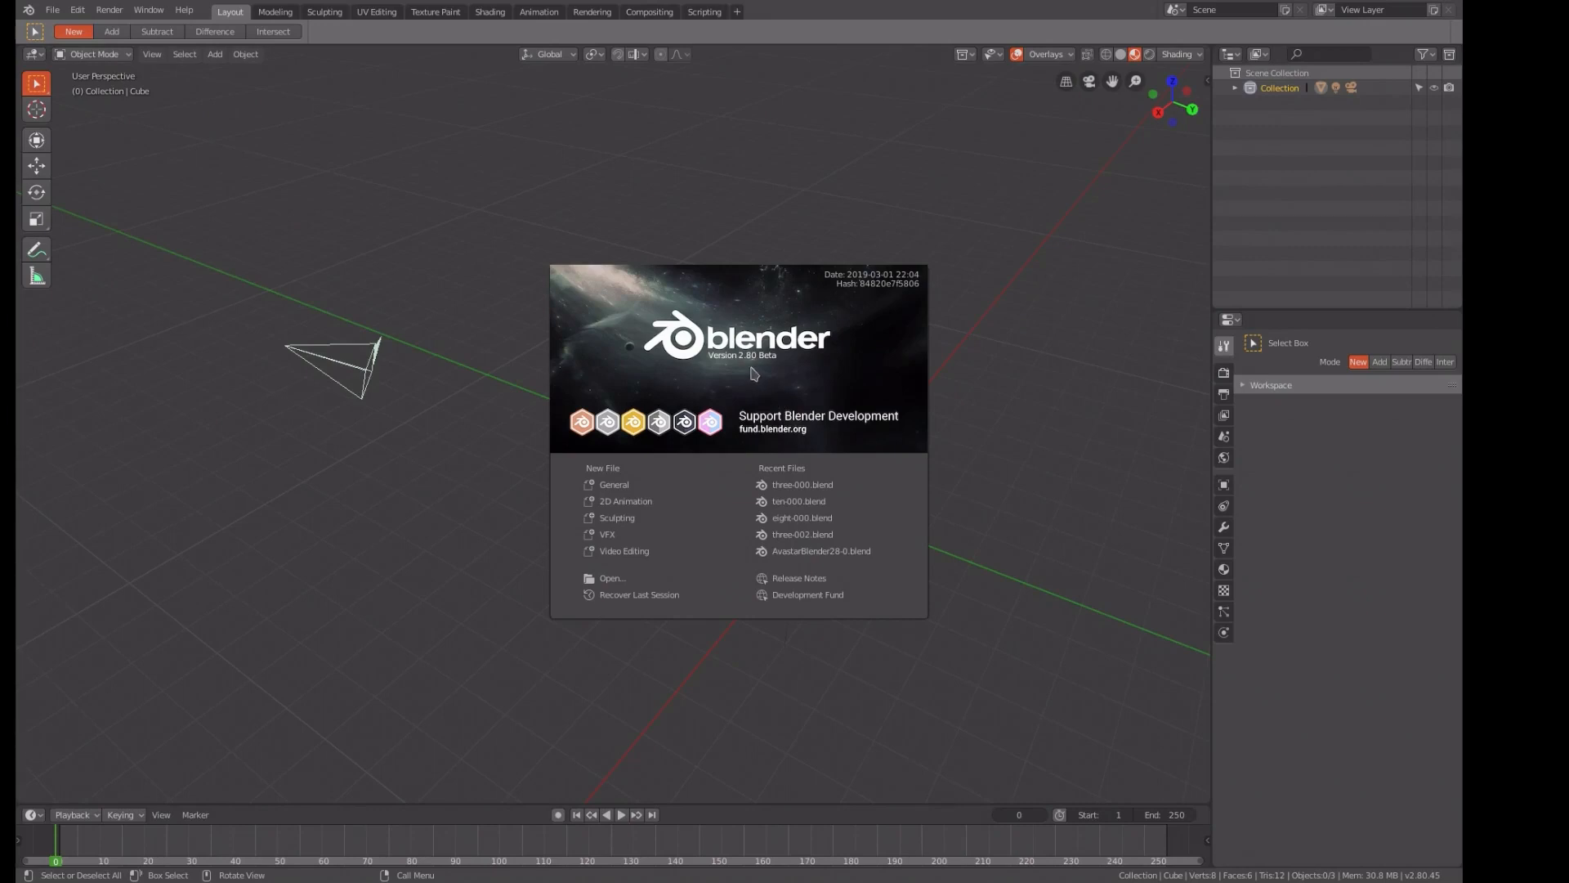
- Dismiss the splash screen and move the default cube along the Y axis, away from the origin toward the camera
click(754, 374)
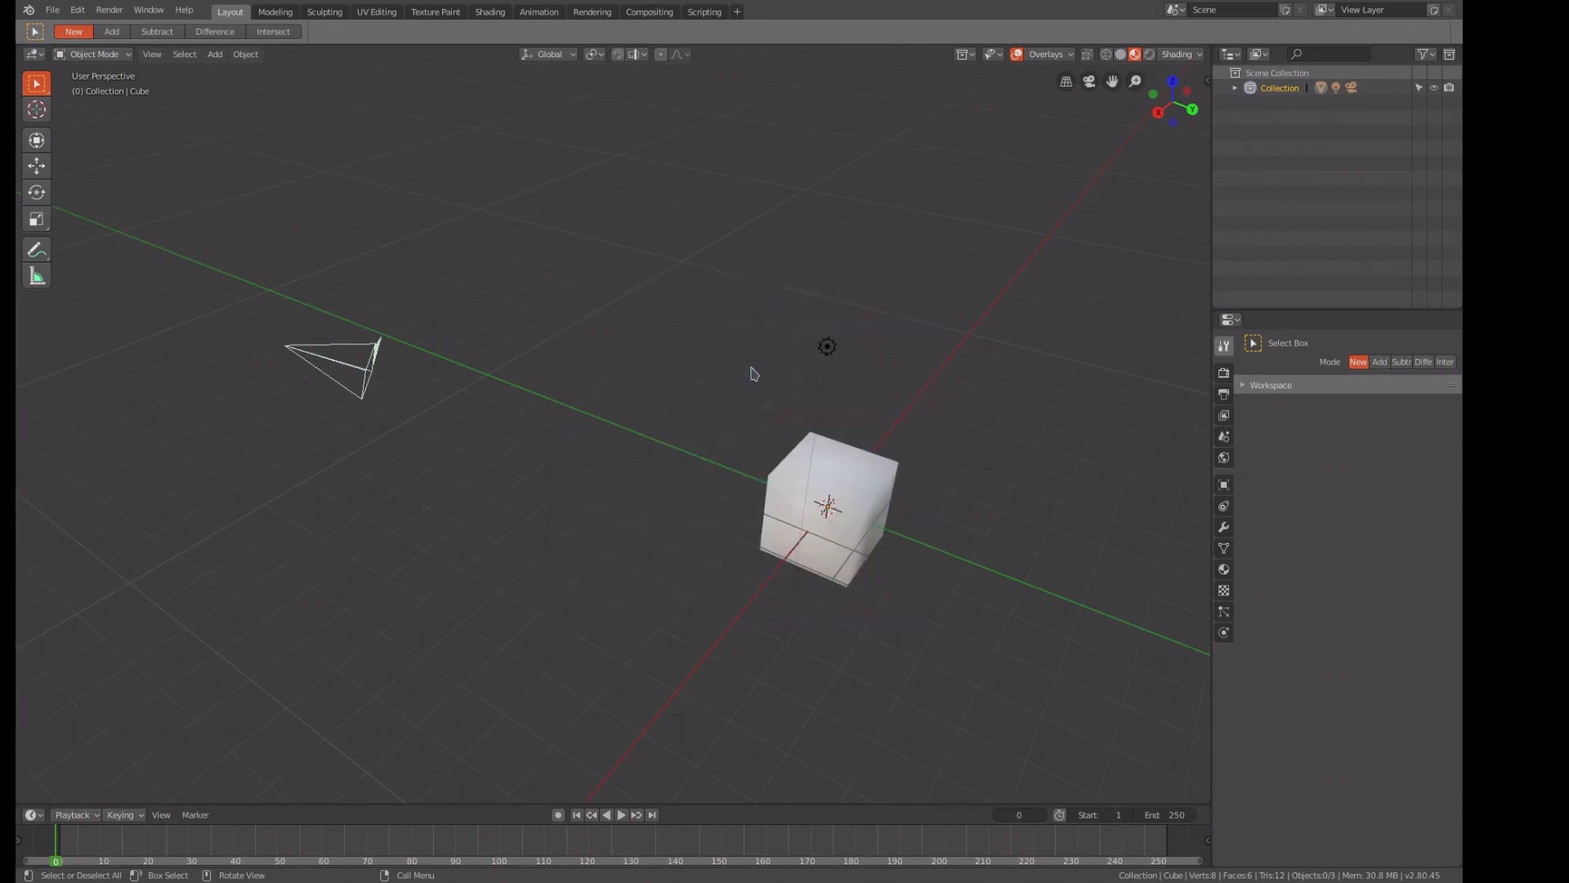
click(821, 484)
key(g)
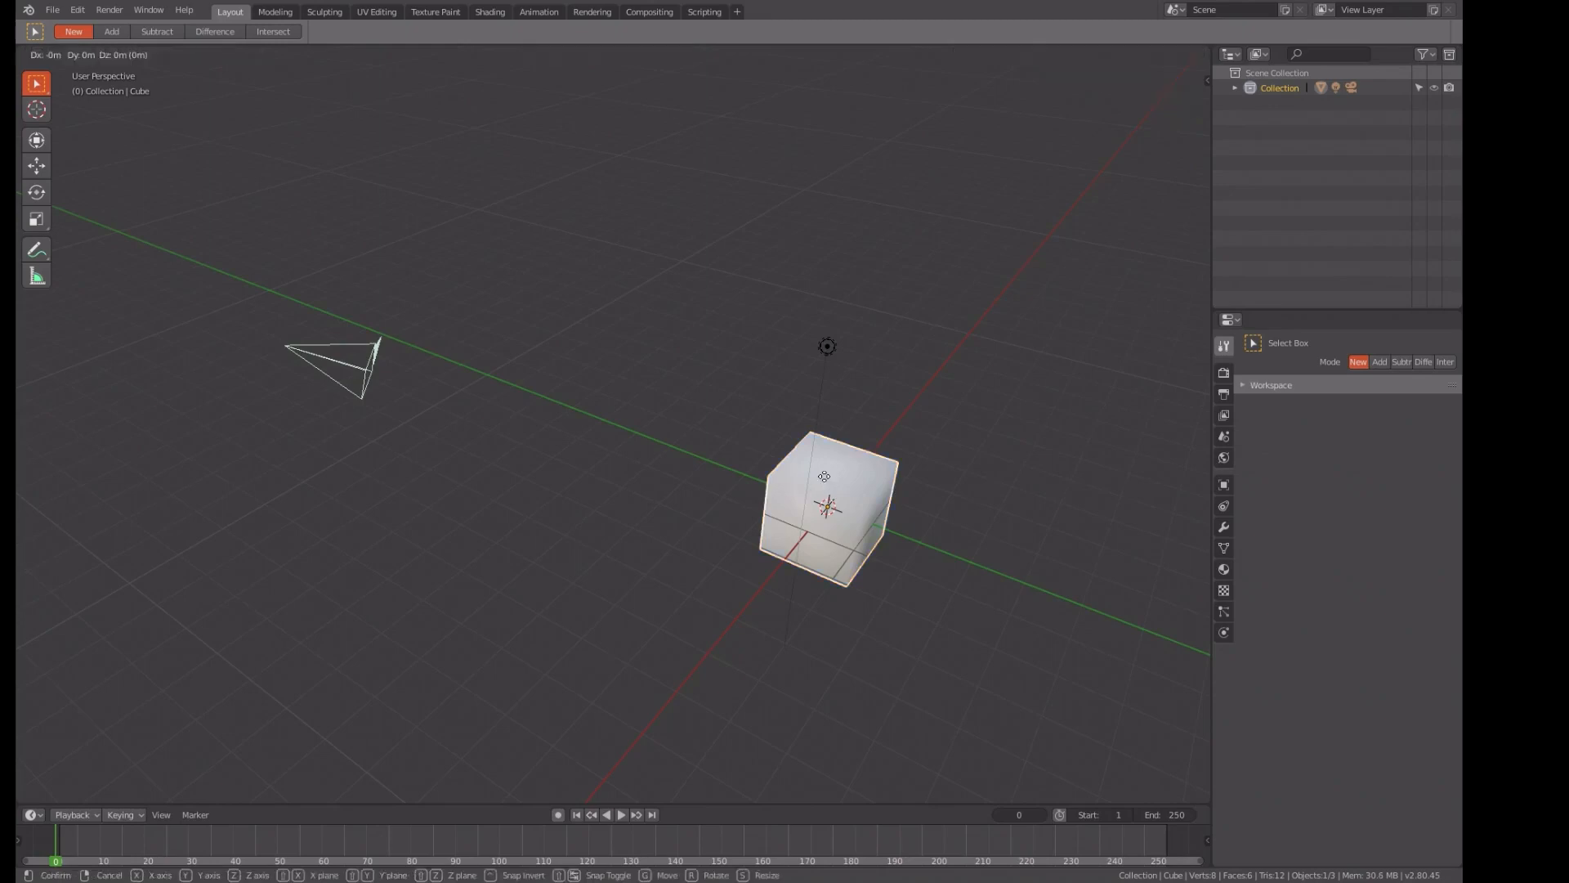
key(y)
click(655, 387)
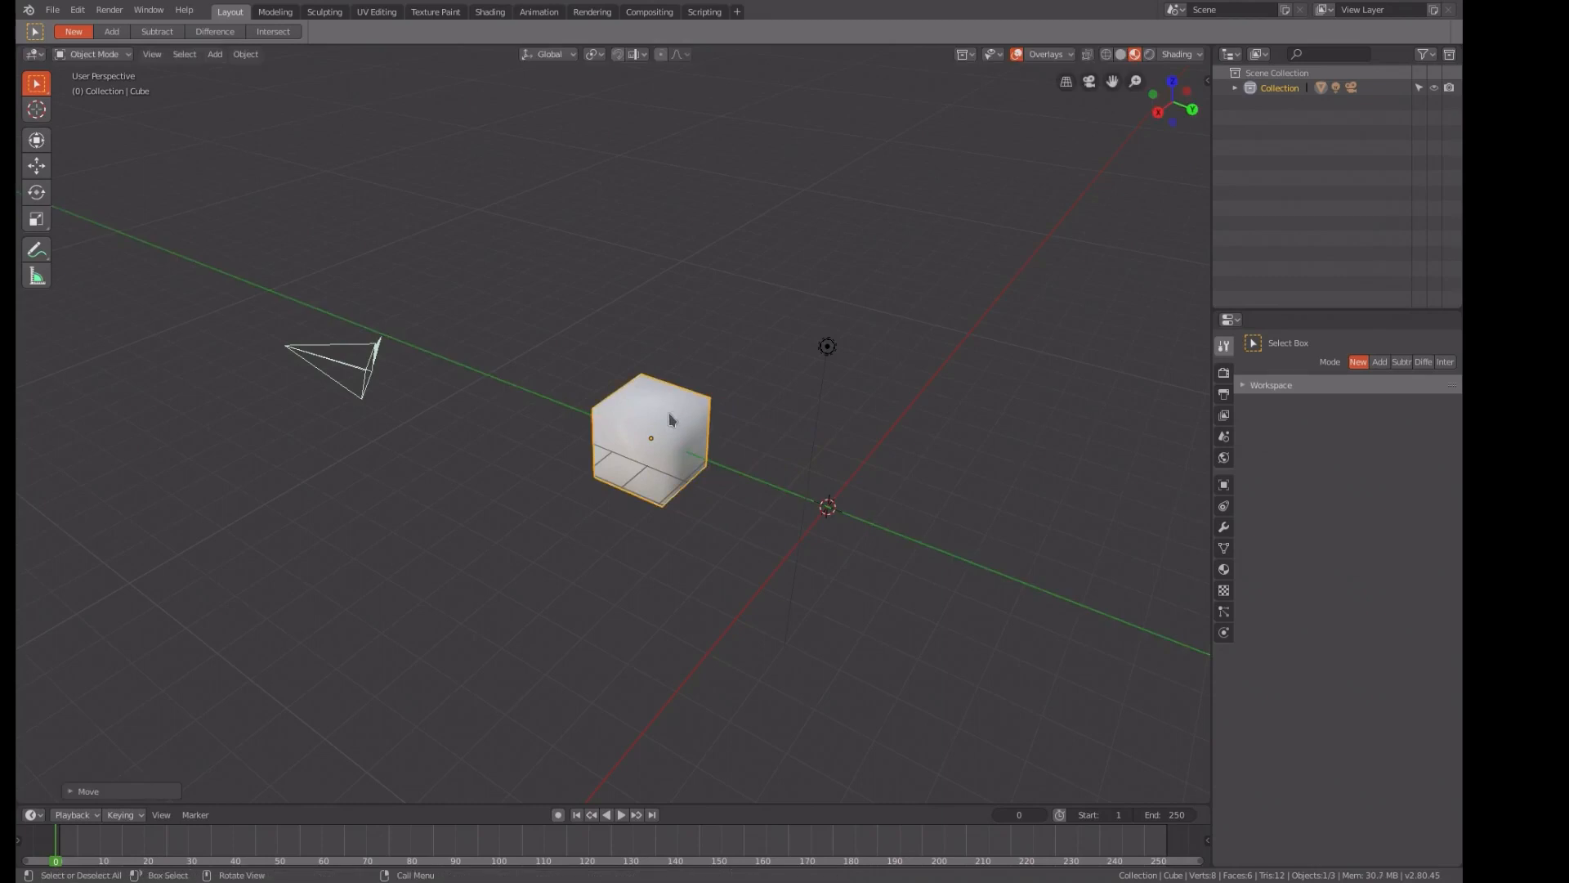
- Add a Regular Solid mesh at the origin and set its source to Icosahedron
key(shift)
key(shift+a)
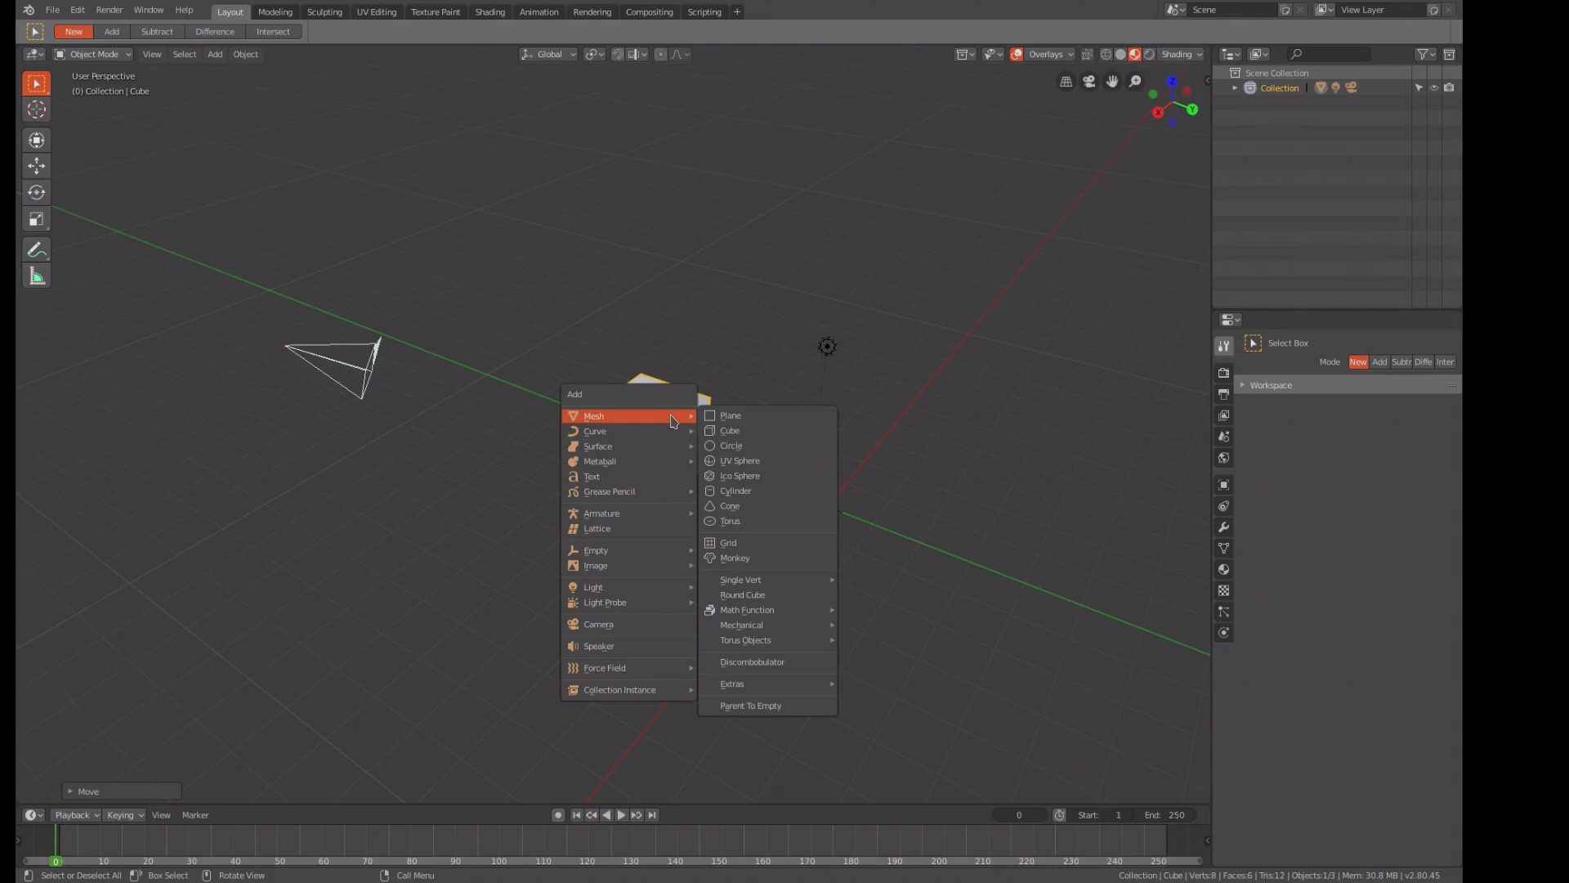
mouse_move(753, 615)
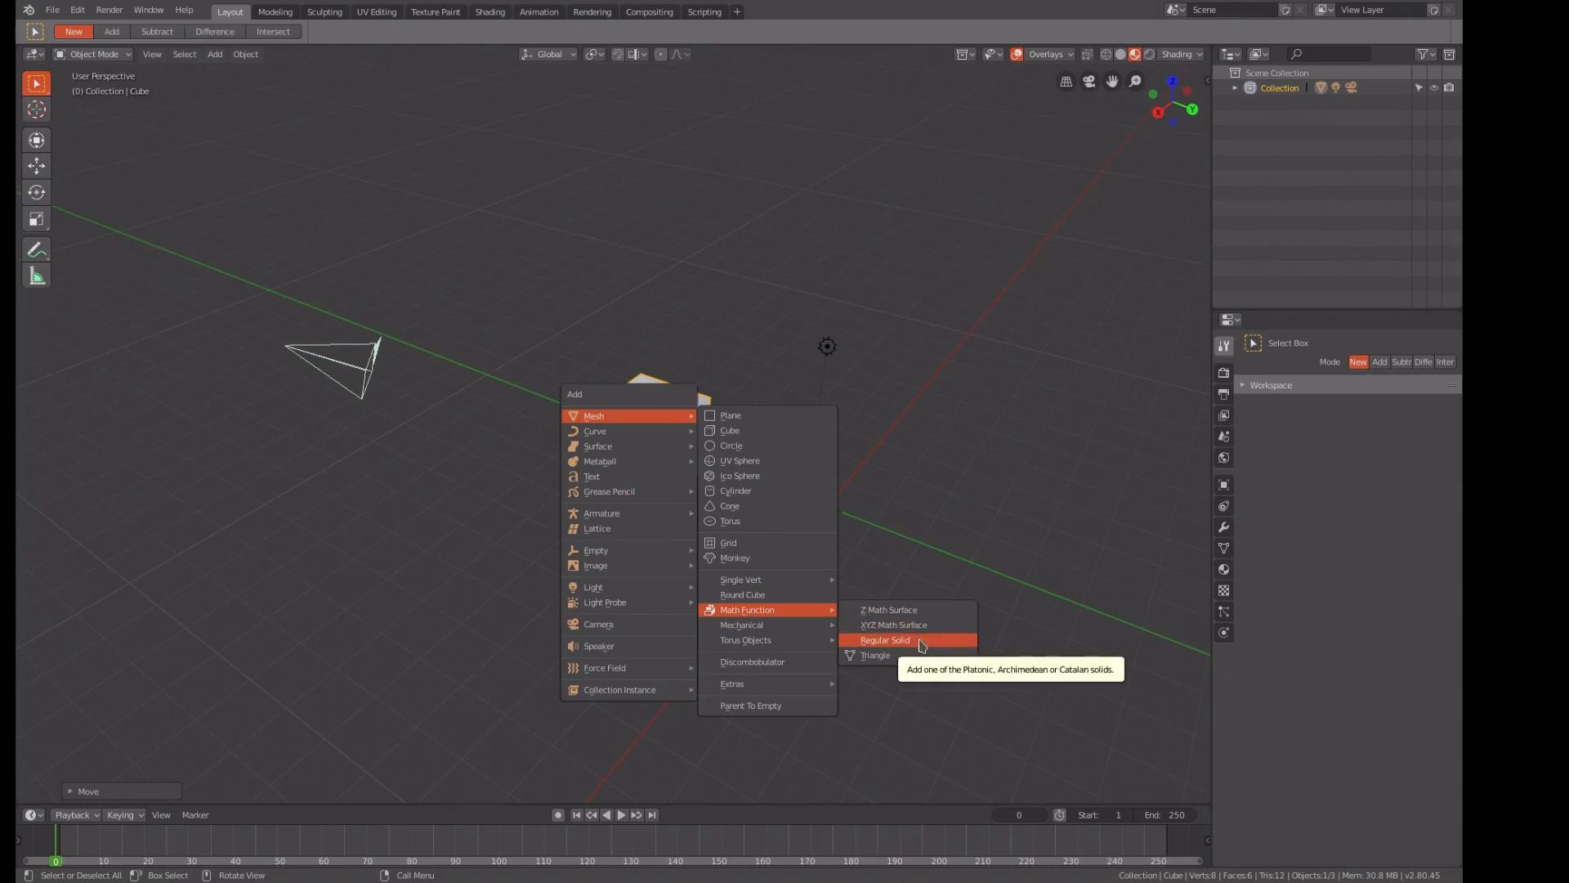
click(885, 640)
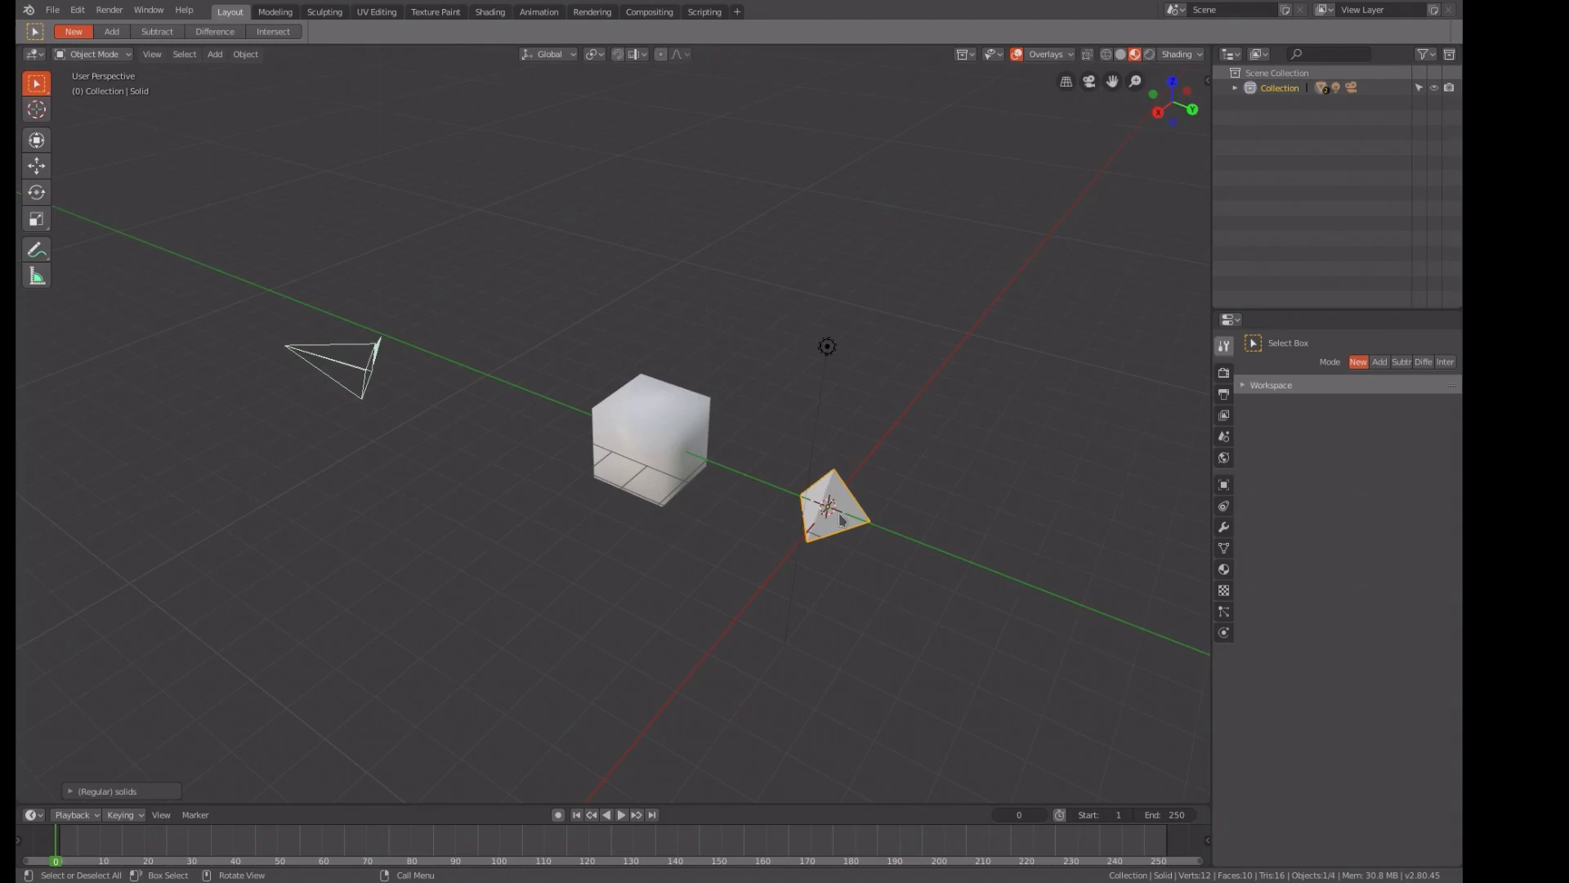
middle_drag(840, 519, 834, 521)
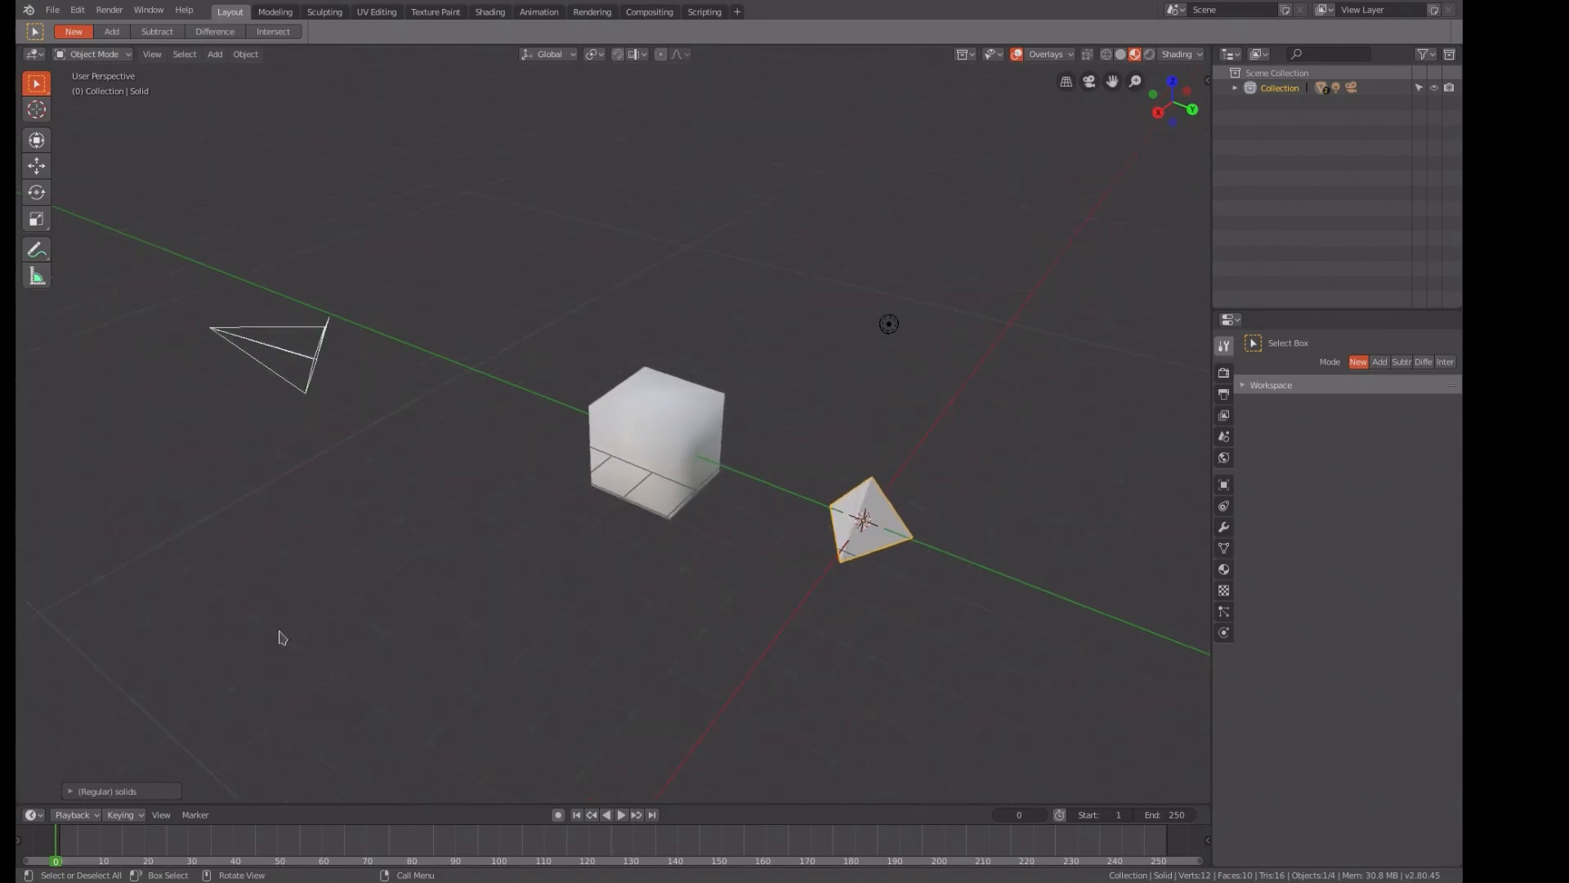
click(106, 791)
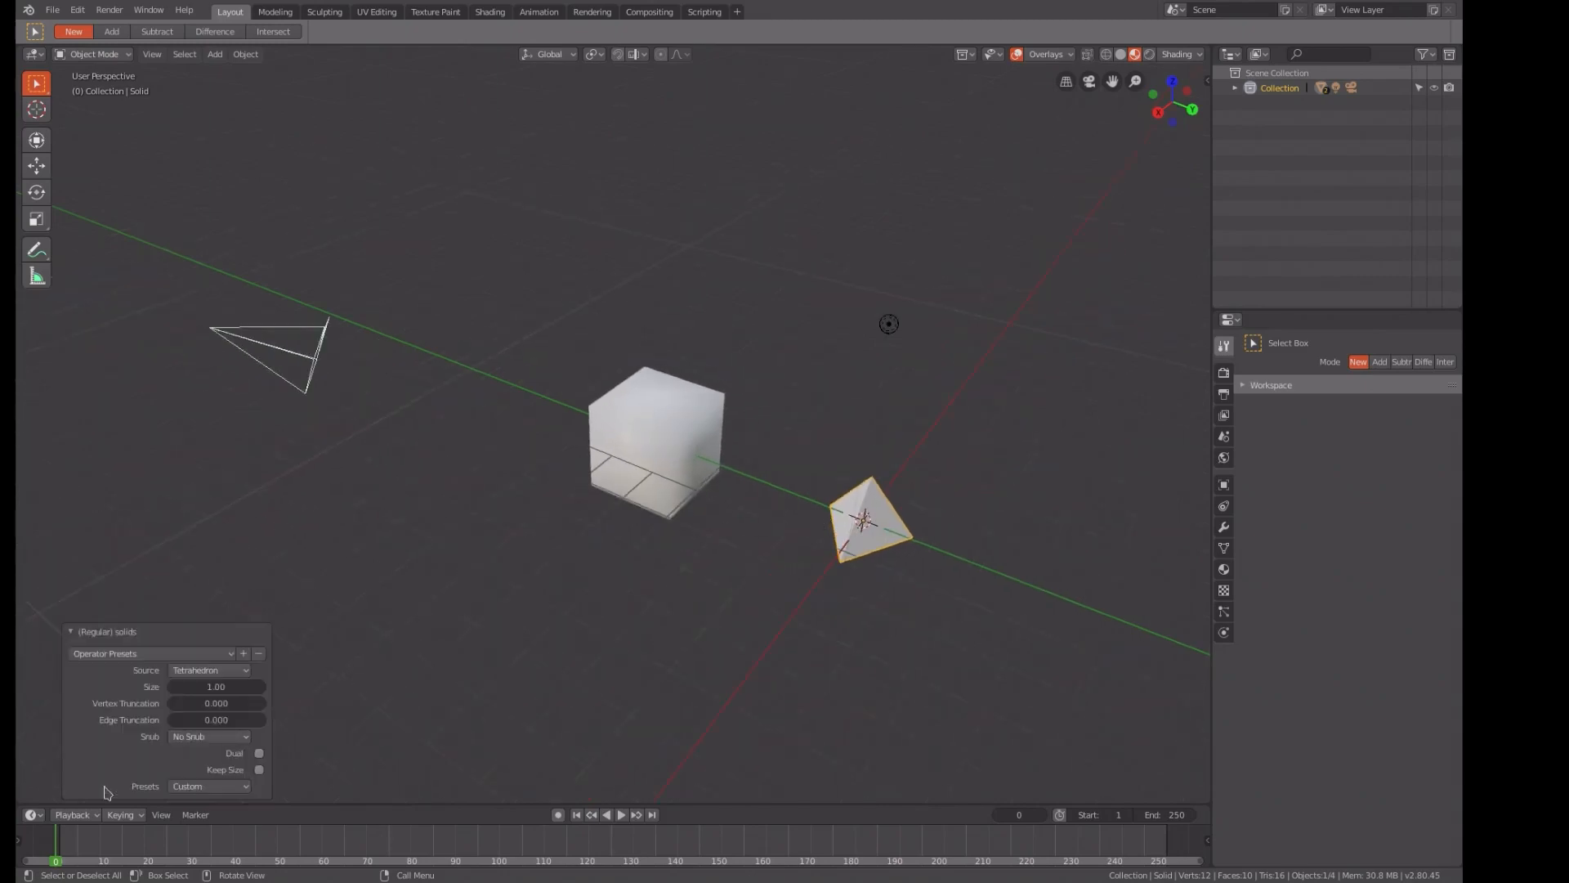
click(211, 670)
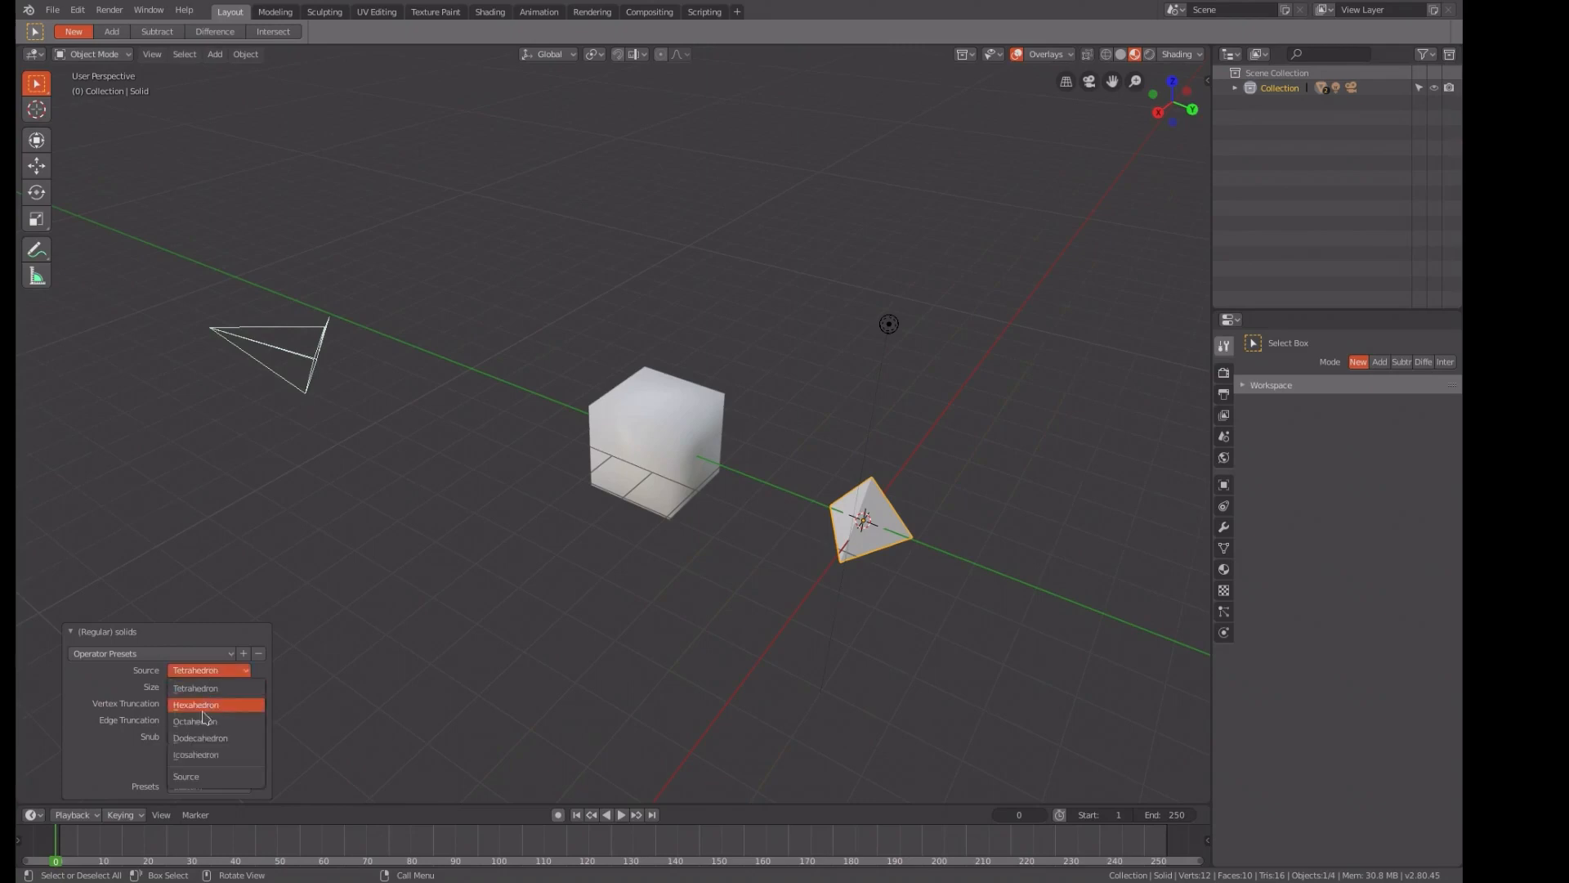
click(197, 755)
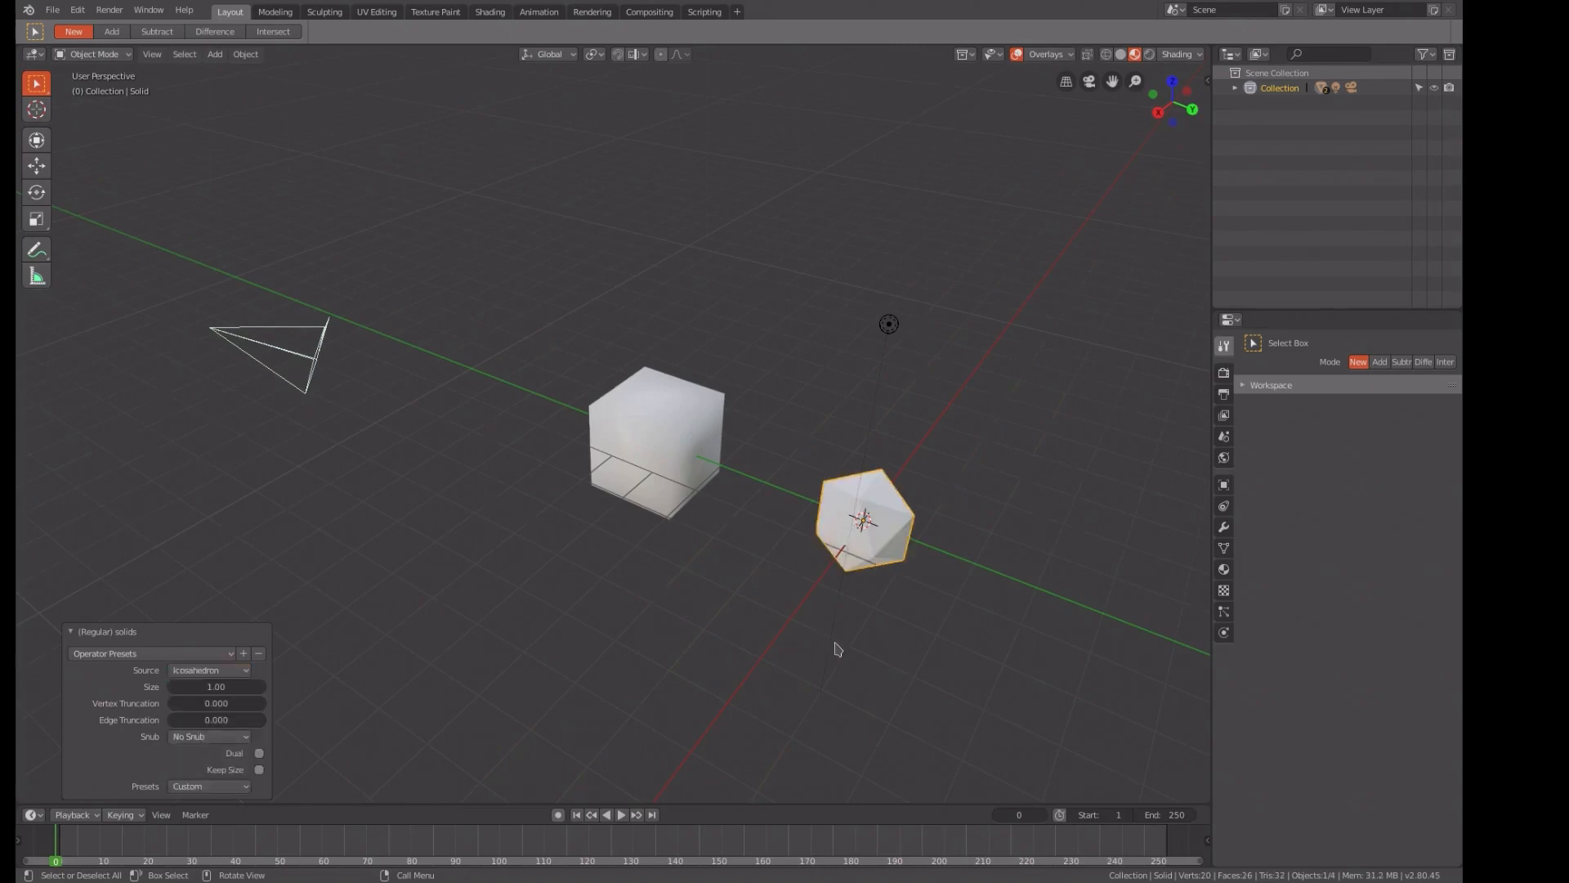
scroll(839, 643, up, 3)
middle_drag(834, 641, 877, 643)
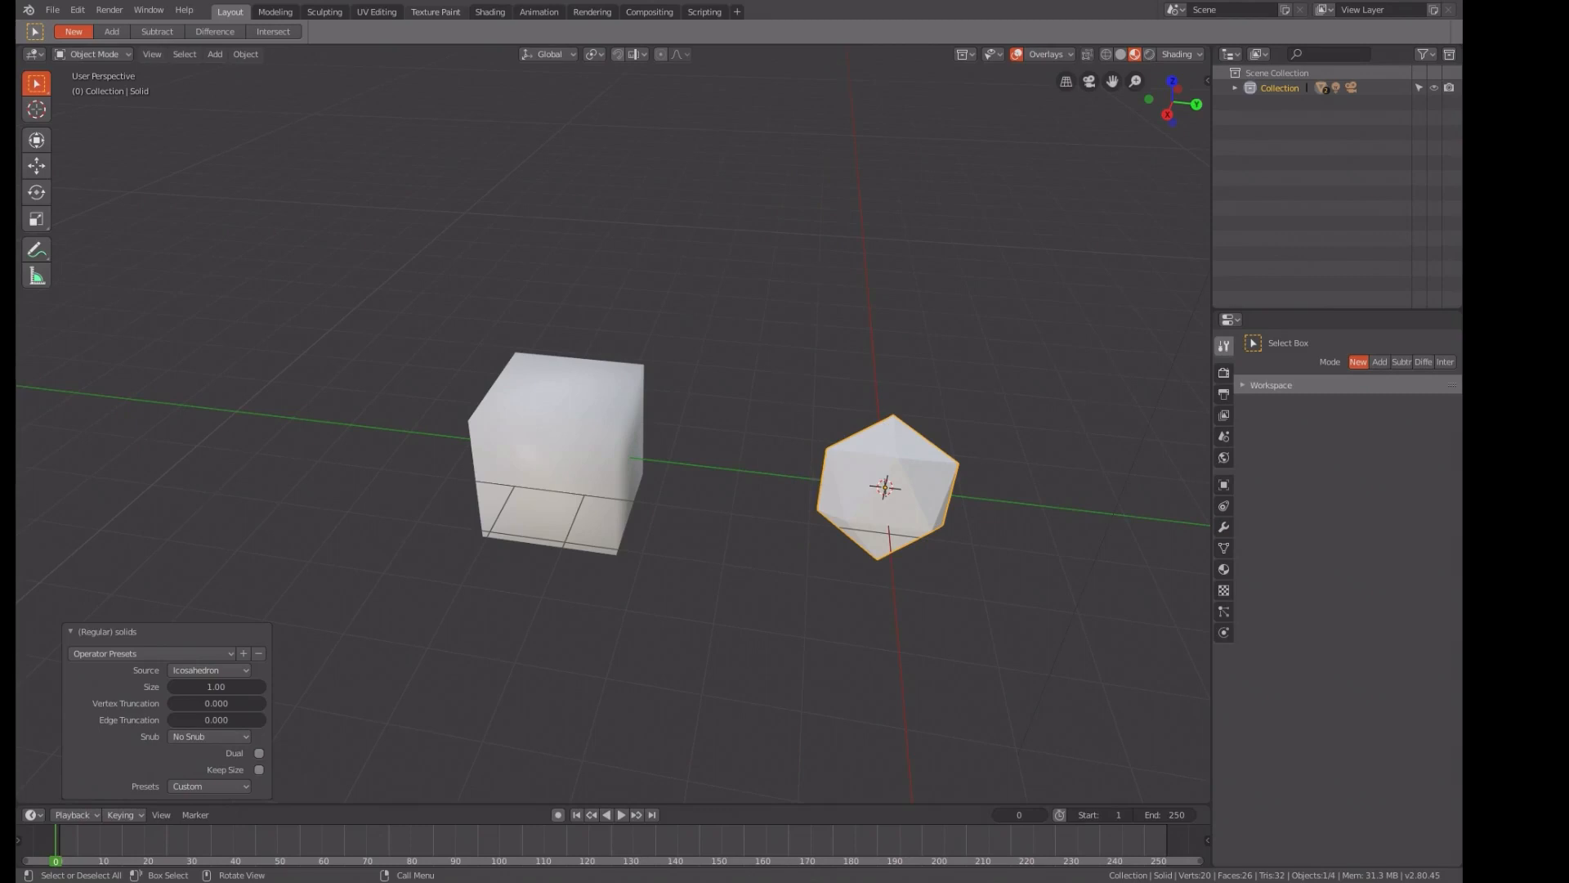
- Switch to the UV Editing workspace and put the cube, instead of the icosahedron, into Edit Mode to show its UV layout
click(379, 13)
scroll(856, 490, up, 3)
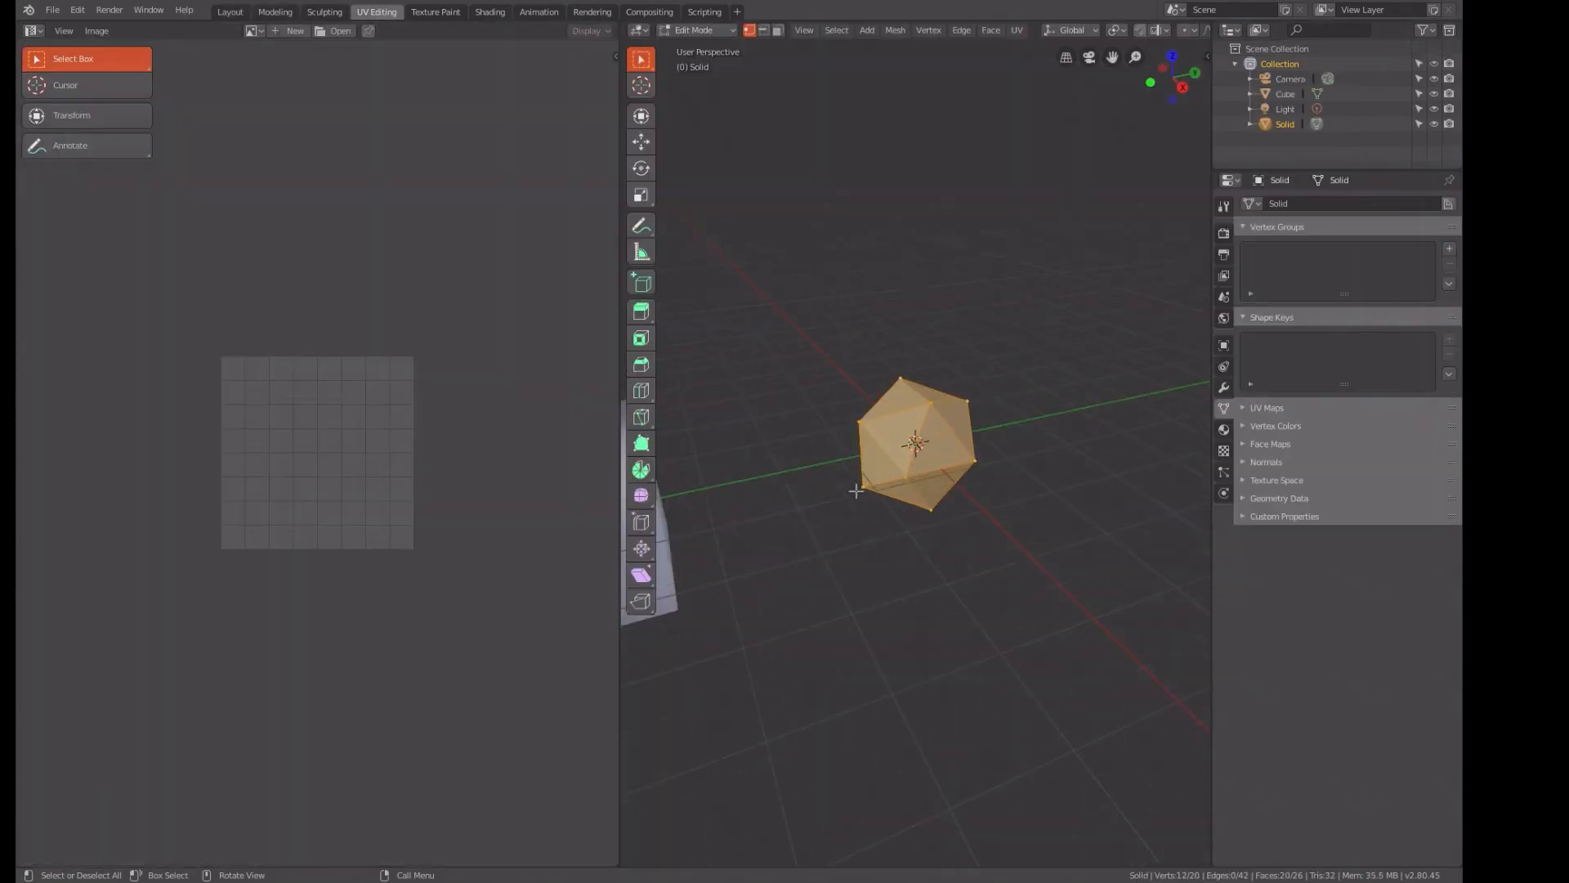
scroll(855, 490, down, 4)
key(ctrl+Tab)
click(689, 479)
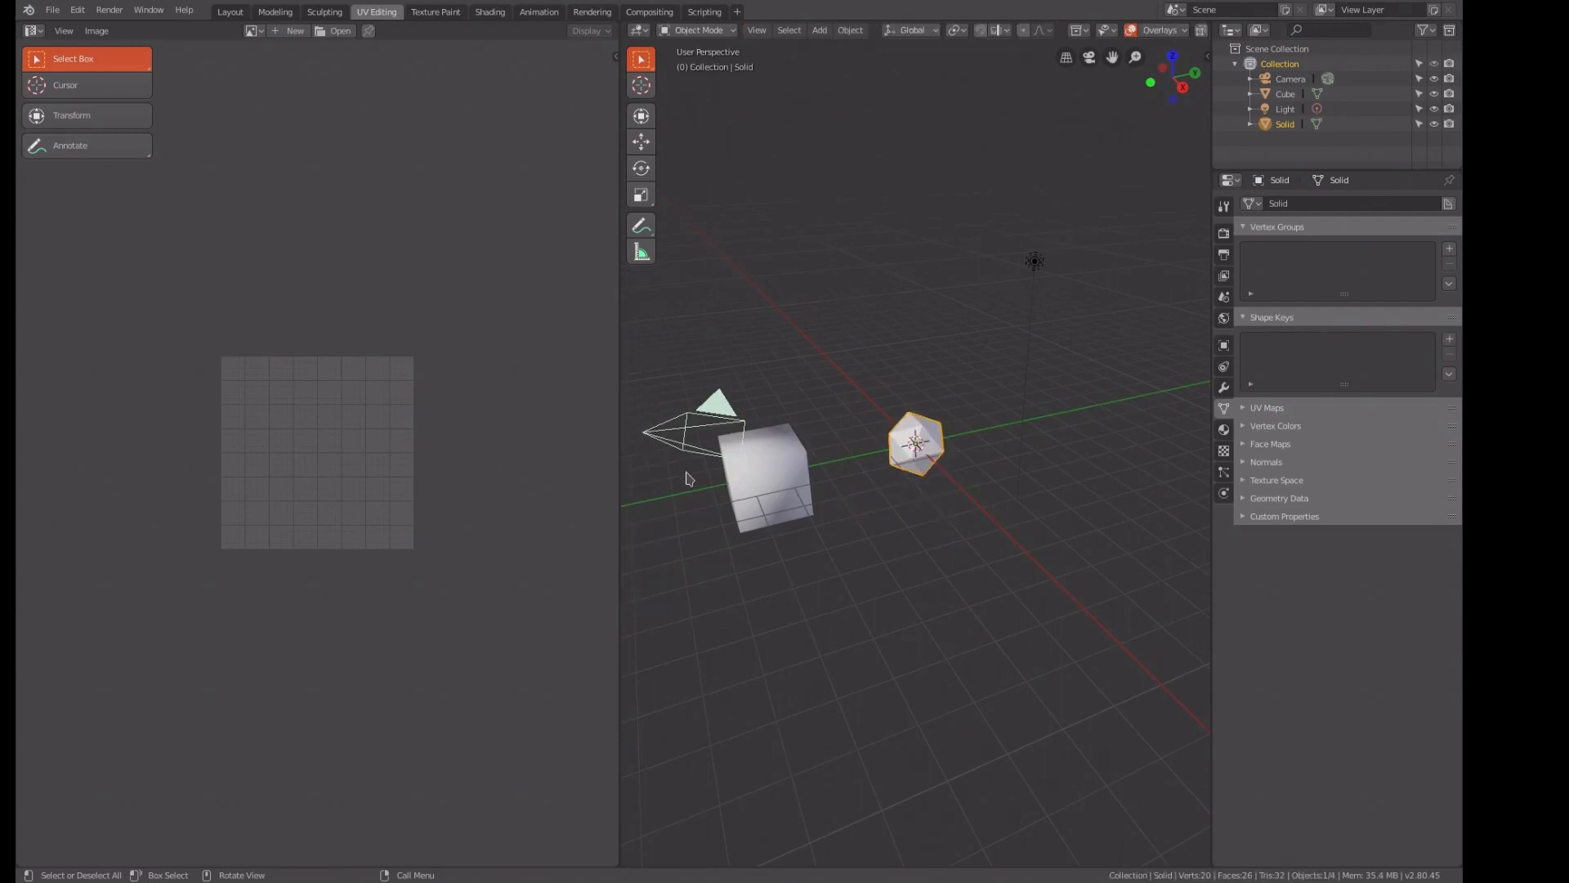
click(769, 479)
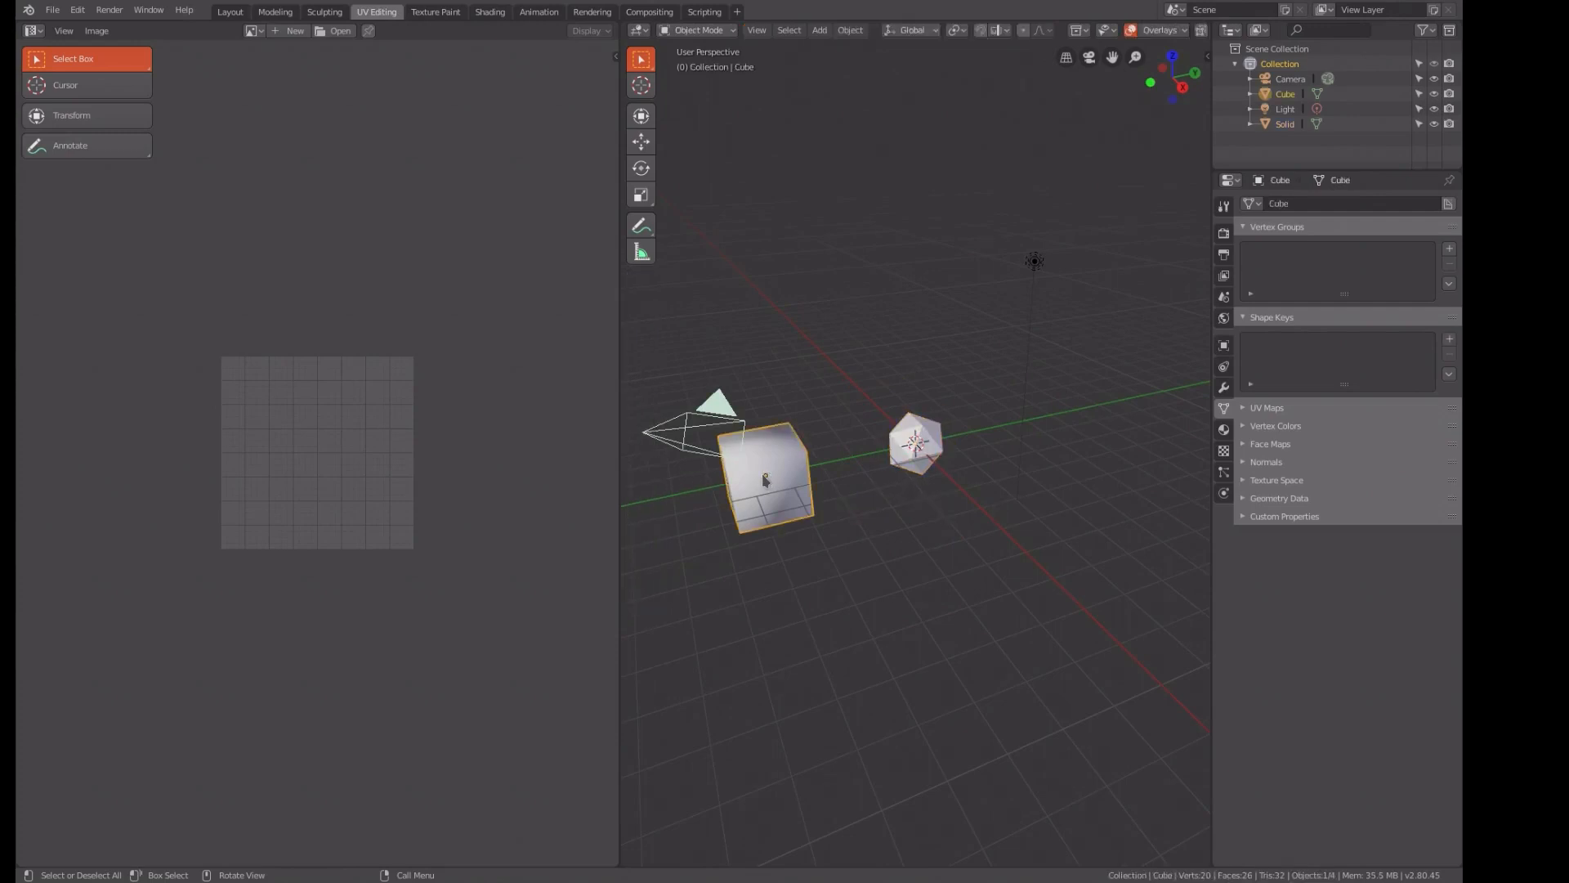
key(Tab)
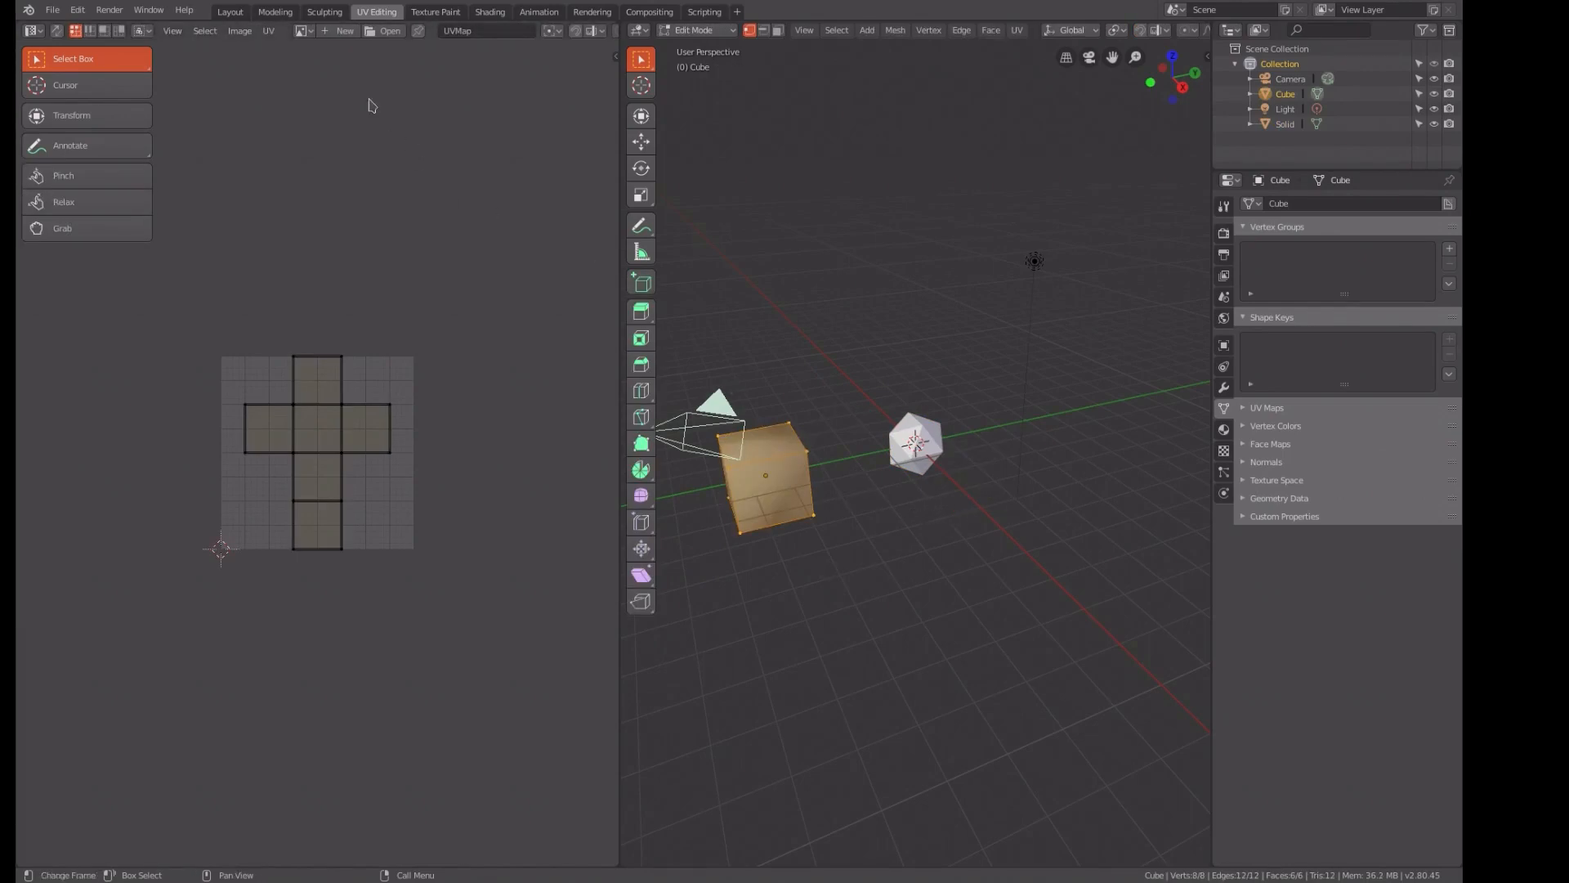
- Create a blank 1024 x 1024 px image named Cube without alpha for the cube's UV layout
click(340, 33)
click(382, 34)
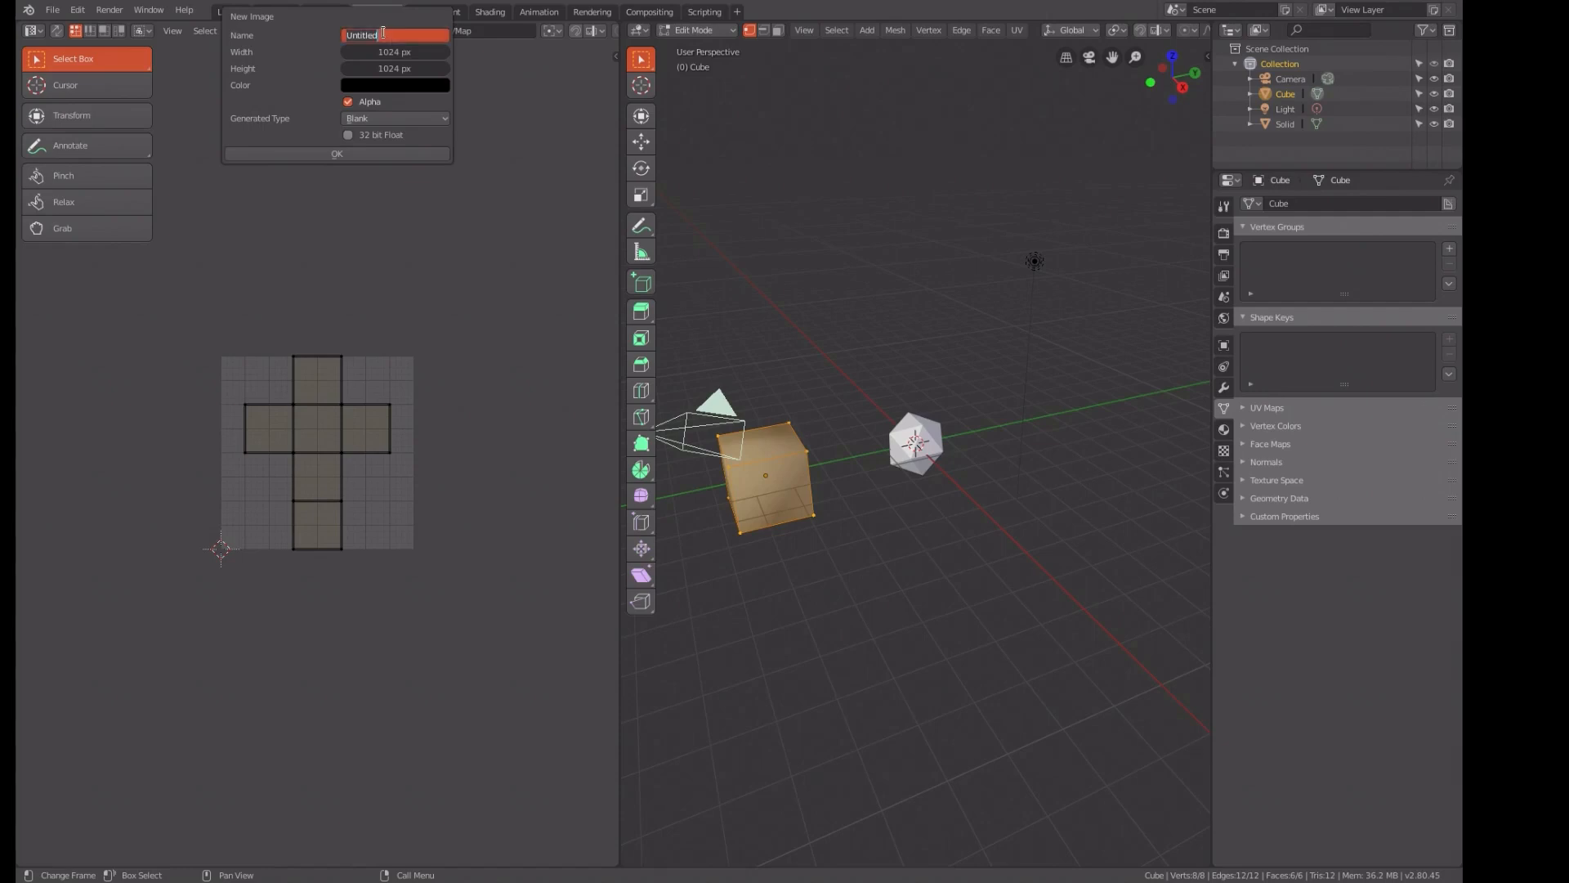
text(Cube)
click(347, 102)
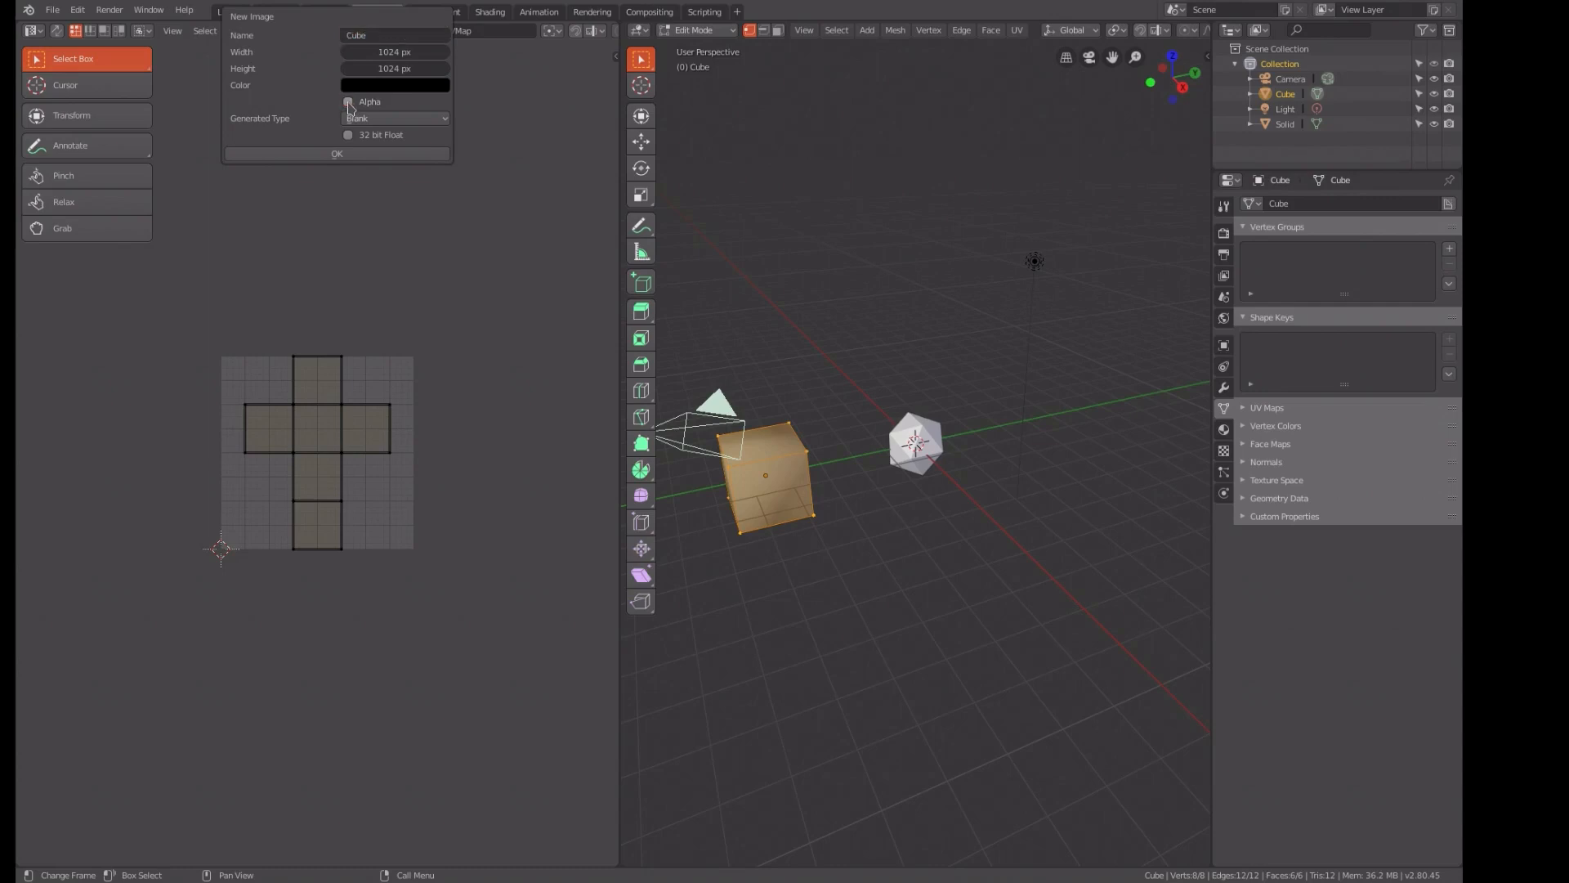
click(352, 155)
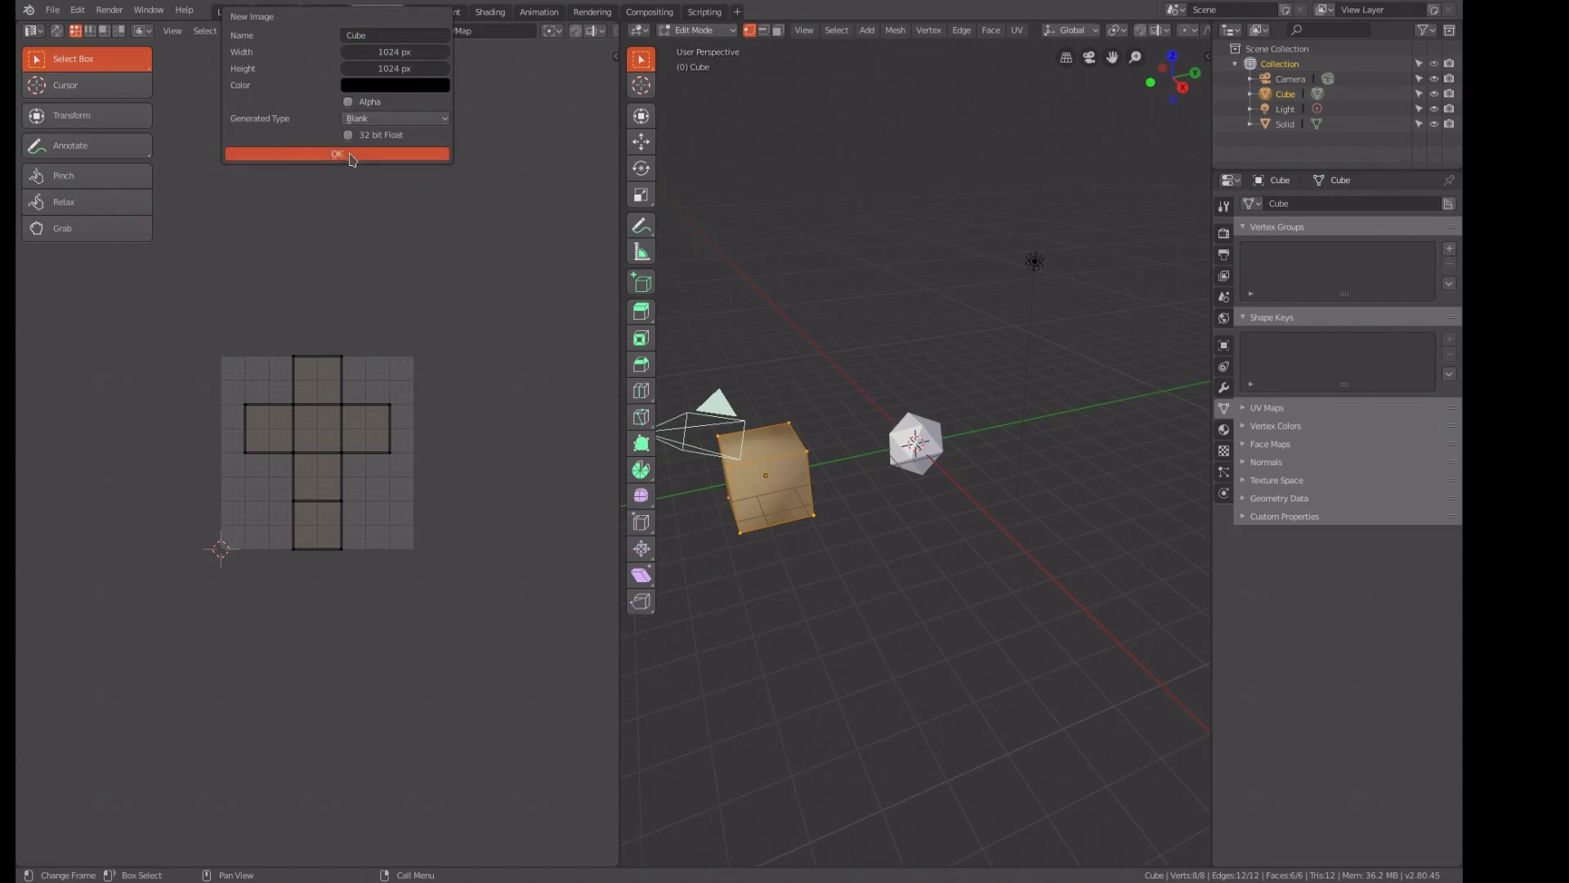
scroll(364, 257, down, 4)
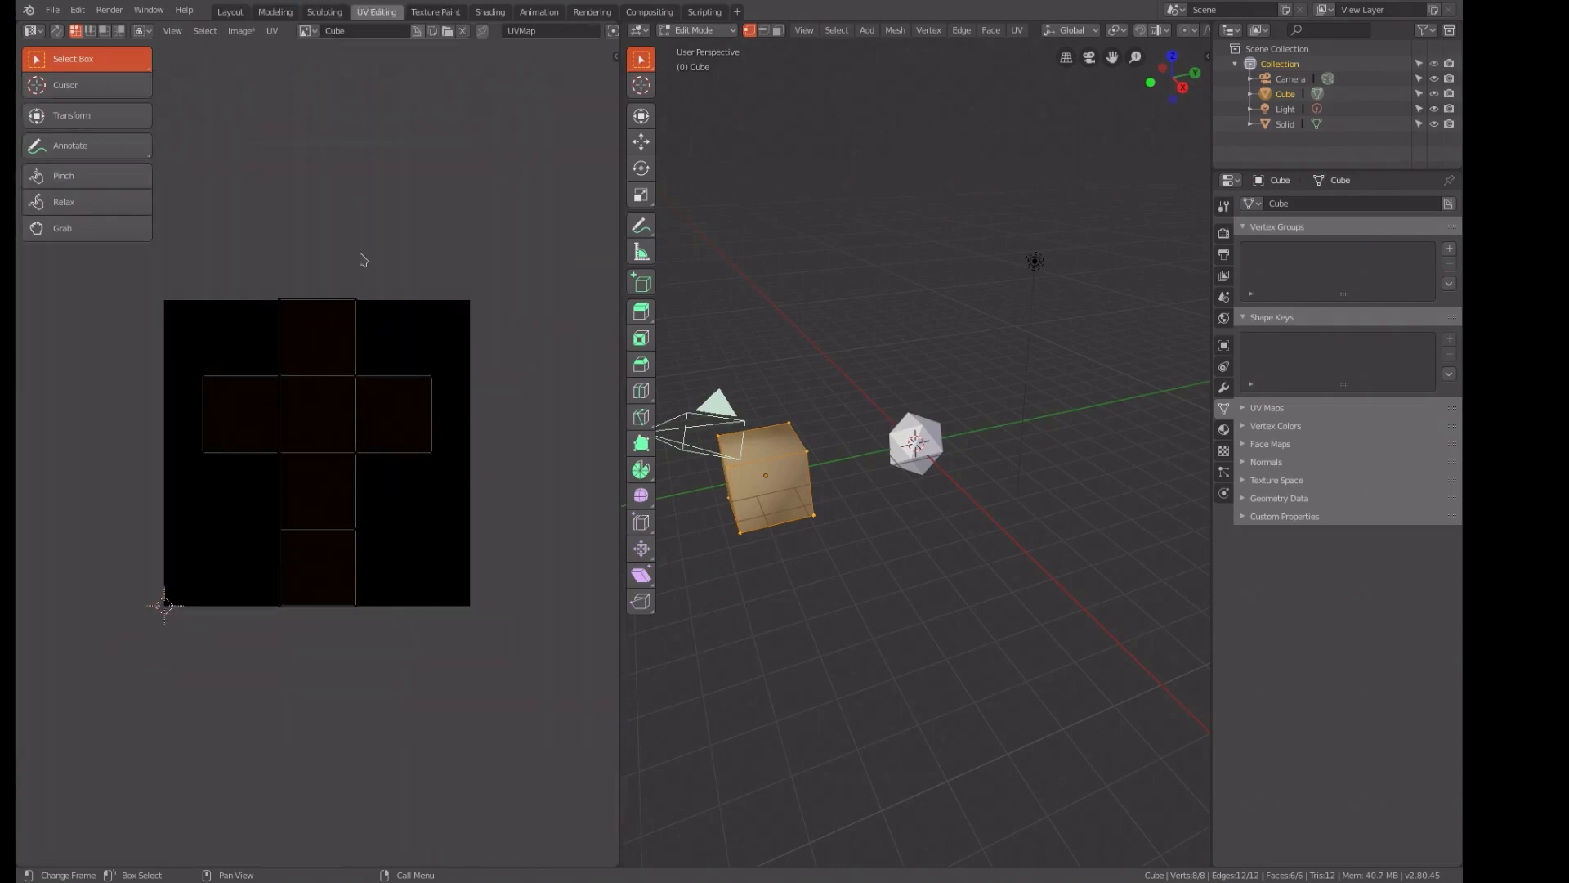
scroll(359, 259, up, 1)
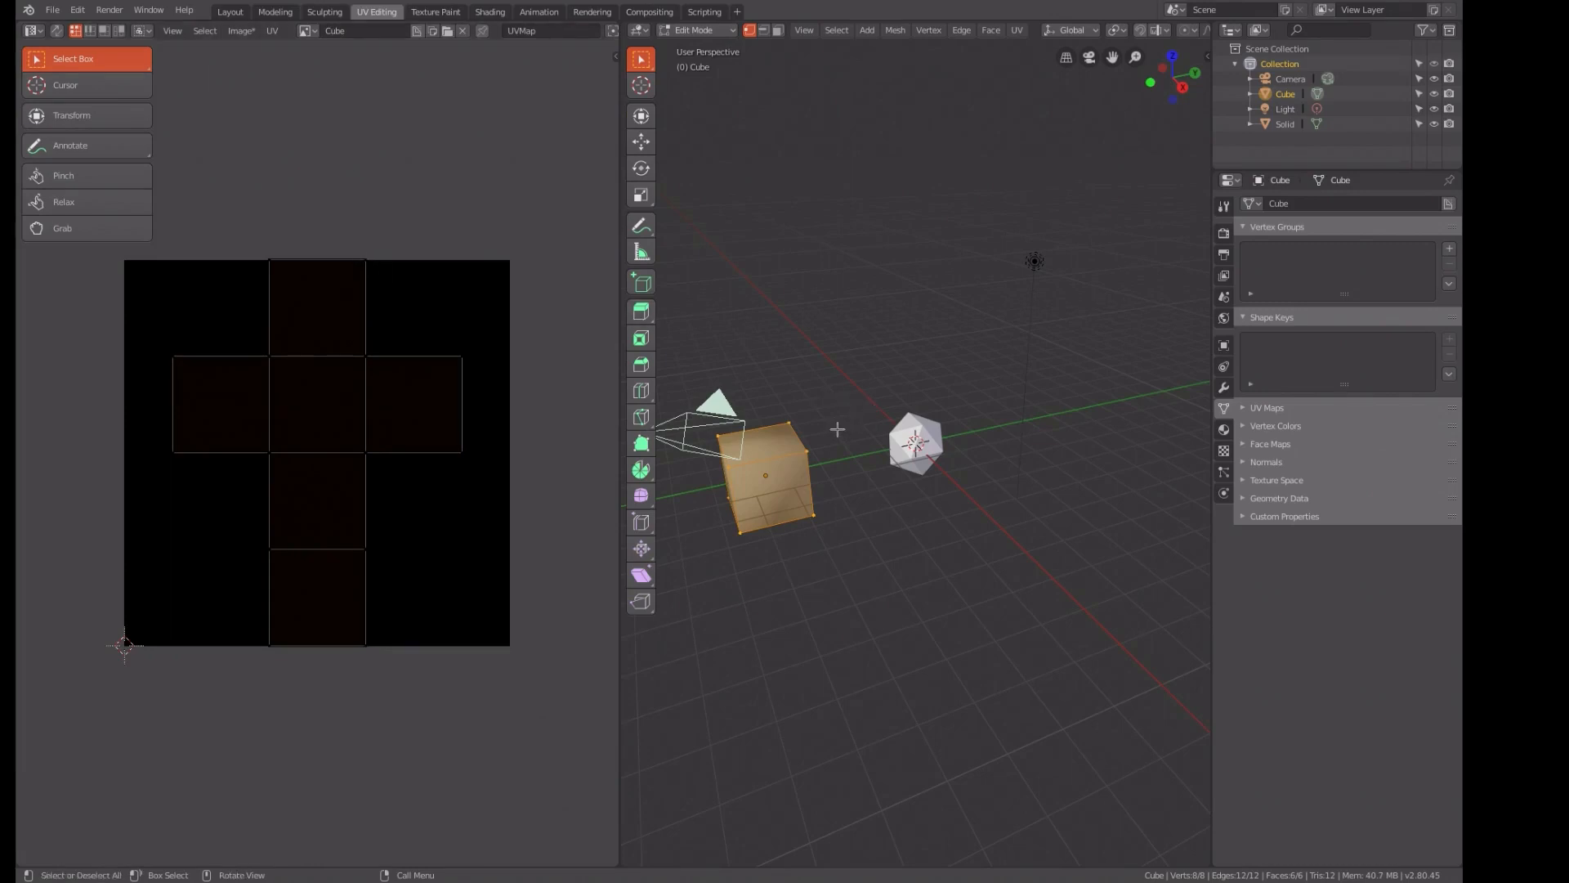
- Try a plain Unwrap on the whole icosahedron in Edit Mode and replace it with Smart UV Project at the default settings
key(Tab)
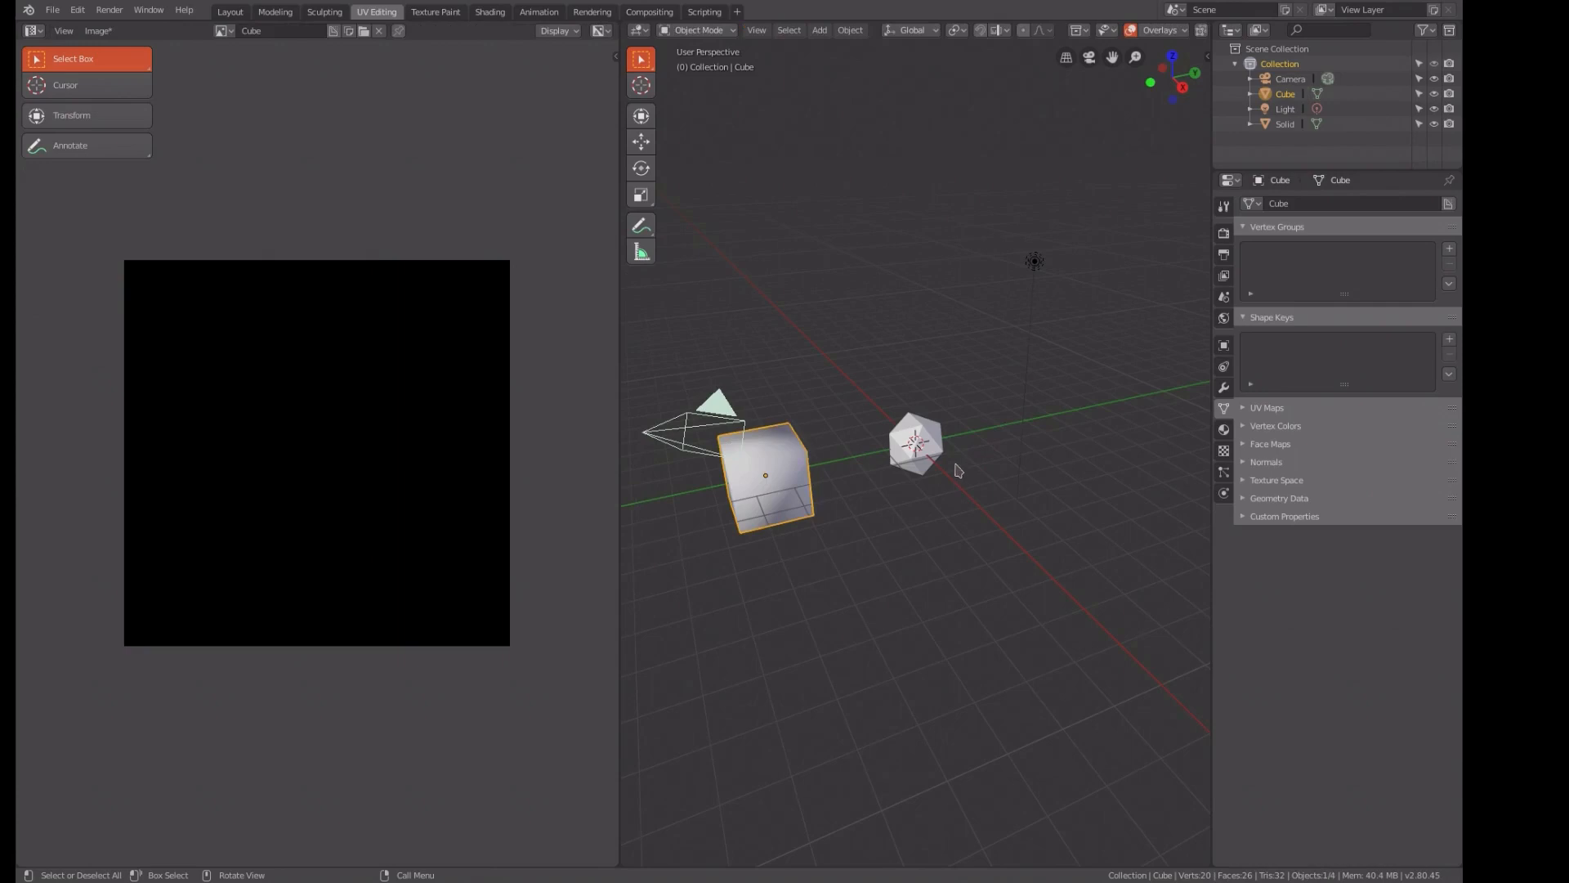
click(923, 446)
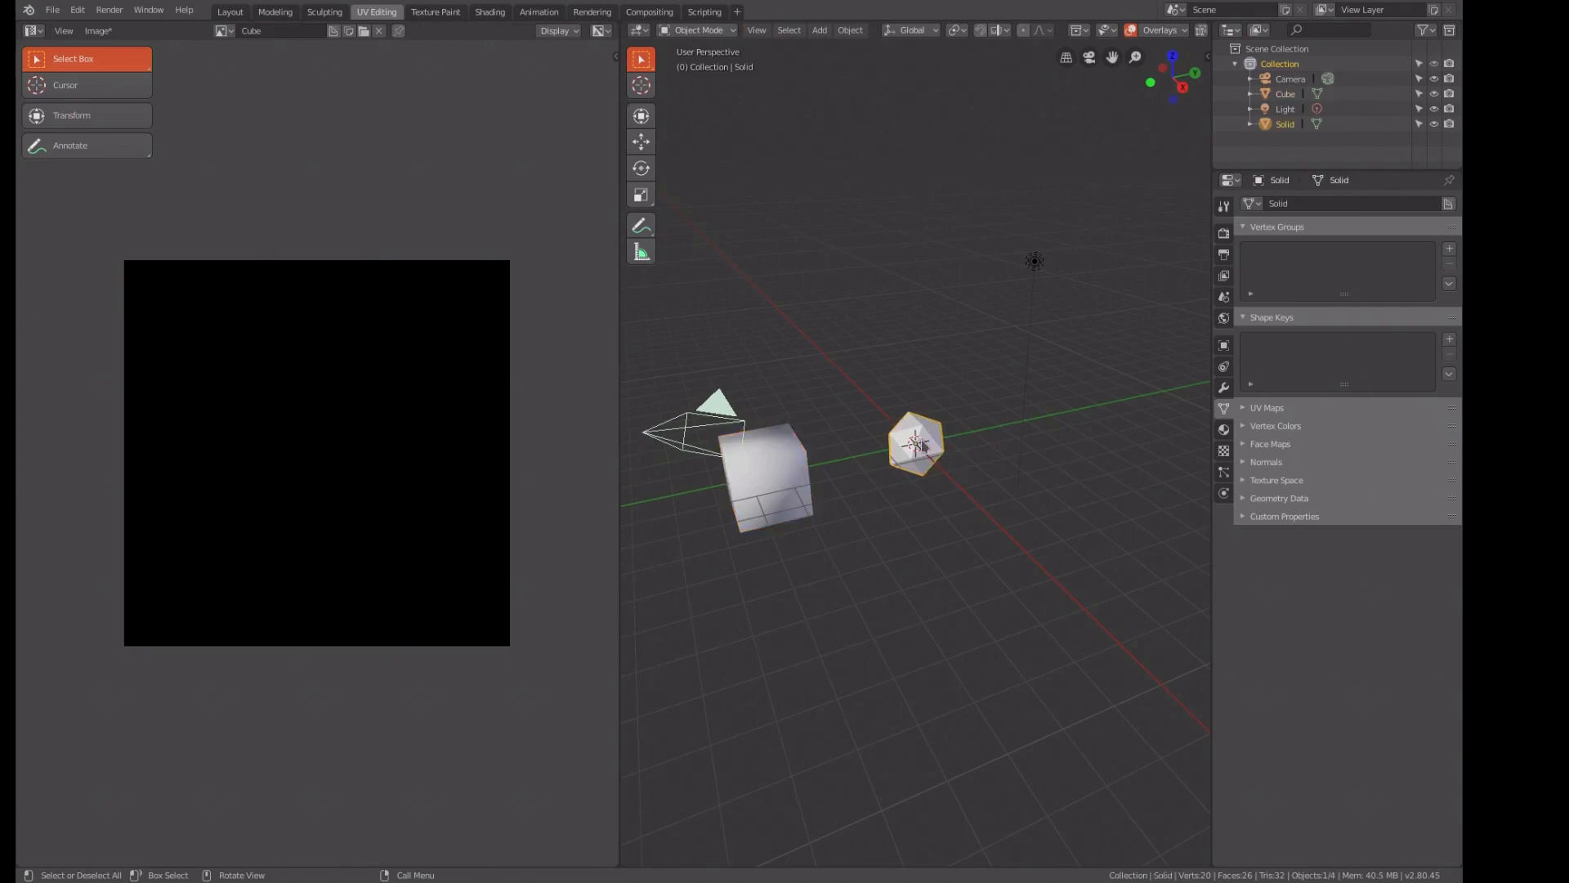
key(Tab)
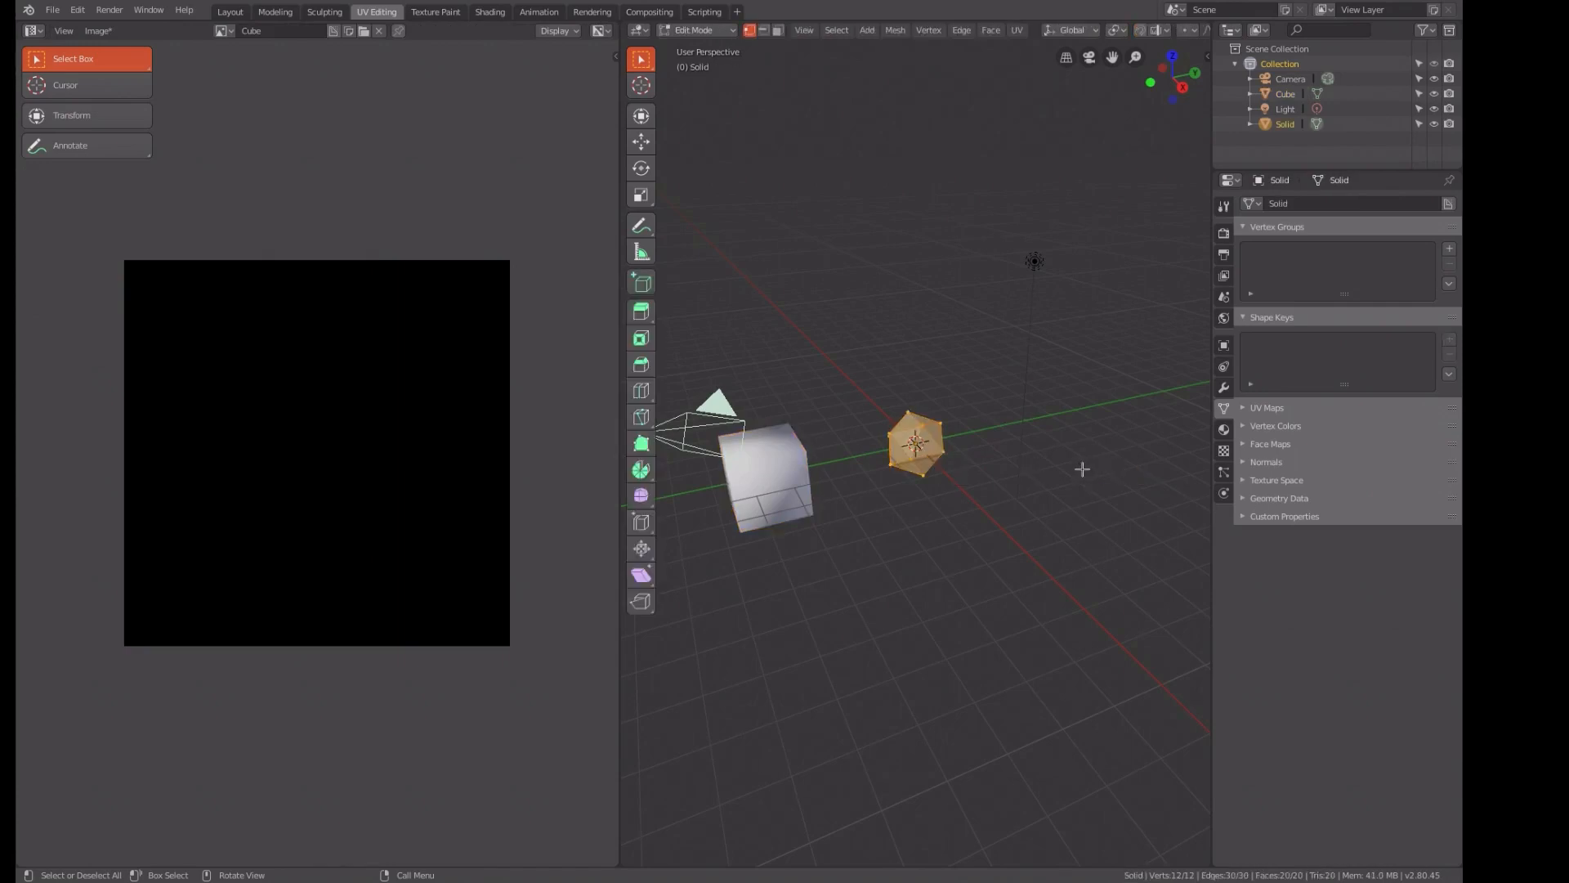
key(u)
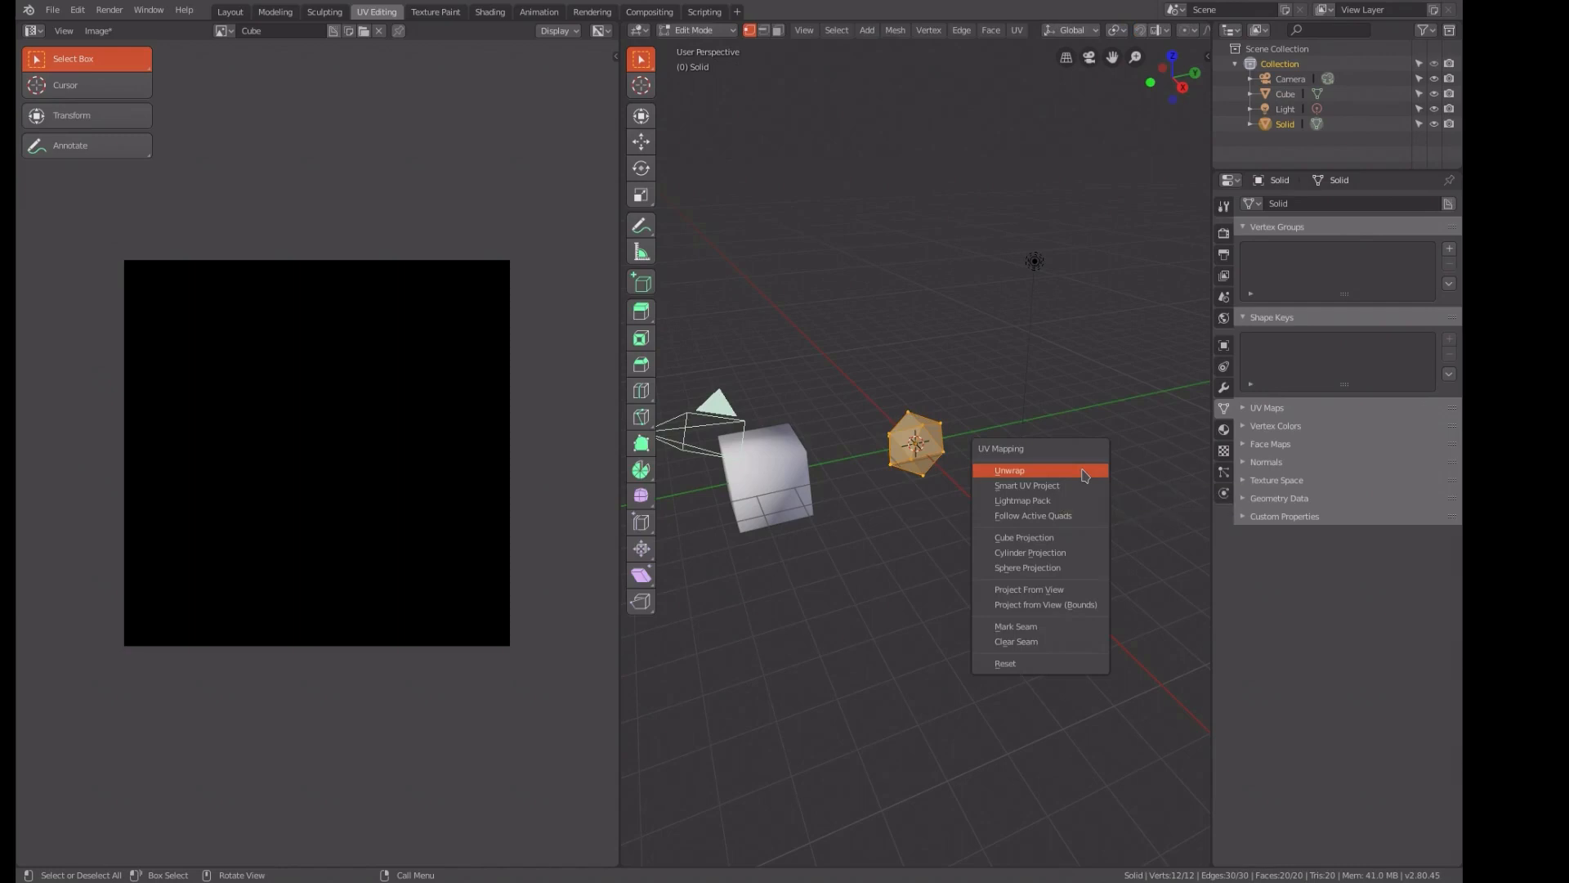
click(1082, 469)
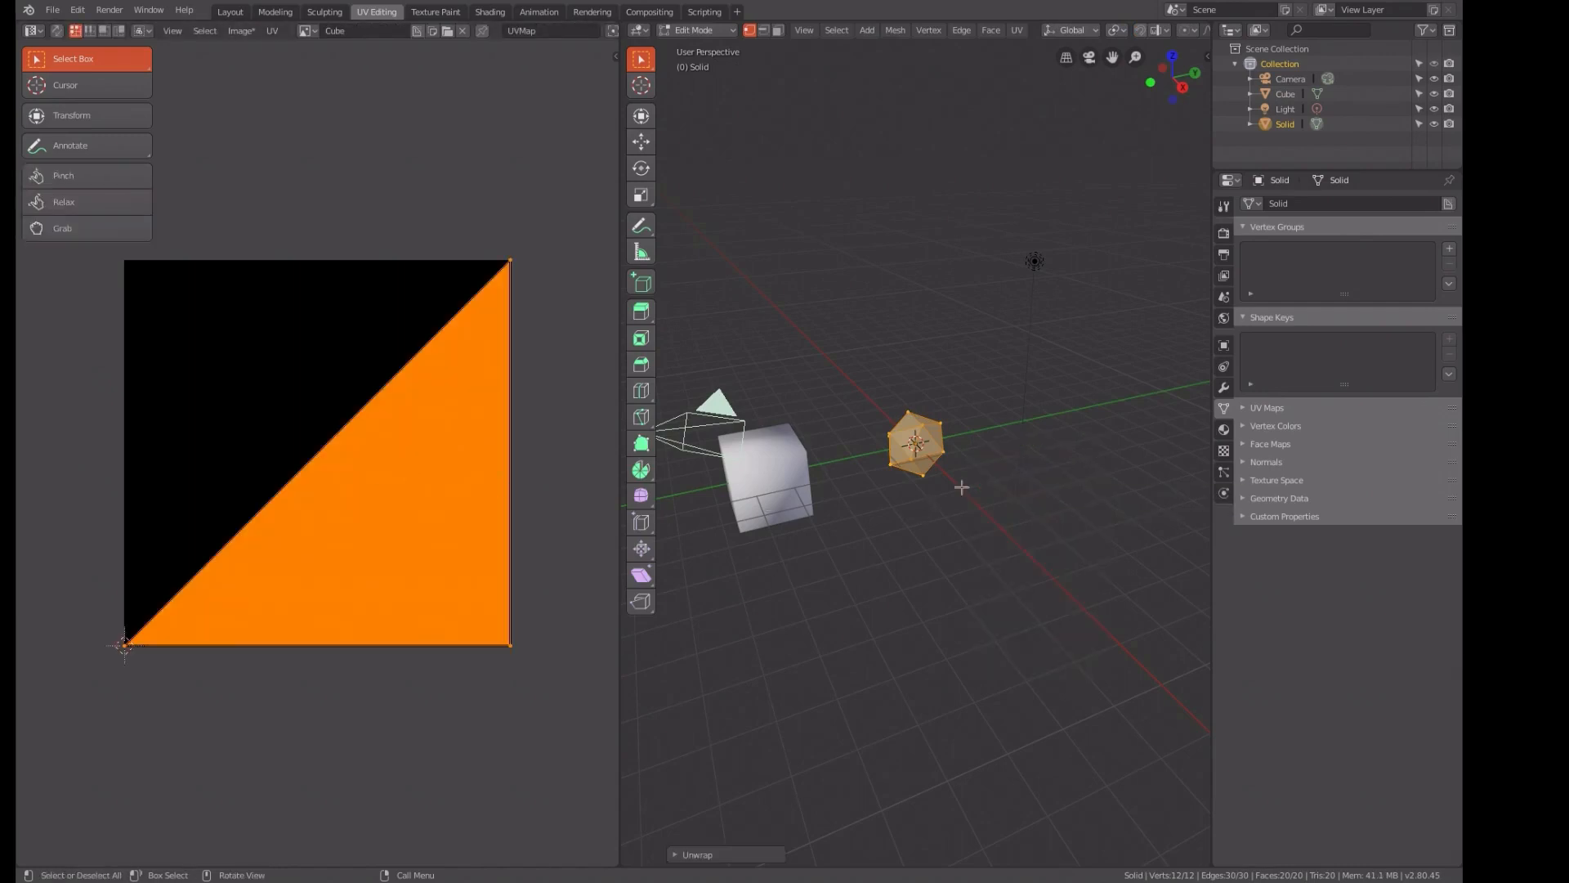
key(u)
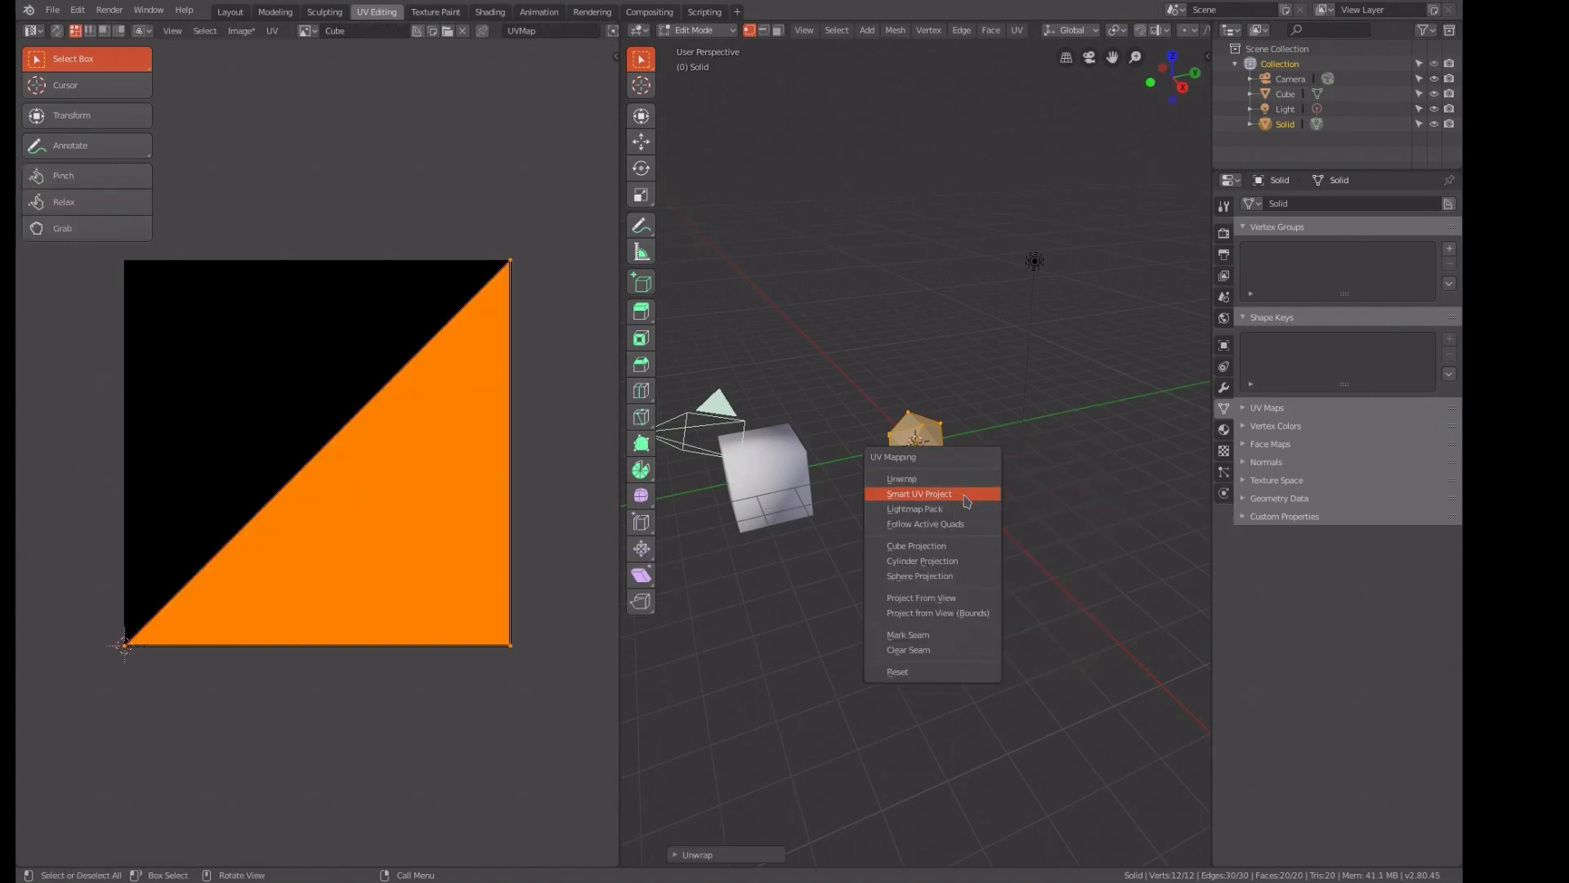
click(919, 494)
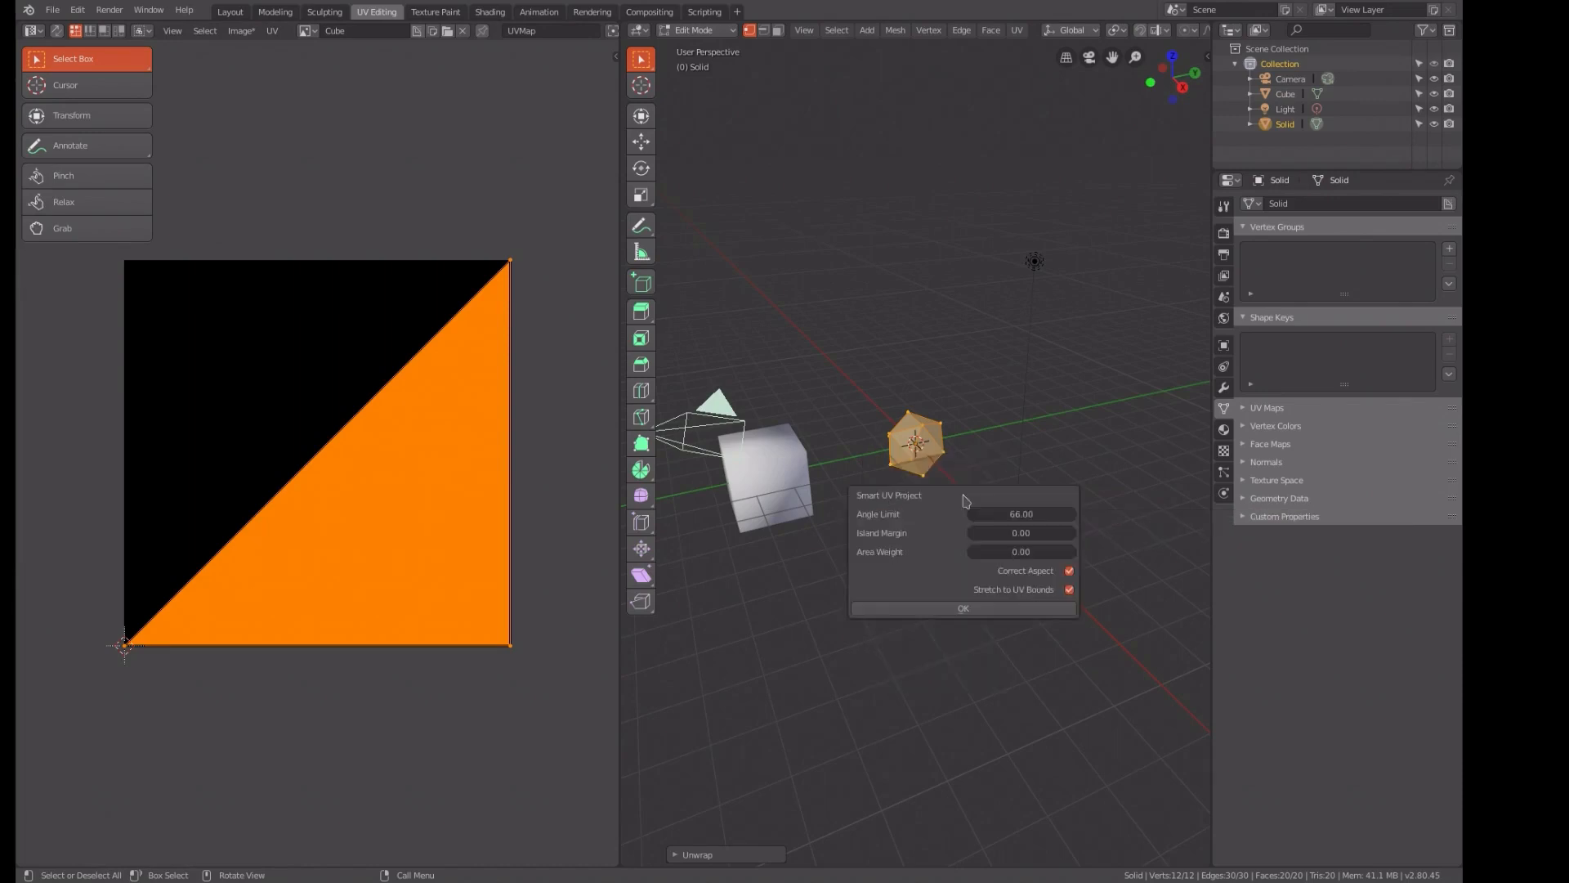
click(965, 610)
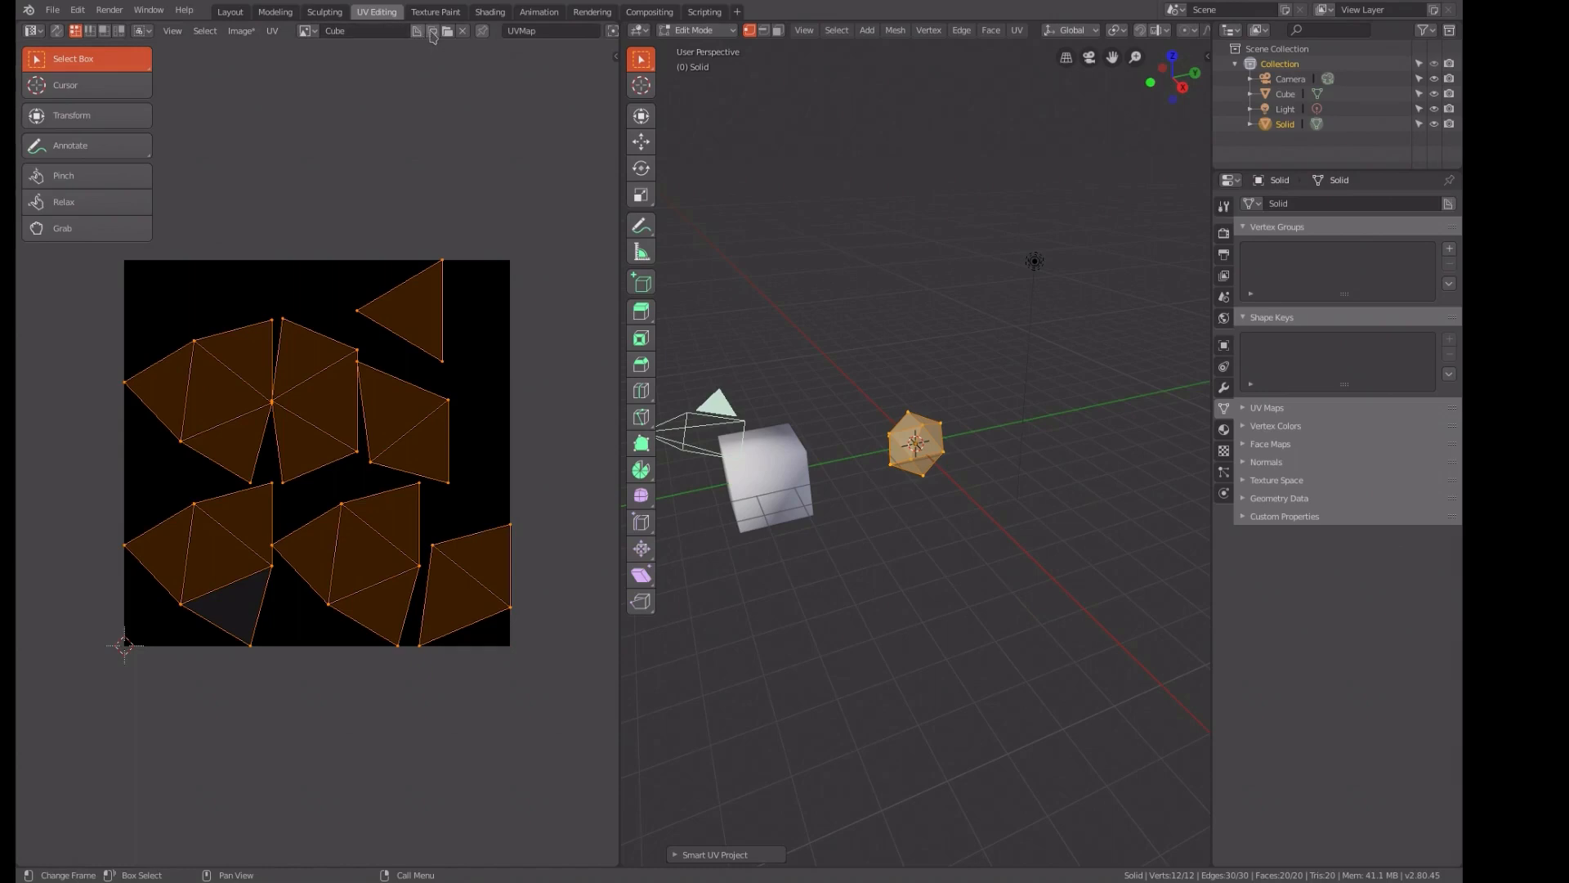
- Create a blank 1024 x 1024 px image named icosahedron without alpha for the icosahedron's UV layout
click(433, 36)
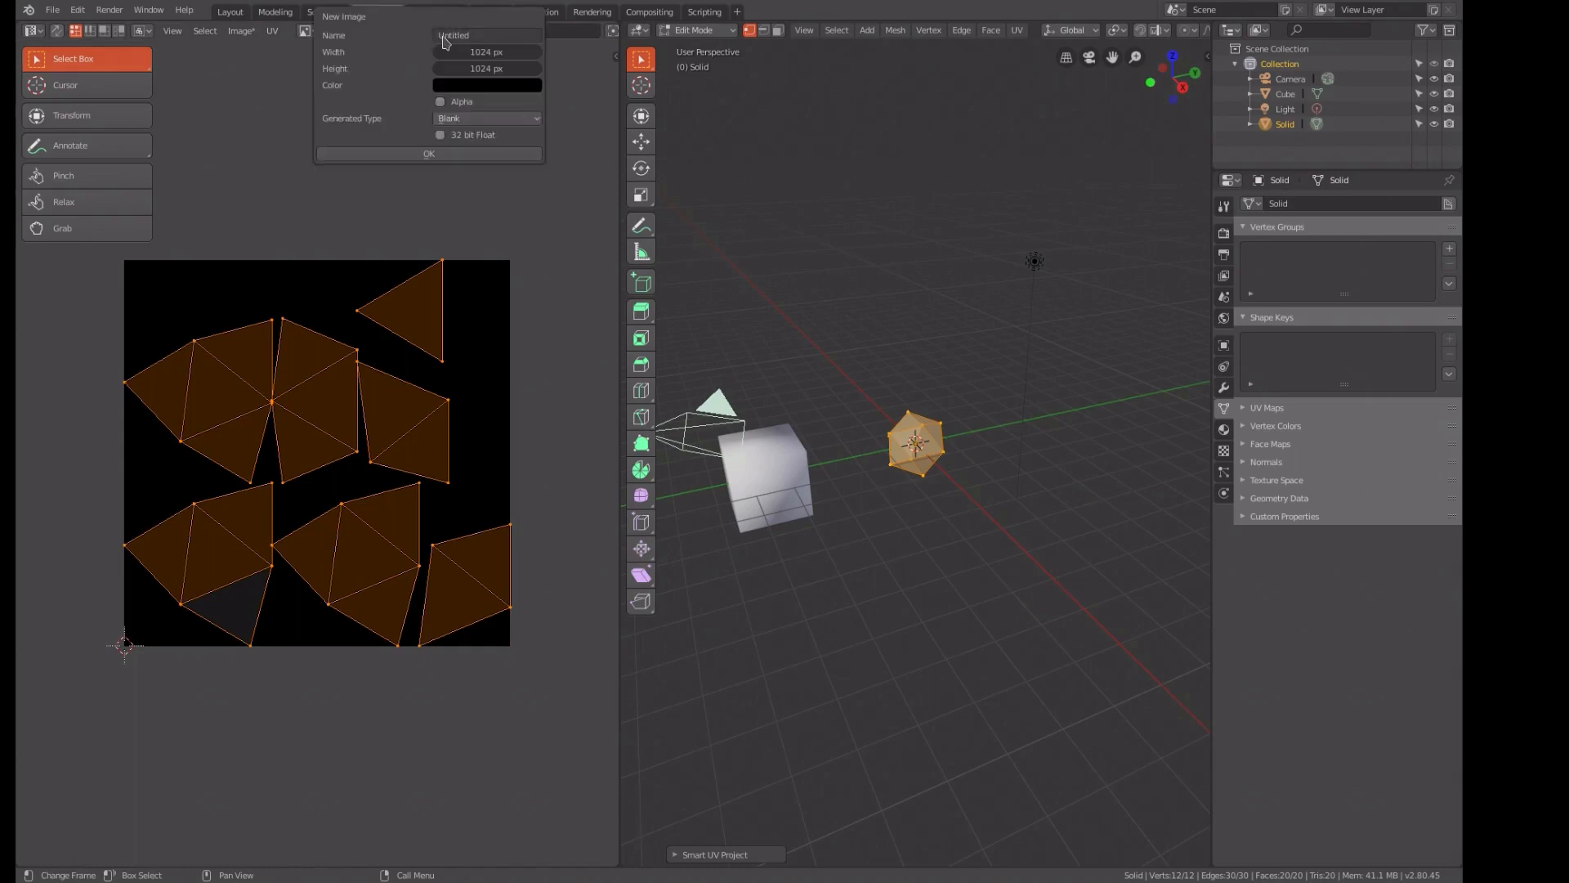
click(455, 35)
text(icosahedron)
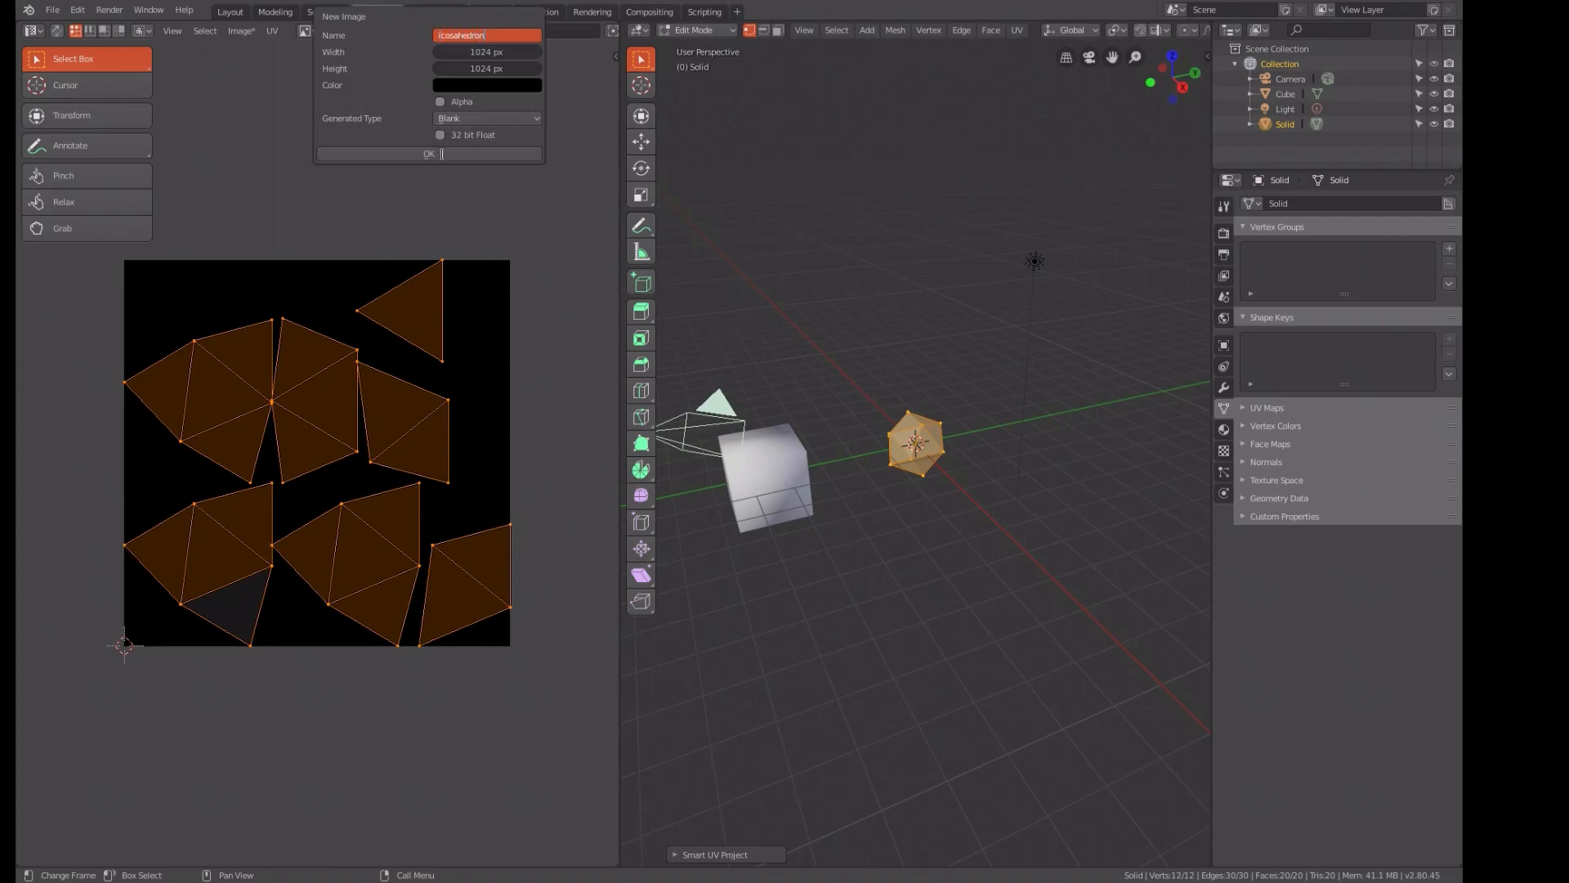
click(441, 154)
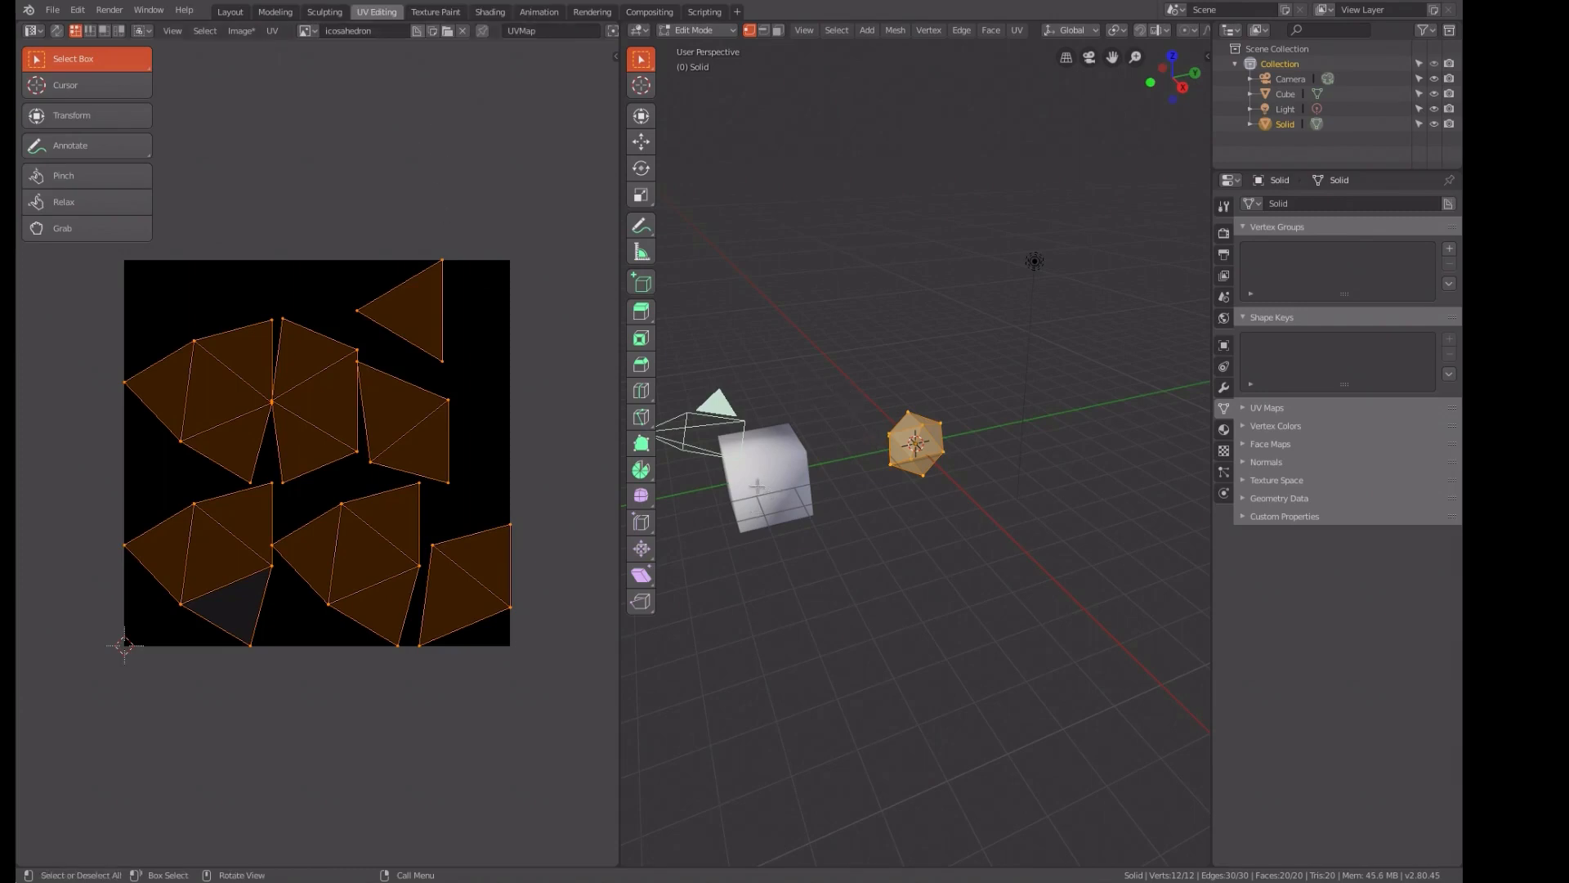
- Return to Object Mode, select the cube and open the Shading workspace to show its material nodes
key(Tab)
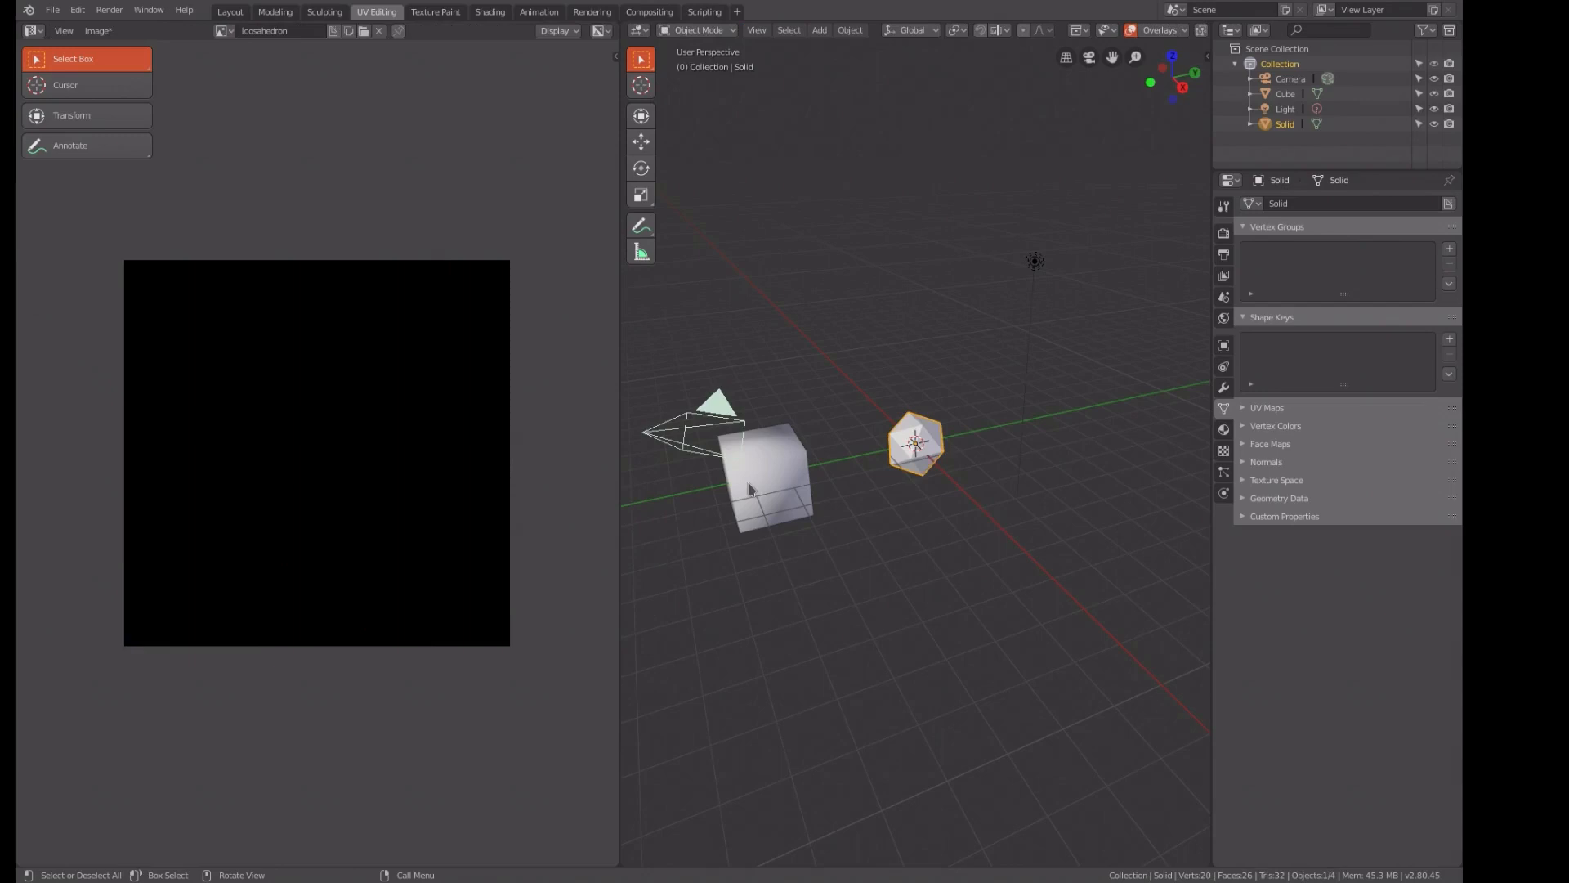
click(751, 488)
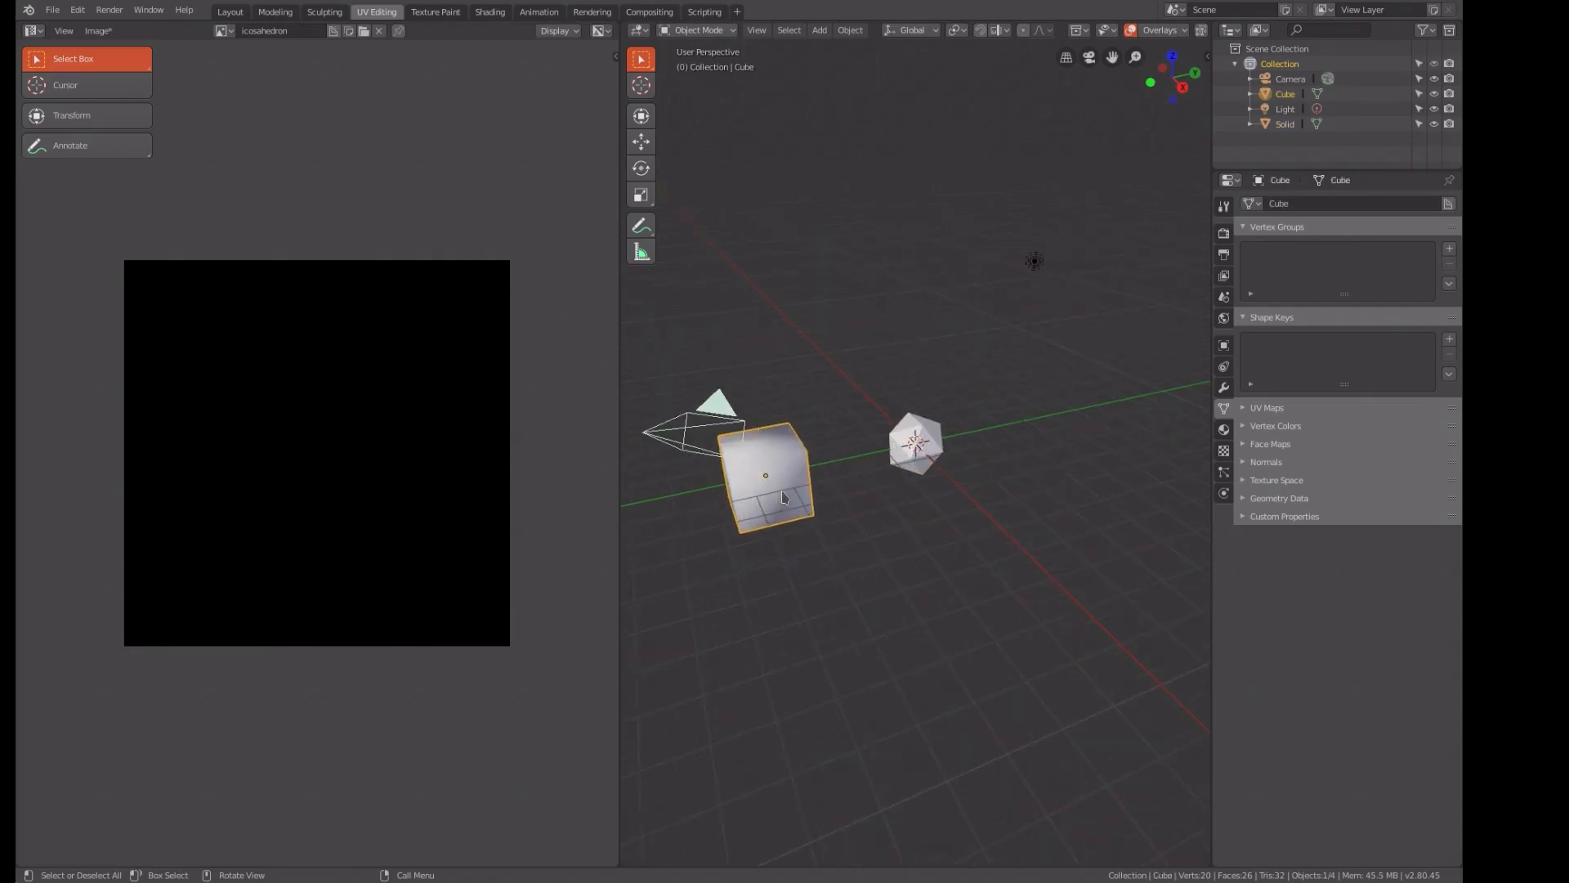
shift+middle_drag(787, 496, 801, 499)
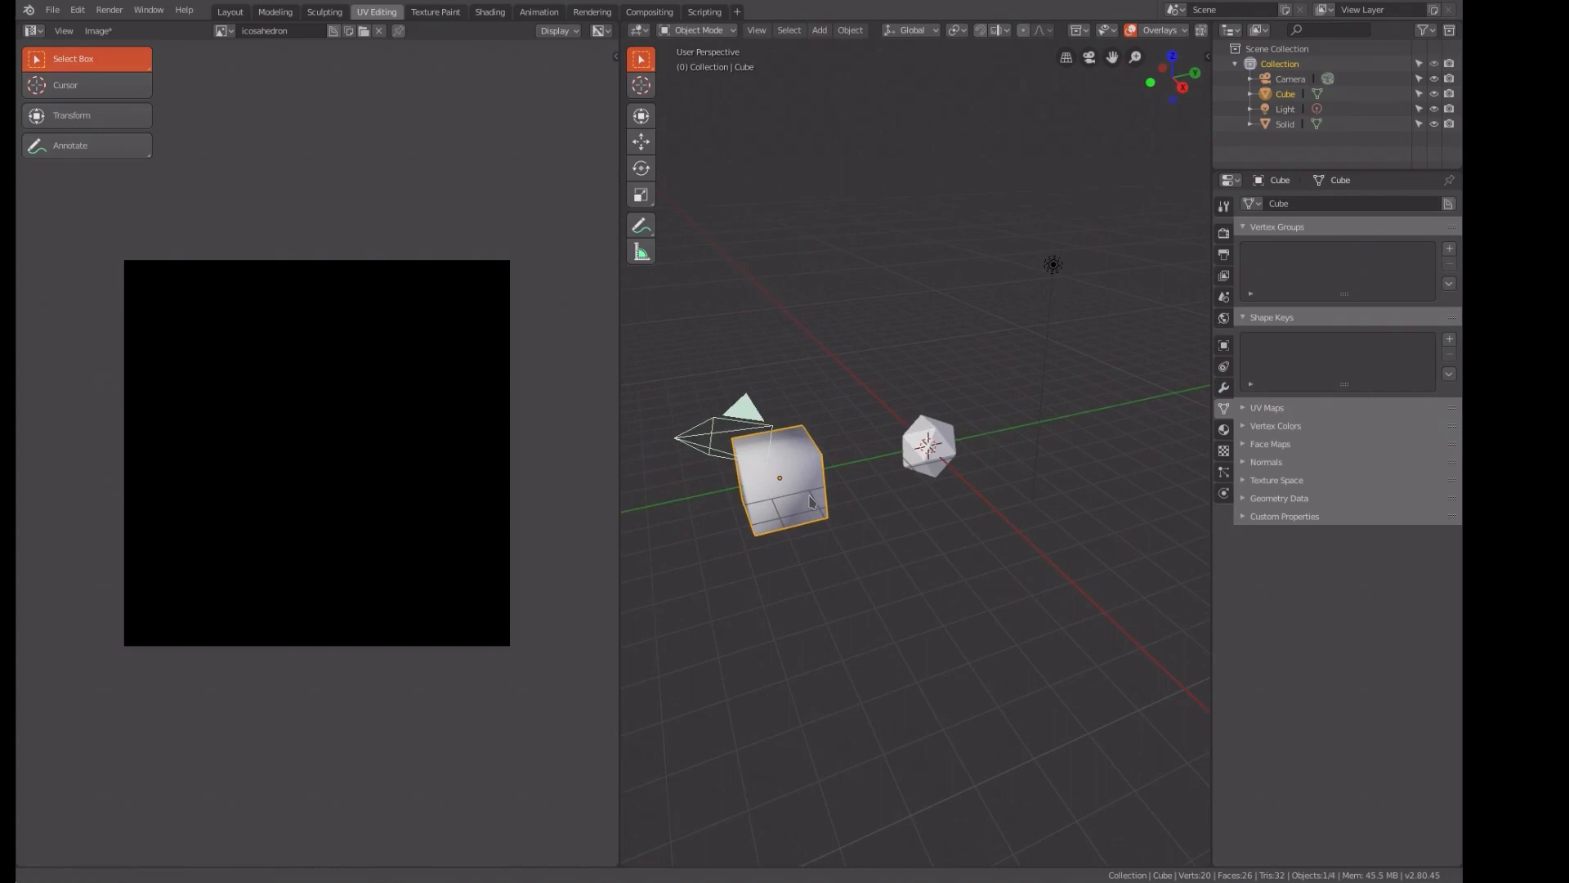
click(493, 16)
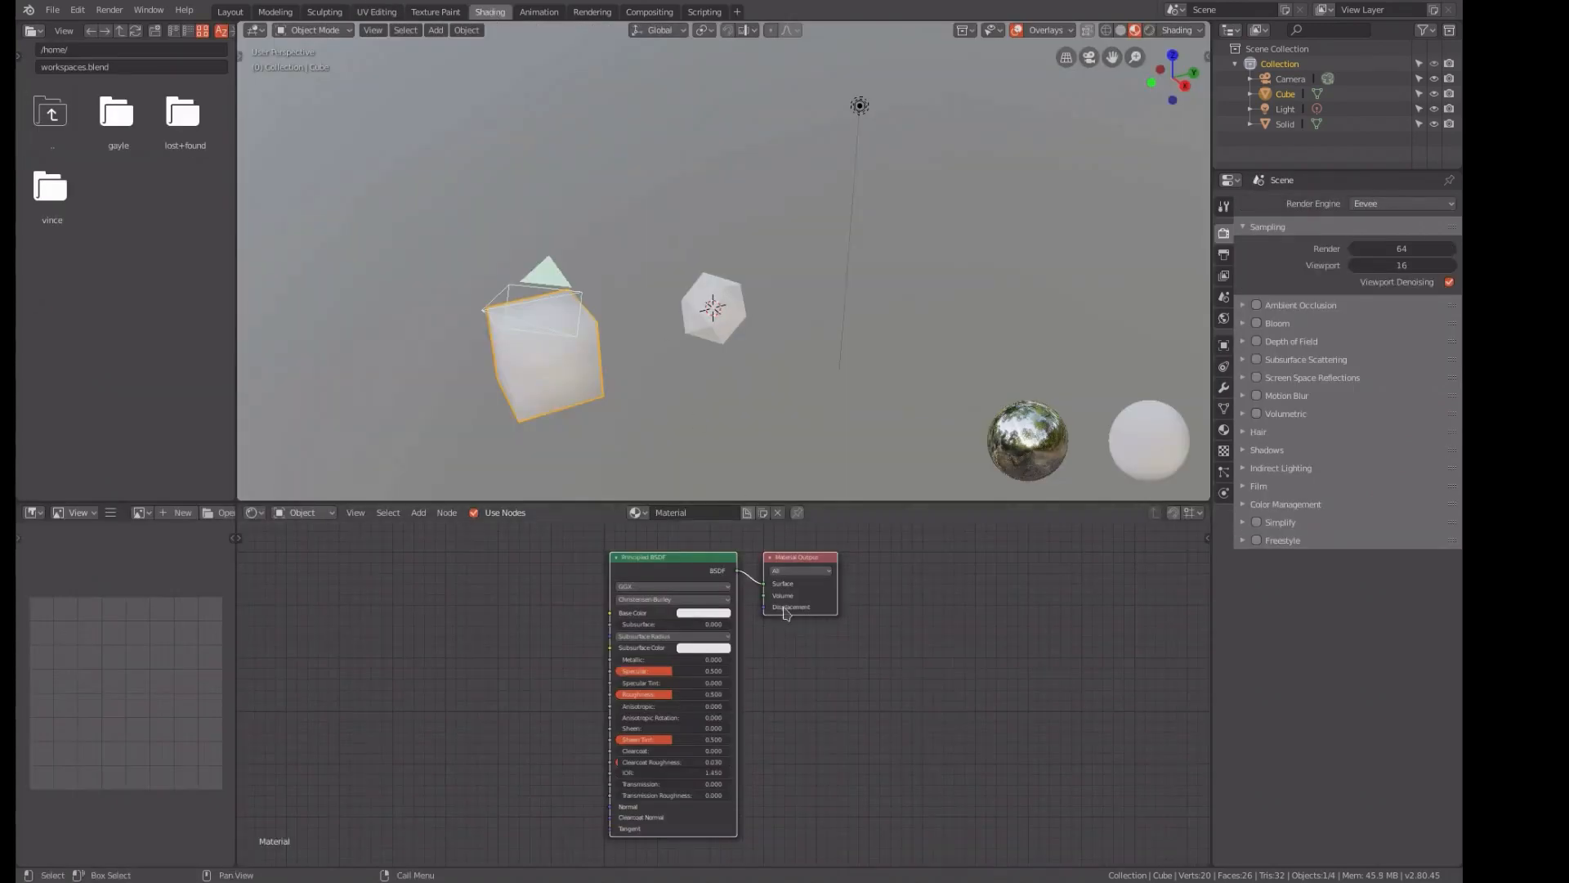
- Show the 3D viewport's sidebar and start the Shortcut VUr key display
scroll(740, 467, up, 1)
scroll(740, 467, down, 3)
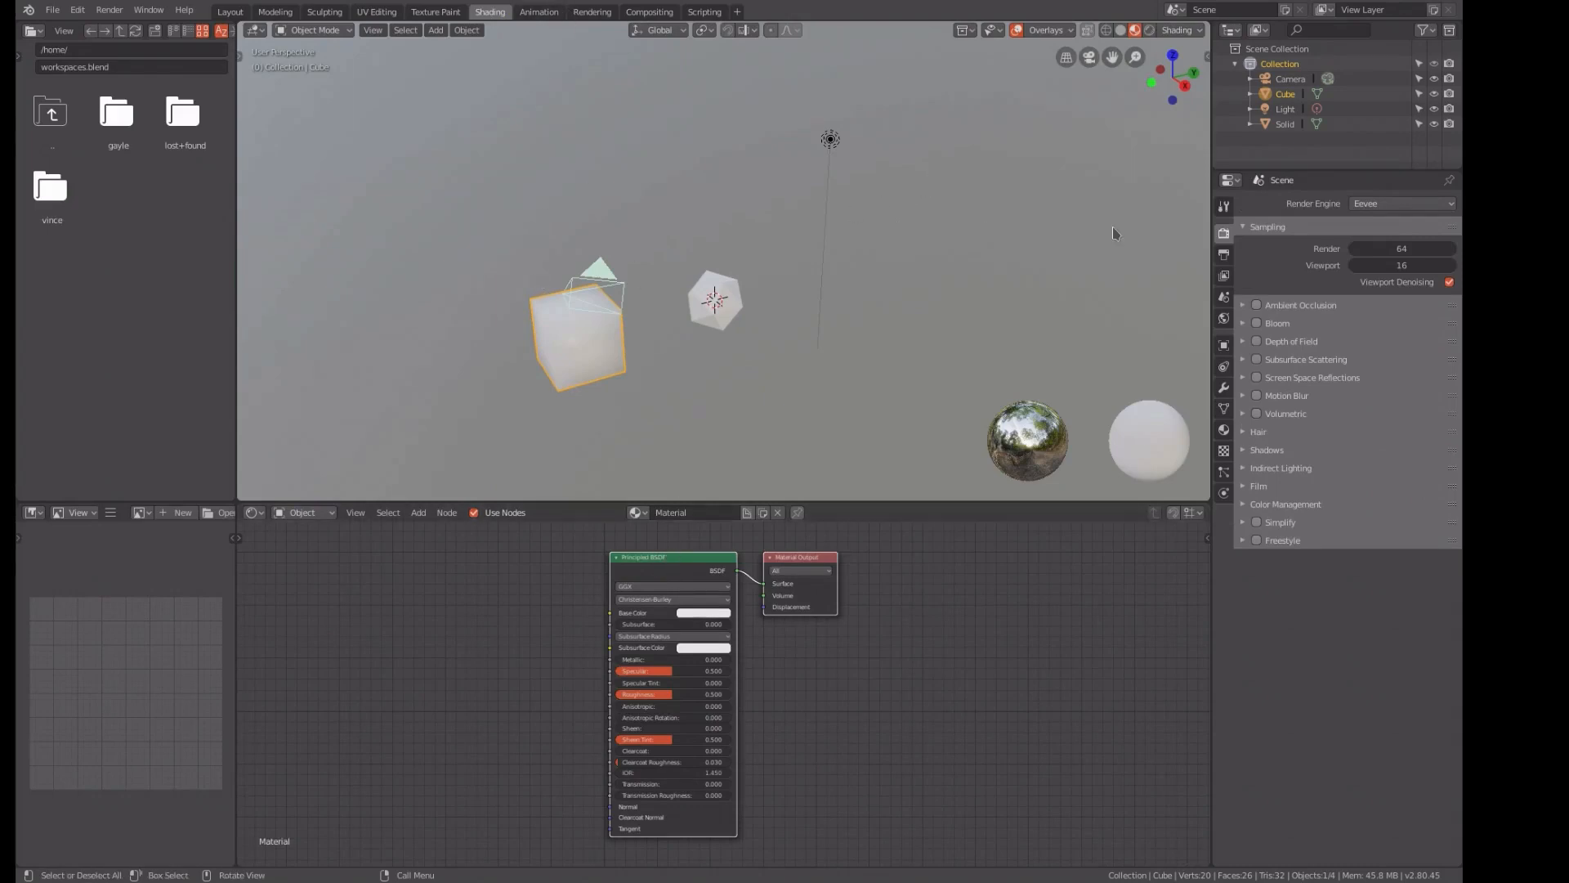
key(n)
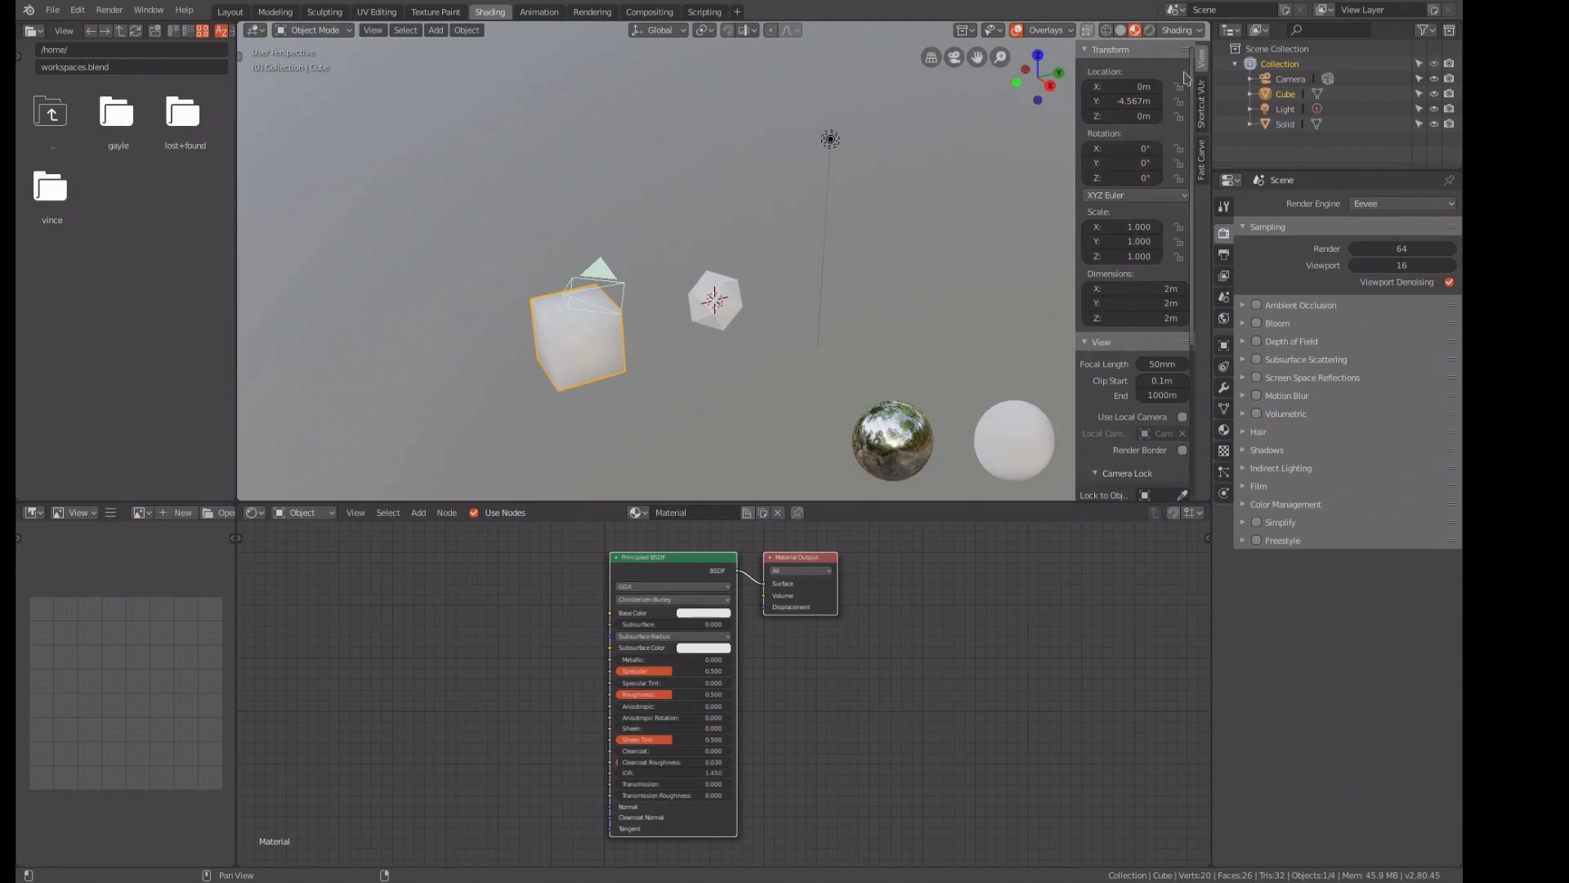
click(1203, 113)
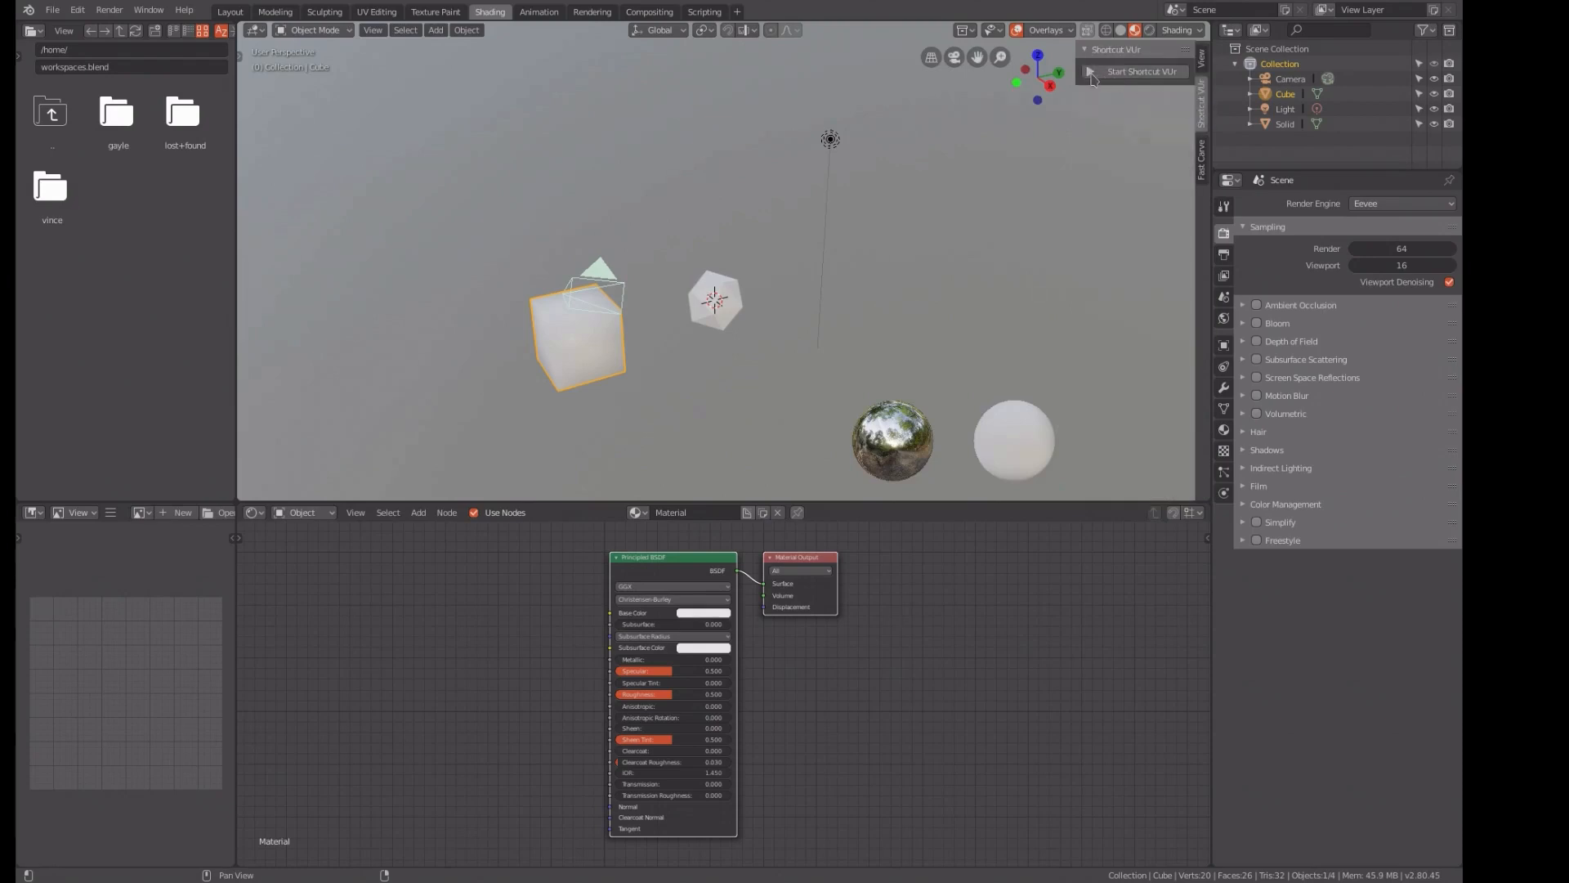
click(1093, 74)
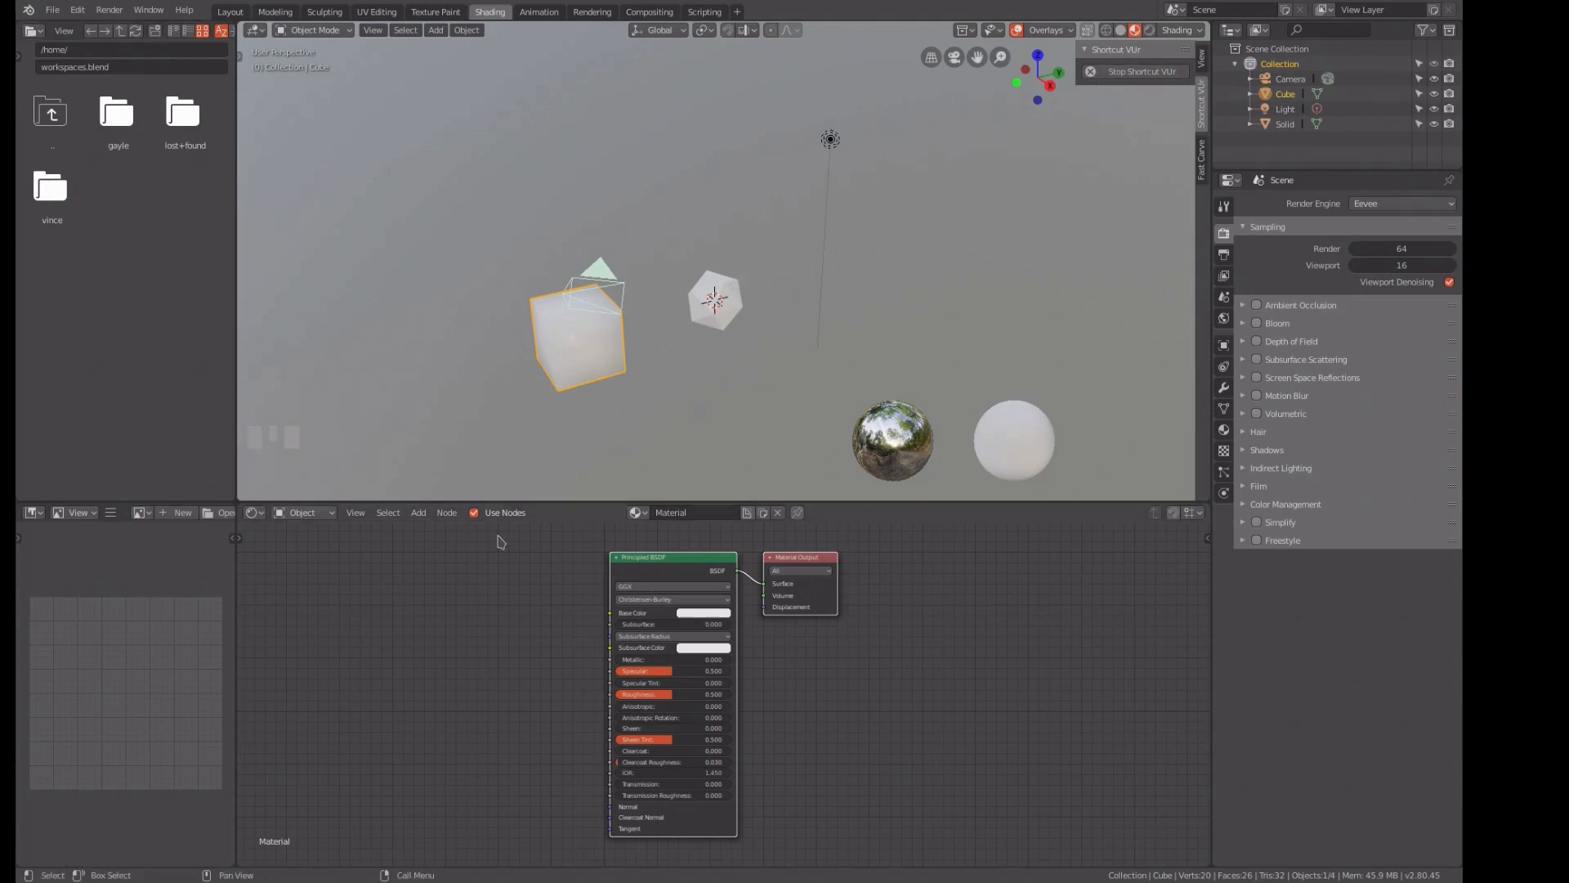
- Add an Image Texture node to the cube's material, connect its Color to Base Color and assign the Cube image
key(shift+a)
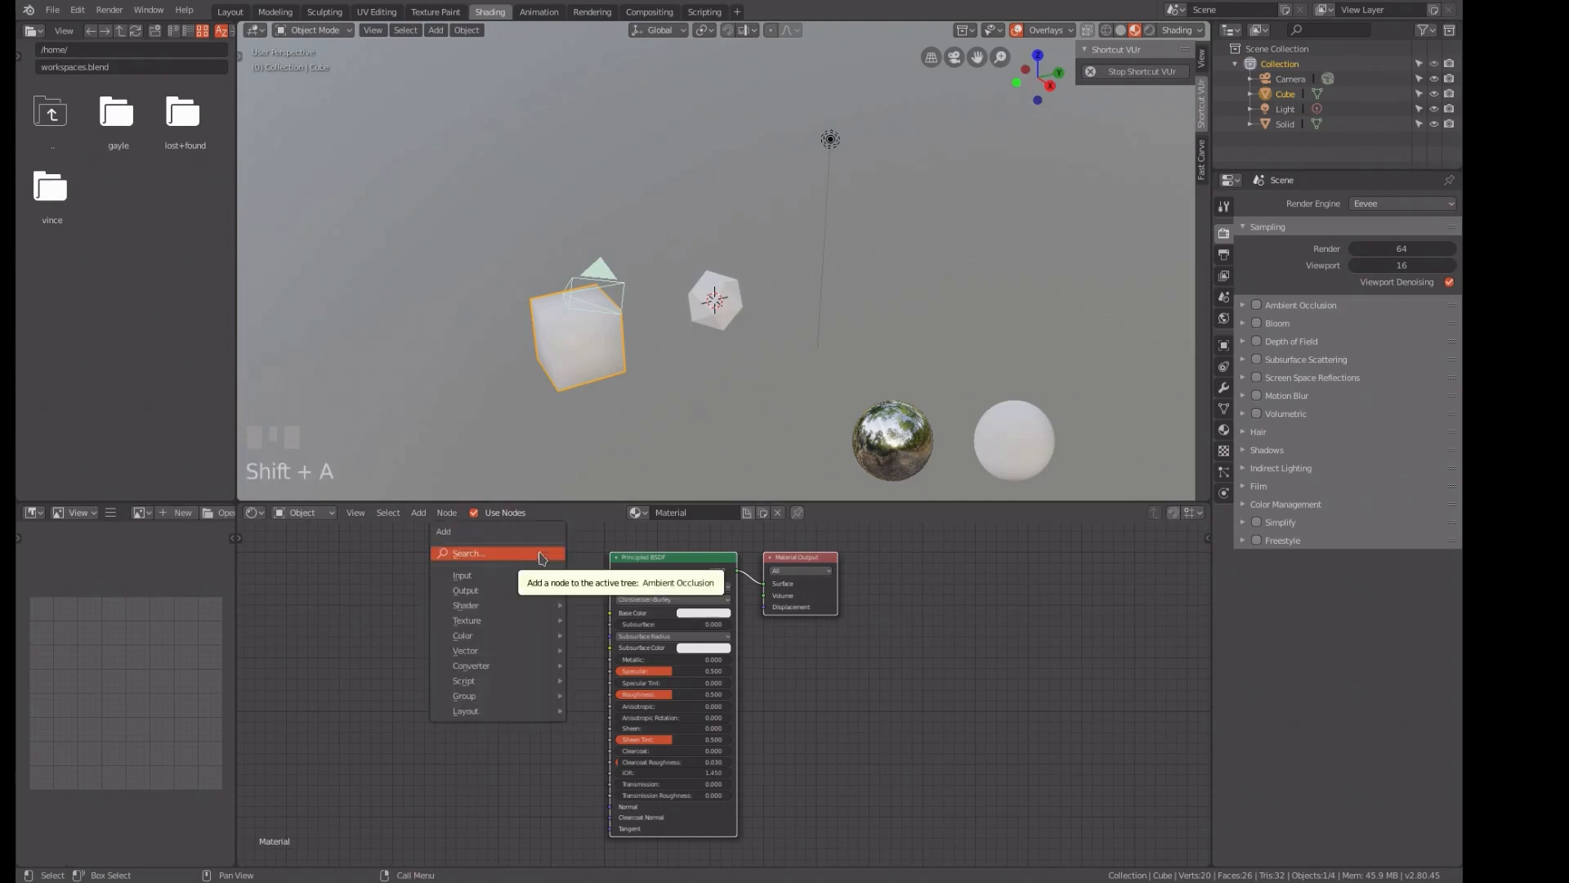
mouse_move(503, 627)
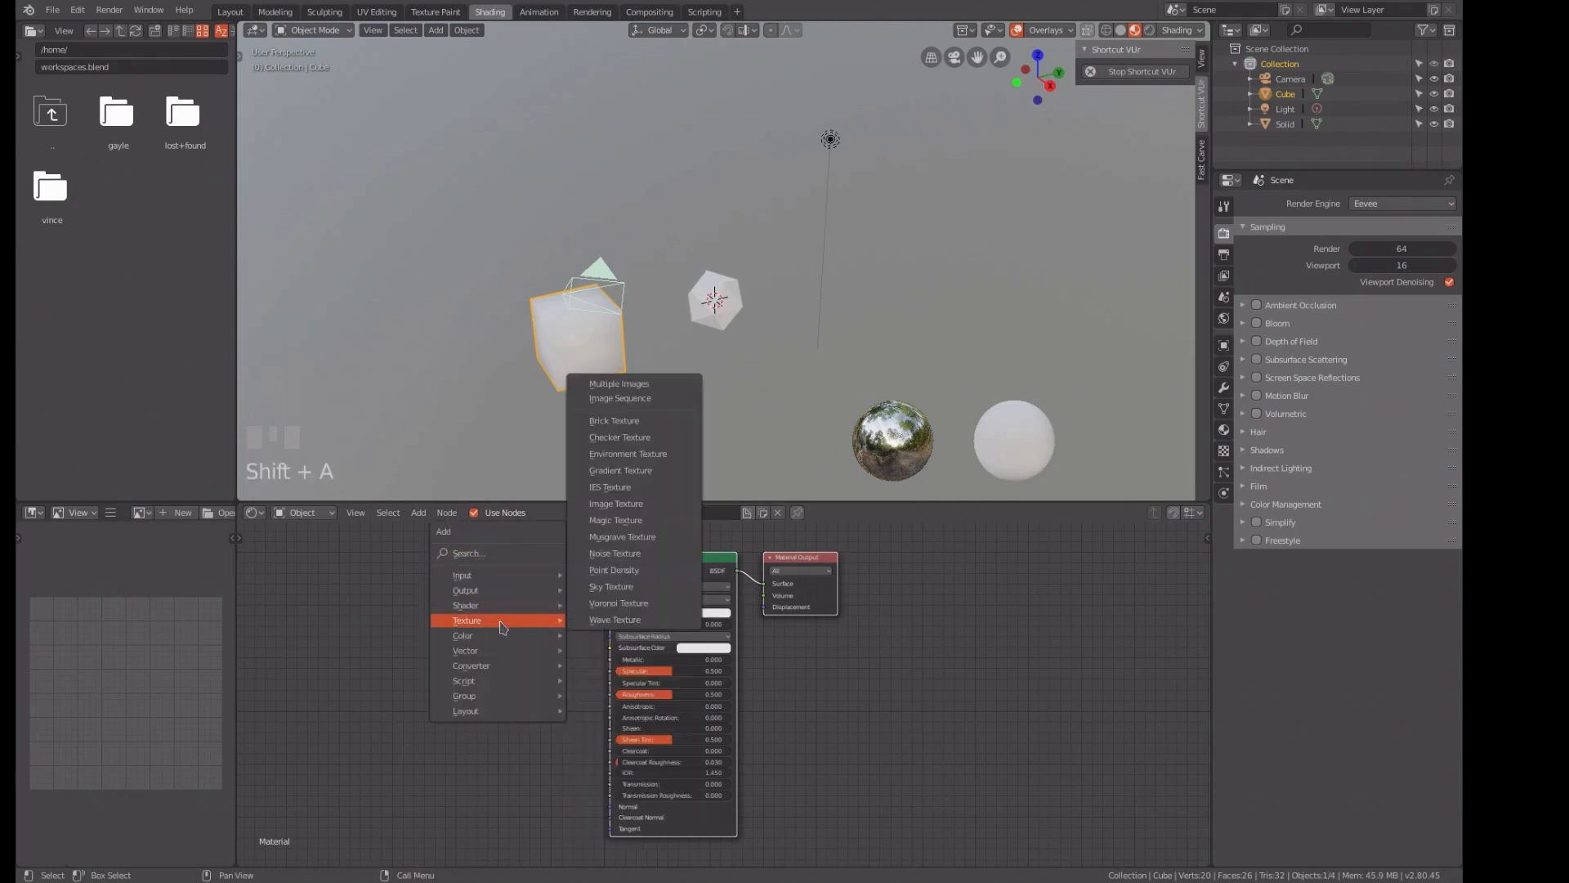
click(618, 504)
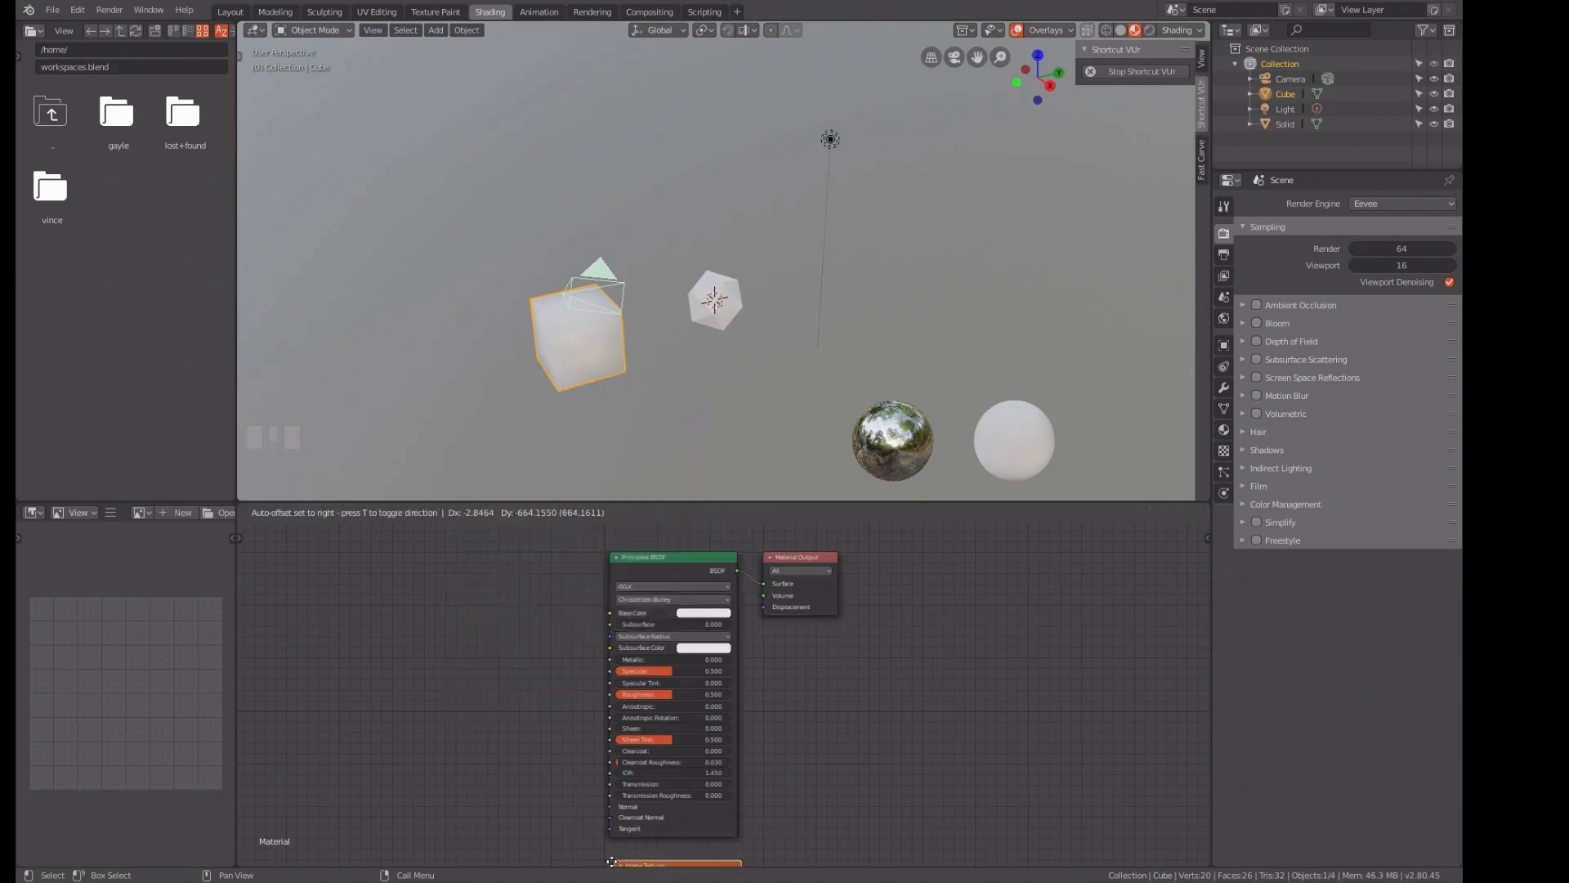
click(432, 557)
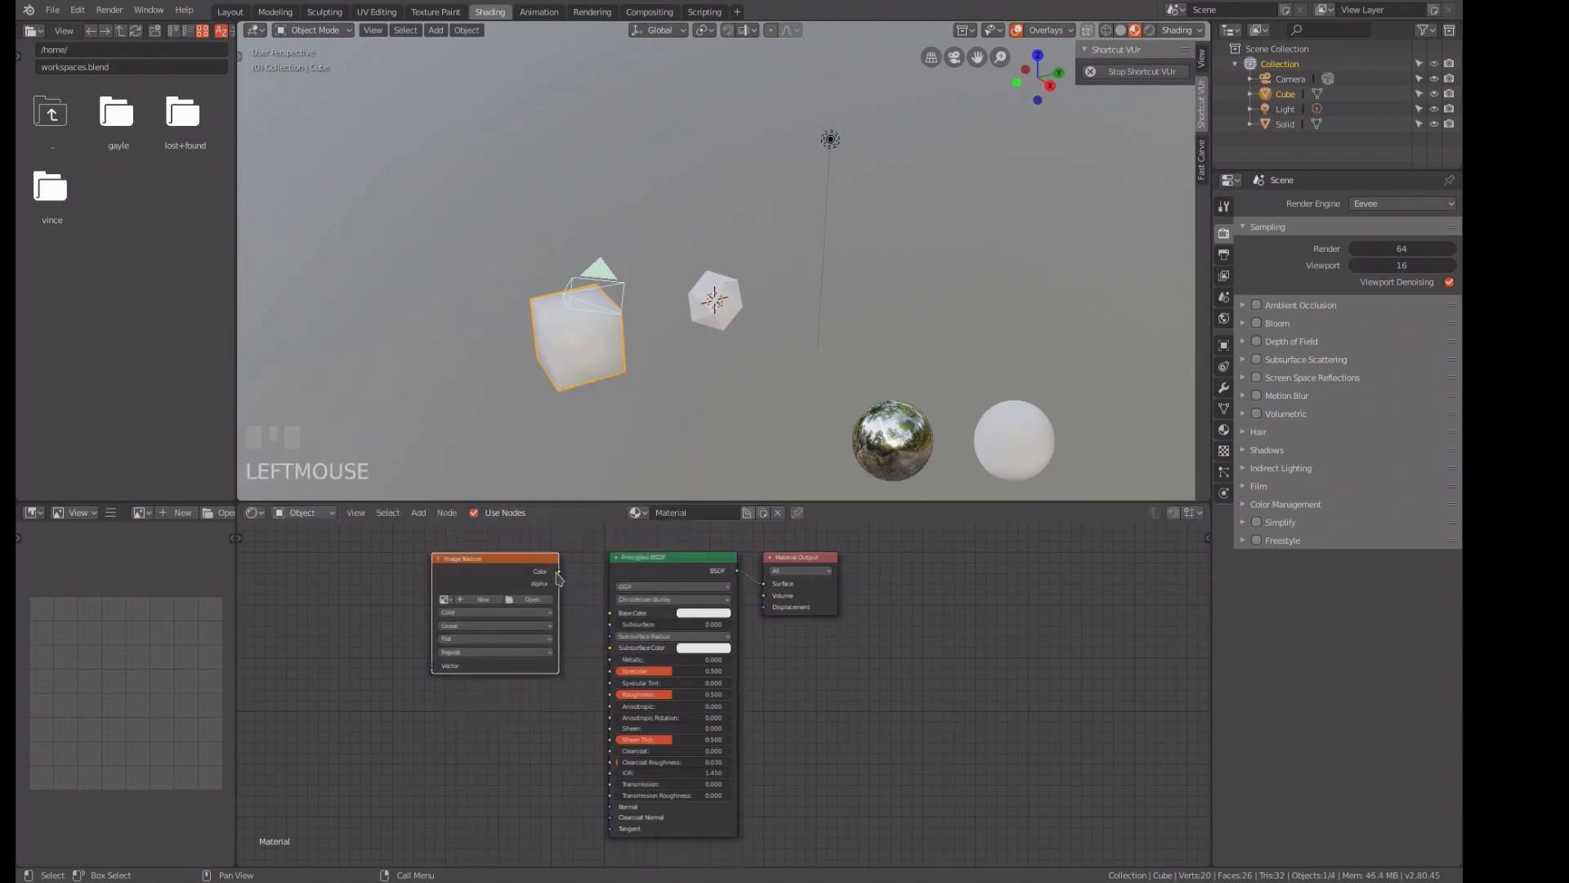
drag(558, 577, 611, 613)
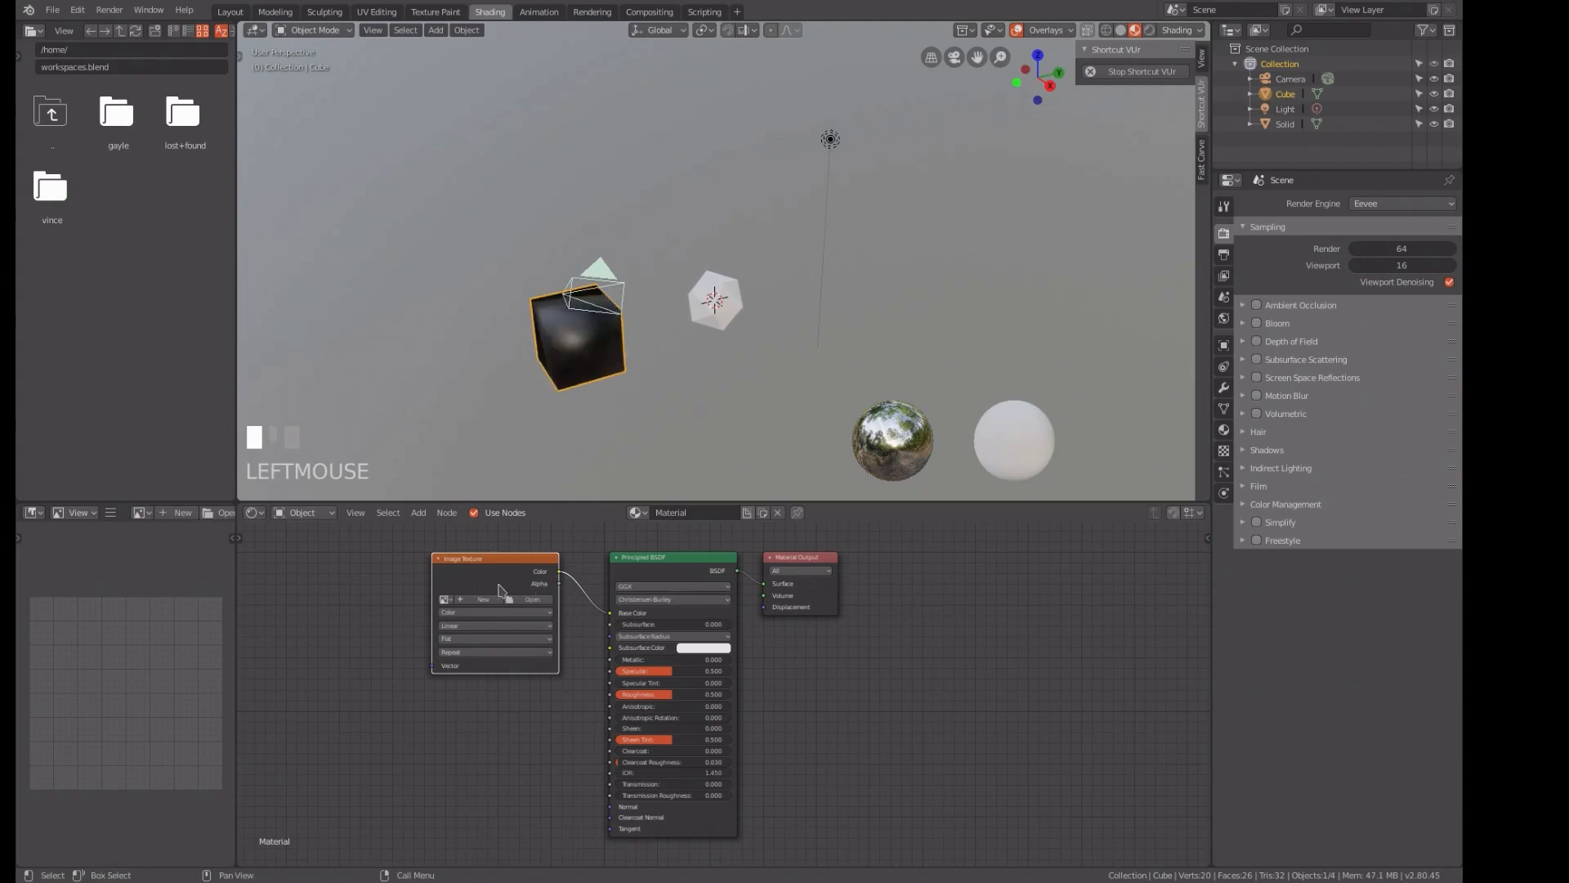
click(444, 601)
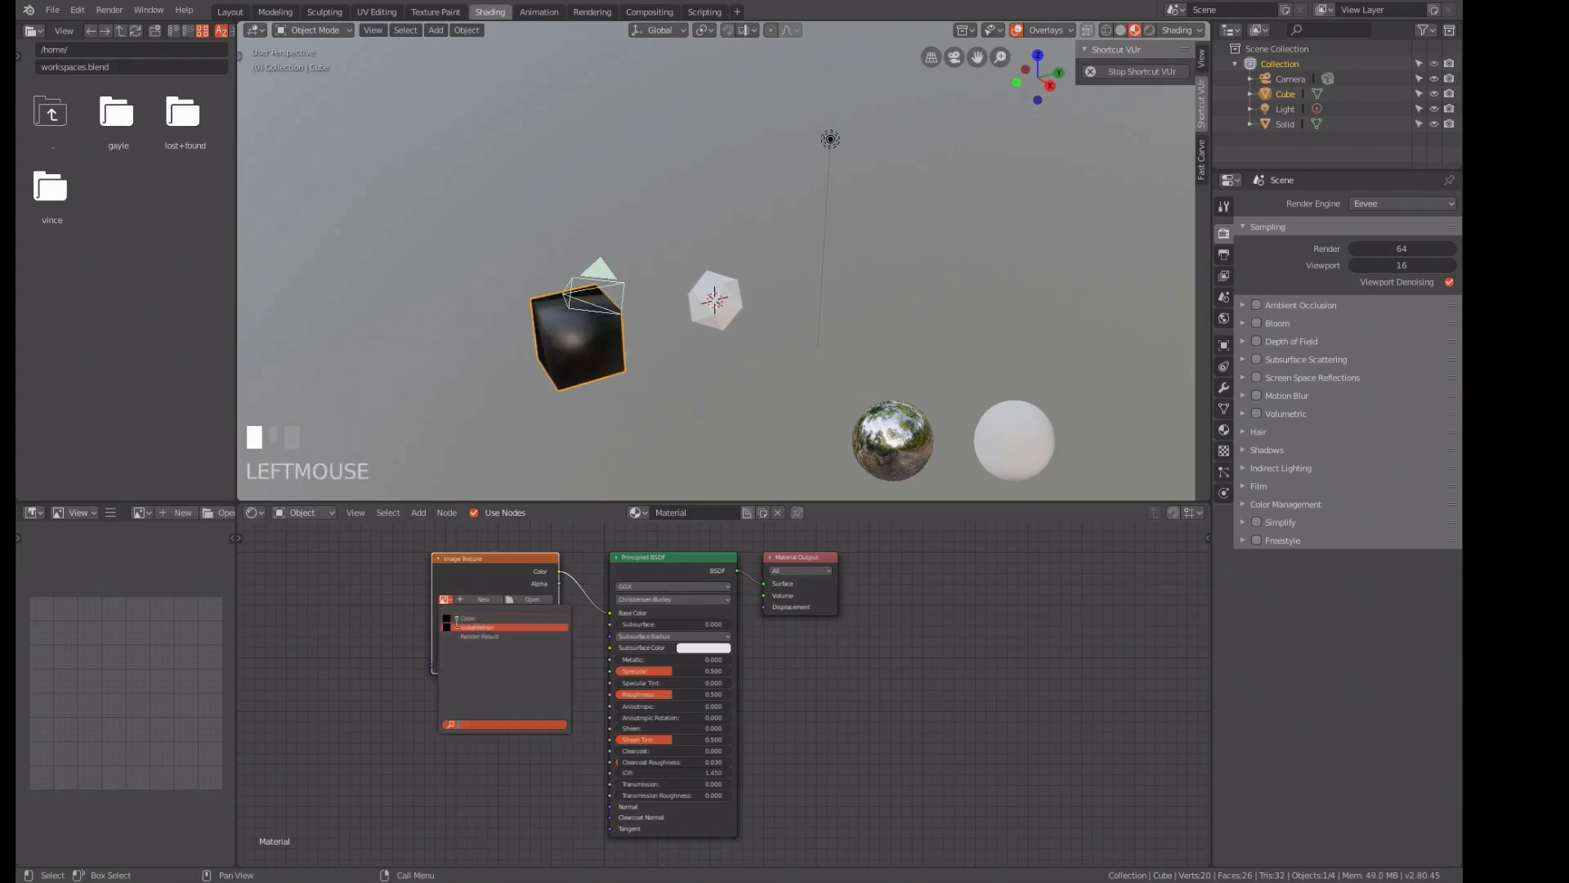
click(471, 618)
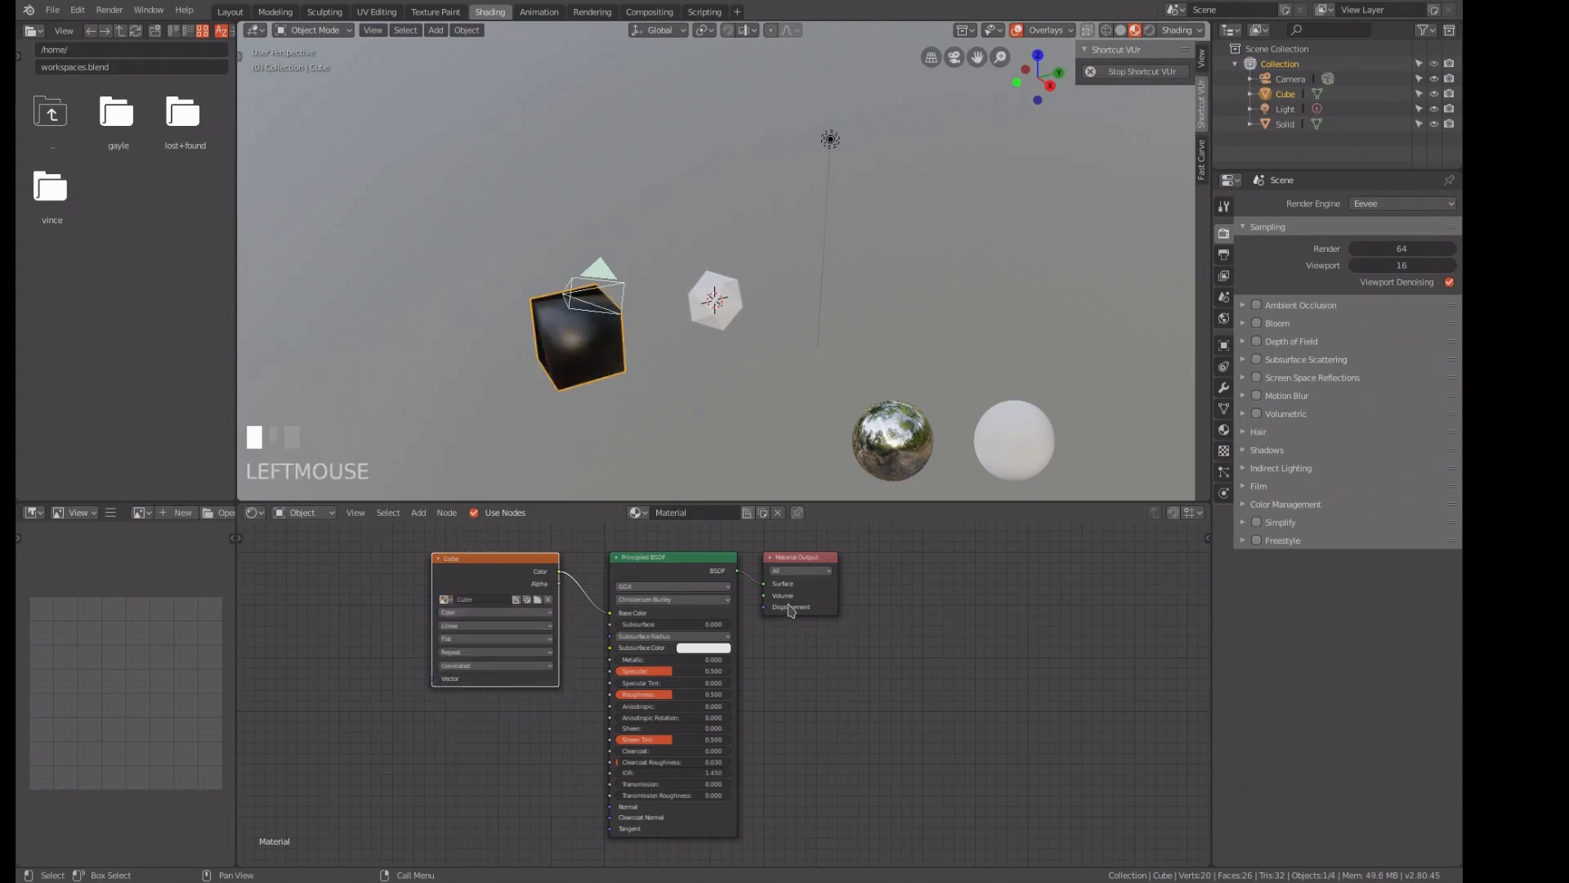
- Select the icosahedron and rename its material Icosahedron
click(727, 316)
click(707, 514)
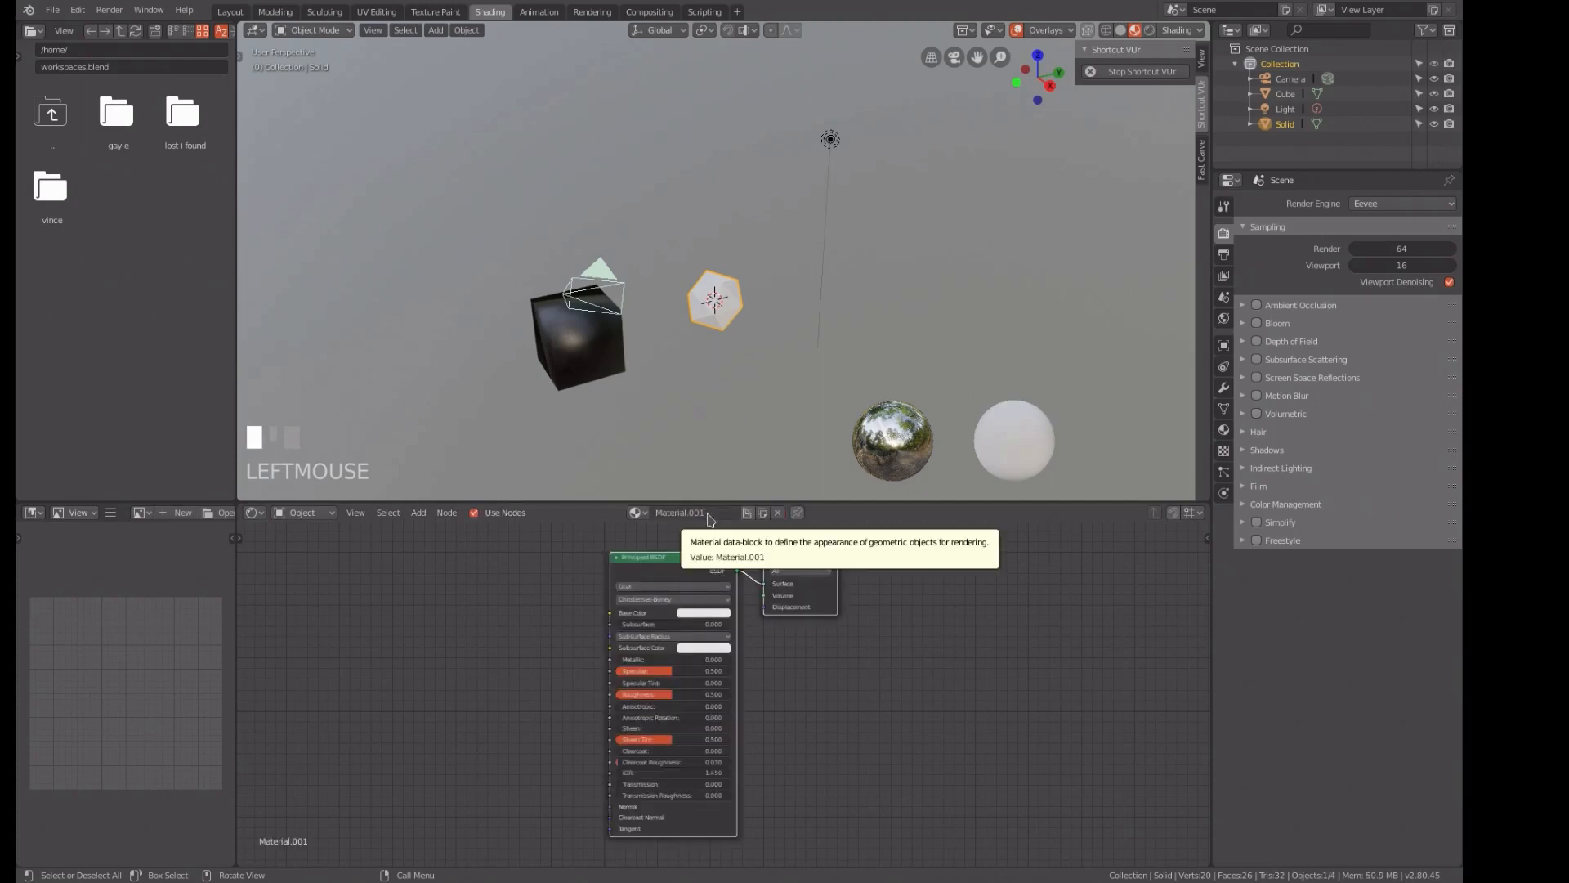
double_click(705, 513)
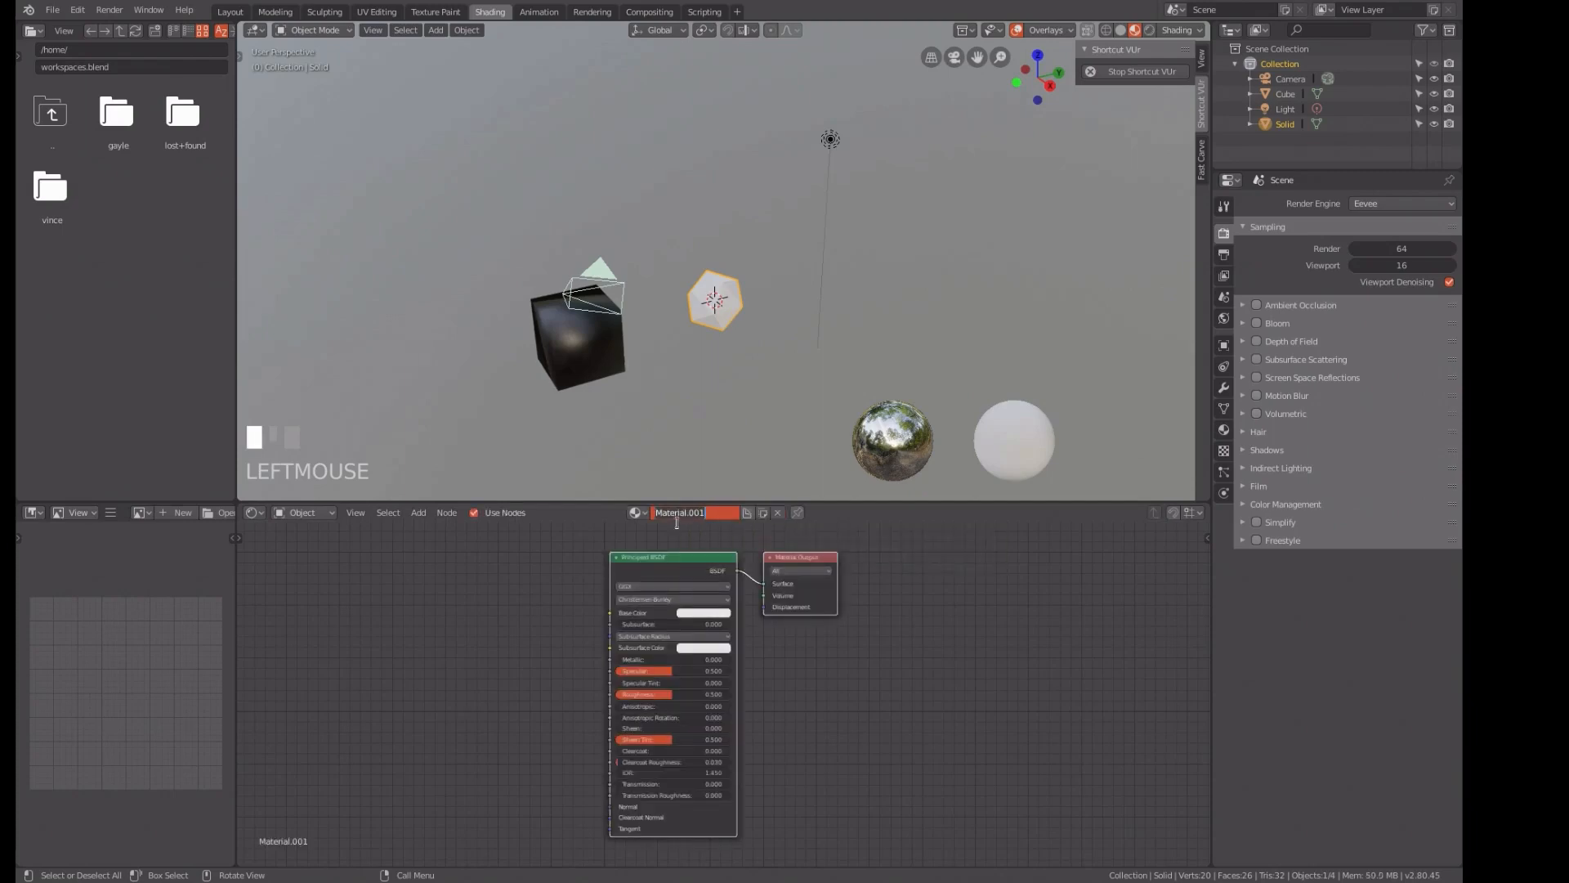
key(BackSpace)
text(Icosahedron)
key(Return)
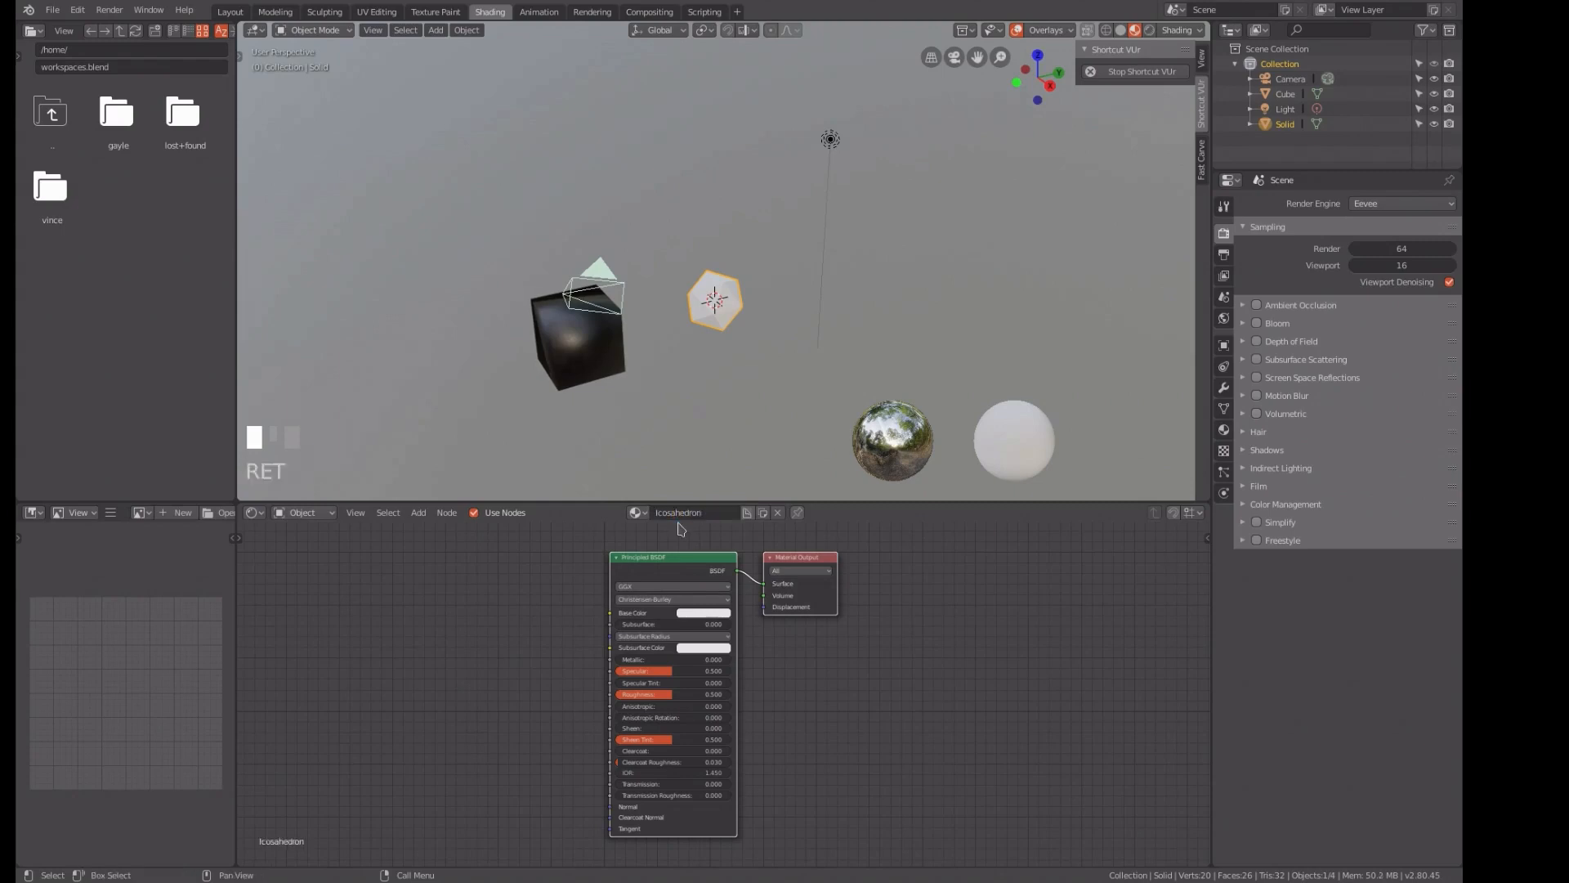
- Add an Image Texture node to the icosahedron's material, connect its Color to Base Color and assign the icosahedron image
click(638, 564)
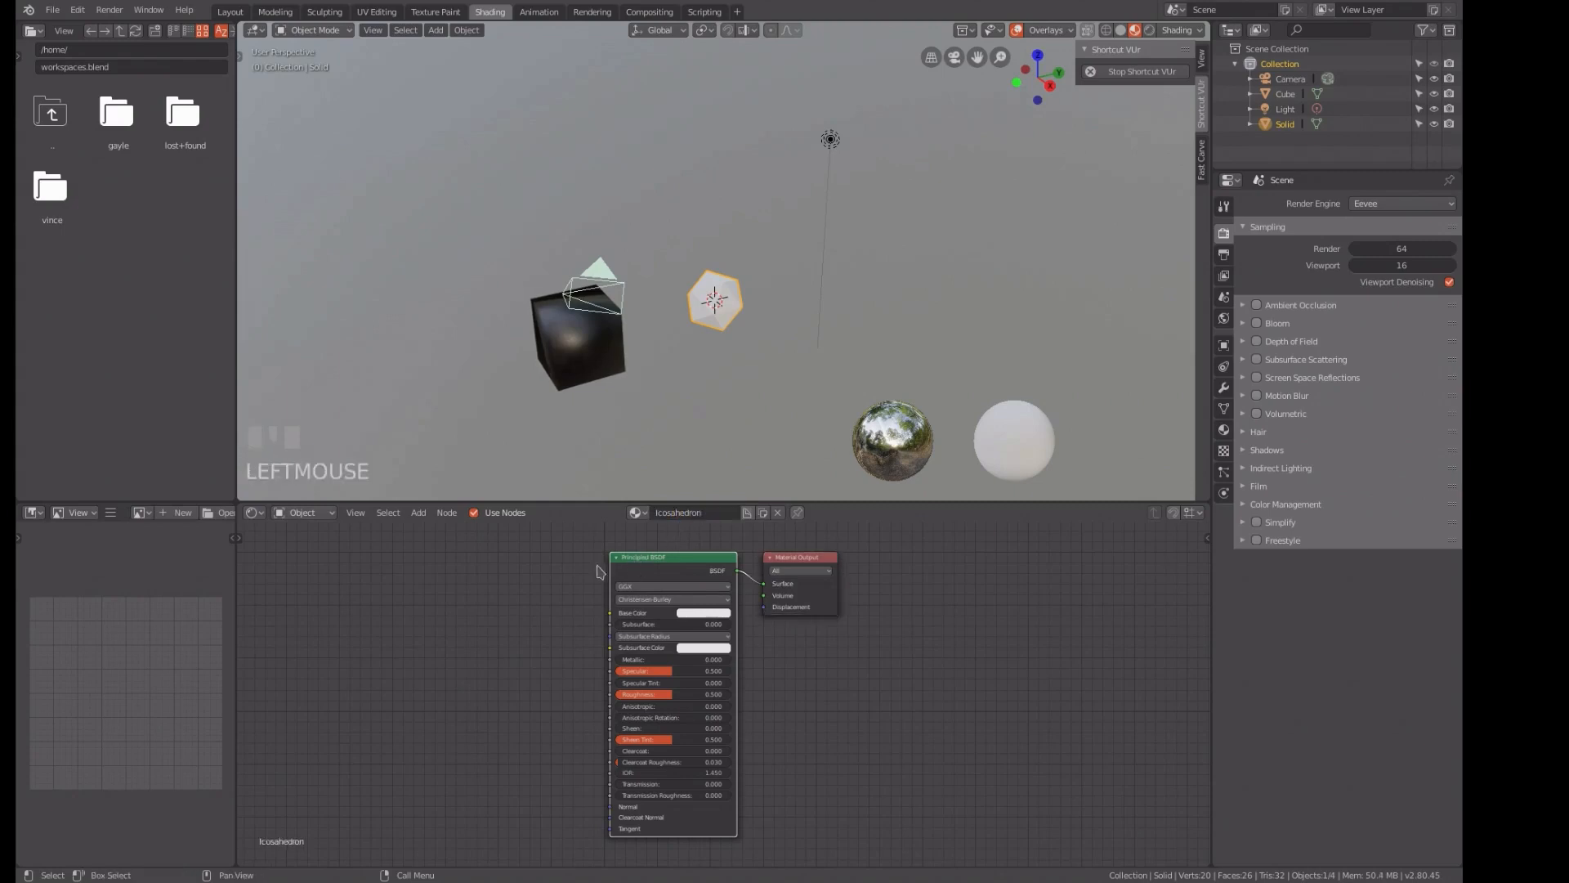
key(shift+a)
mouse_move(507, 597)
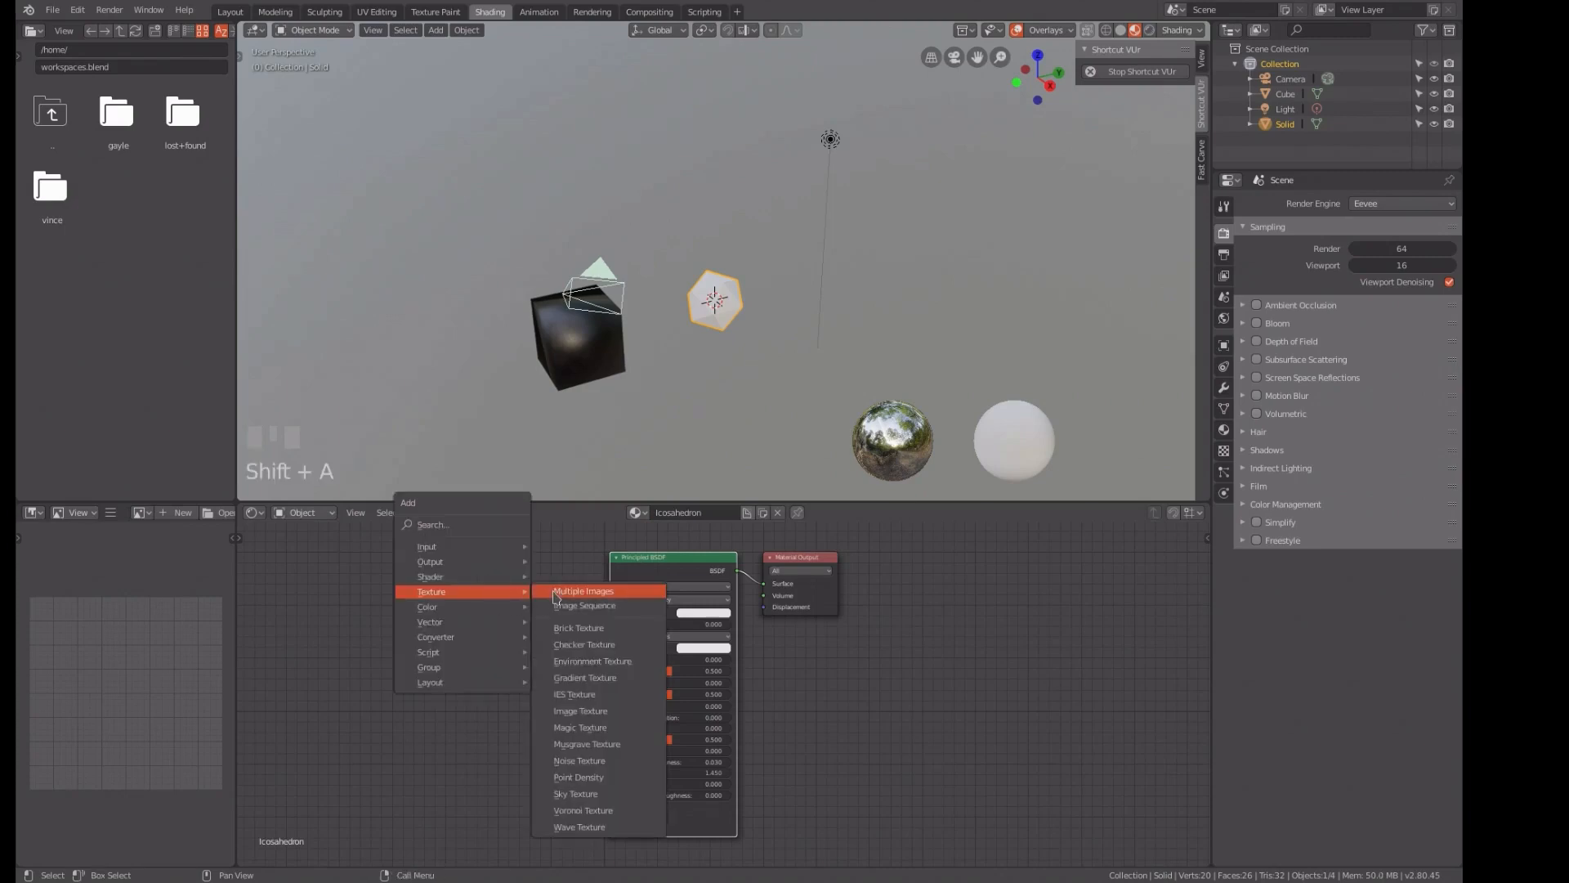
click(571, 712)
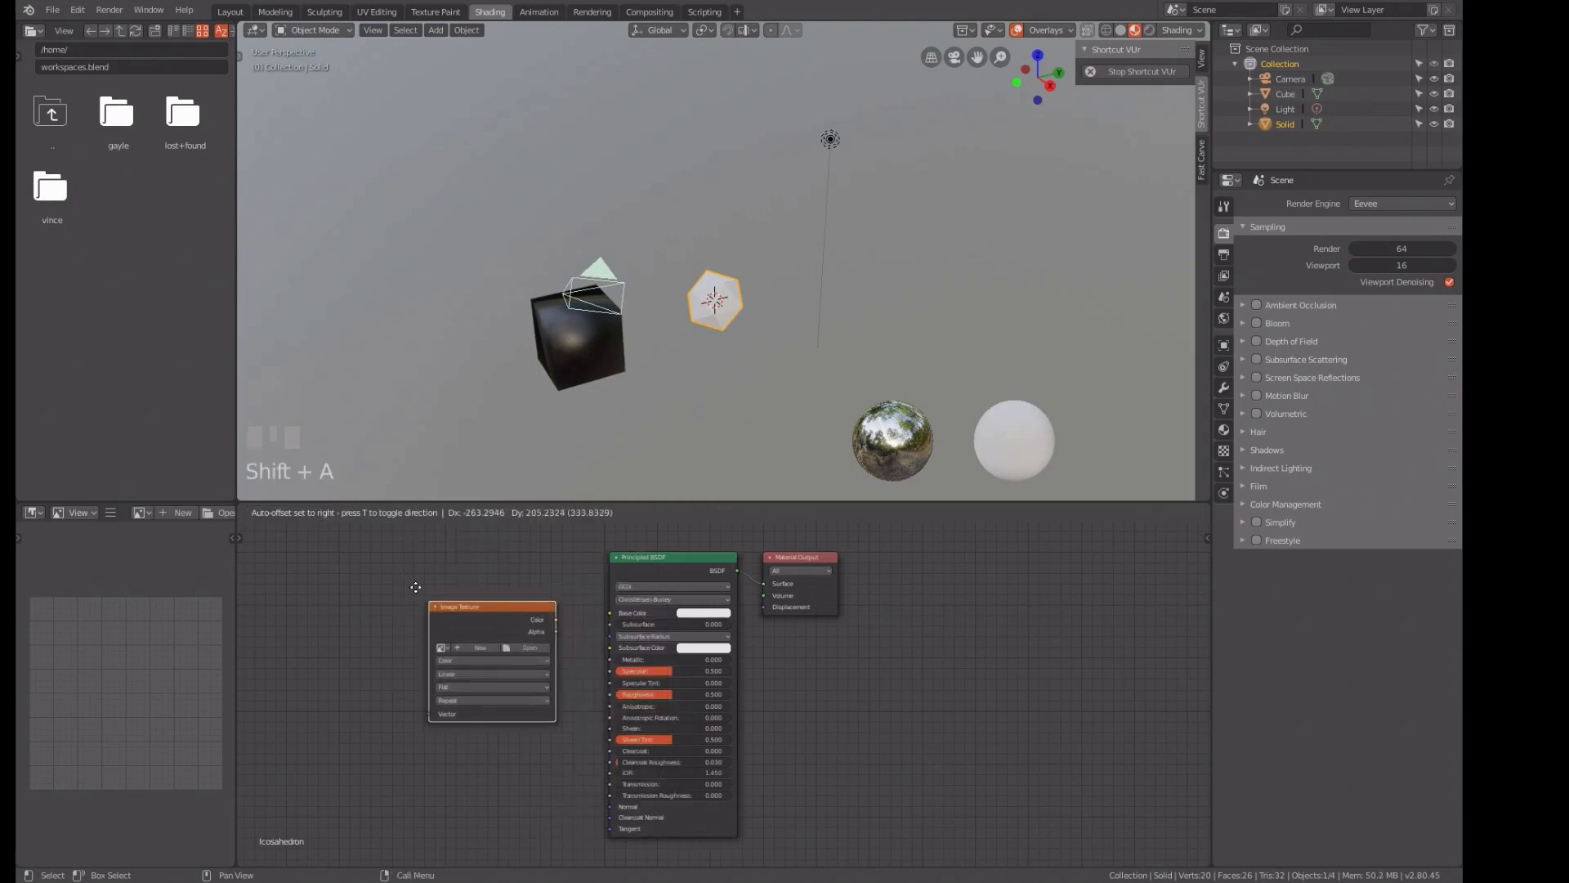
click(561, 603)
drag(533, 590, 610, 613)
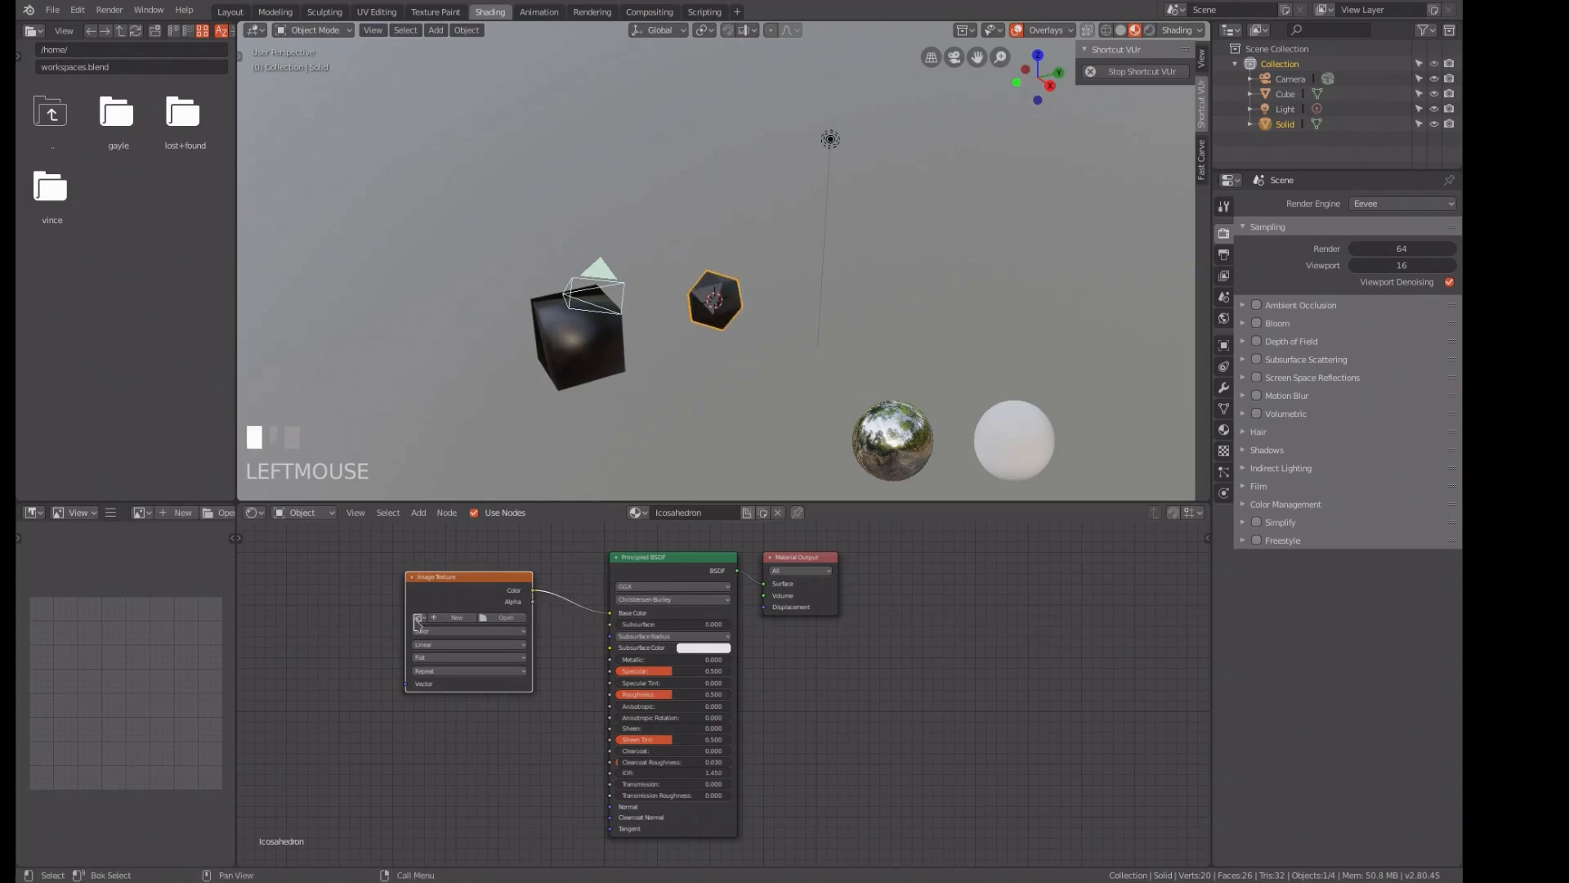
click(417, 617)
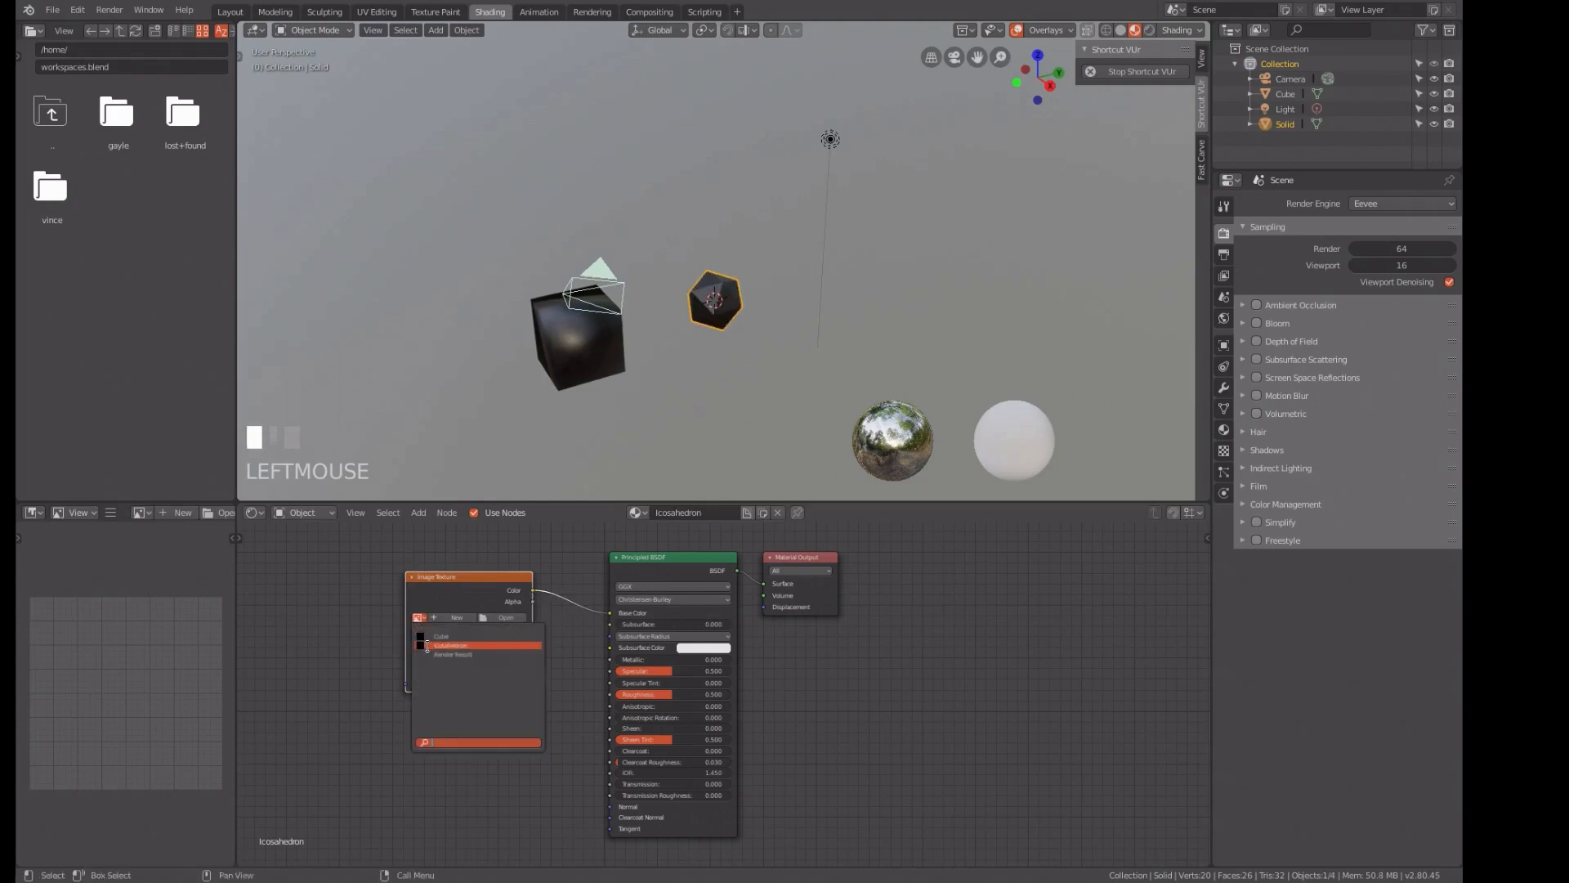
click(427, 646)
- Open the Texture Paint workspace and make the cube the active object in Edit Mode instead of the icosahedron
scroll(631, 382, up, 3)
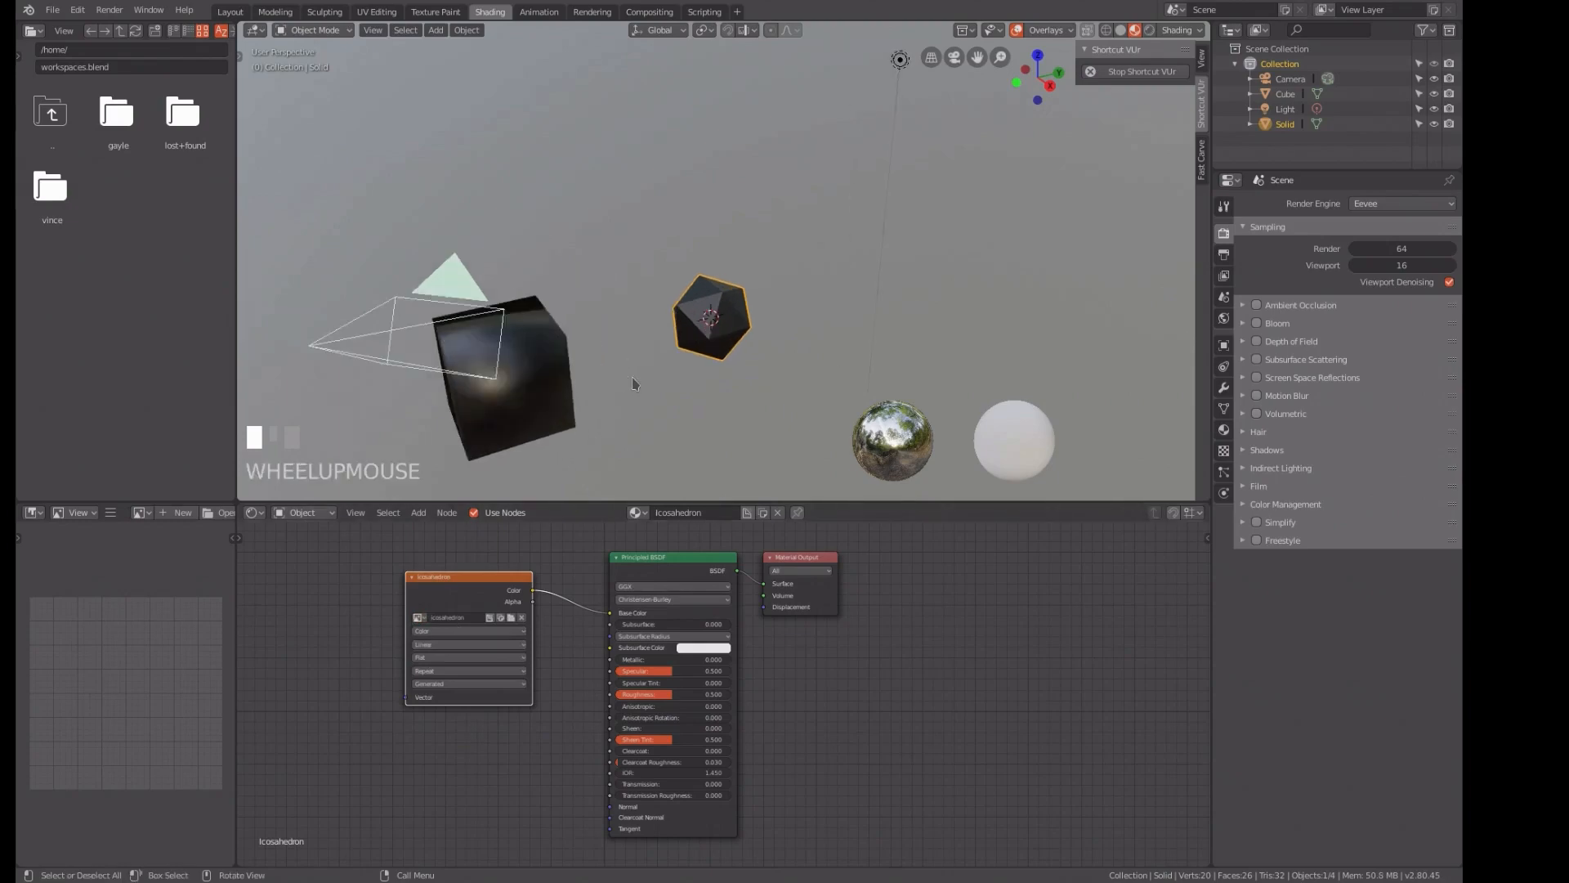
scroll(636, 380, down, 2)
scroll(638, 374, up, 1)
scroll(639, 370, down, 2)
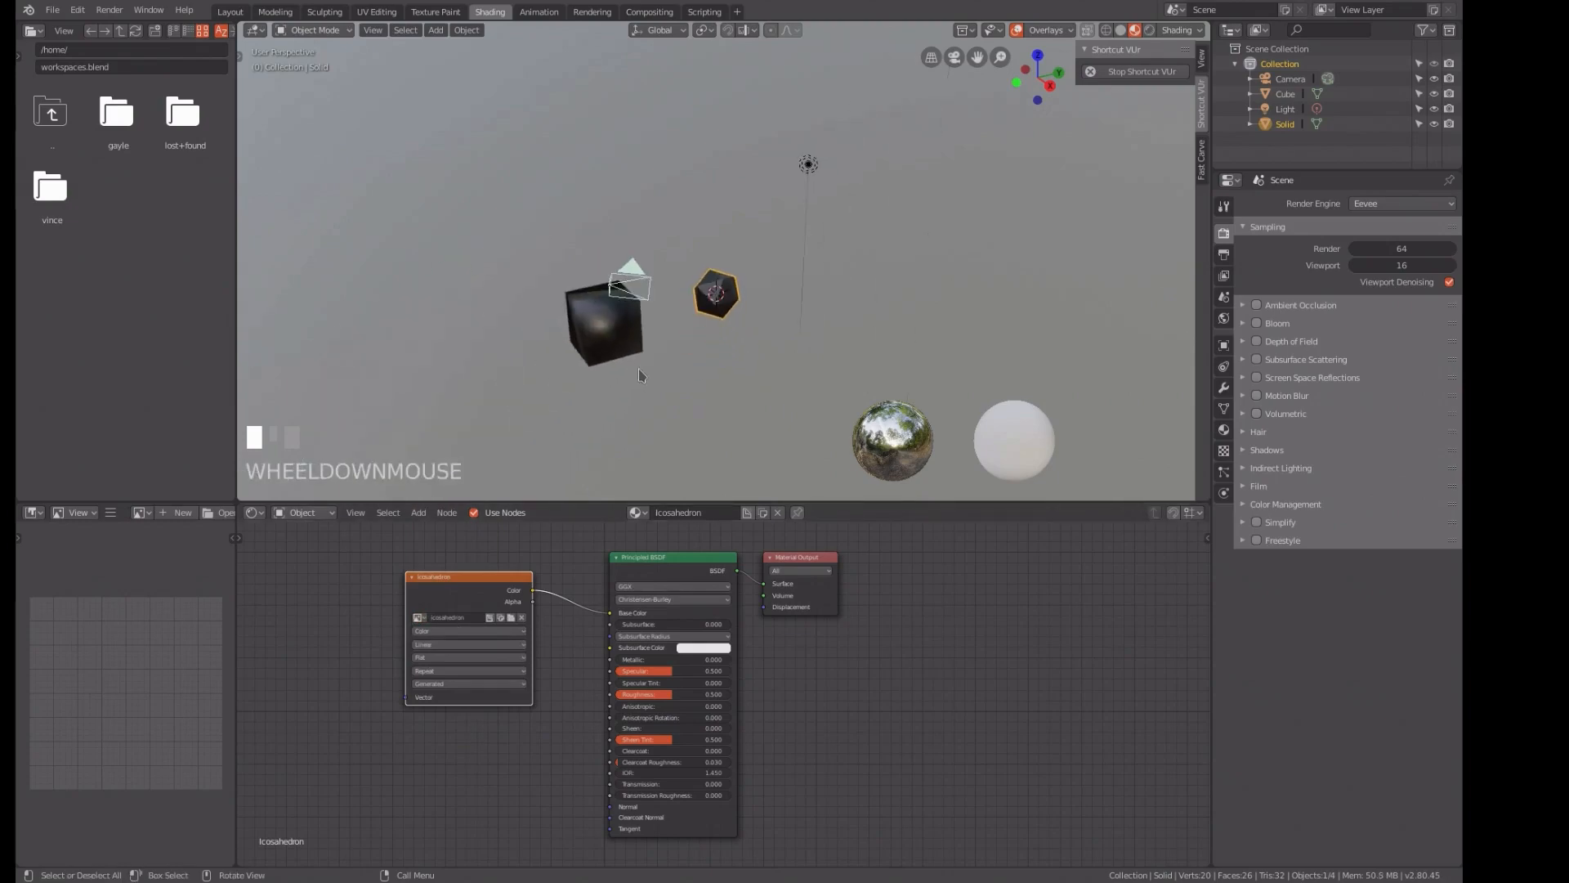
click(427, 12)
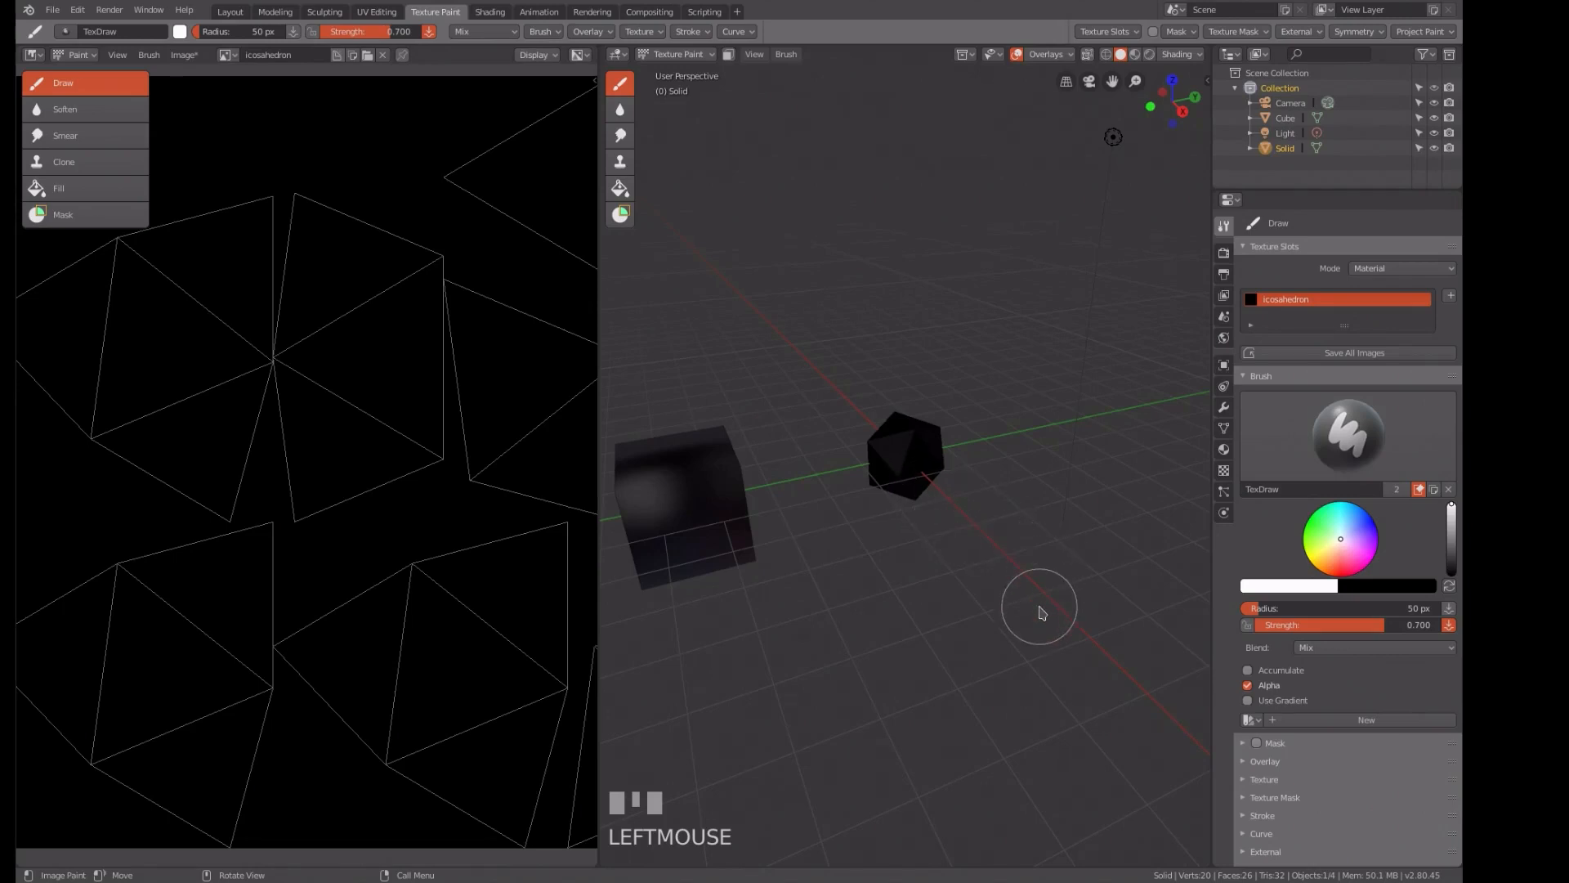
key(Tab)
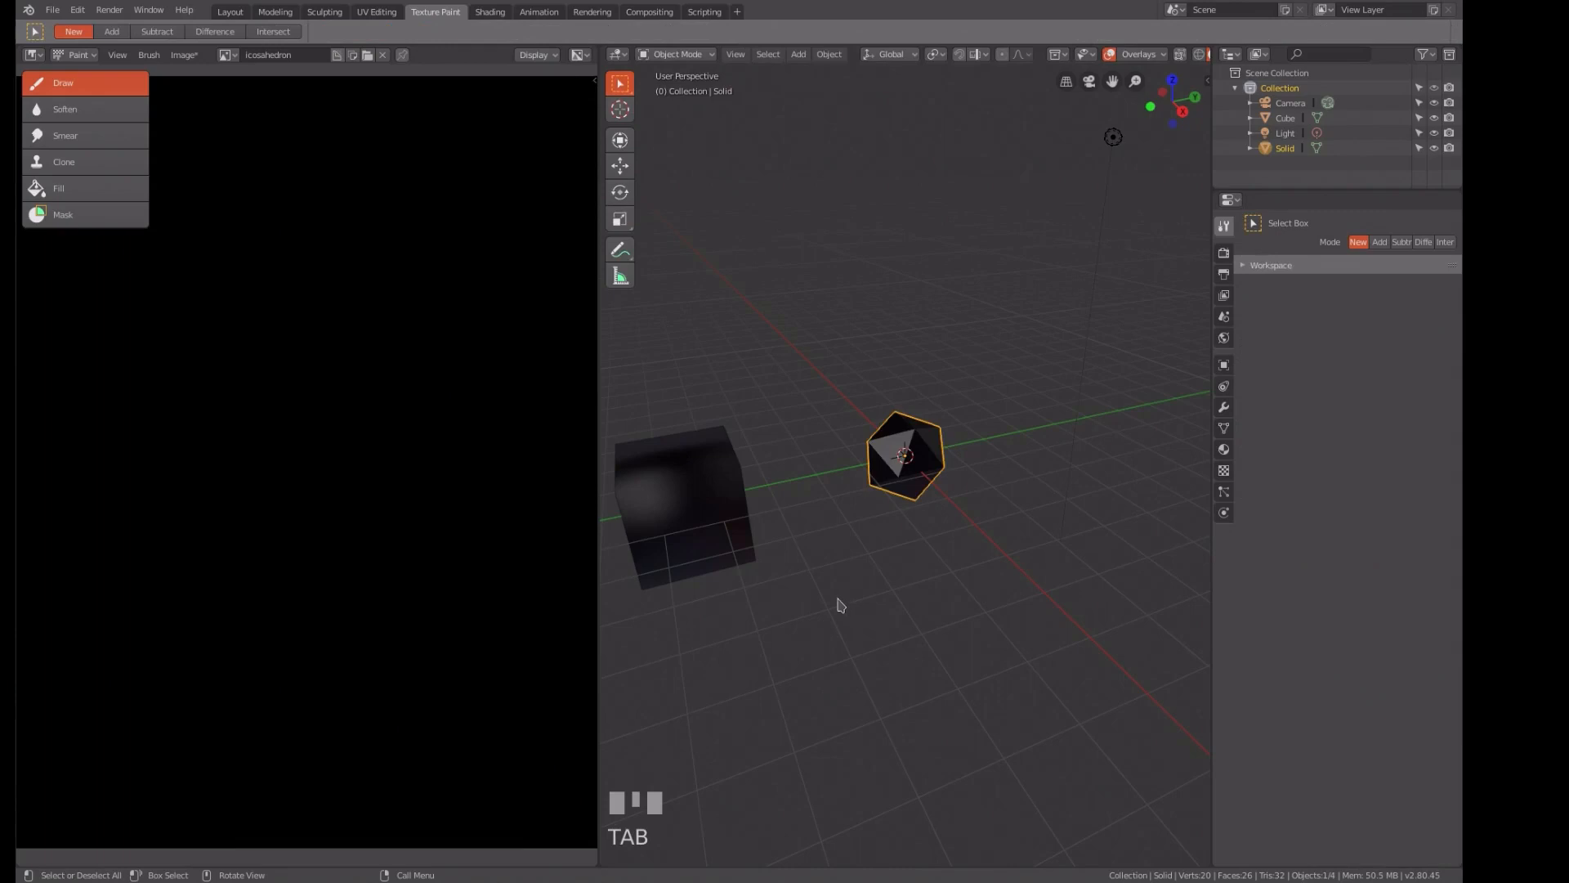
click(693, 471)
key(ctrl+Tab)
key(Tab)
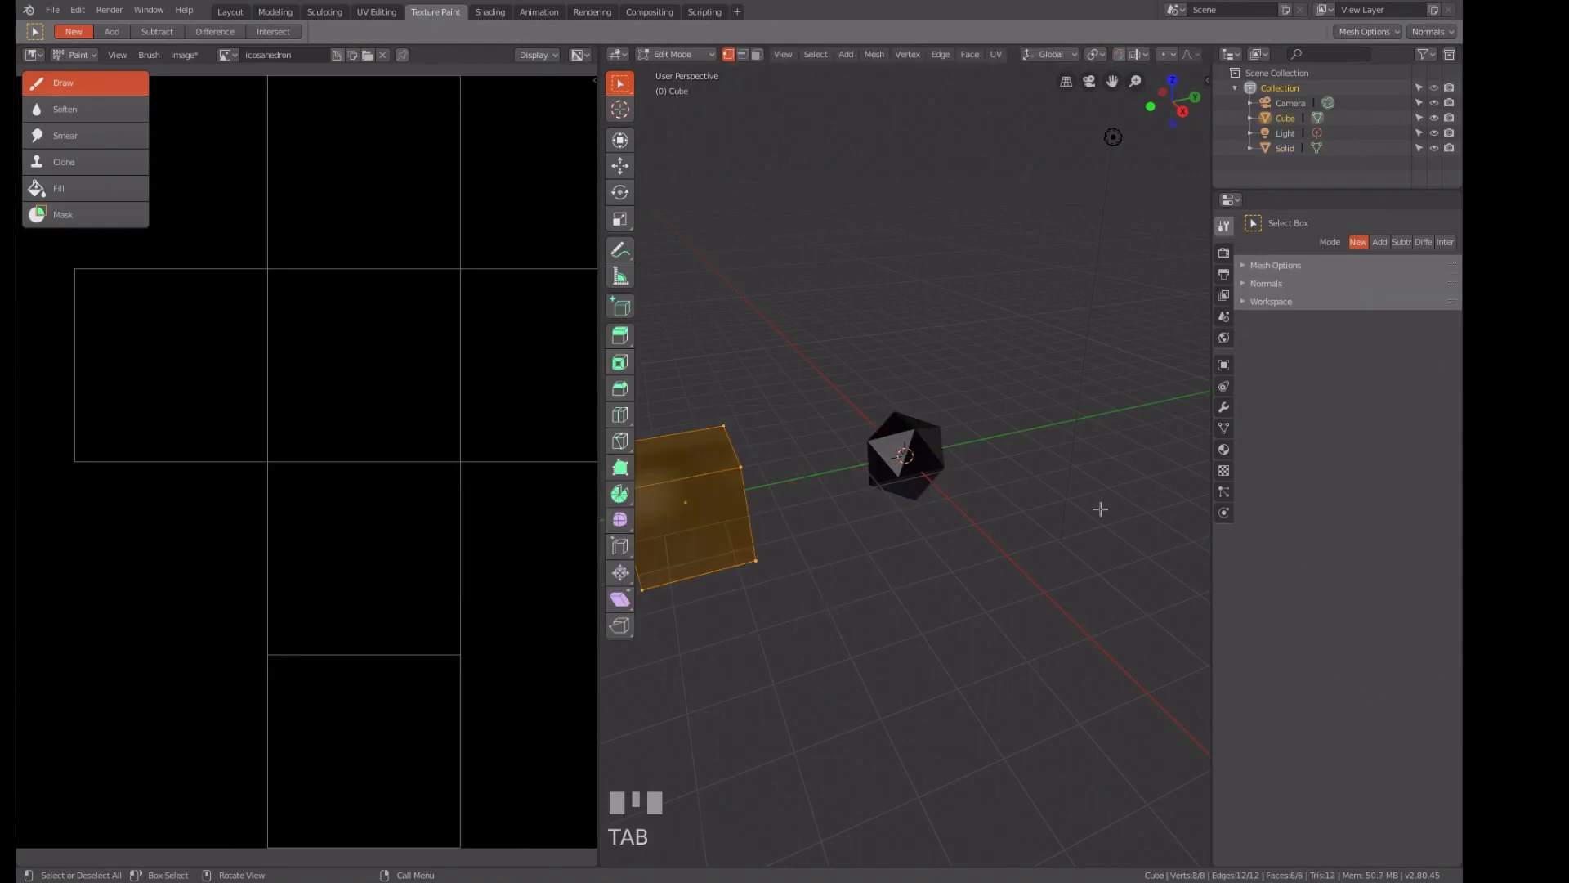
- View the cube from the front in orthographic view and switch it to Texture Paint mode
shift+middle_drag(882, 536, 922, 512)
key(KP_1)
scroll(915, 504, up, 3)
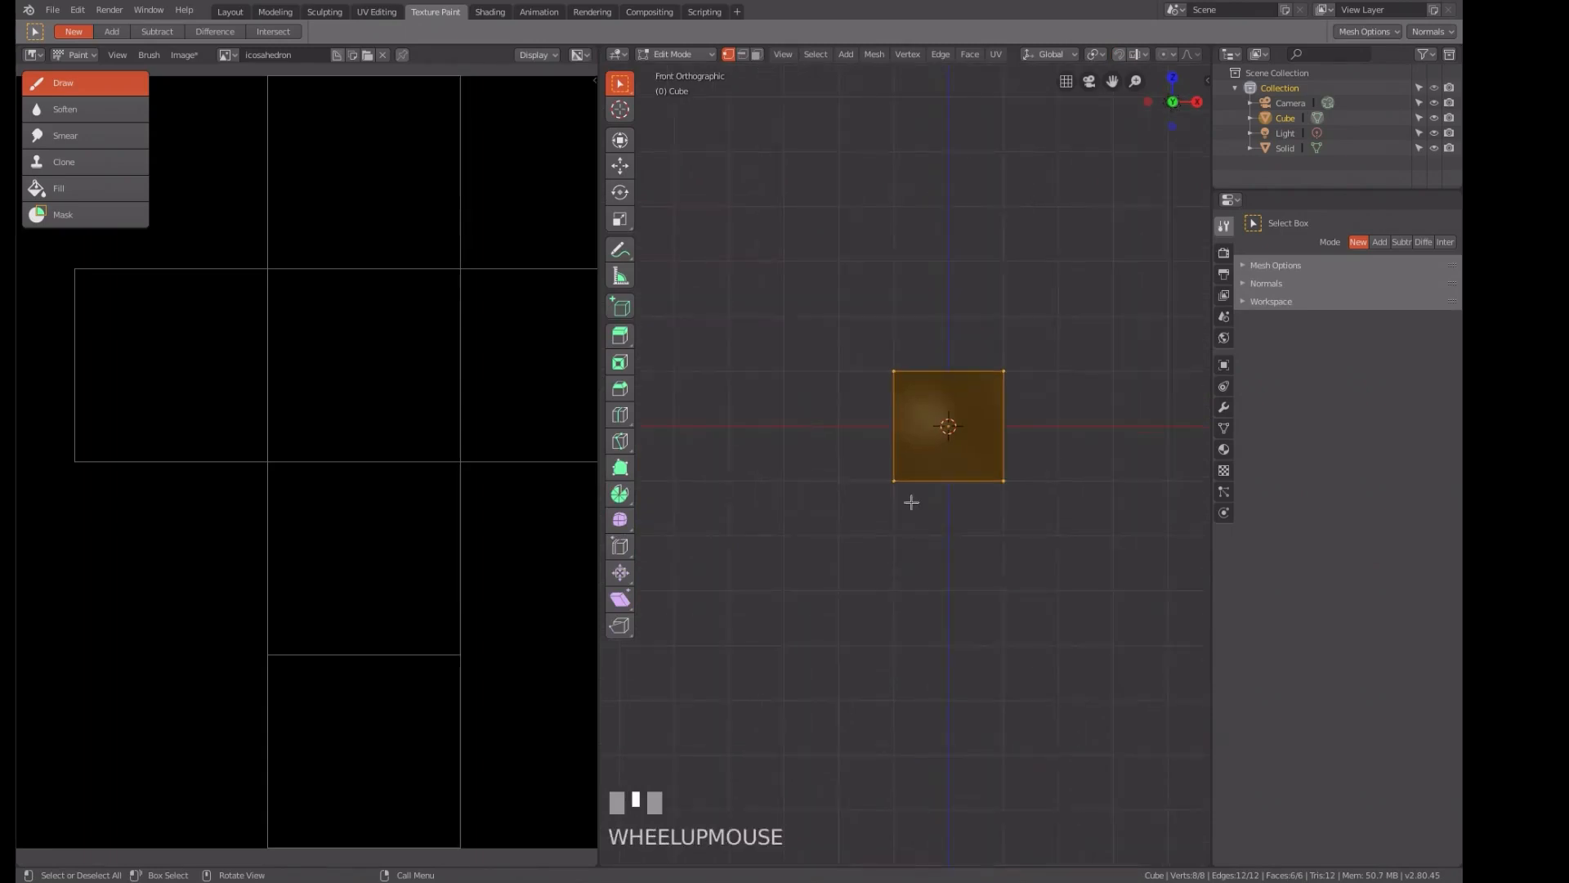
shift+middle_drag(910, 501, 888, 550)
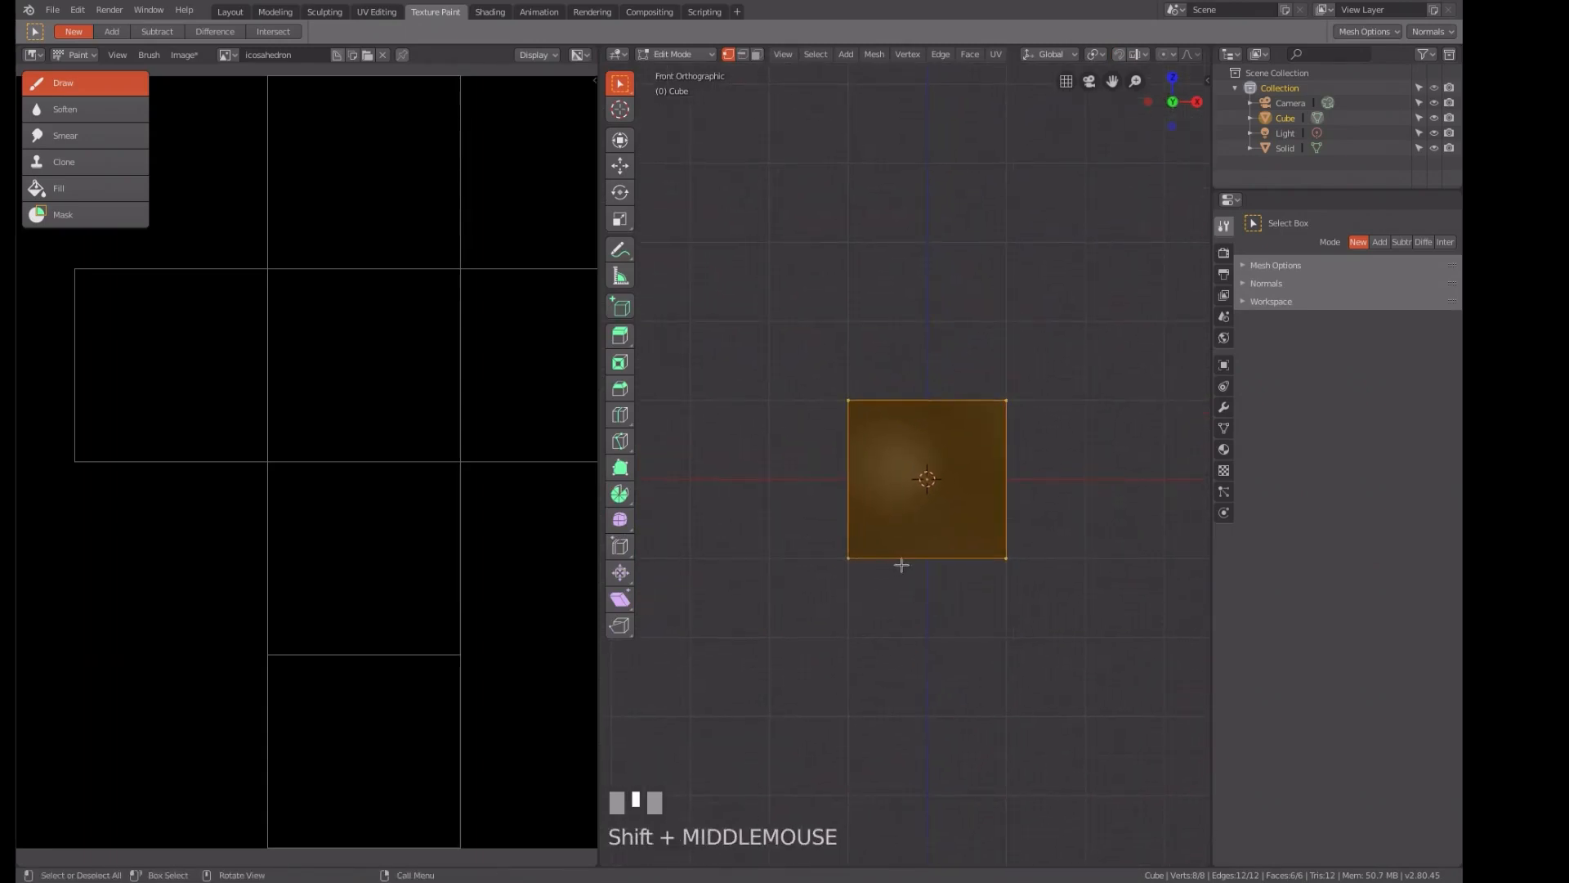
key(ctrl+Tab)
key(ctrl+Tab)
key(Tab)
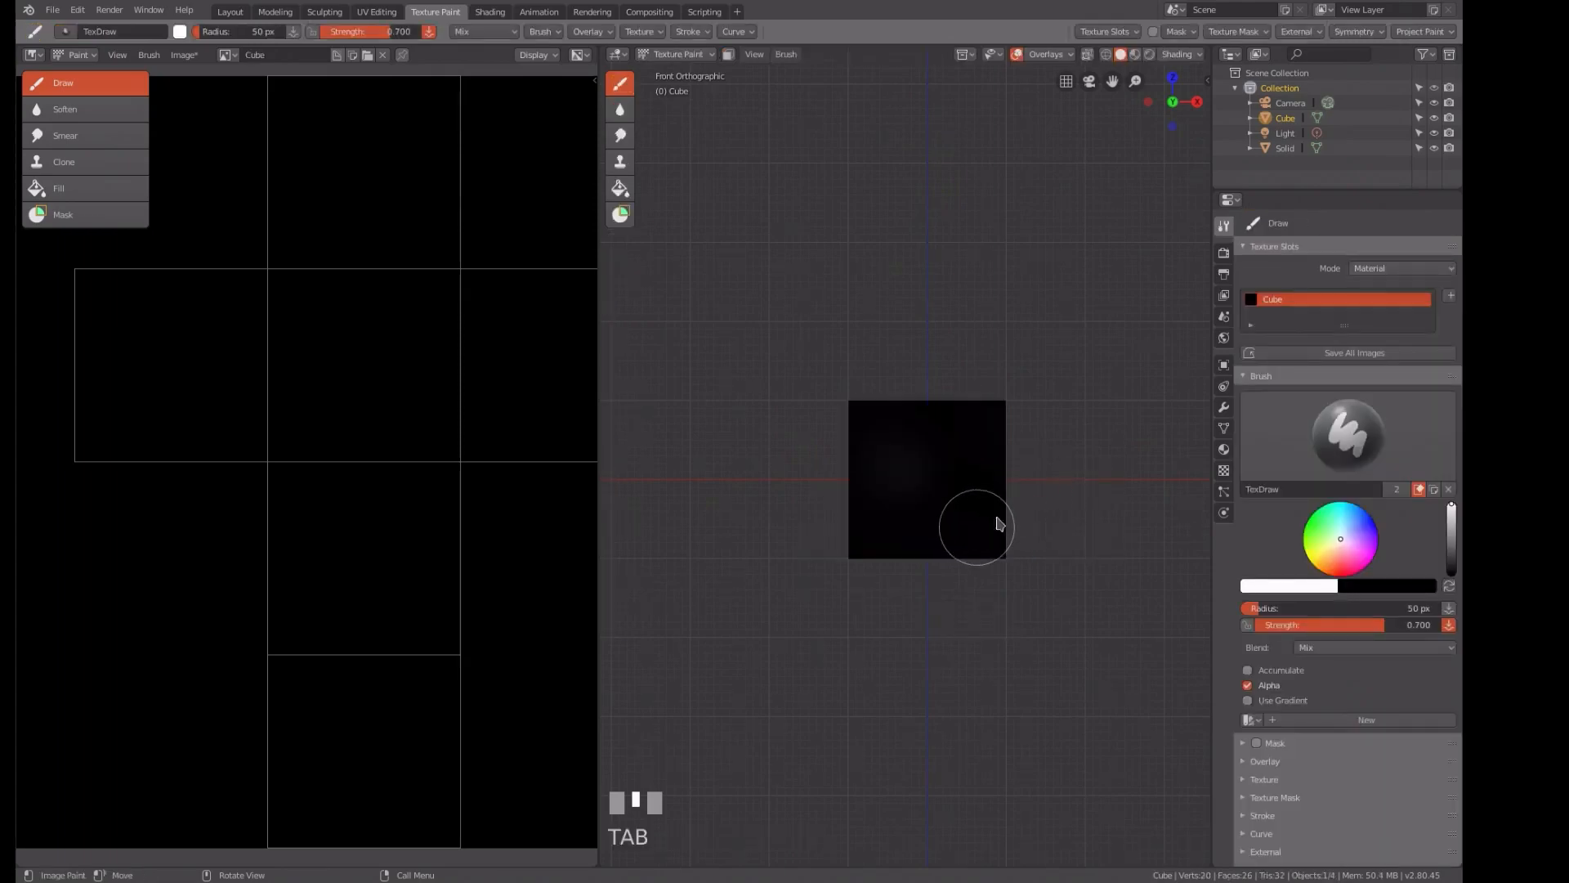
- Set the Draw brush to bright green and paint a rough band along the right edge of the cube's front face
mouse_move(918, 420)
middle_down()
mouse_move(921, 511)
mouse_move(904, 413)
mouse_move(920, 425)
middle_up()
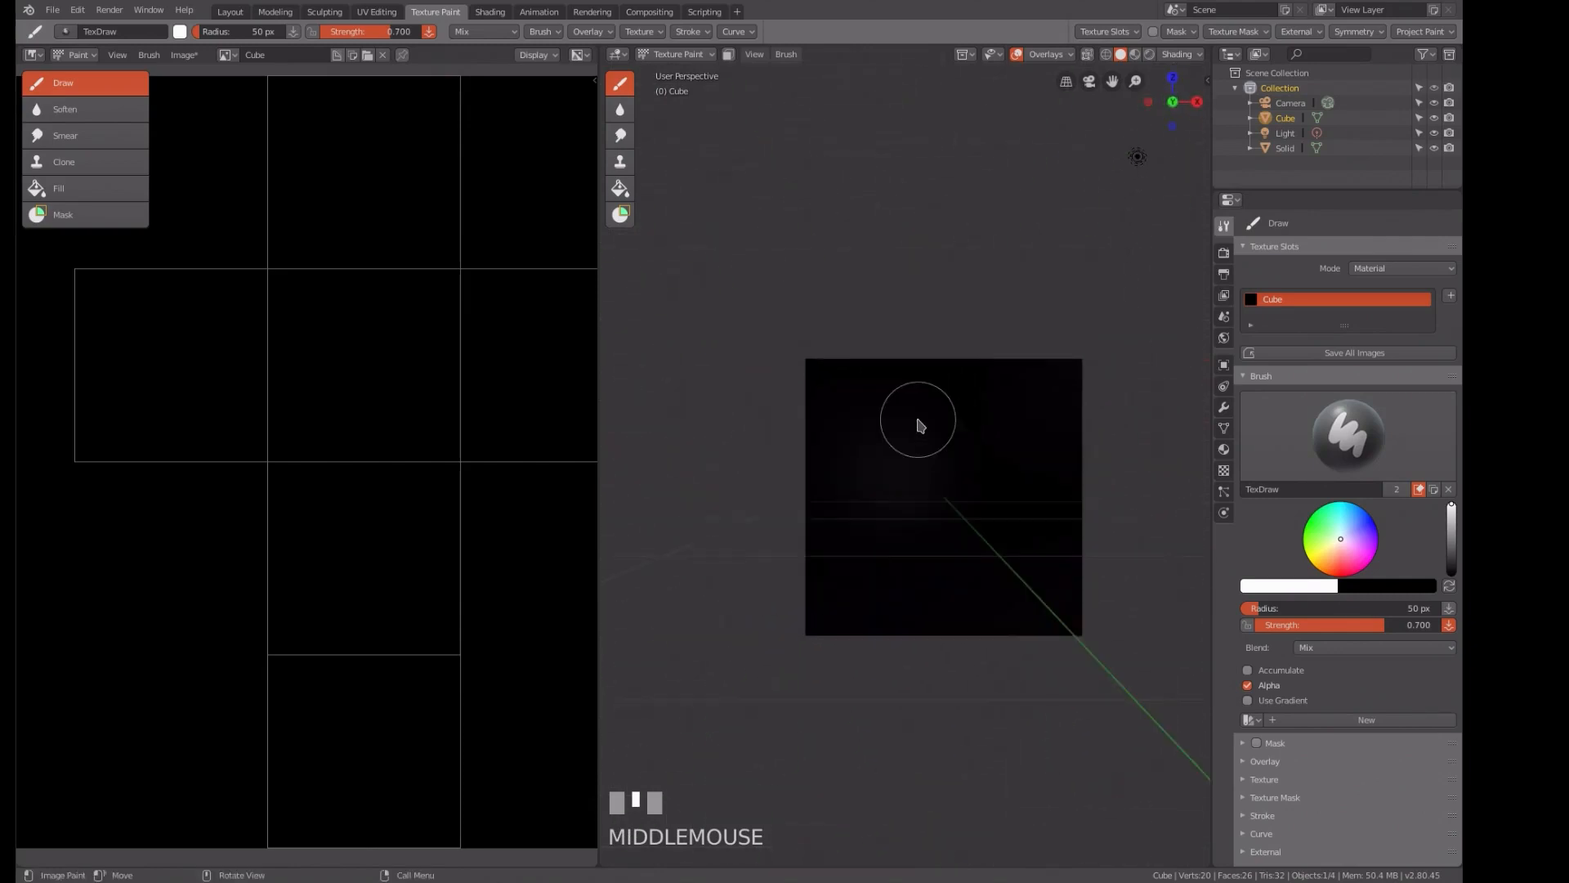
key(KP_1)
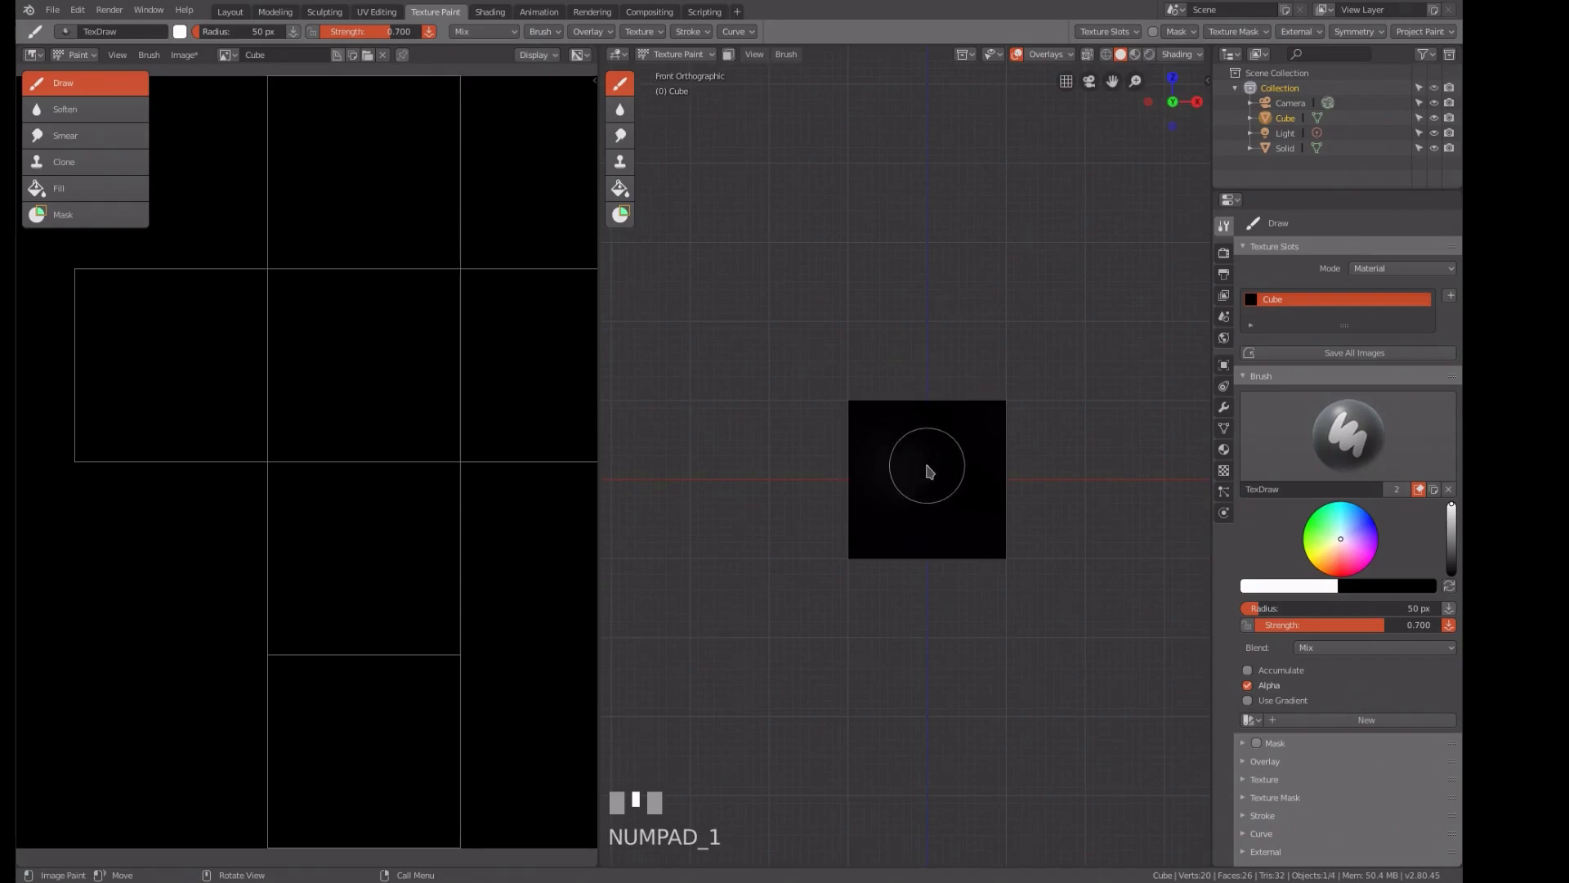
click(1314, 521)
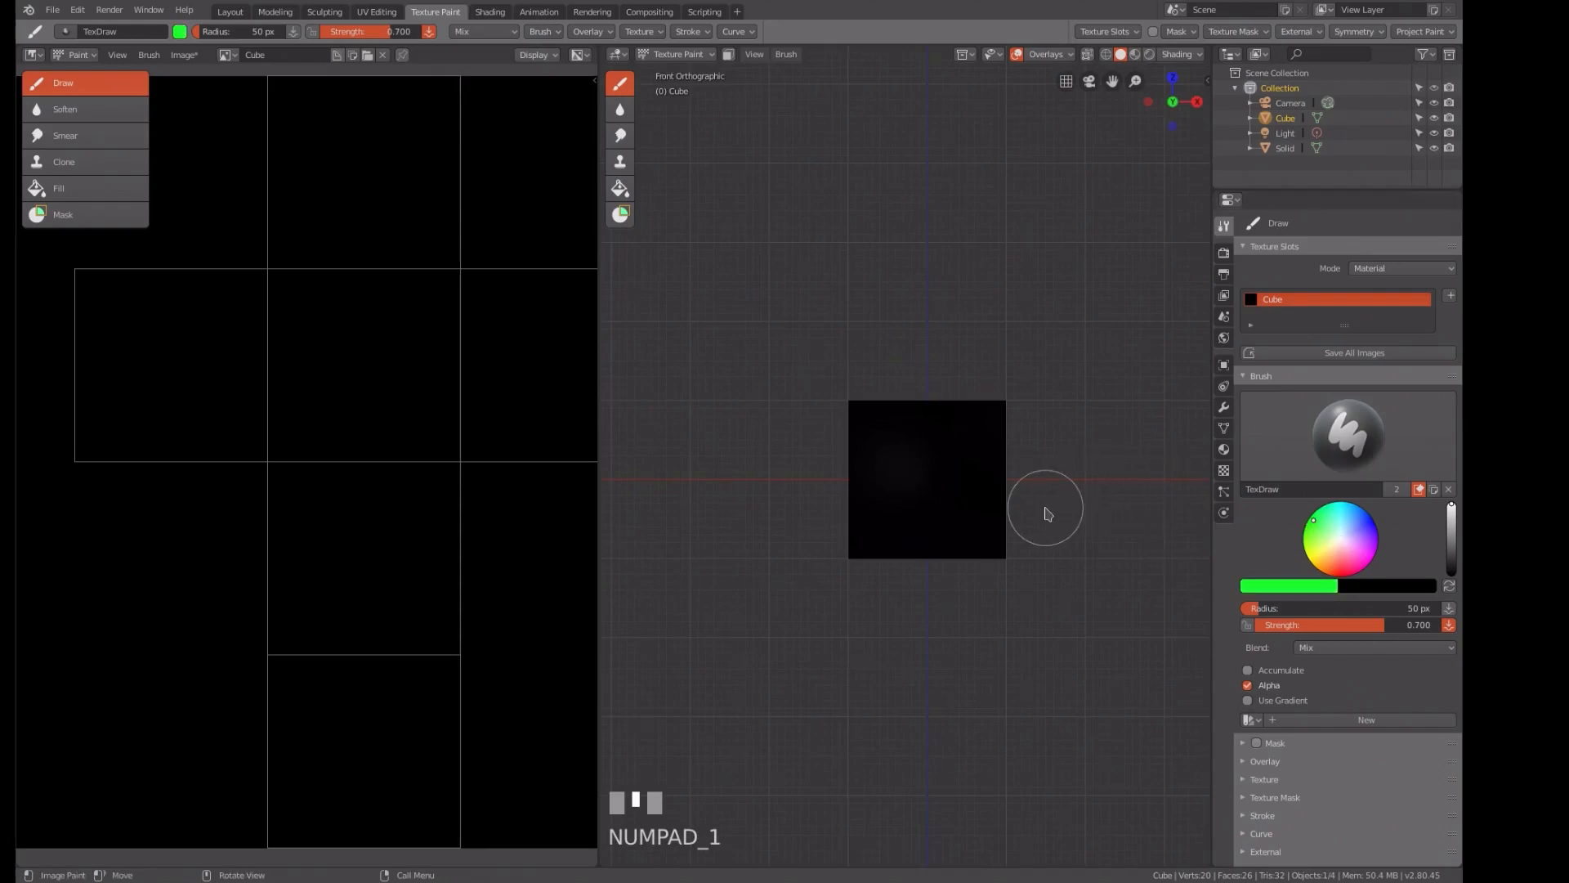
mouse_move(991, 396)
mouse_down()
mouse_move(973, 607)
mouse_move(991, 476)
mouse_move(970, 519)
mouse_move(973, 502)
mouse_up()
- Increase the Draw brush's radius to 84 px and its strength to 1.000
key(f)
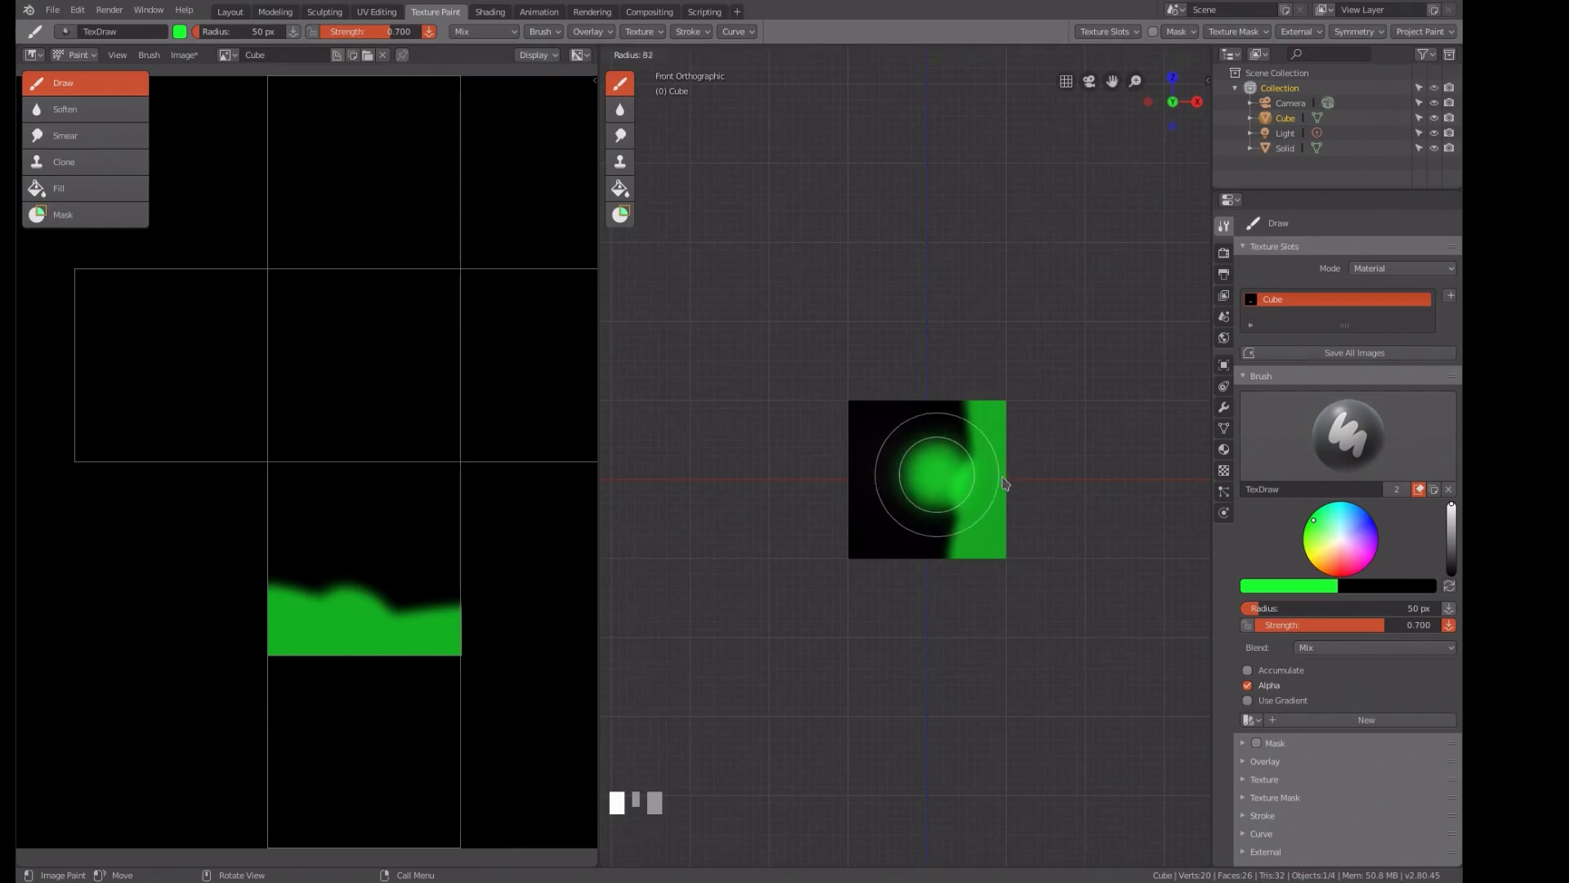
click(1002, 490)
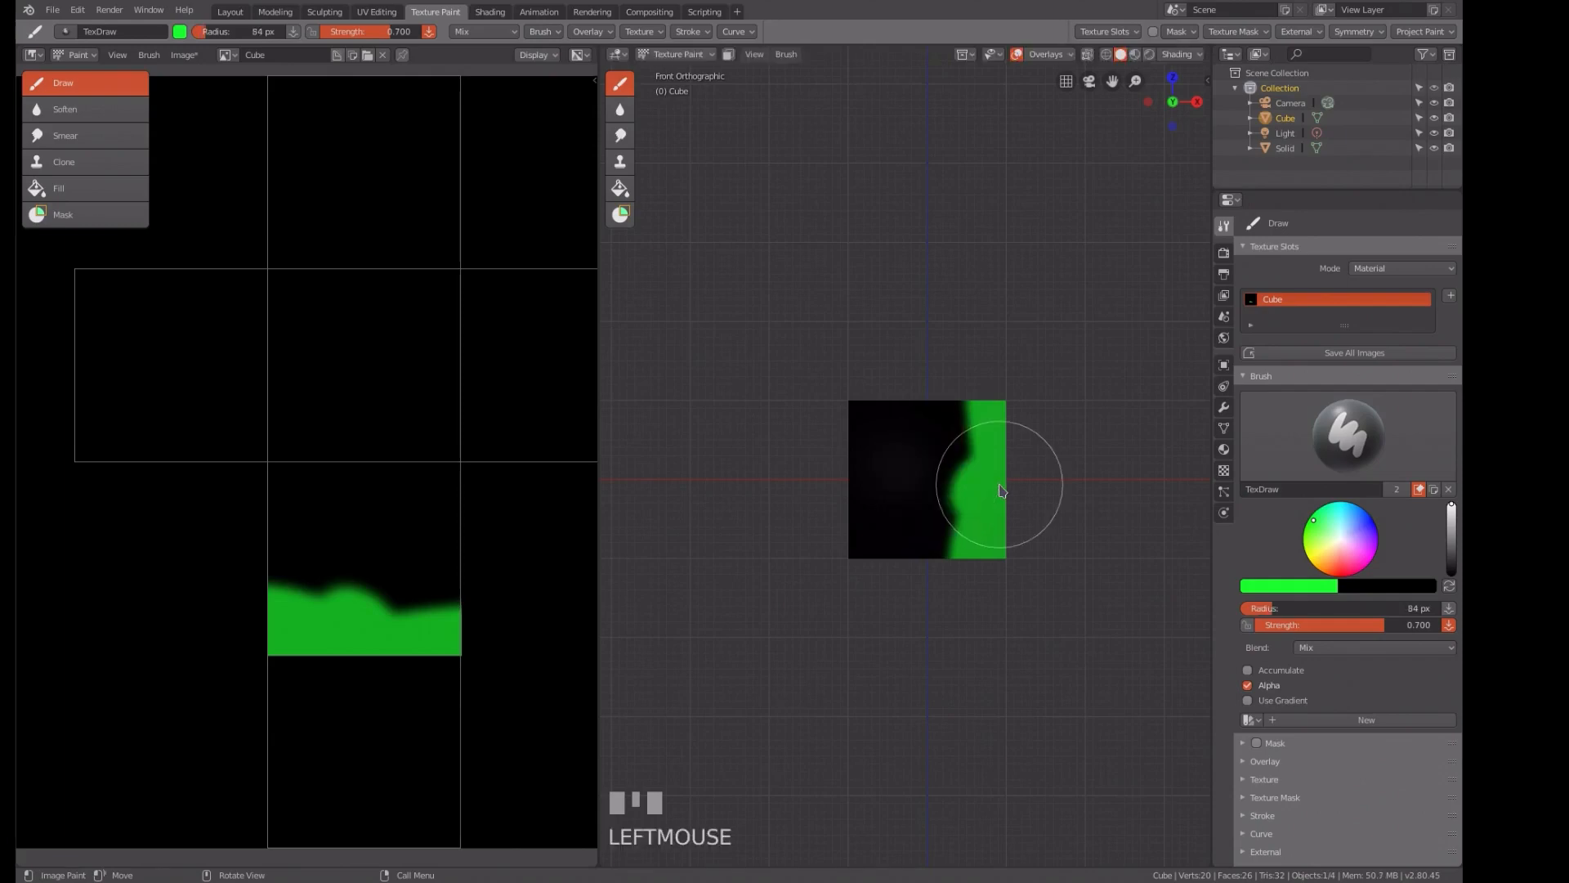
key(shift+f)
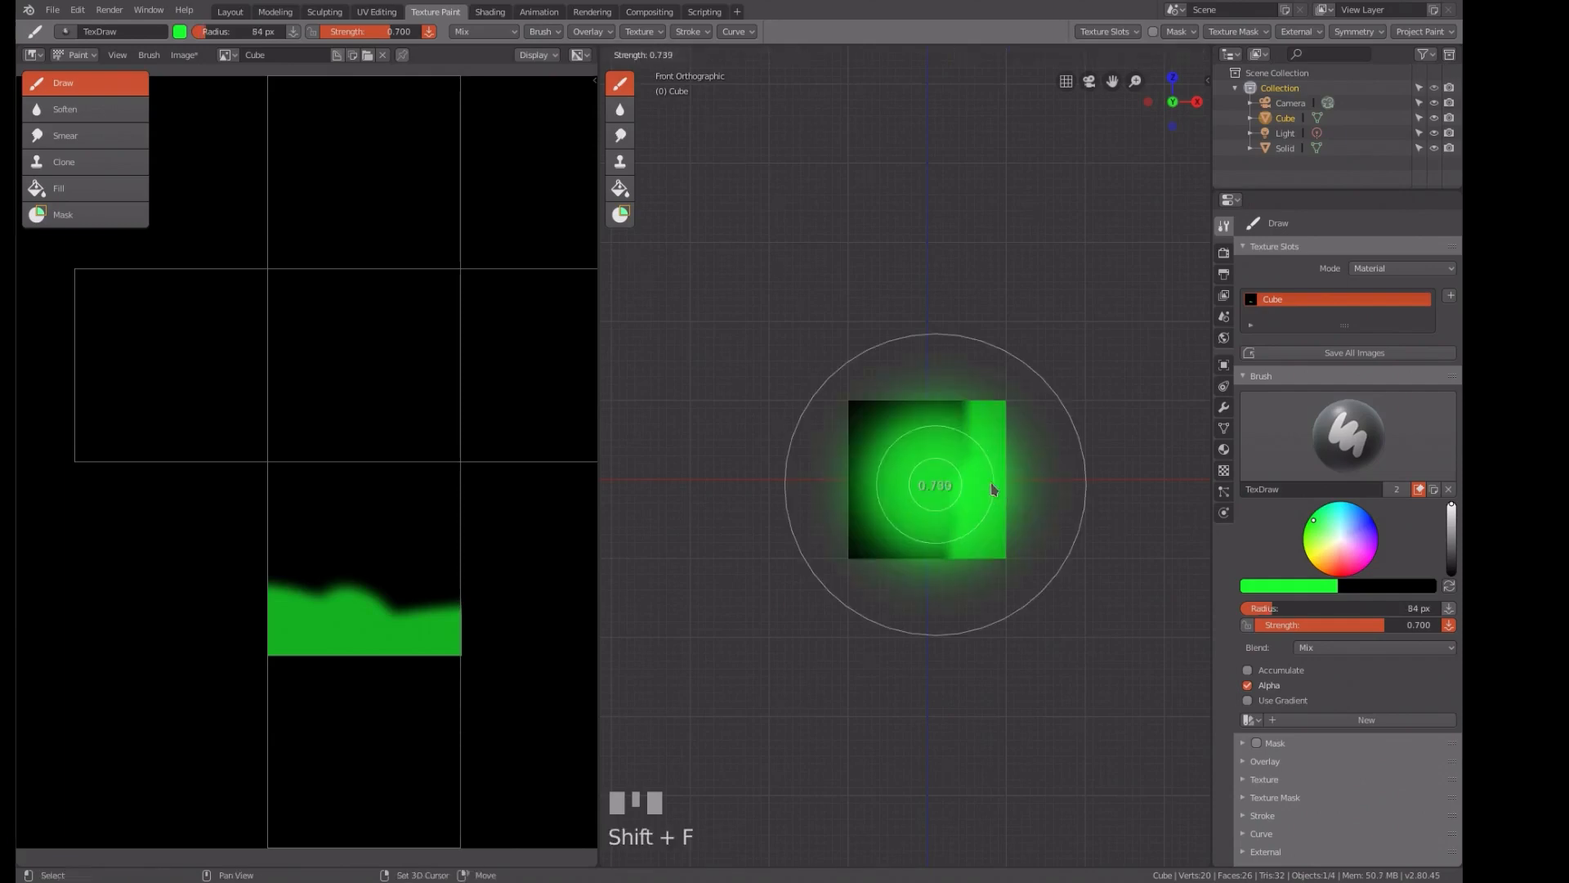
click(944, 480)
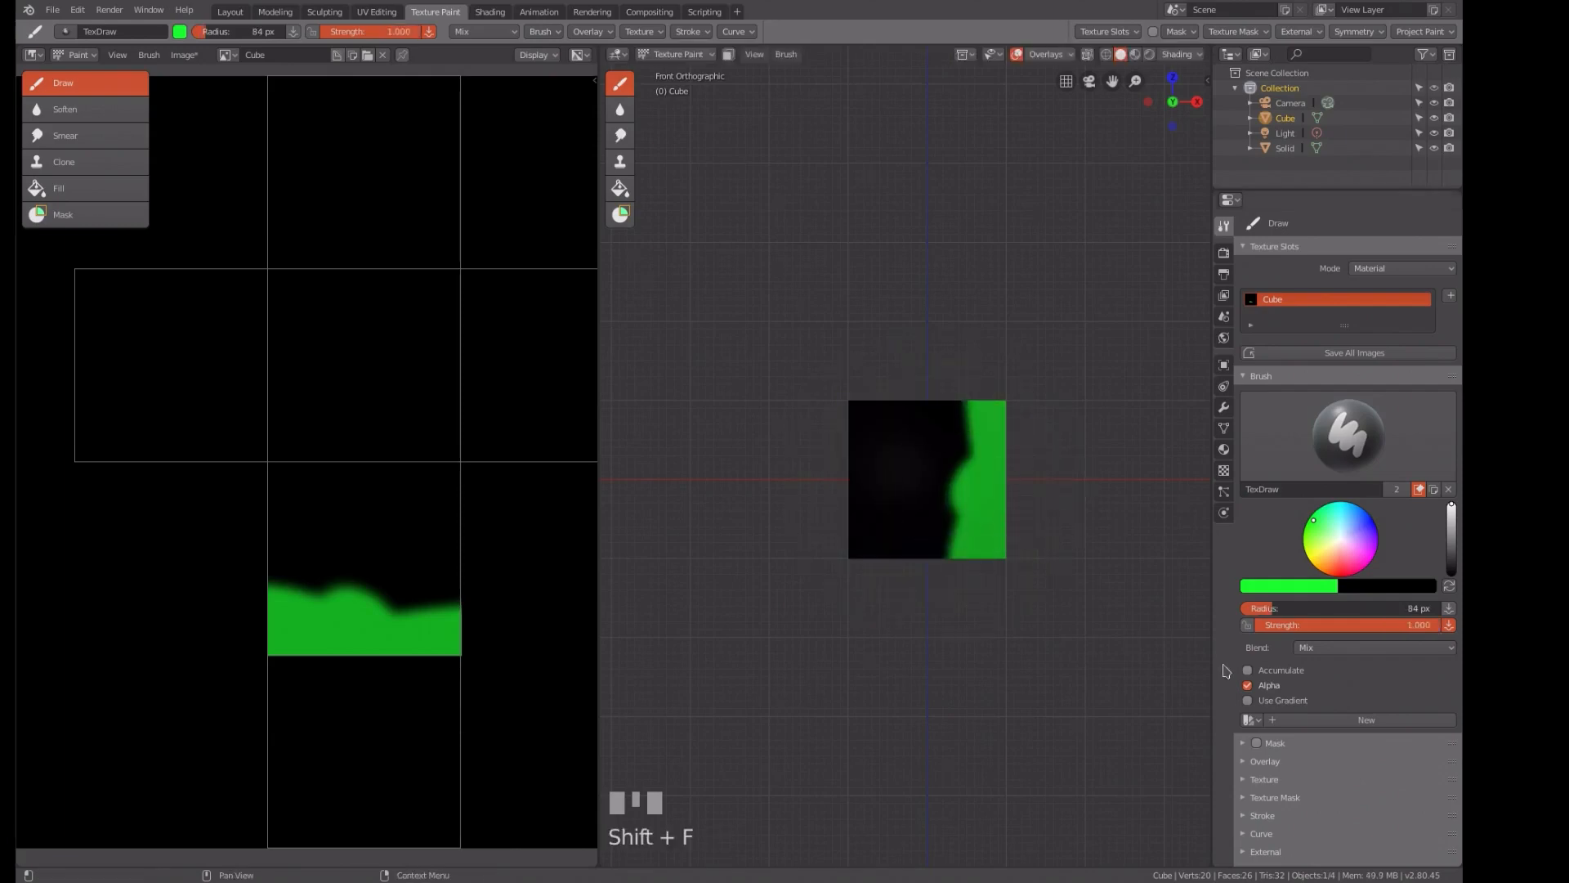
- Change the Draw brush's falloff curve to the flat, constant preset so its strokes have hard edges
click(1241, 835)
scroll(1309, 761, down, 5)
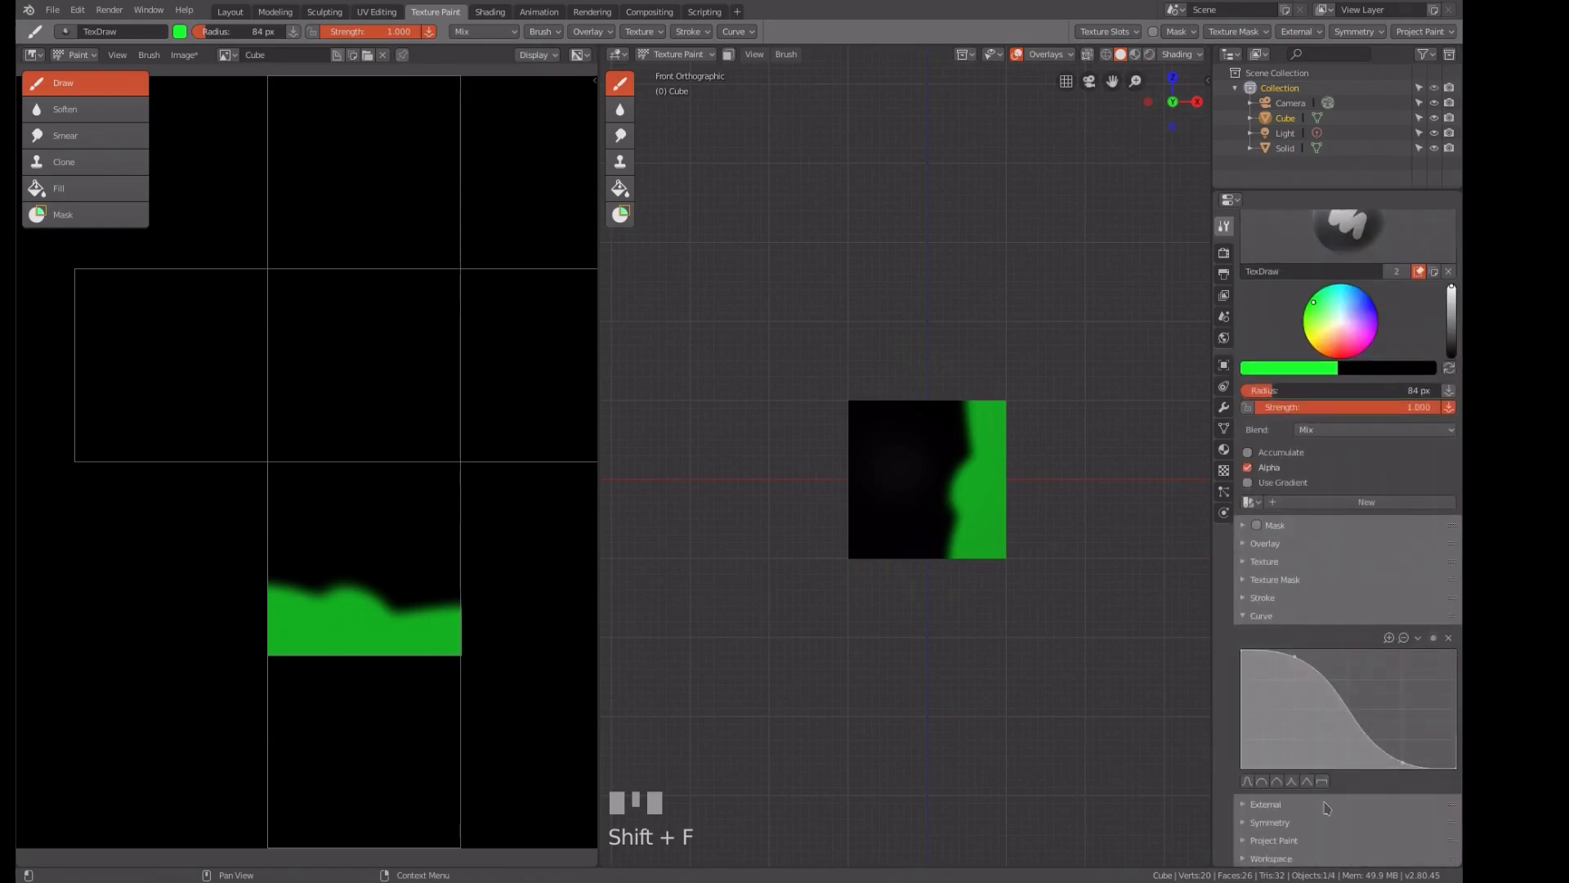
click(1323, 784)
- Paint the cube's entire front face bright green with the Draw brush
scroll(1097, 655, up, 3)
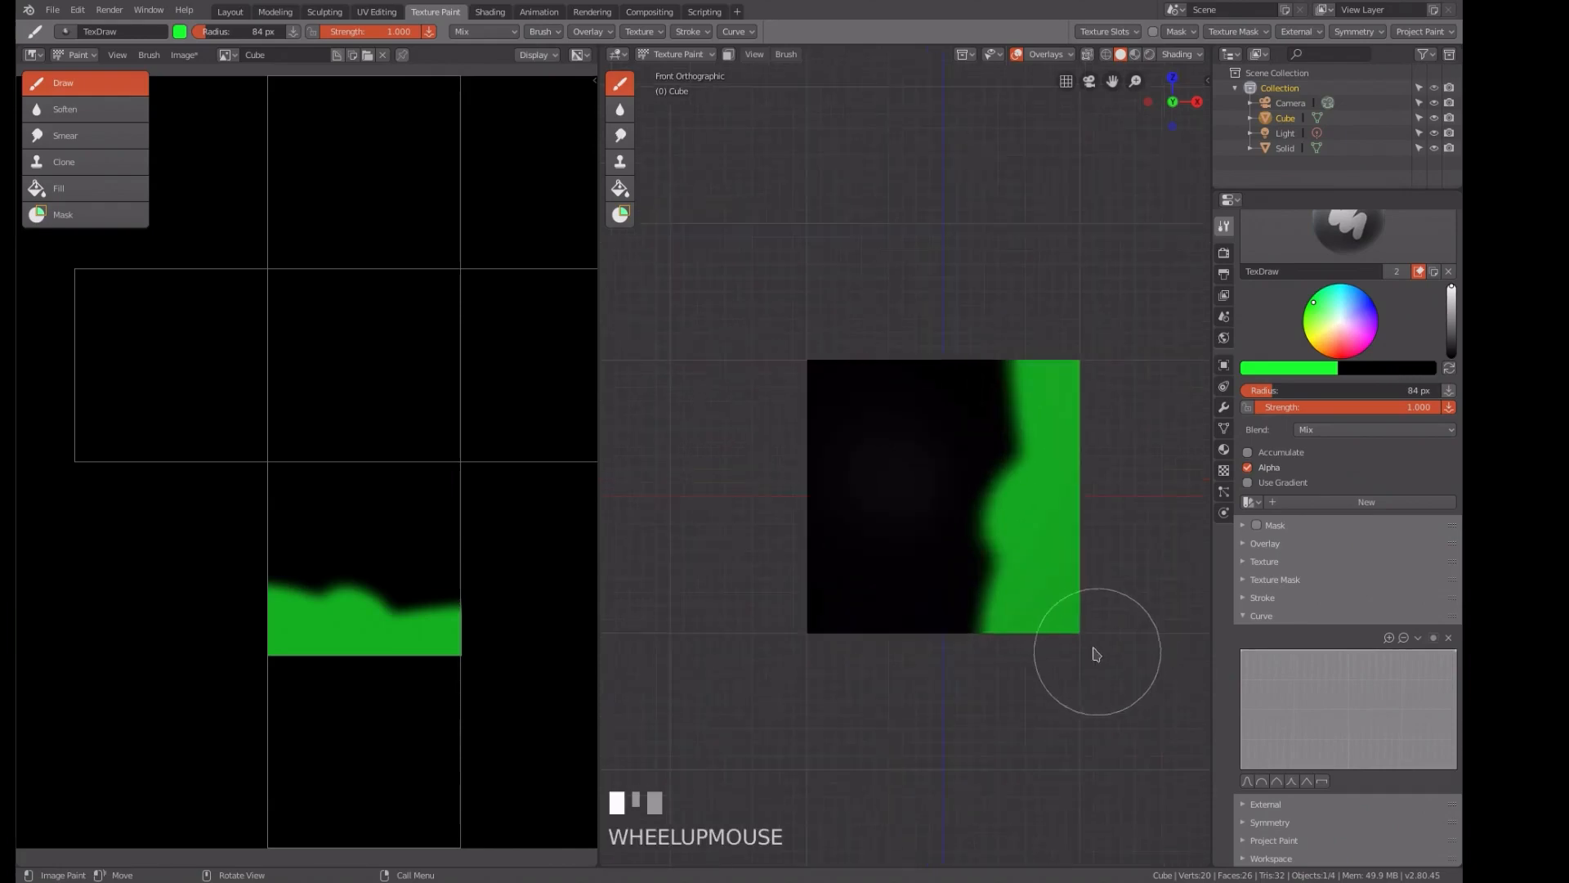
mouse_move(1019, 294)
mouse_down()
mouse_move(1003, 639)
mouse_move(1067, 391)
mouse_move(967, 425)
mouse_move(936, 593)
mouse_move(874, 324)
mouse_move(880, 659)
mouse_move(777, 537)
mouse_move(825, 423)
mouse_move(877, 592)
mouse_up()
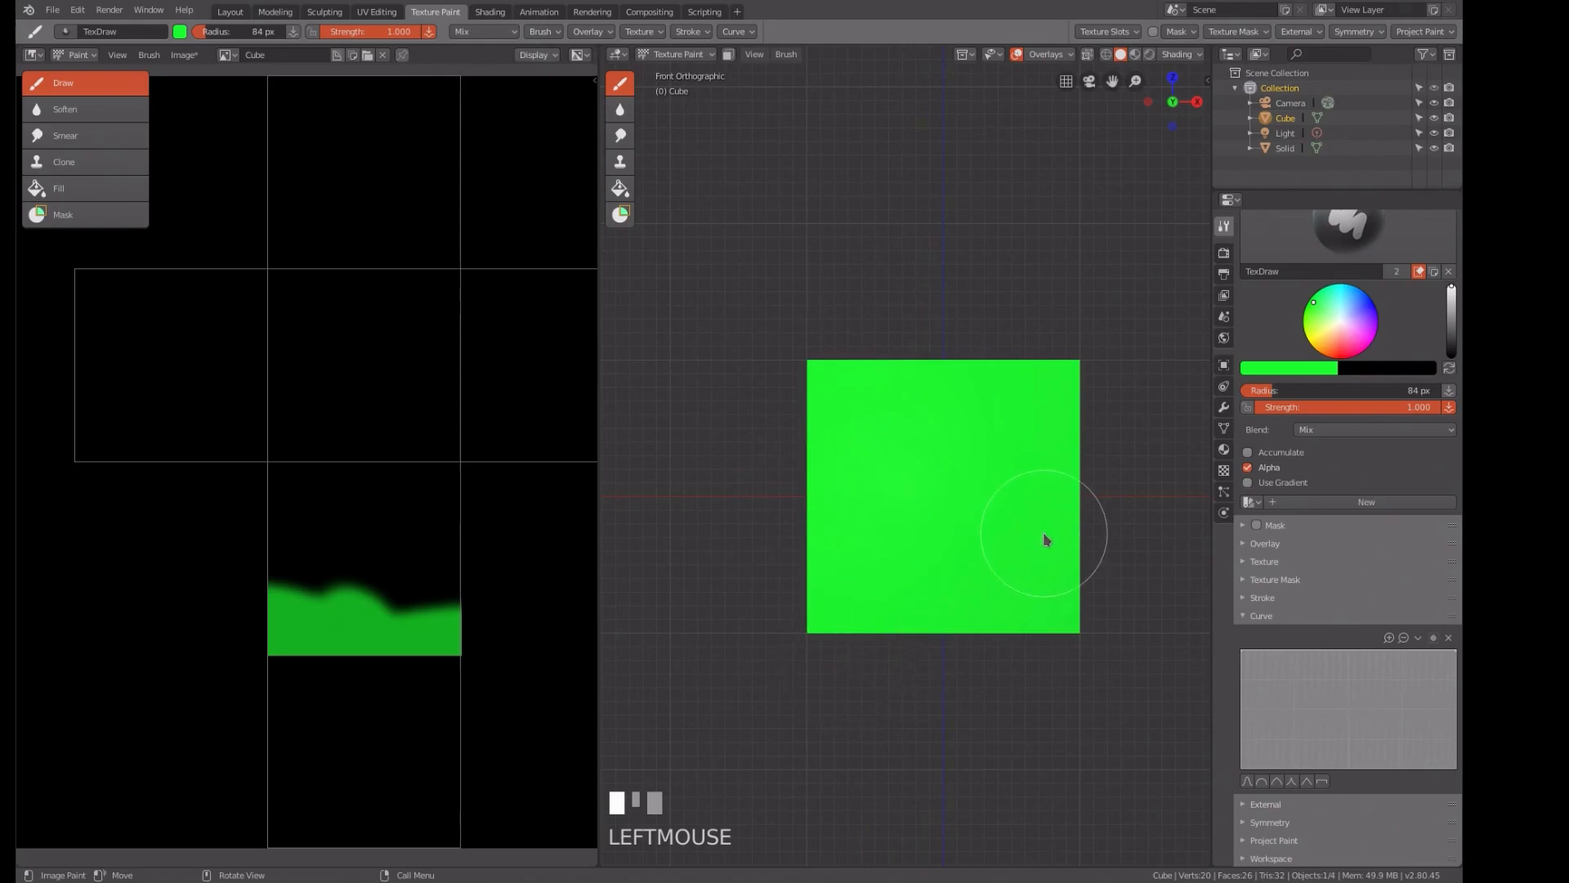
drag(1043, 532, 1044, 529)
scroll(362, 560, down, 4)
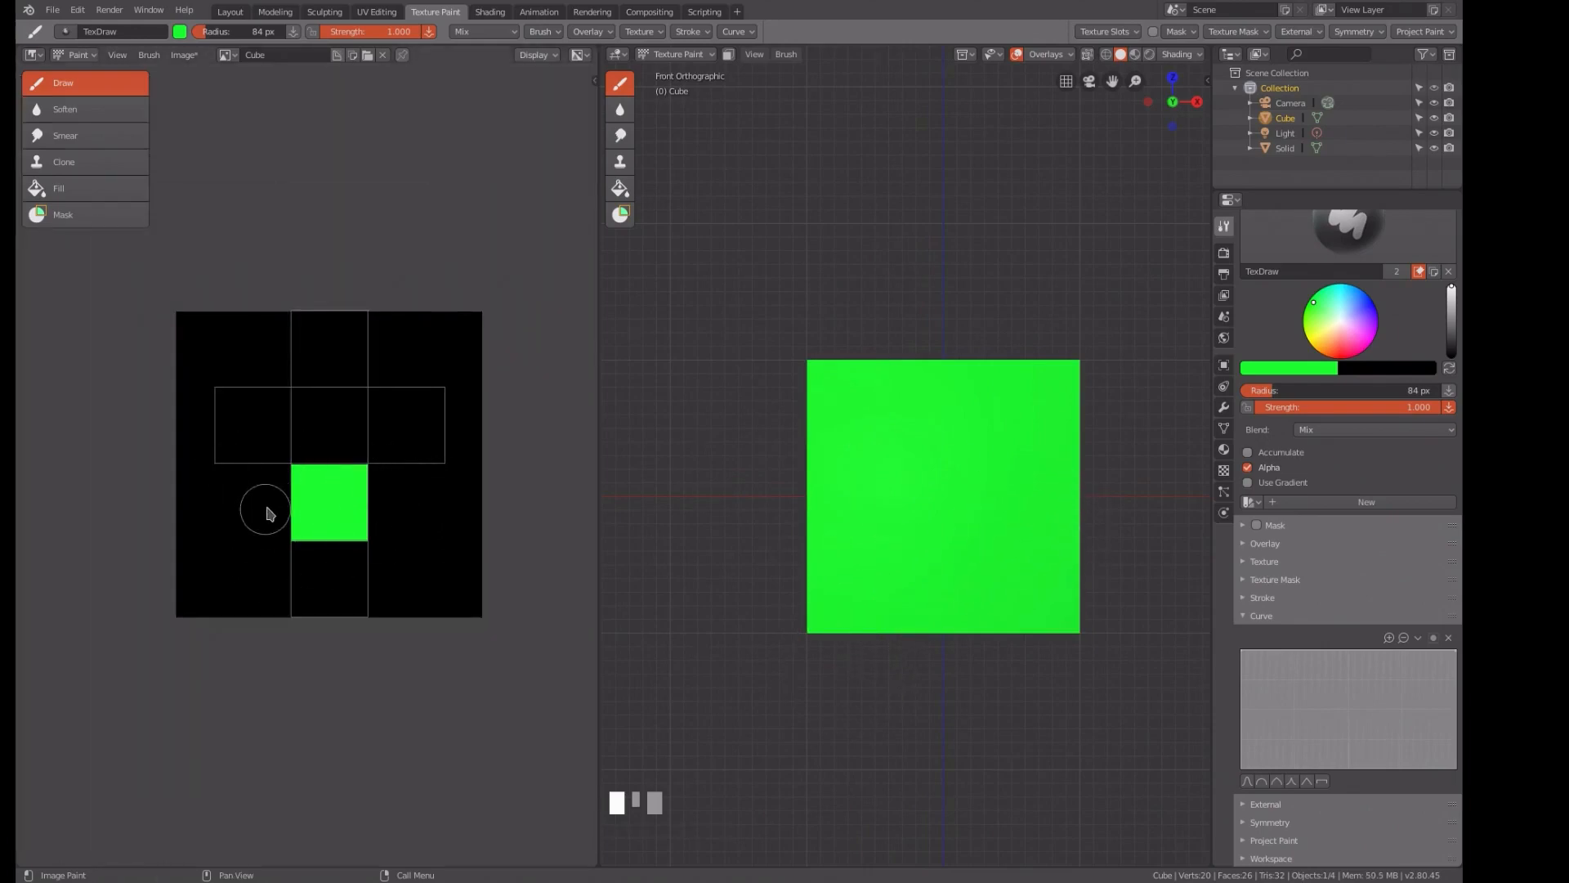
scroll(282, 507, up, 3)
scroll(319, 491, down, 2)
- View the cube from the top in orthographic view, set the brush colour to yellow and paint the whole top face
middle_drag(814, 478, 823, 529)
scroll(809, 505, down, 2)
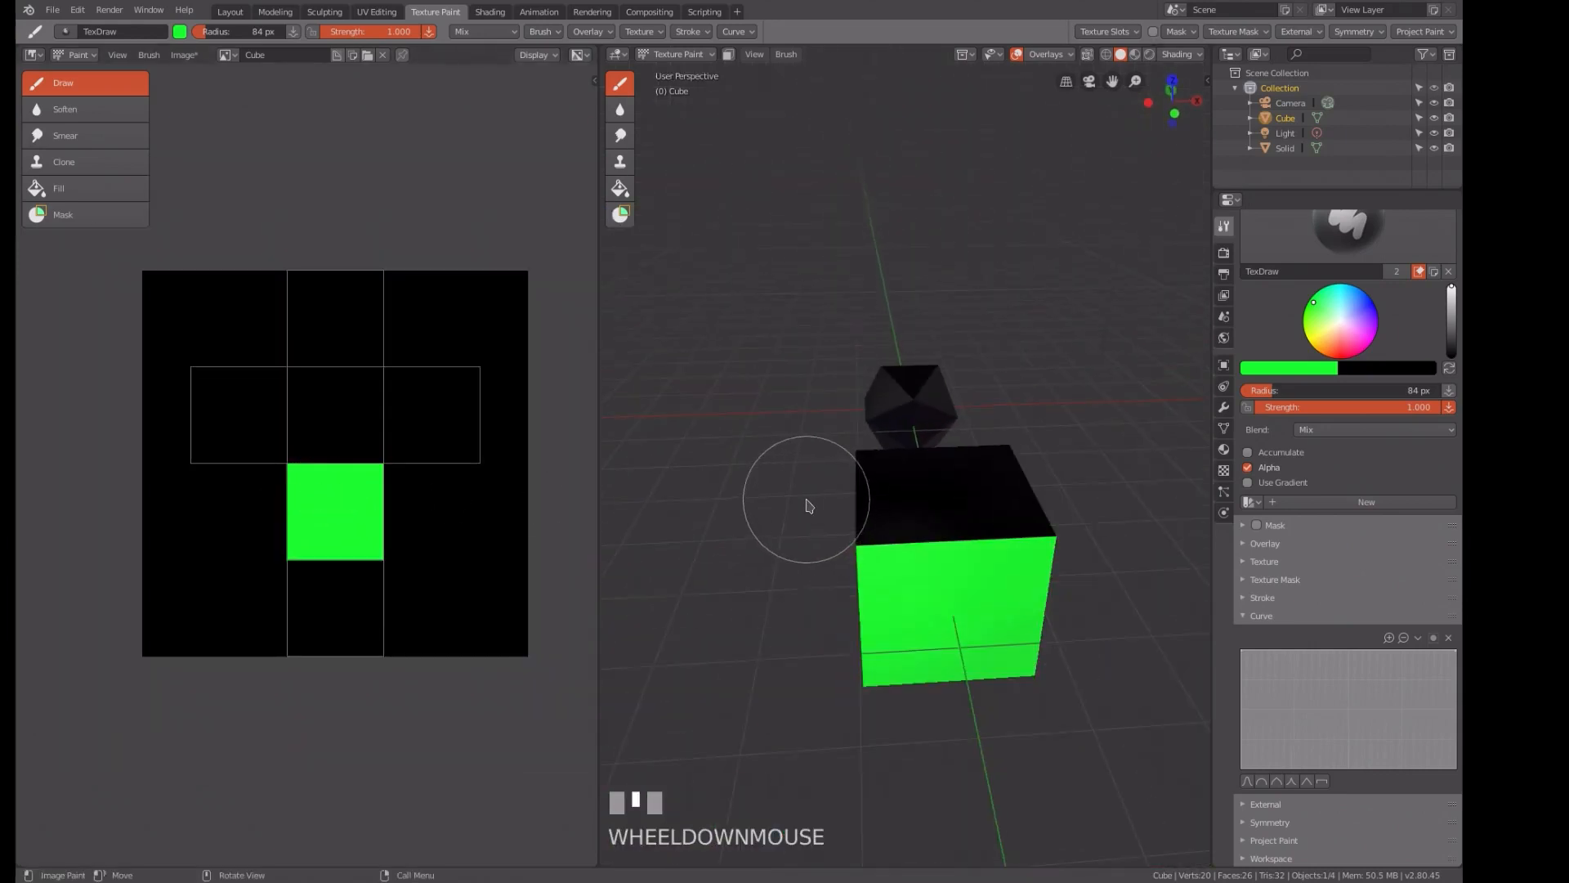
key(KP_7)
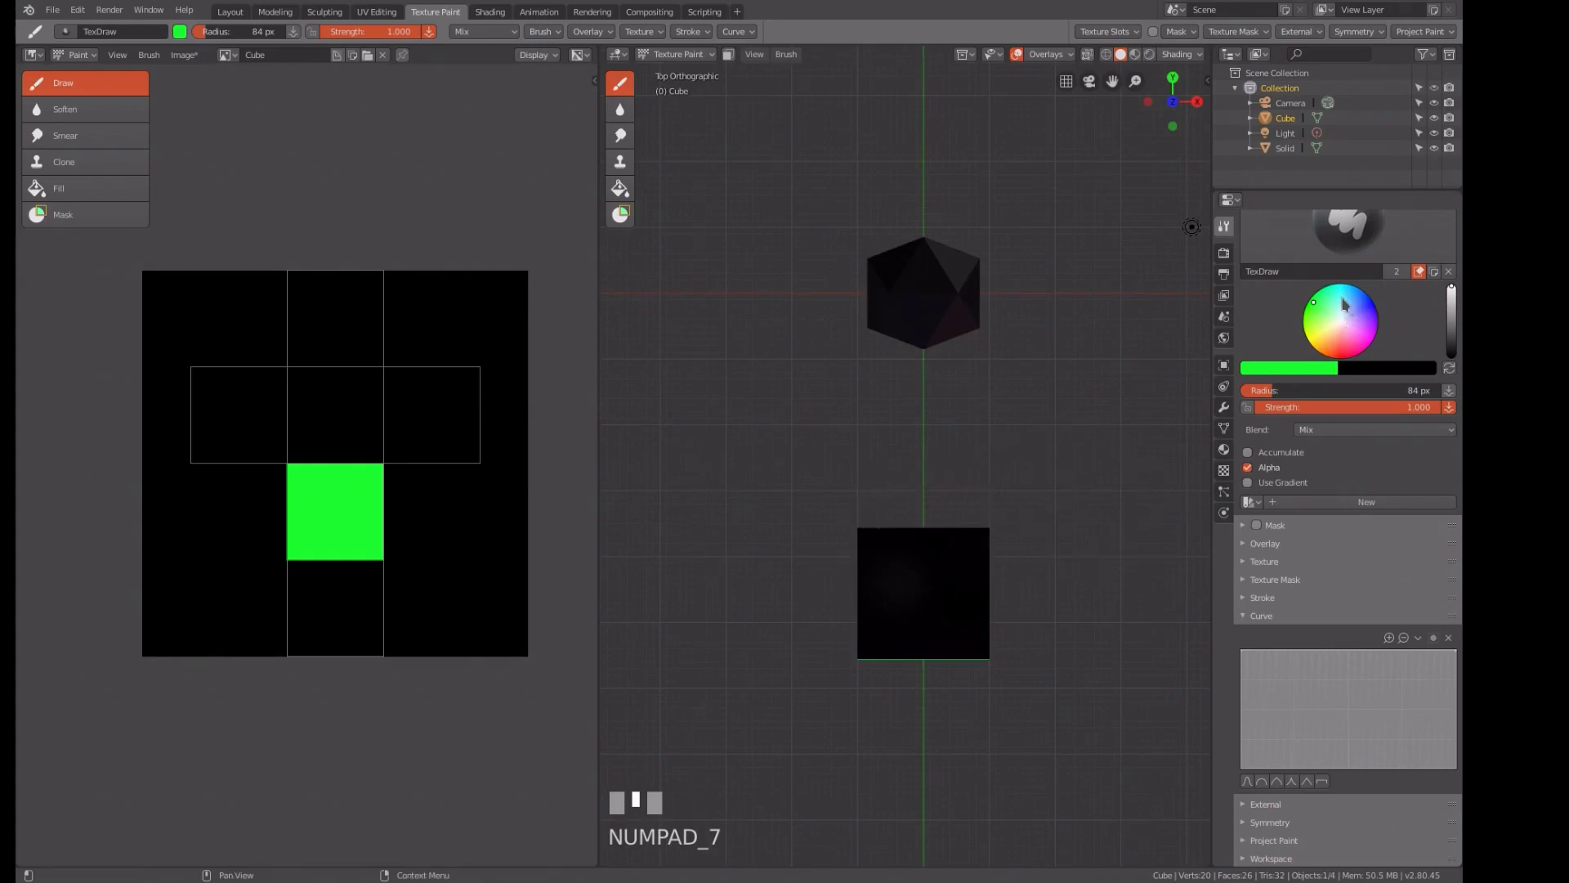
click(1314, 336)
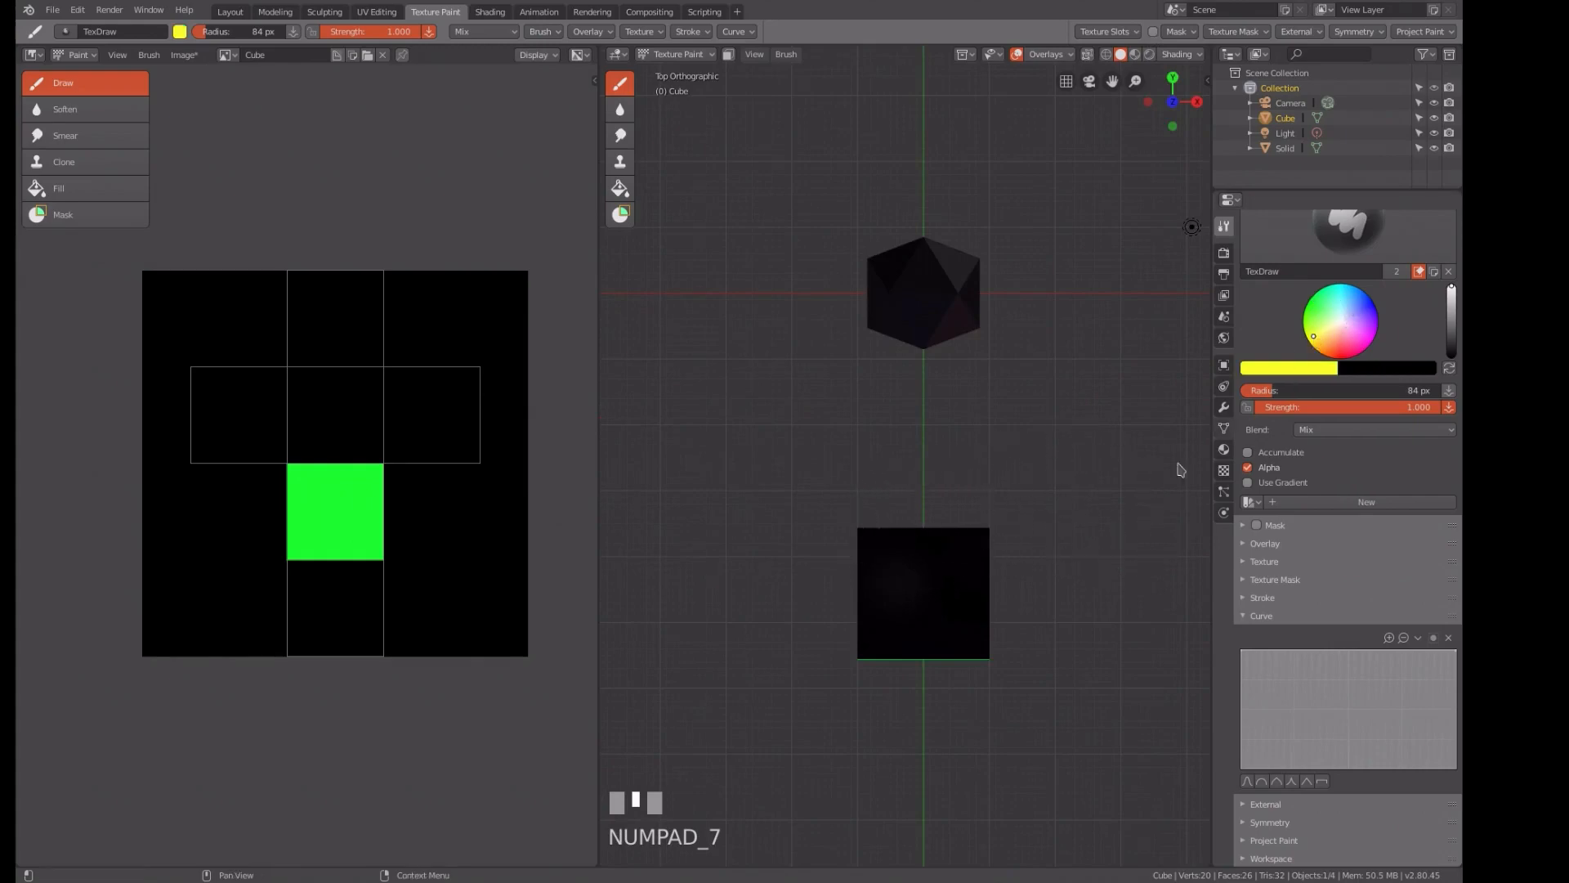
mouse_move(970, 508)
mouse_down()
mouse_move(981, 681)
mouse_move(894, 512)
mouse_move(865, 532)
mouse_move(856, 645)
mouse_up()
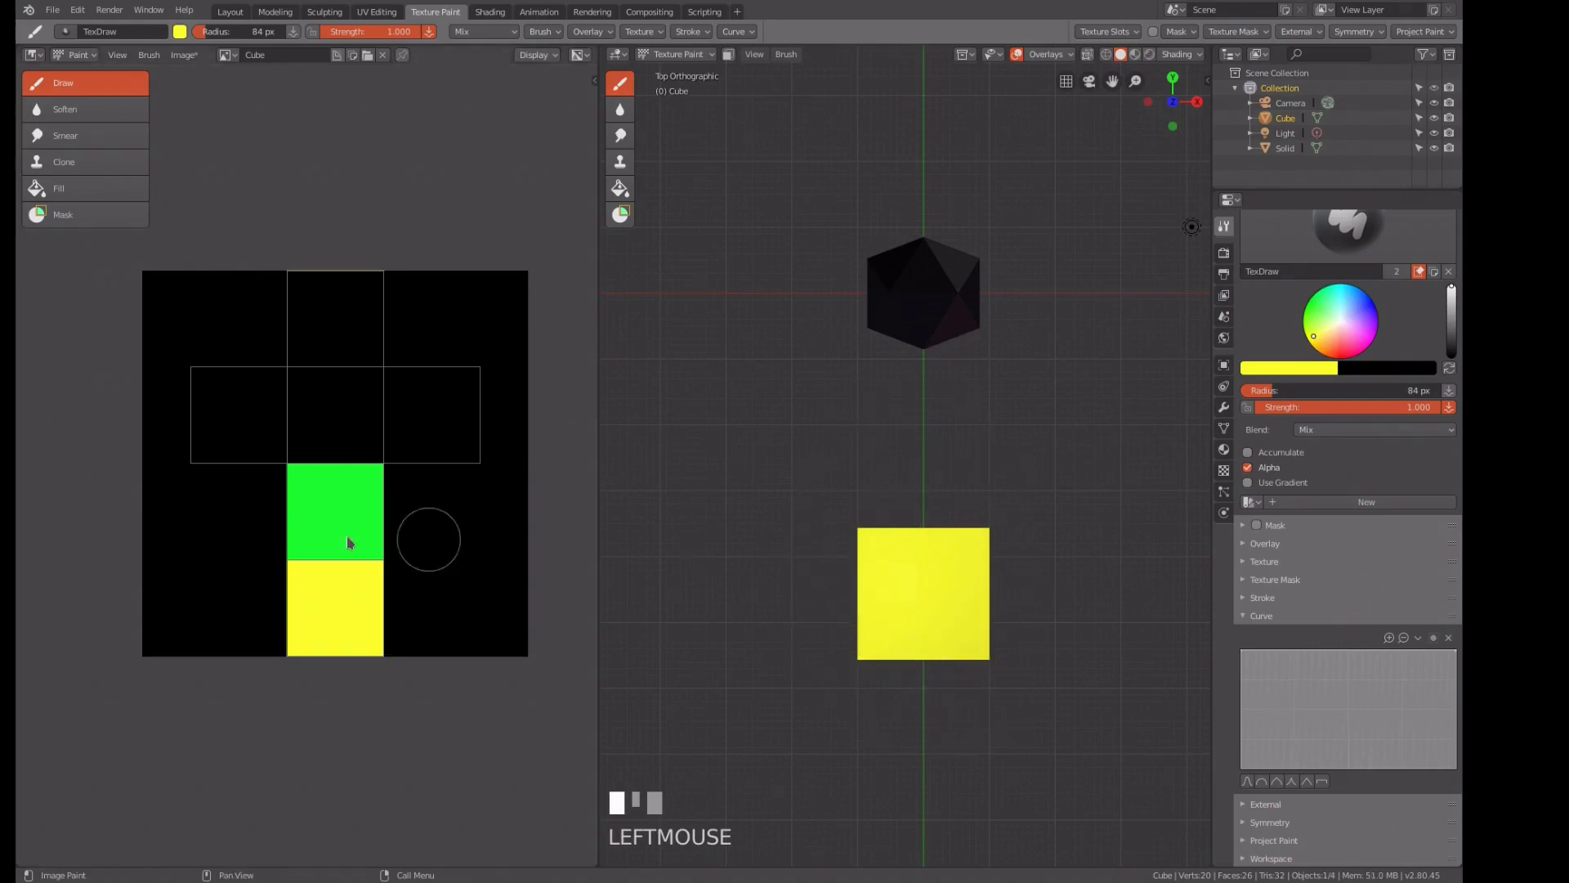
- Inspect the painted top and front faces of the cube and the edges where they meet the neighbouring faces
middle_drag(796, 543, 793, 444)
scroll(794, 443, up, 3)
shift+middle_drag(907, 567, 858, 460)
scroll(872, 459, up, 2)
scroll(869, 456, down, 2)
scroll(859, 456, up, 5)
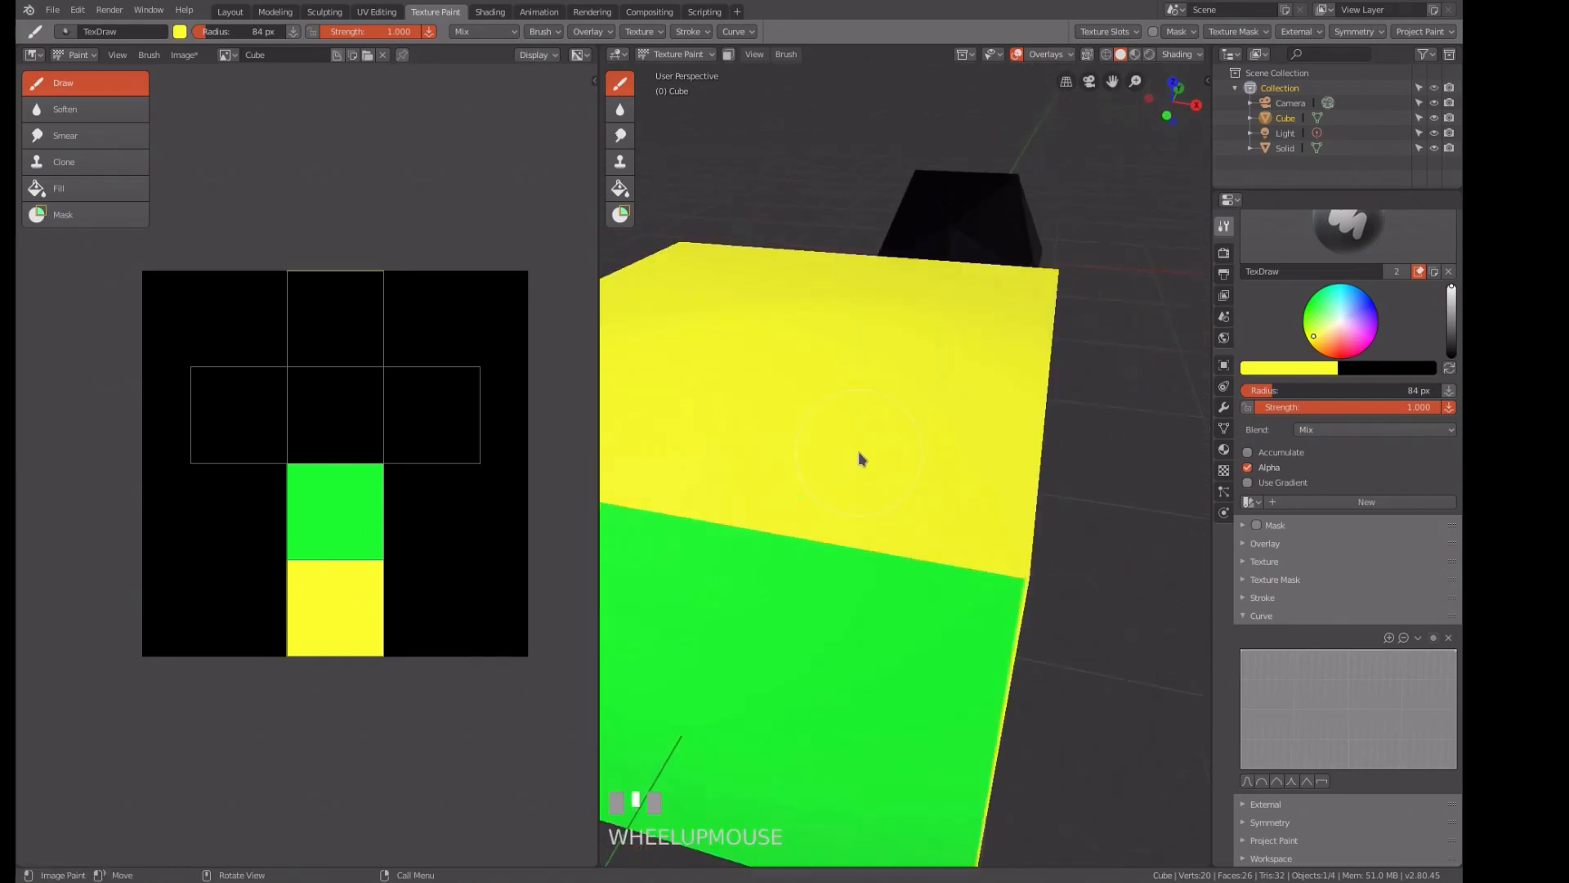
scroll(904, 534, down, 3)
mouse_move(908, 532)
middle_down()
mouse_move(865, 523)
mouse_move(978, 519)
mouse_move(897, 512)
mouse_move(1079, 445)
middle_up()
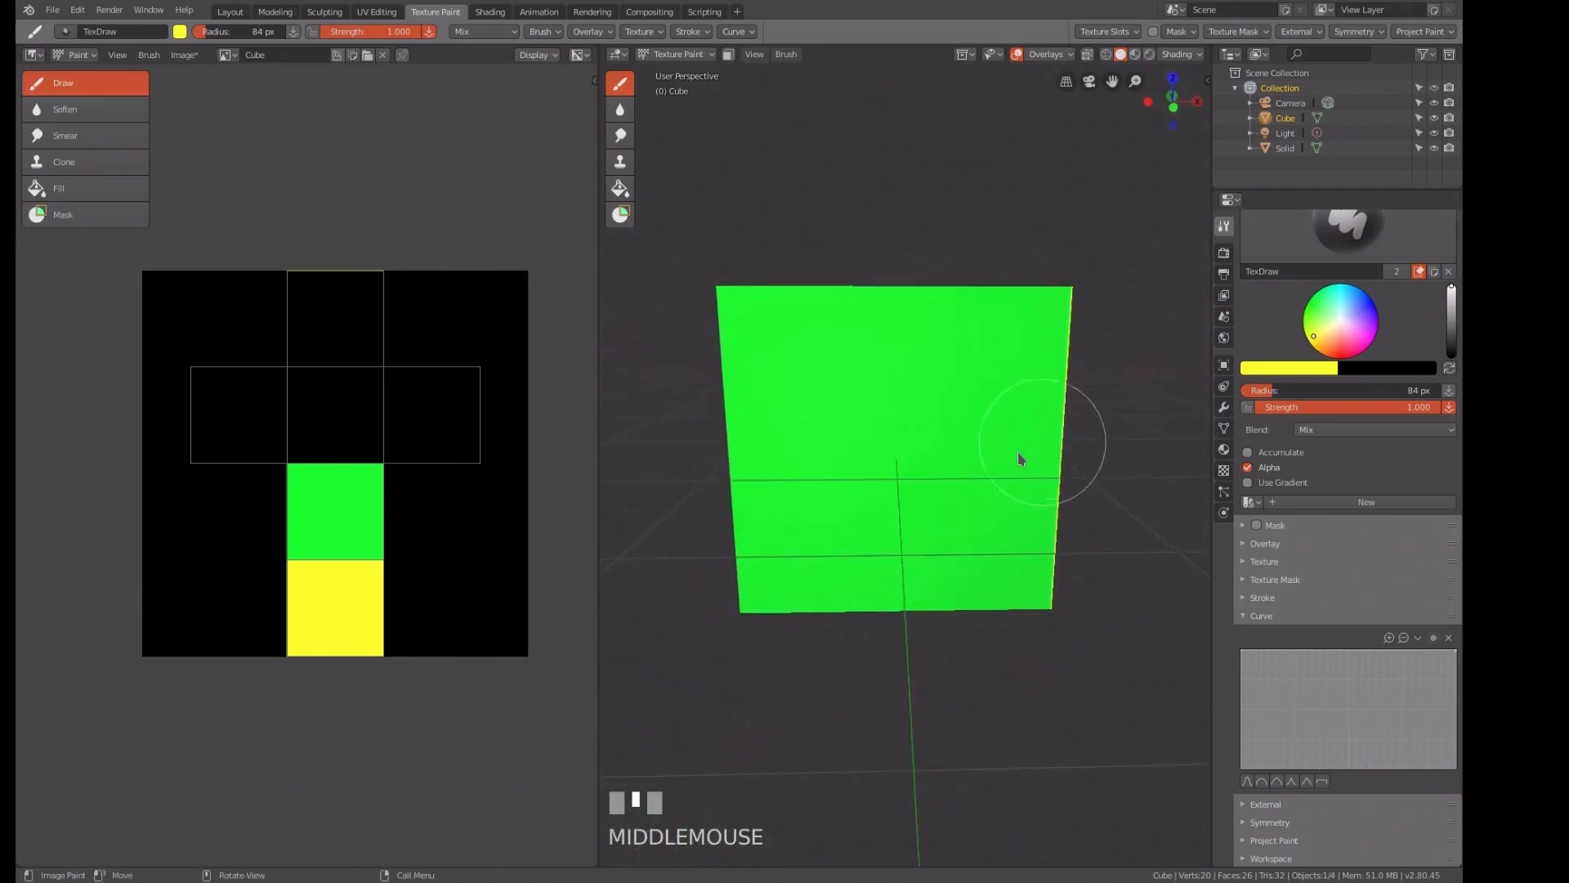
- View the cube from the front and sample the green of its front face as the brush colour with the eyedropper
key(KP_1)
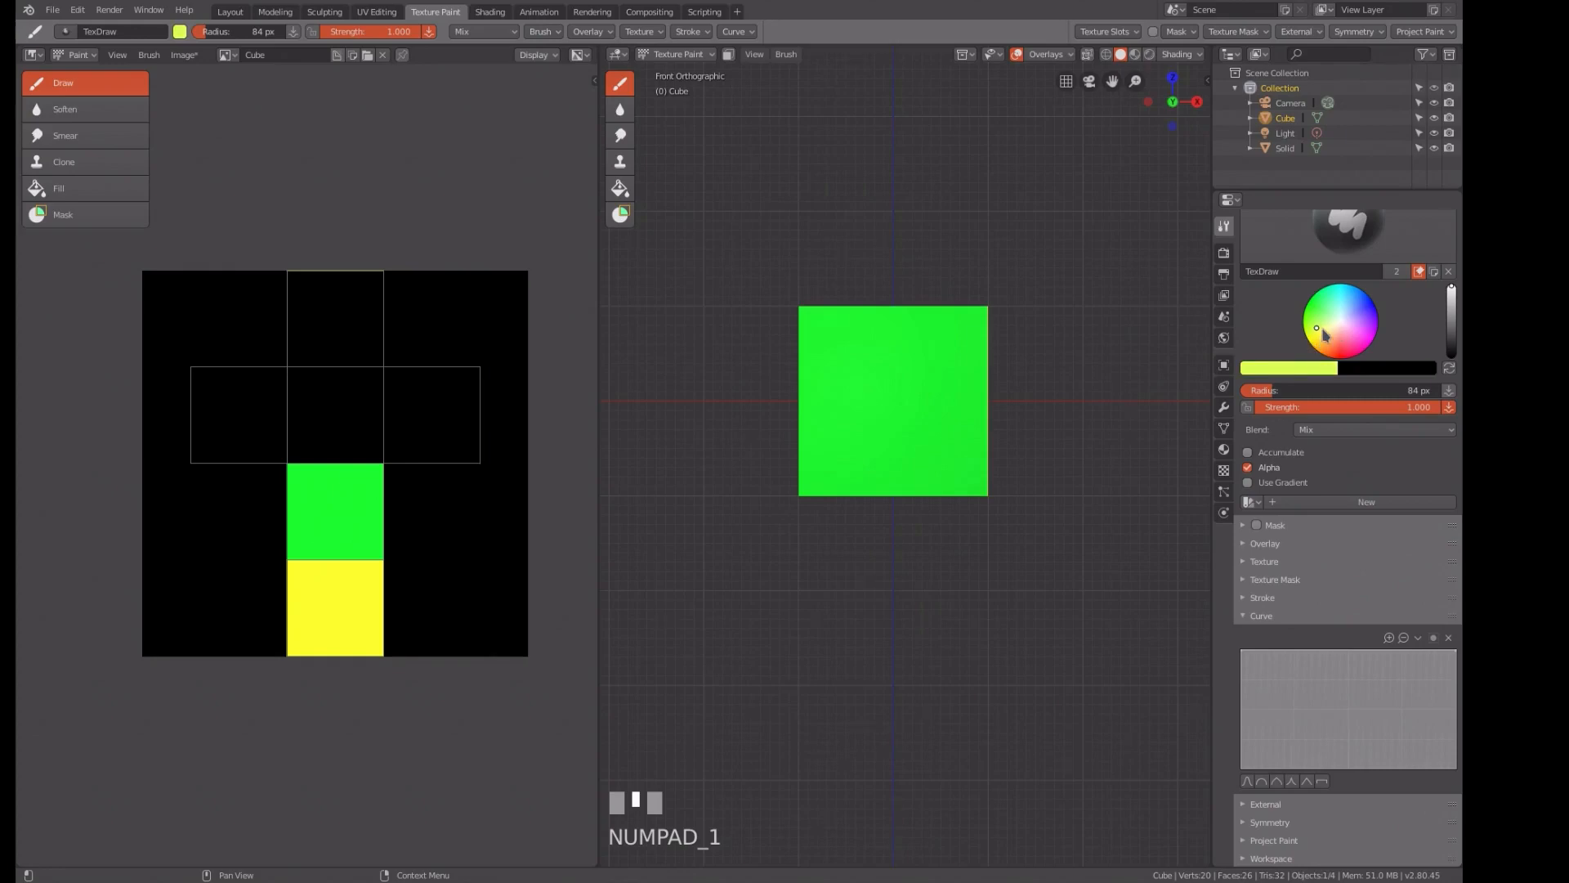
click(1294, 370)
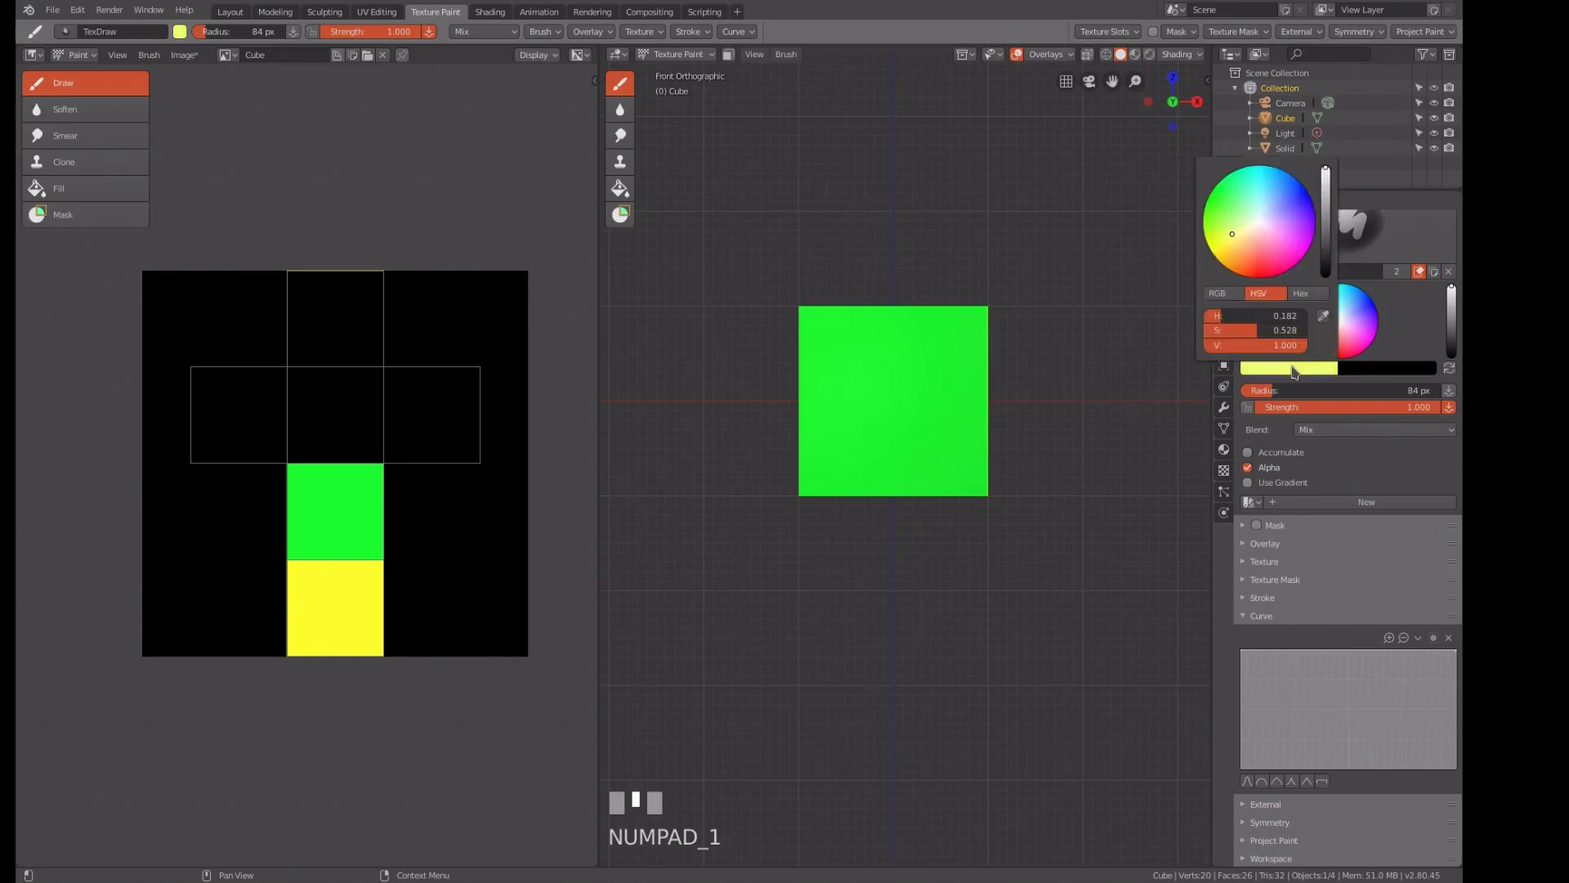
click(1325, 315)
click(906, 377)
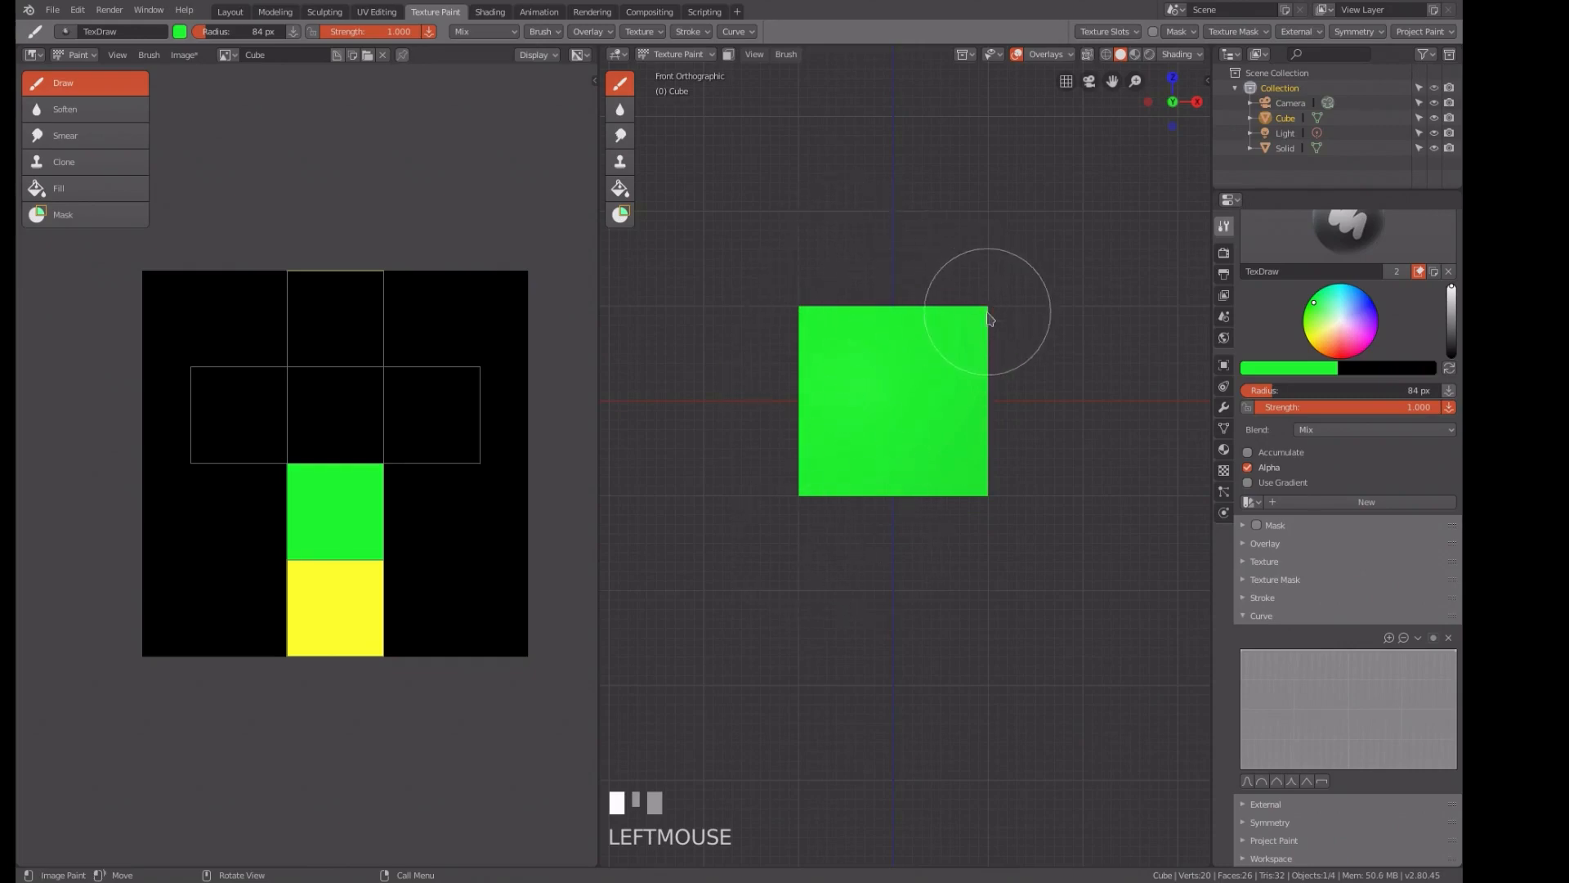
- Examine the cube's unpainted side face from several angles and from the right orthographic view
mouse_move(960, 298)
middle_down()
mouse_move(907, 336)
mouse_move(915, 357)
mouse_move(897, 333)
mouse_move(935, 351)
mouse_move(996, 338)
mouse_move(938, 389)
mouse_move(919, 343)
mouse_move(928, 357)
mouse_move(913, 362)
mouse_move(826, 340)
mouse_move(825, 309)
middle_up()
scroll(893, 327, up, 3)
scroll(890, 326, down, 3)
scroll(924, 335, down, 5)
scroll(825, 307, up, 2)
scroll(826, 306, up, 2)
scroll(831, 327, down, 2)
scroll(827, 409, up, 2)
scroll(825, 454, down, 1)
scroll(825, 453, down, 1)
mouse_move(826, 449)
middle_down()
mouse_move(820, 469)
mouse_move(801, 449)
middle_up()
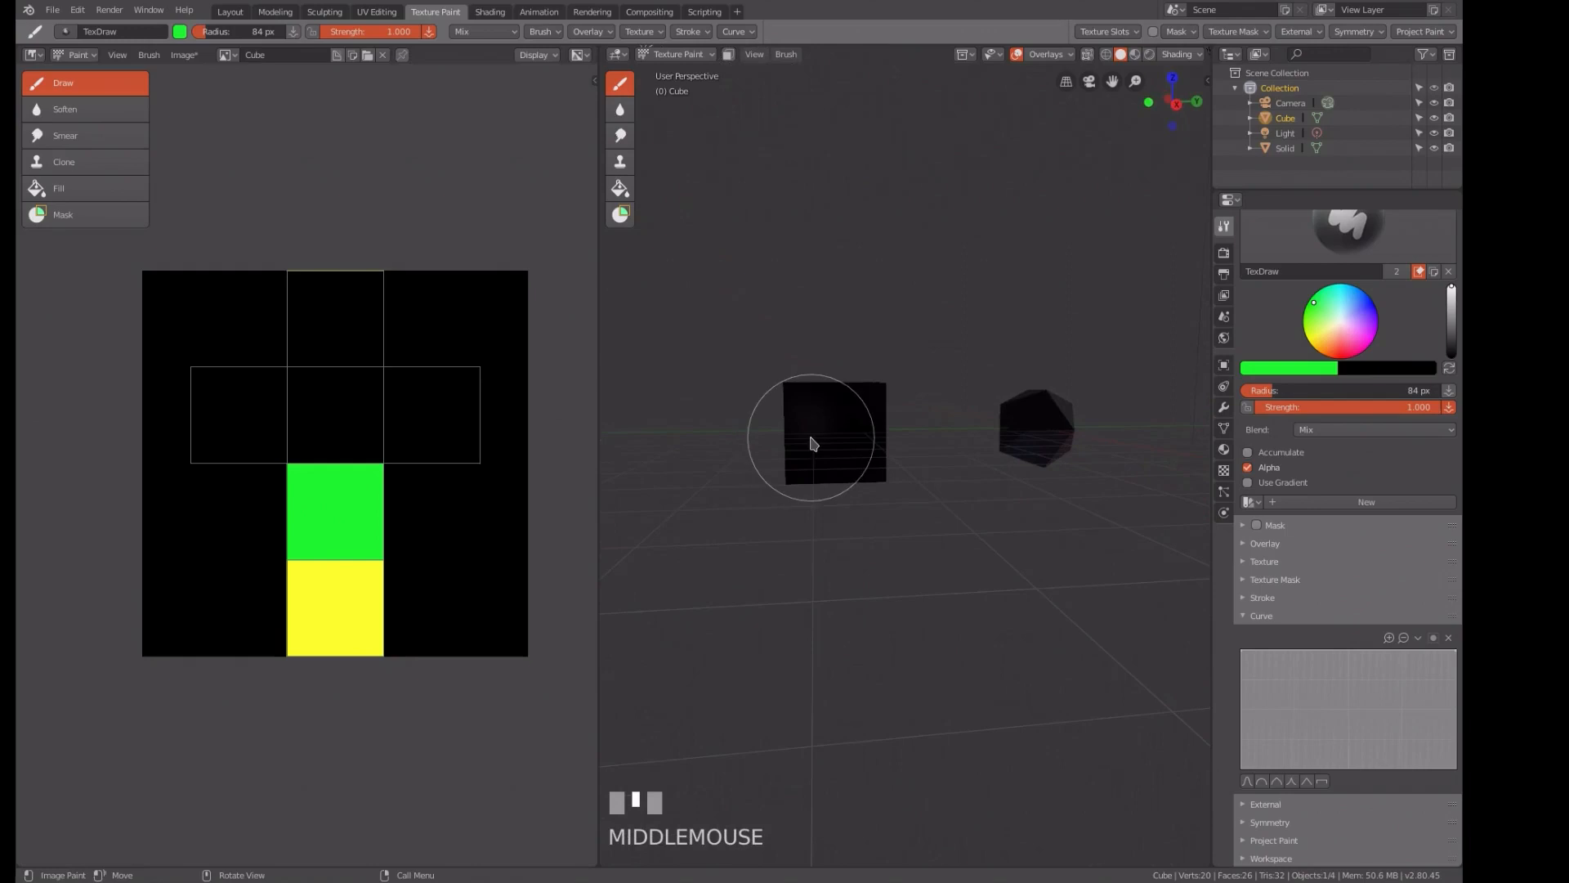
key(KP_1)
key(KP_3)
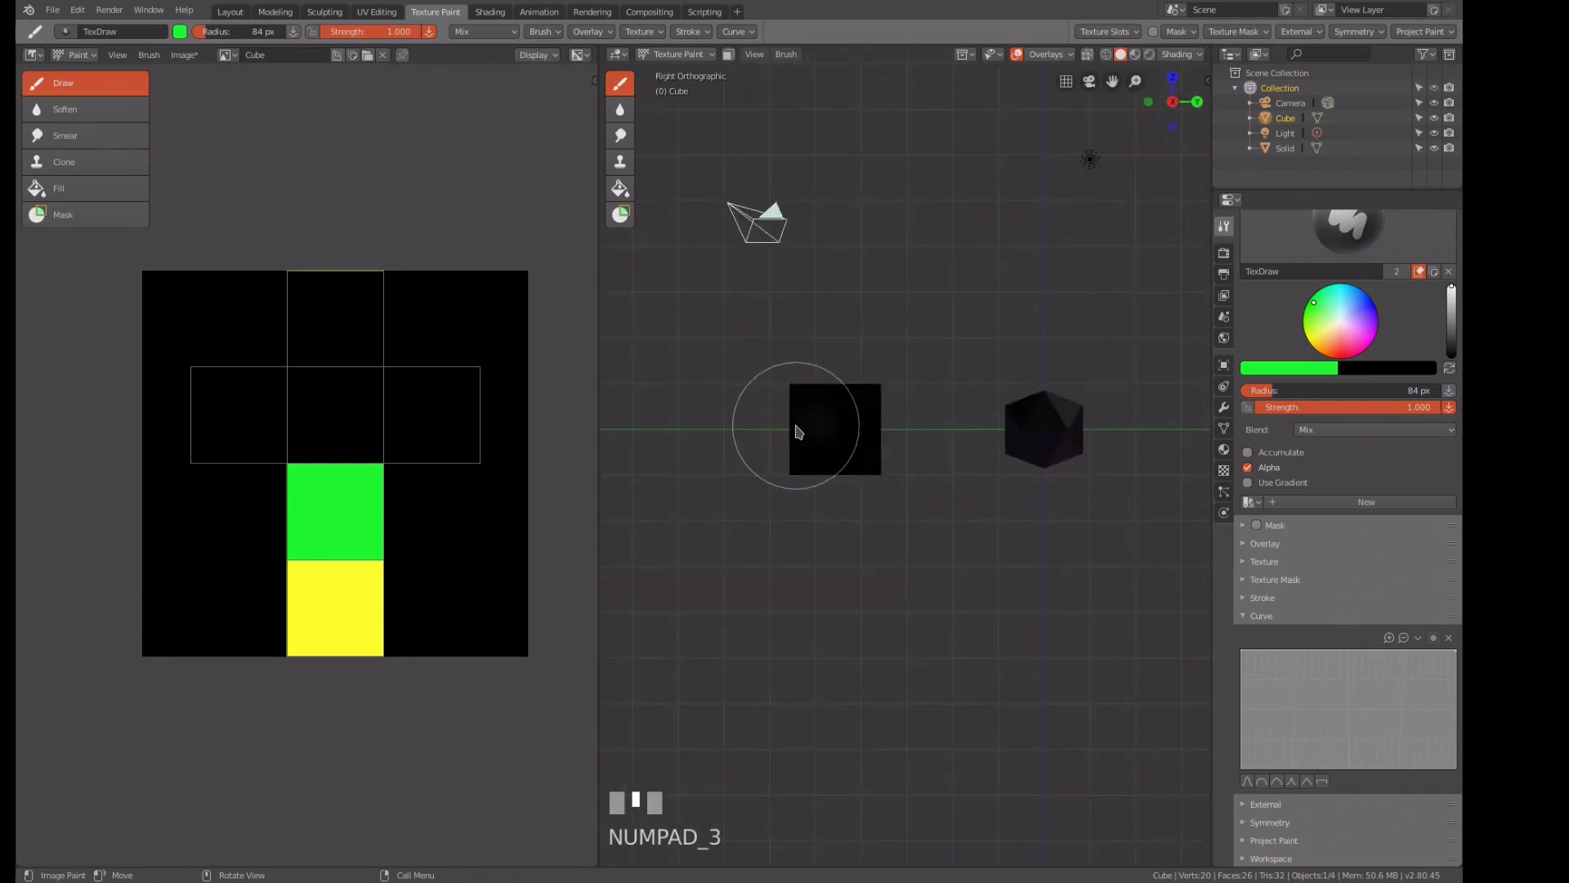
- Paint a green patch over the cube corner where three unpainted faces meet, from an angled view below
middle_drag(816, 433, 753, 385)
scroll(753, 385, up, 2)
scroll(753, 385, down, 1)
scroll(756, 369, up, 2)
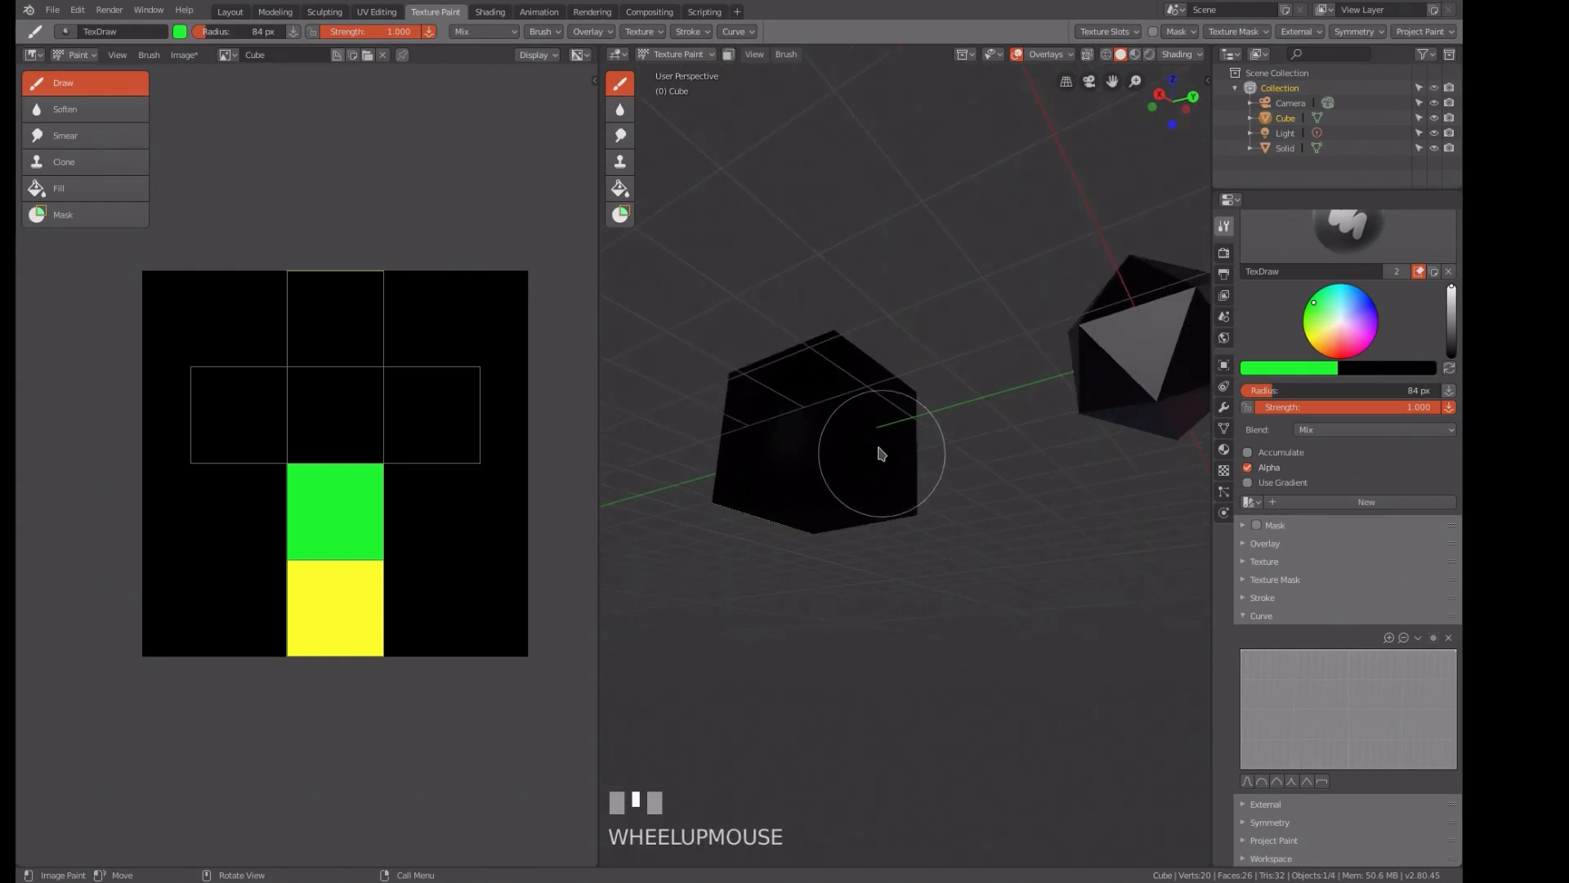
drag(841, 449, 820, 468)
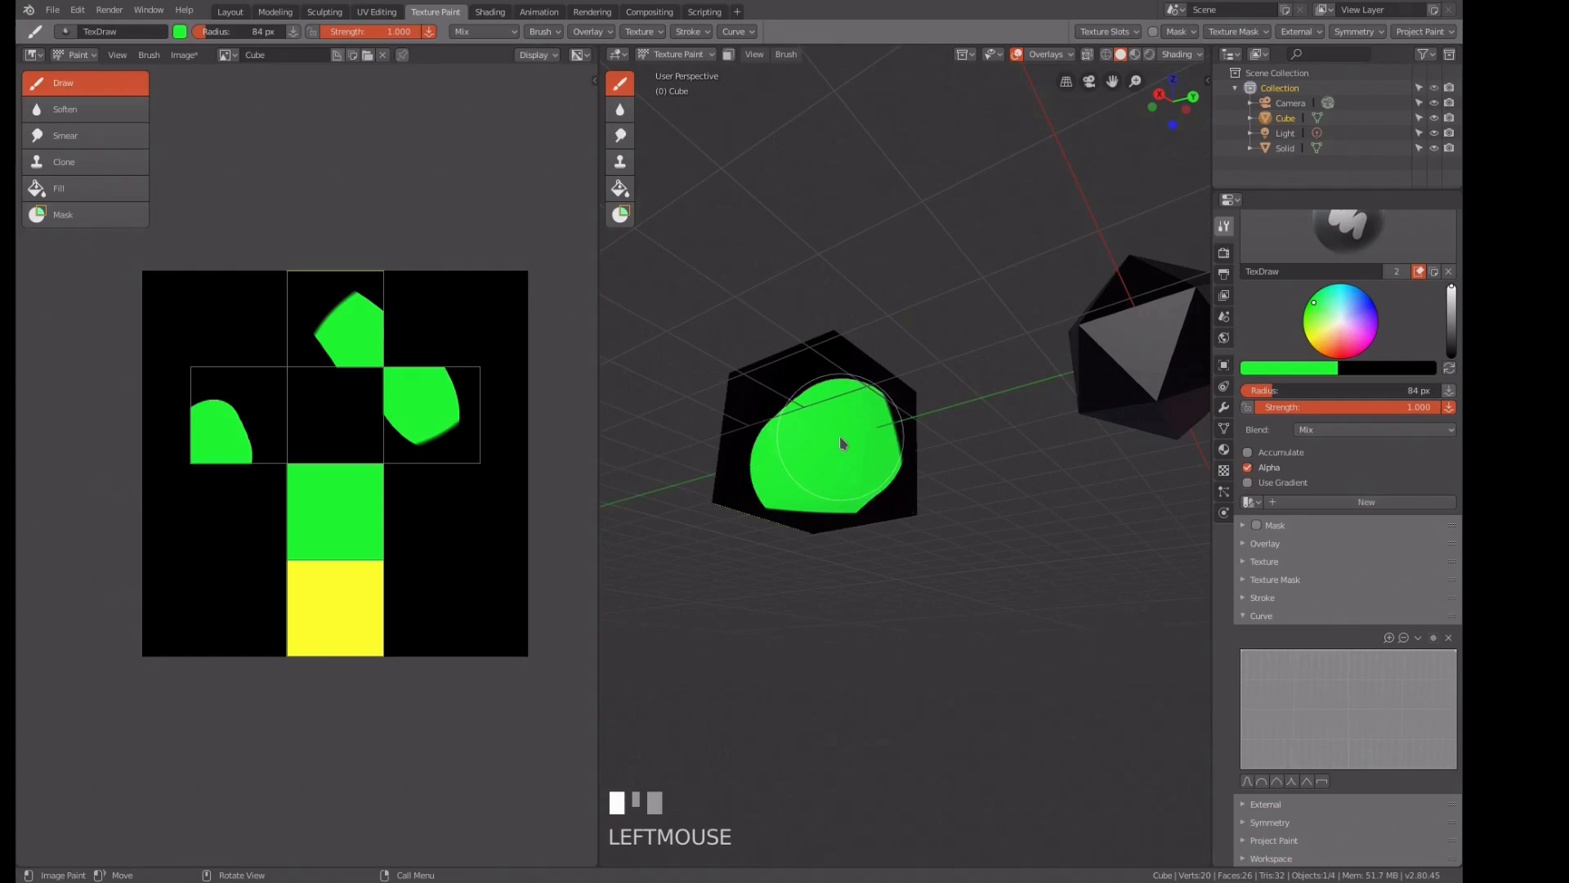
scroll(883, 367, down, 2)
scroll(875, 400, up, 1)
scroll(876, 401, up, 2)
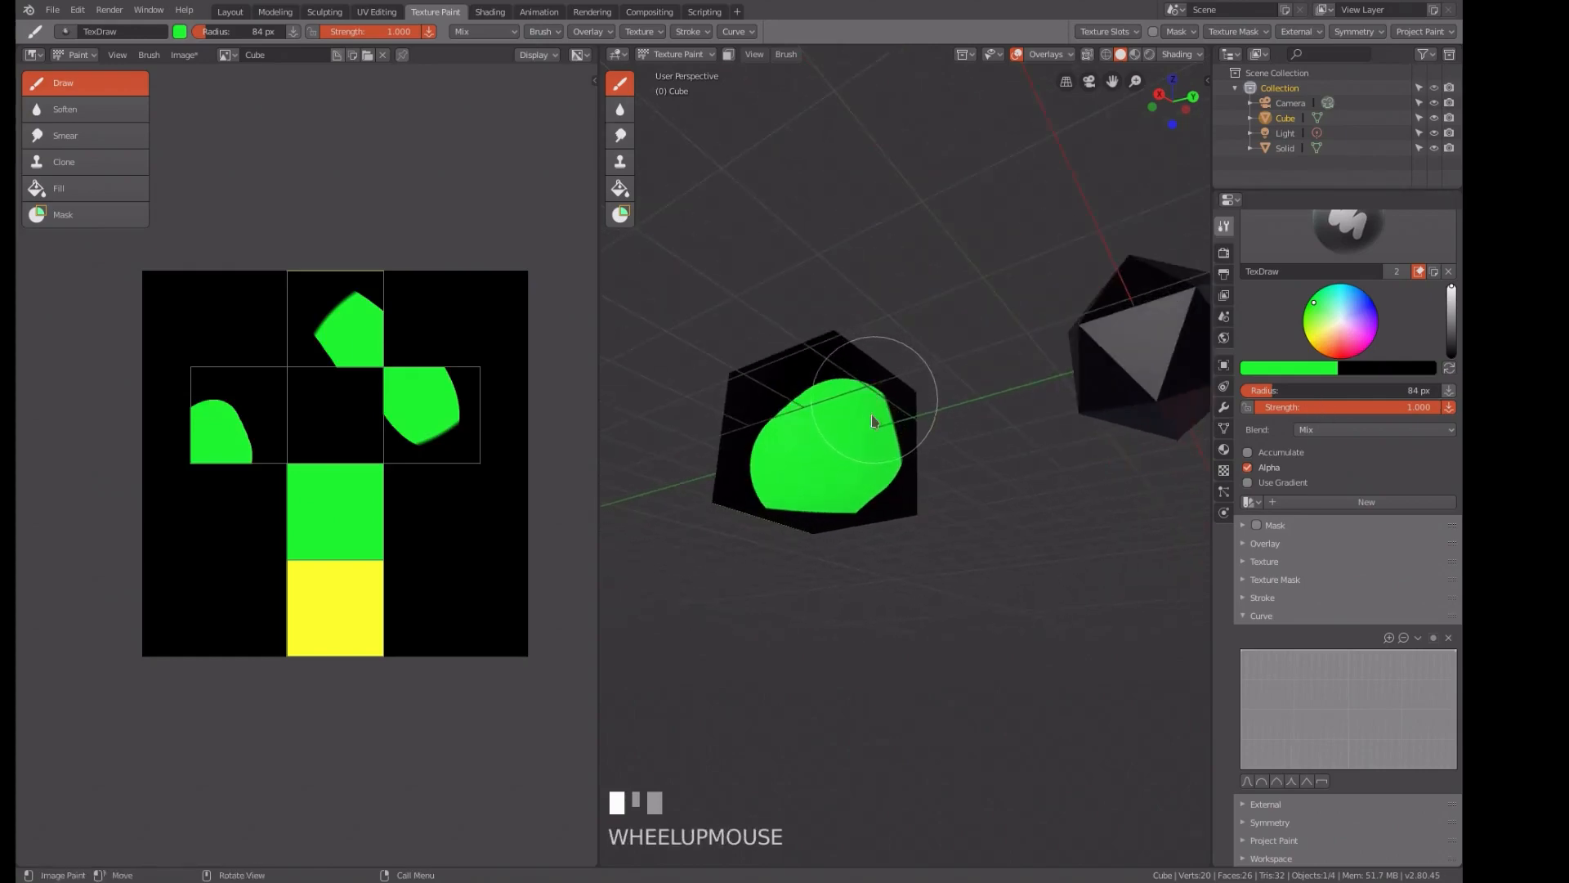
- Switch the 3D view to LookDev shading and view the cube and icosahedron together
click(1135, 54)
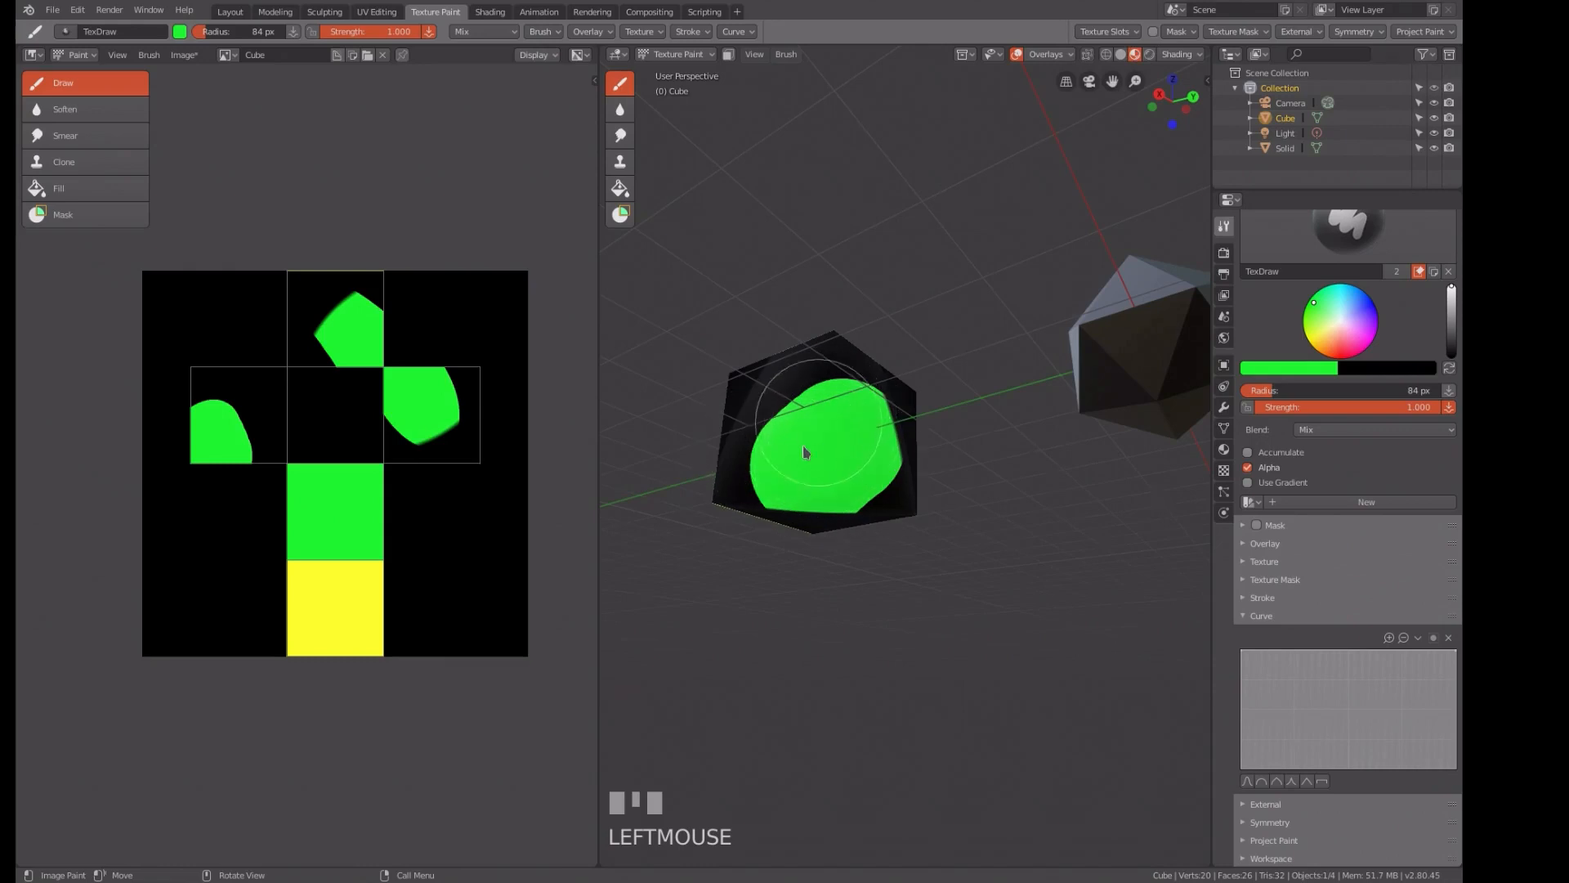
scroll(801, 455, down, 2)
middle_drag(802, 456, 814, 480)
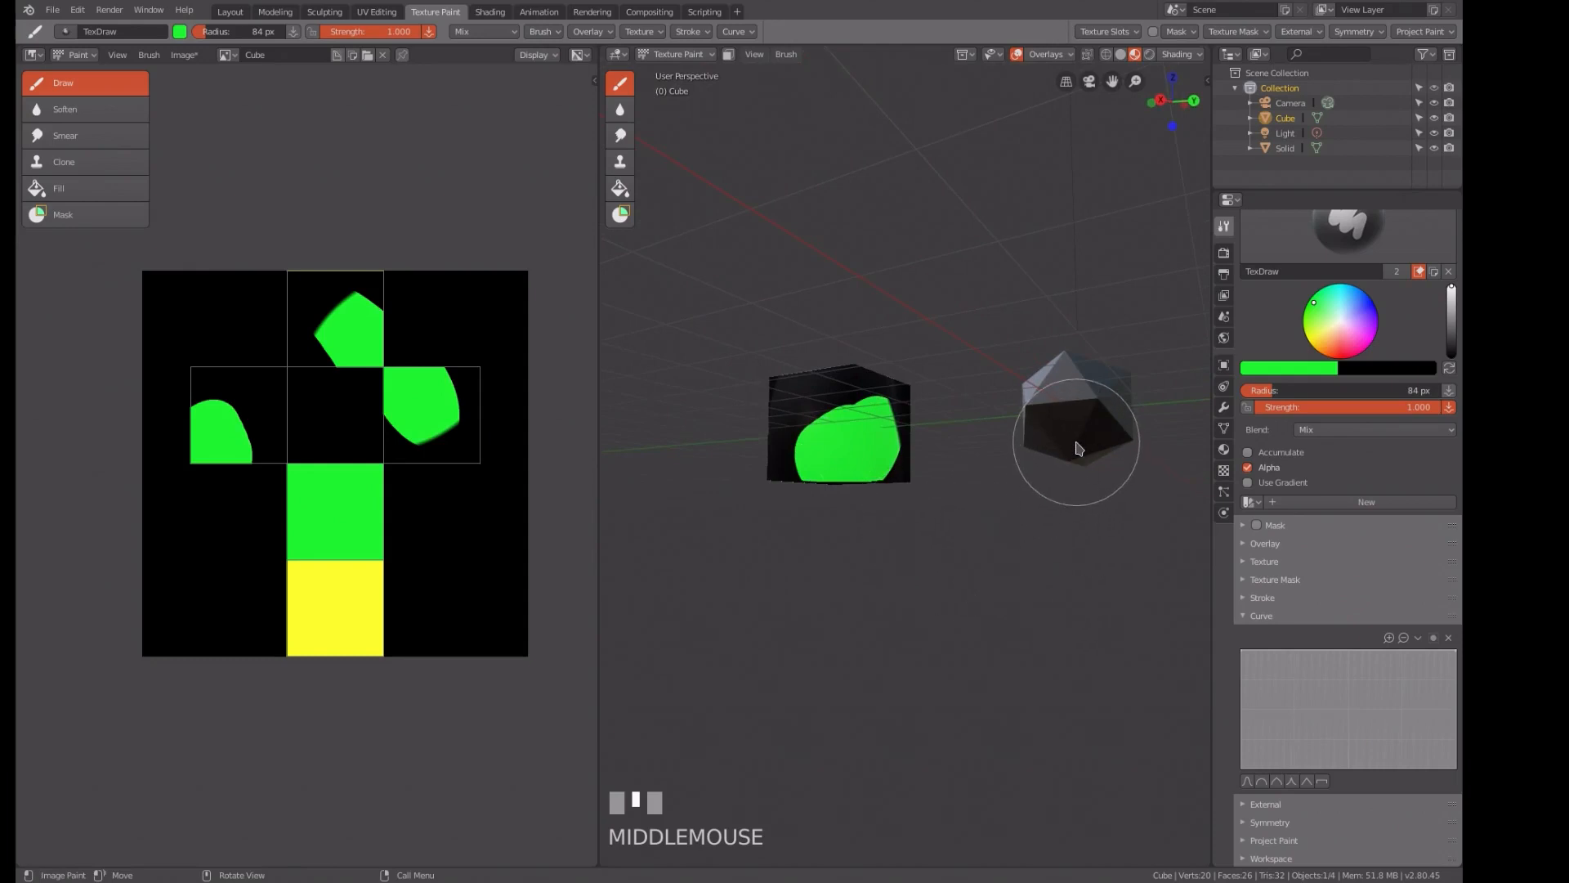
- Leave Texture Paint mode on the cube, select the icosahedron and enter Texture Paint mode on it
click(1076, 447)
key(Tab)
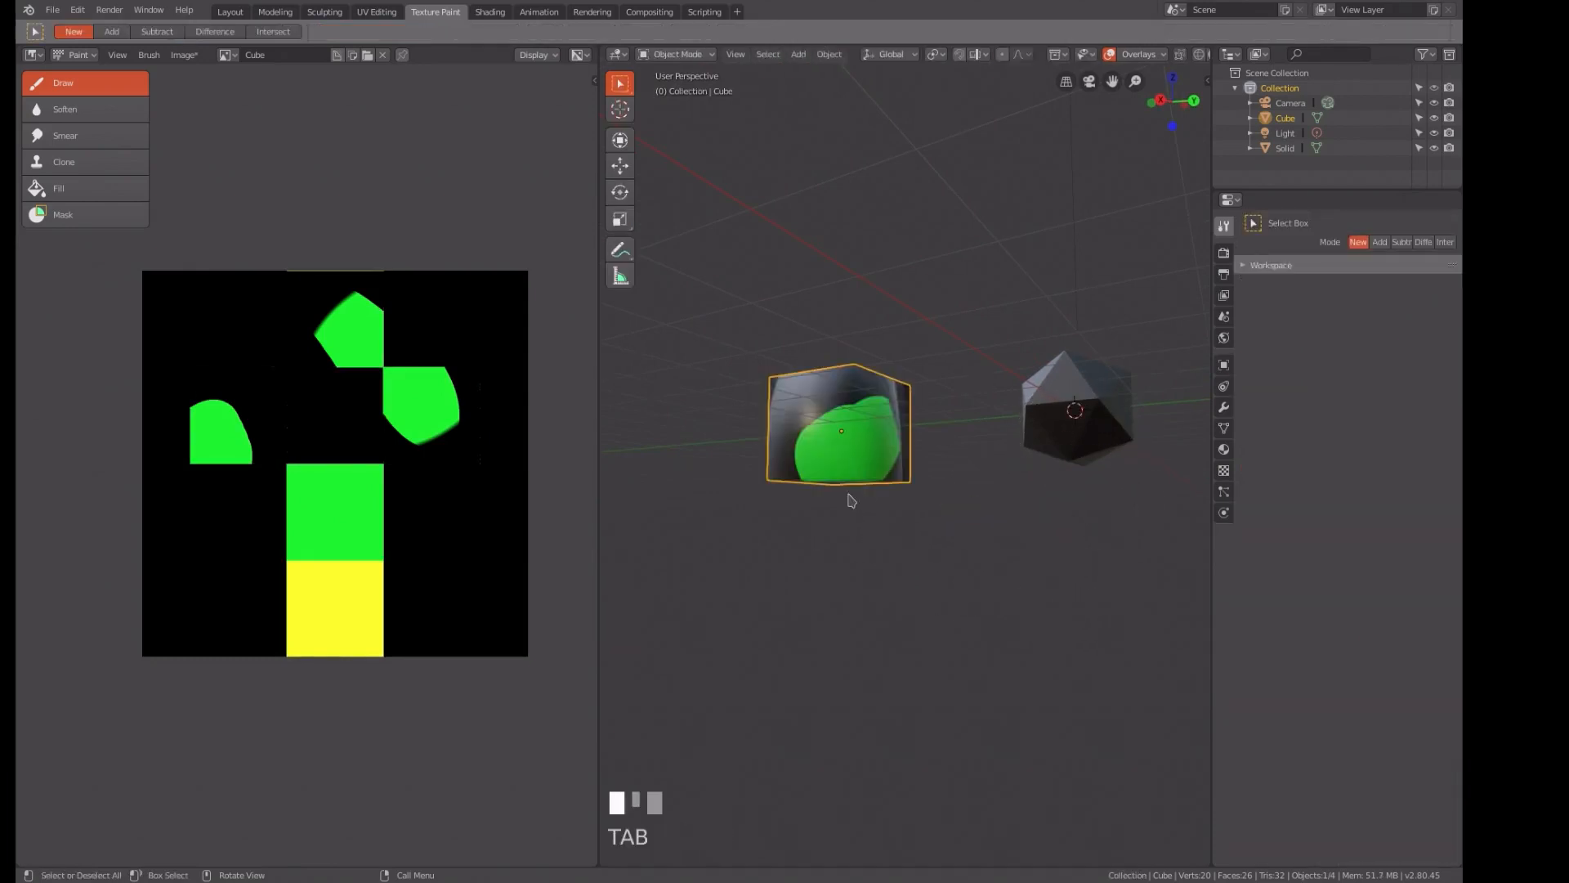
click(1058, 432)
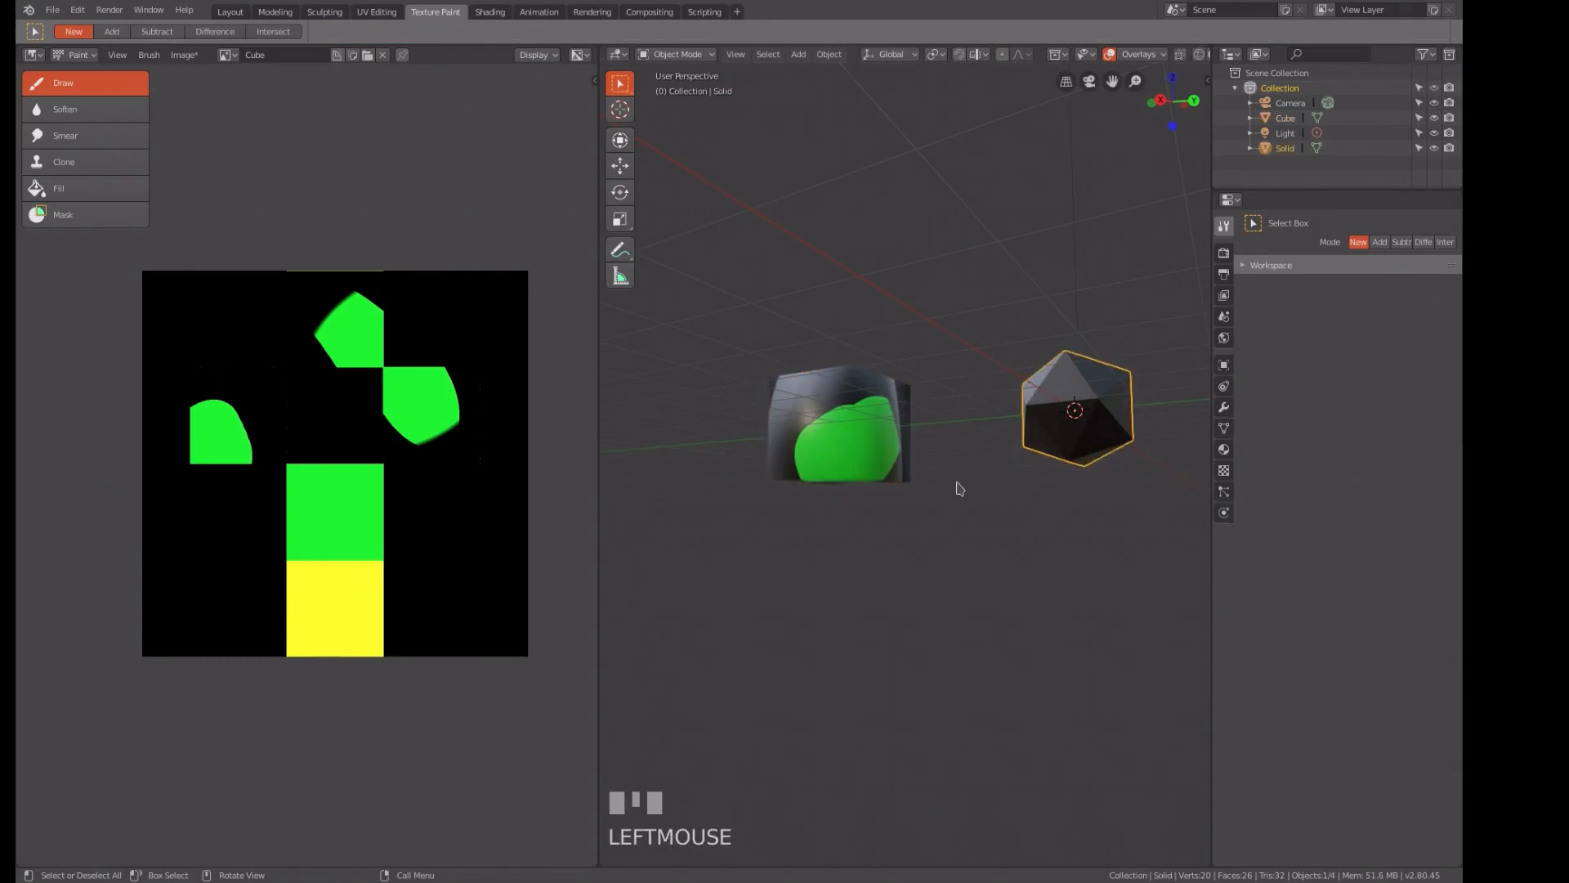
key(Tab)
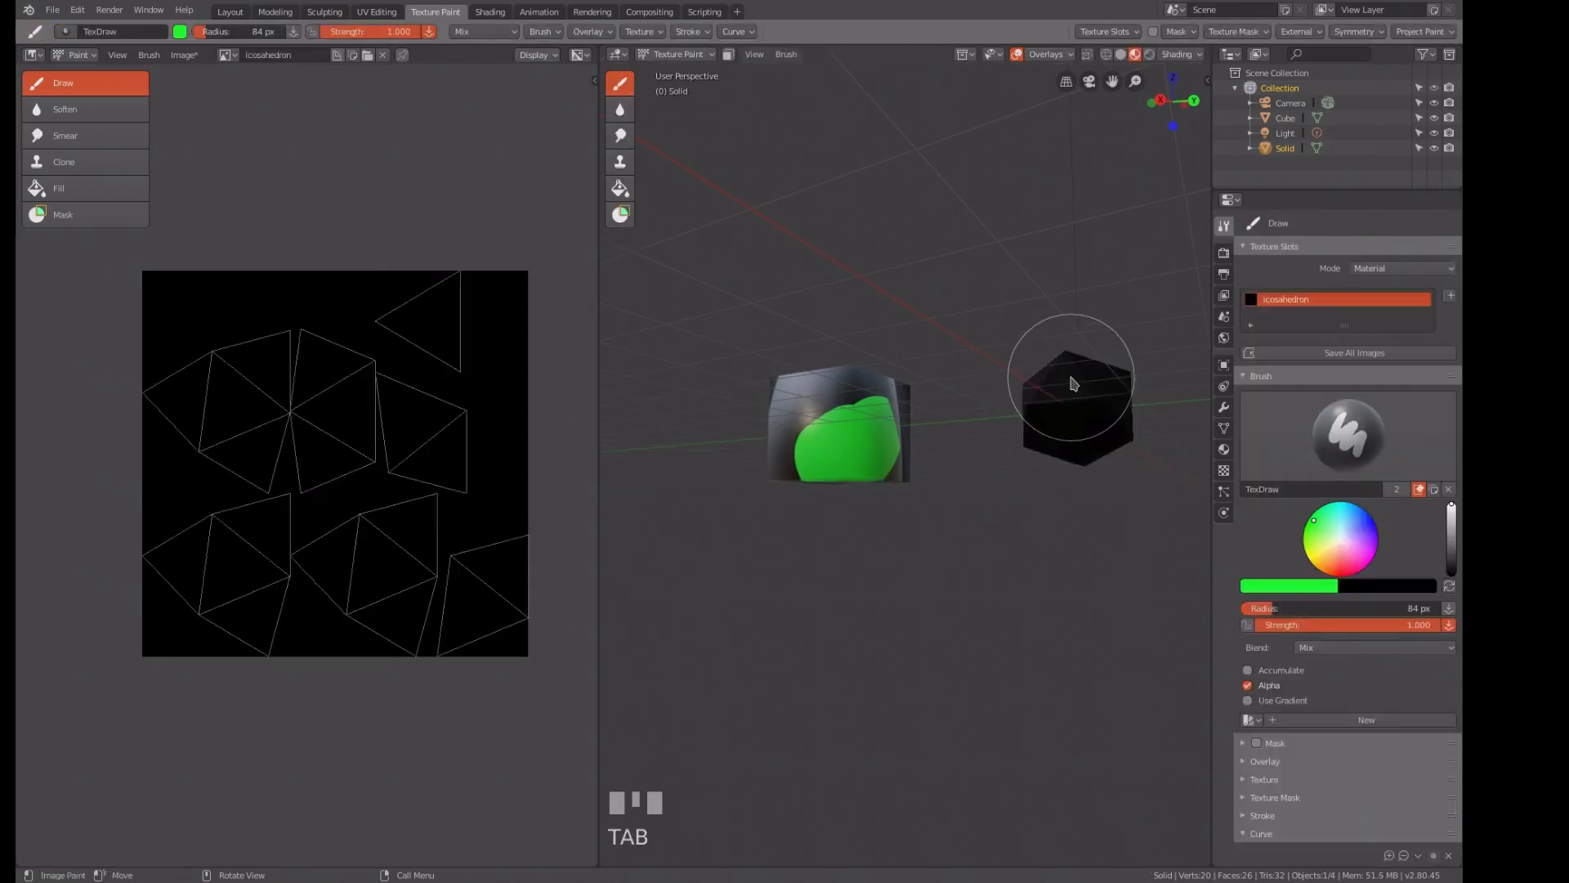
- Reduce the brush radius to 33 px and paint a green blob inside one triangular face of the icosahedron
scroll(1046, 429, up, 3)
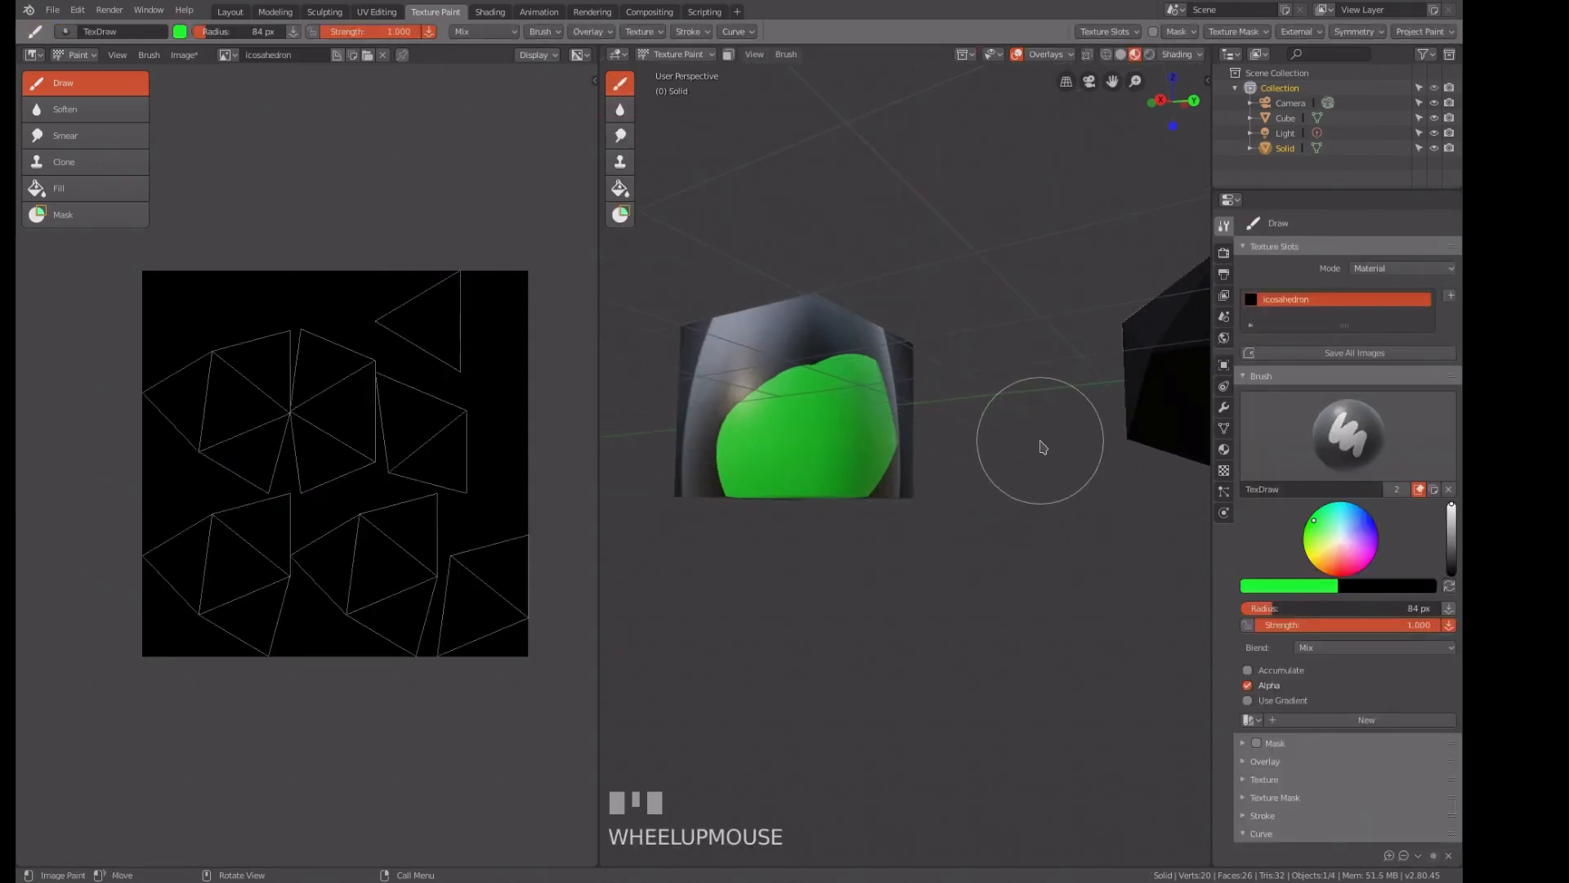
shift+middle_drag(1054, 431, 977, 521)
scroll(880, 449, up, 2)
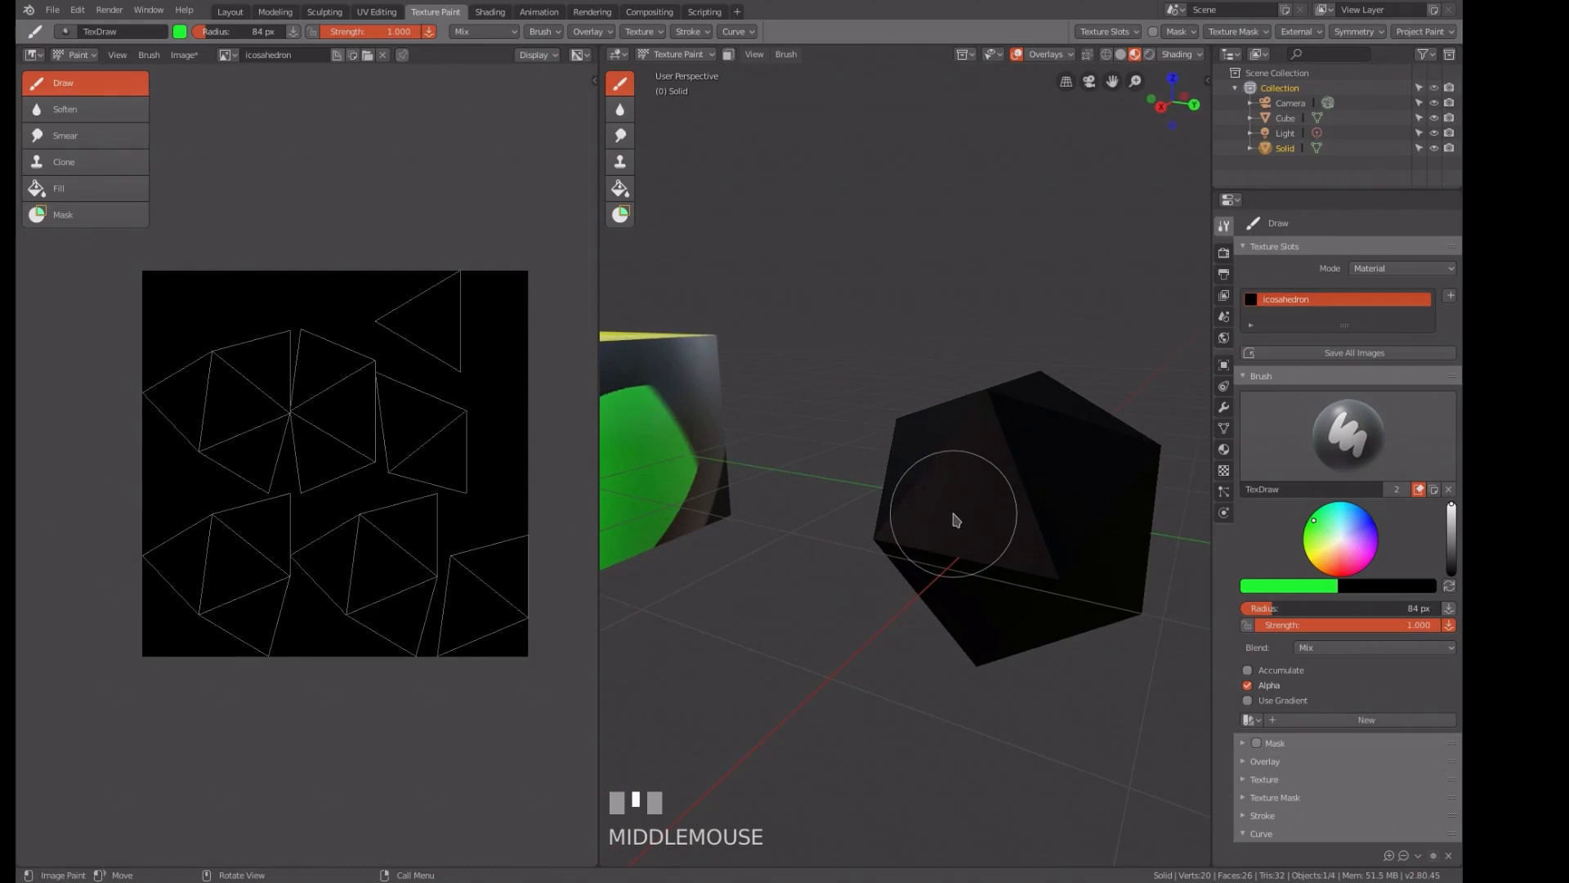
key(f)
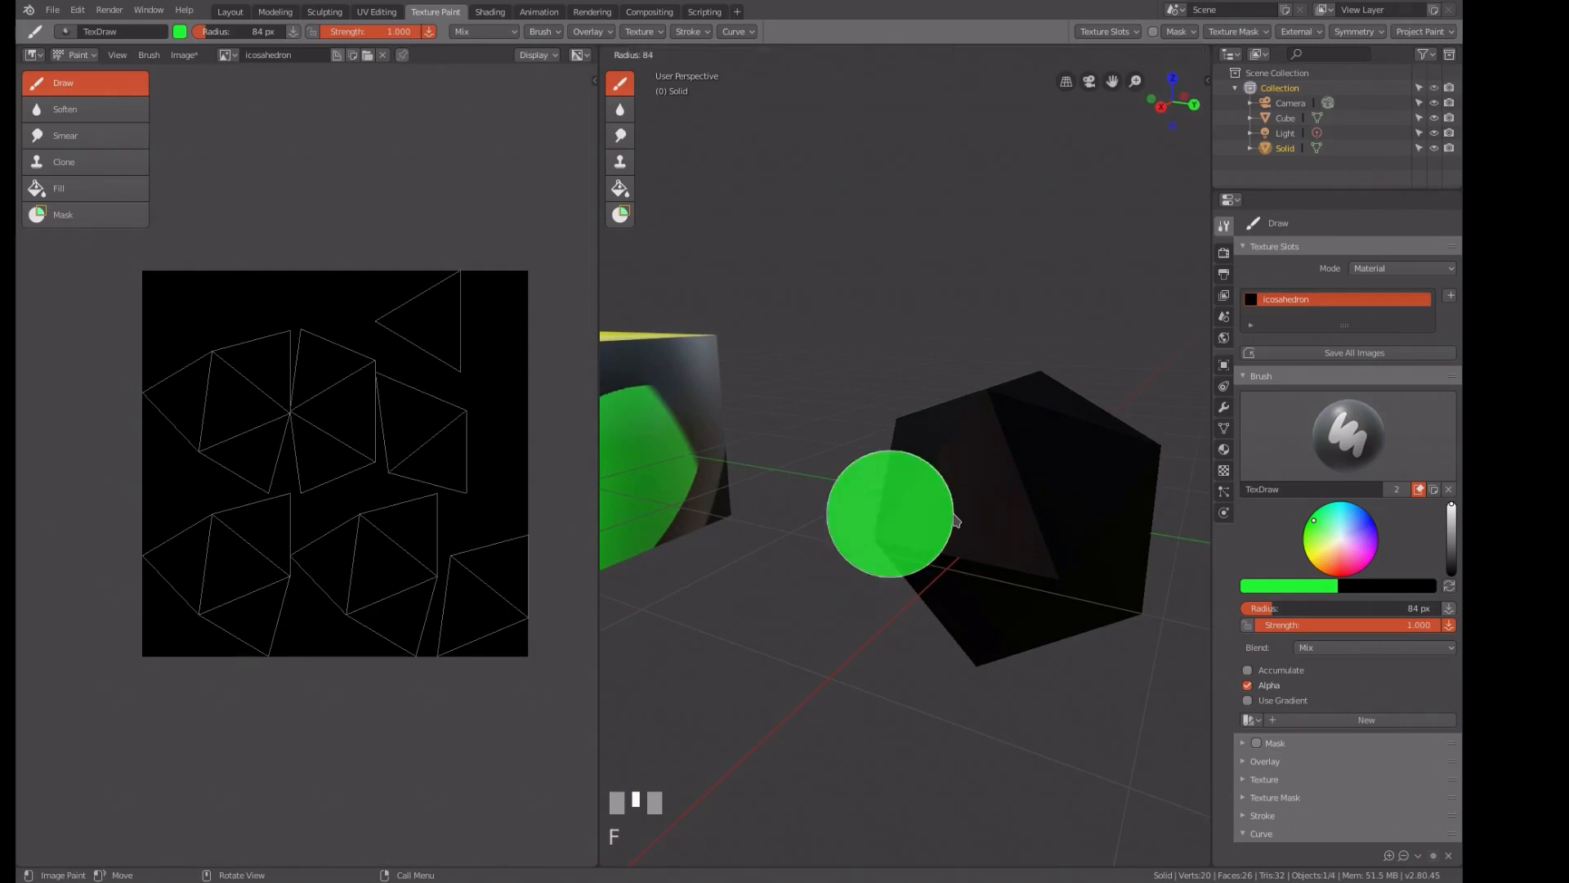
click(909, 502)
mouse_move(958, 512)
mouse_down()
mouse_move(972, 517)
mouse_move(985, 477)
mouse_move(942, 511)
mouse_up()
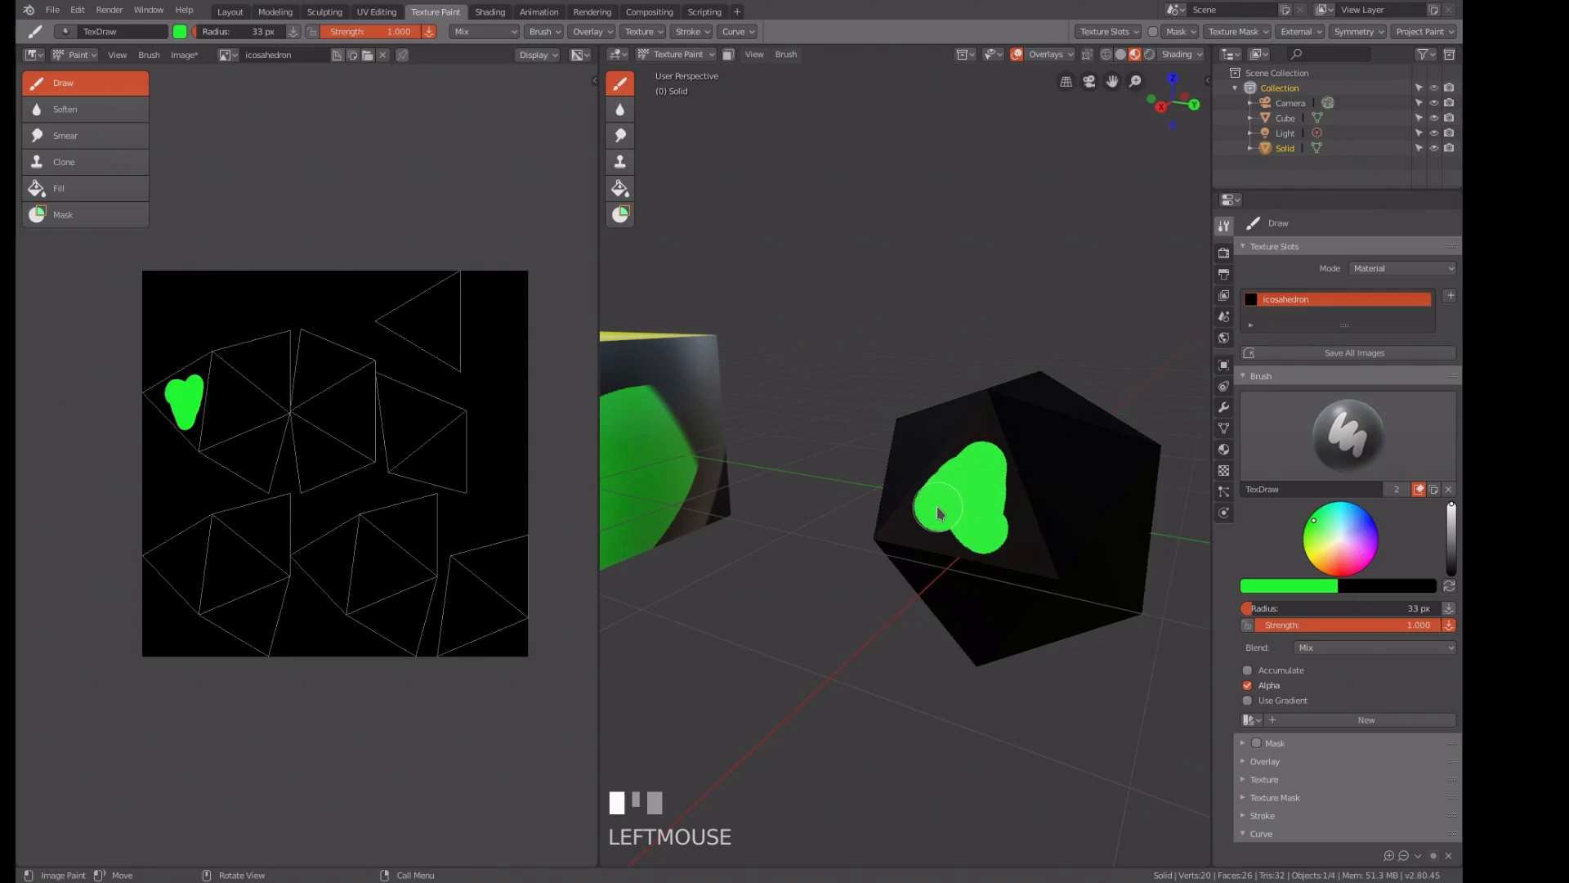
- Reduce the brush radius to 8 px and paint thin green strokes along the lower edge of the same triangular face
key(f)
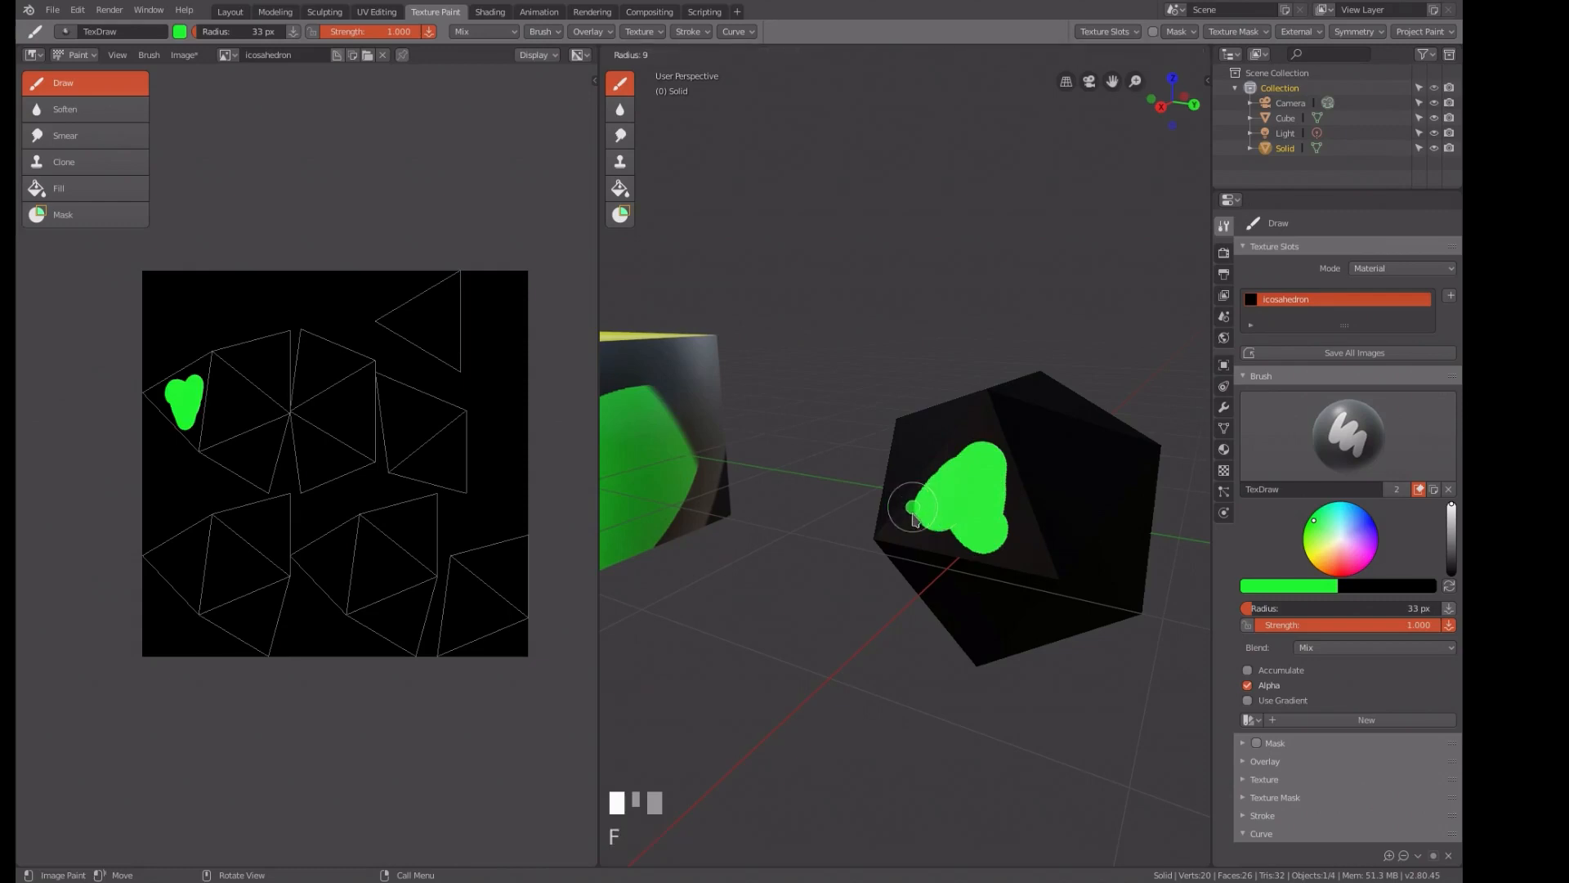
click(902, 519)
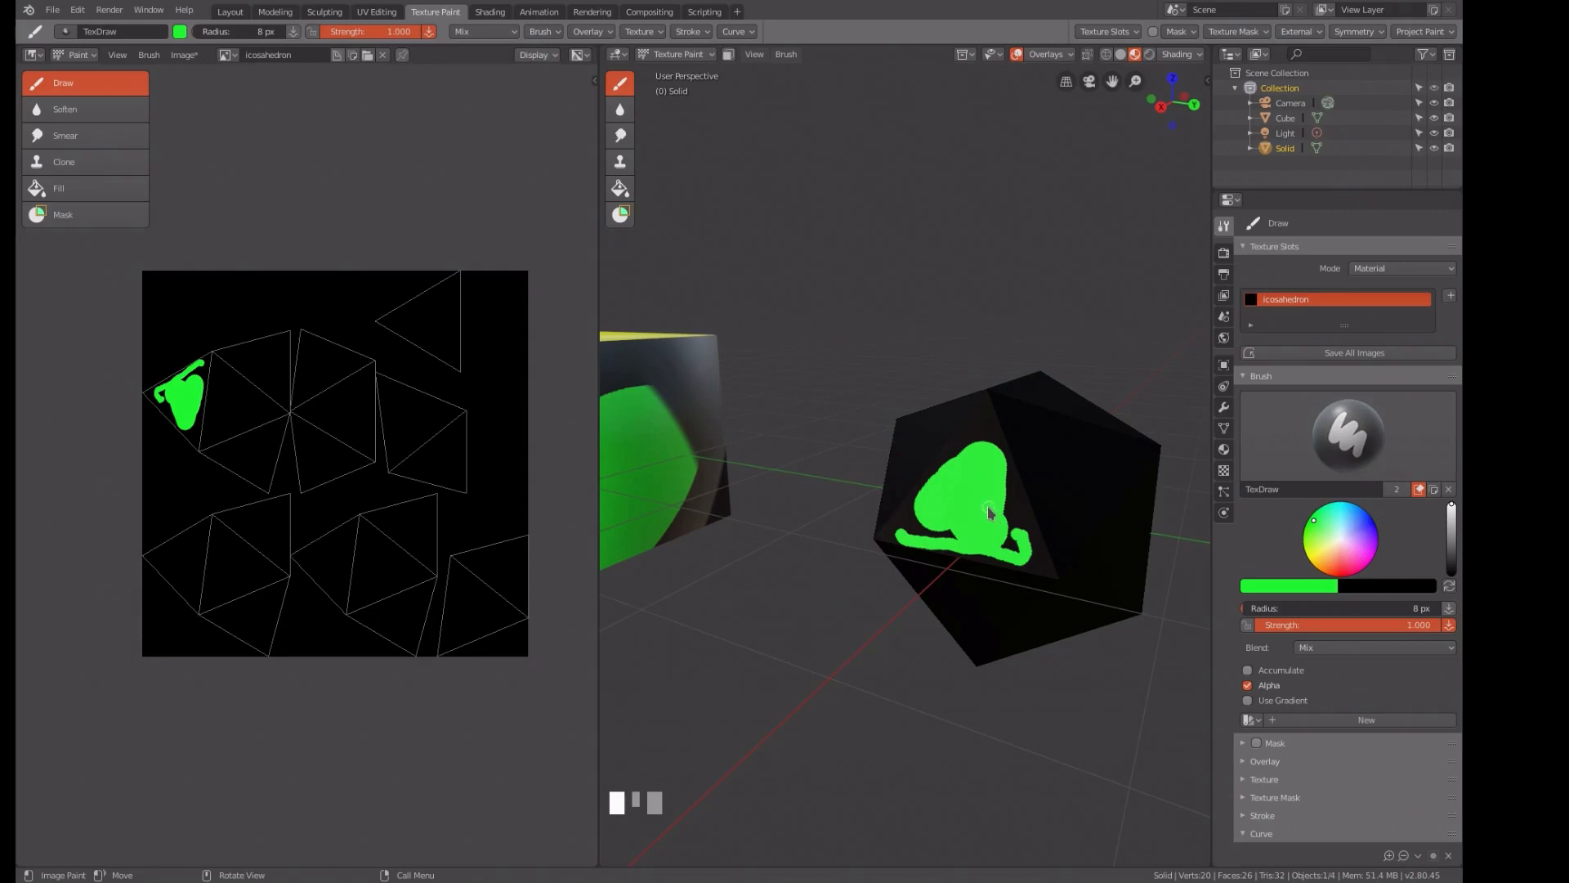
scroll(984, 587, up, 1)
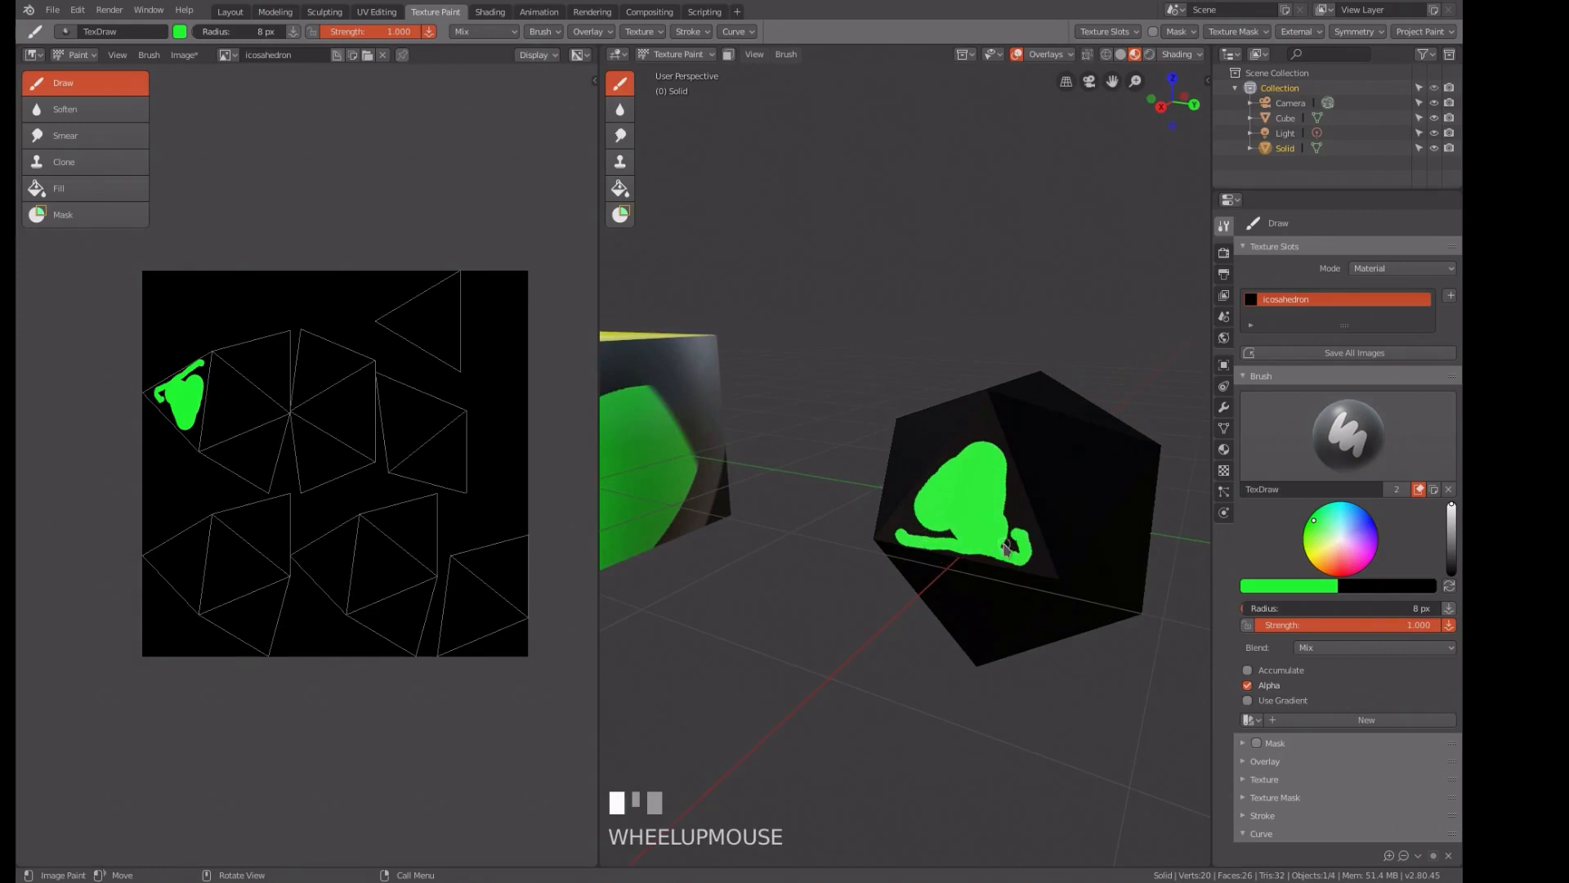
- Switch to the UV Editing workspace and unwrap the icosahedron with Smart UV Project using an island margin of 0.02
click(385, 17)
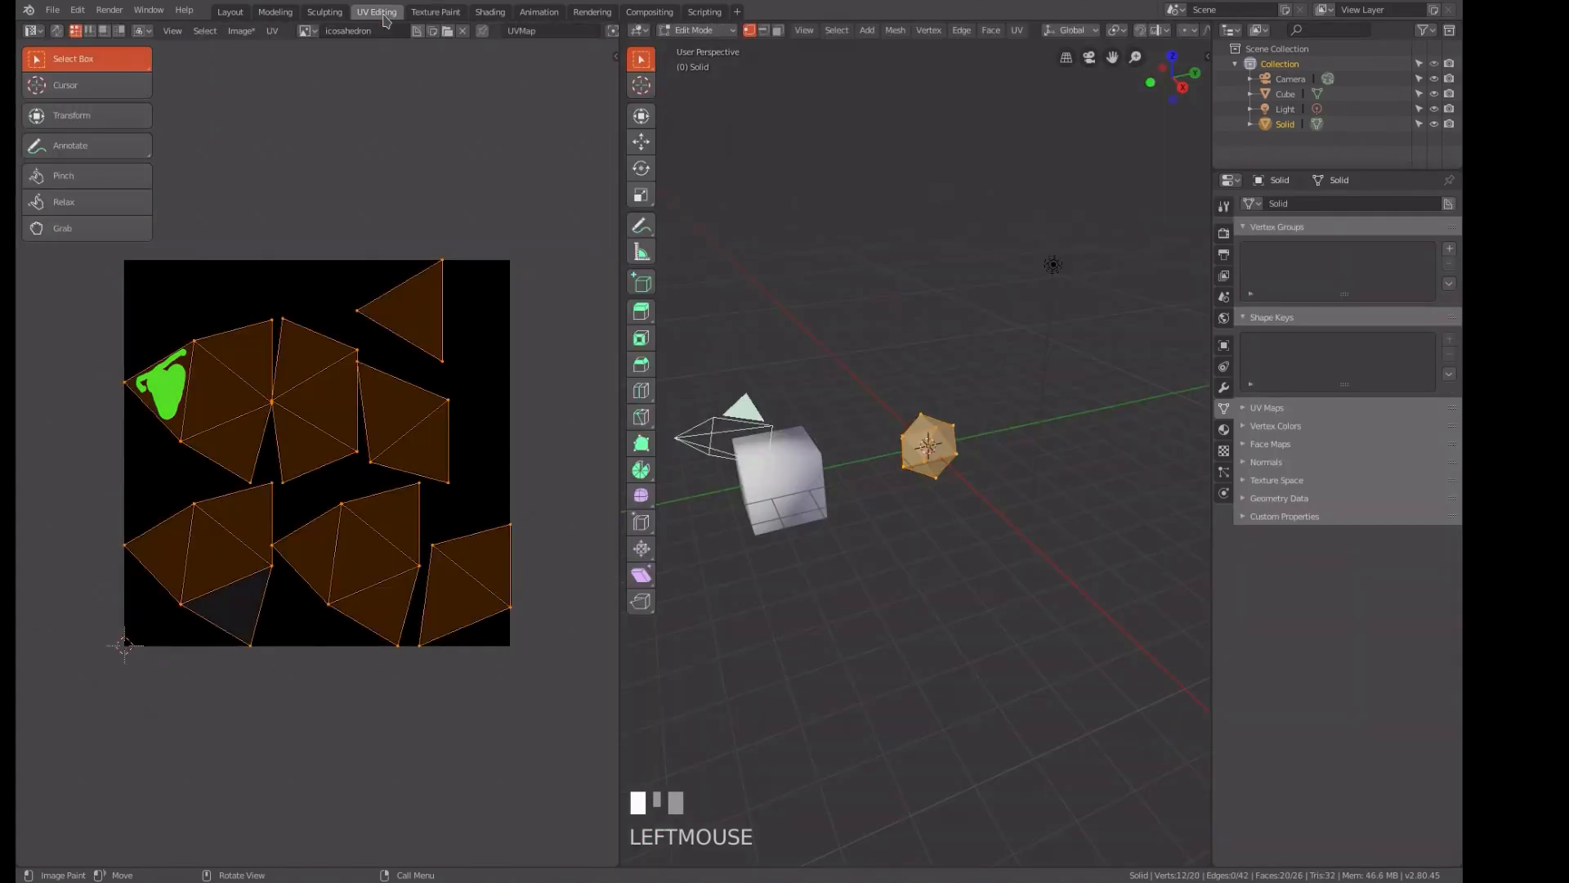
scroll(889, 427, up, 3)
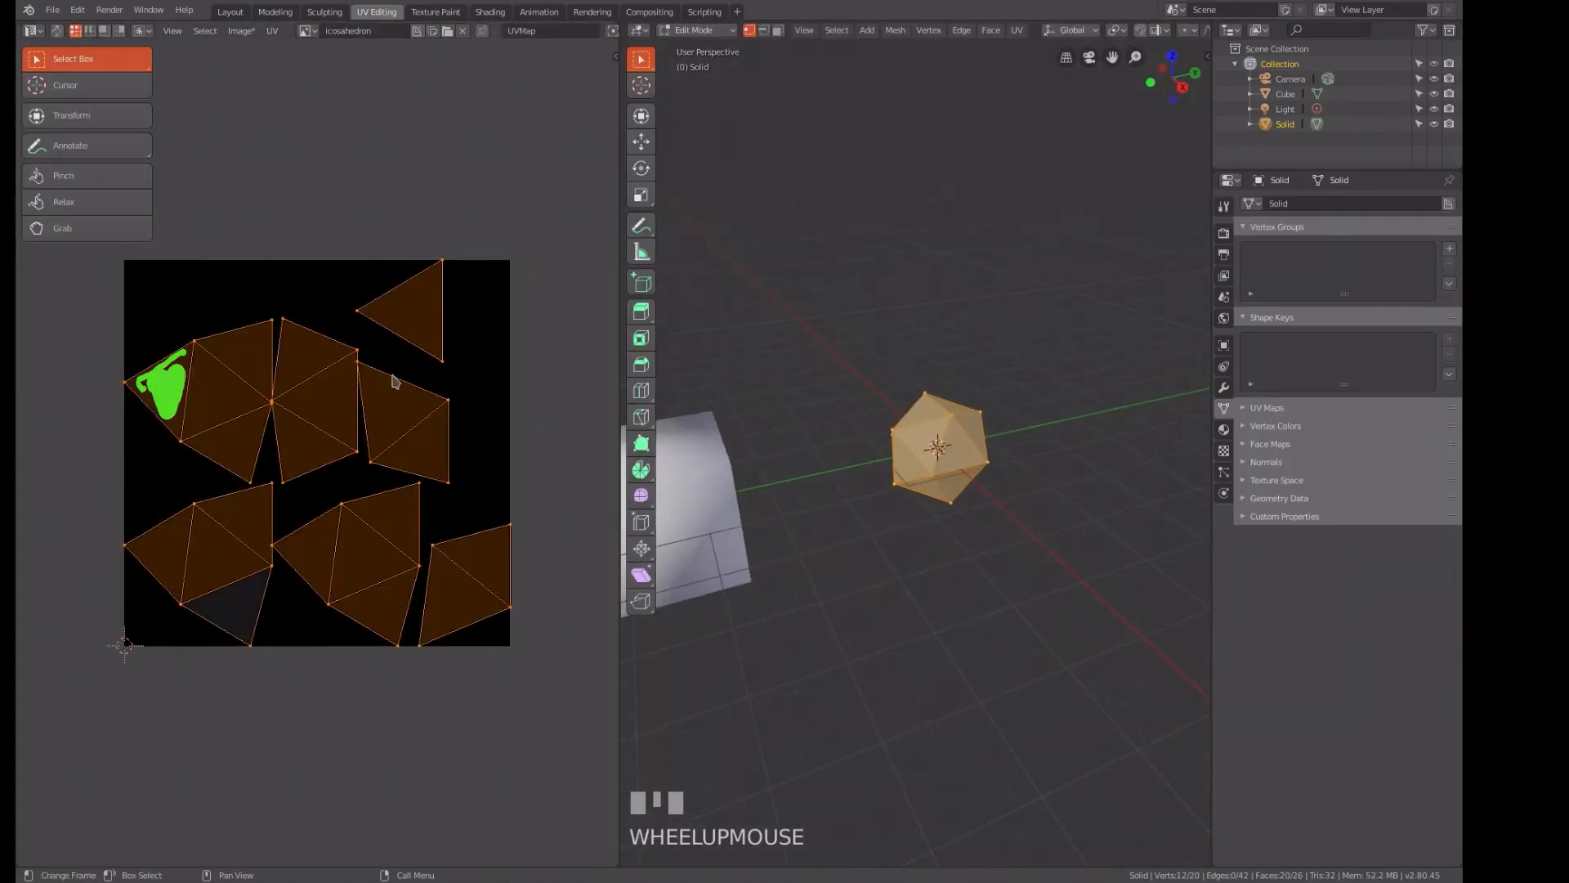
scroll(395, 380, up, 2)
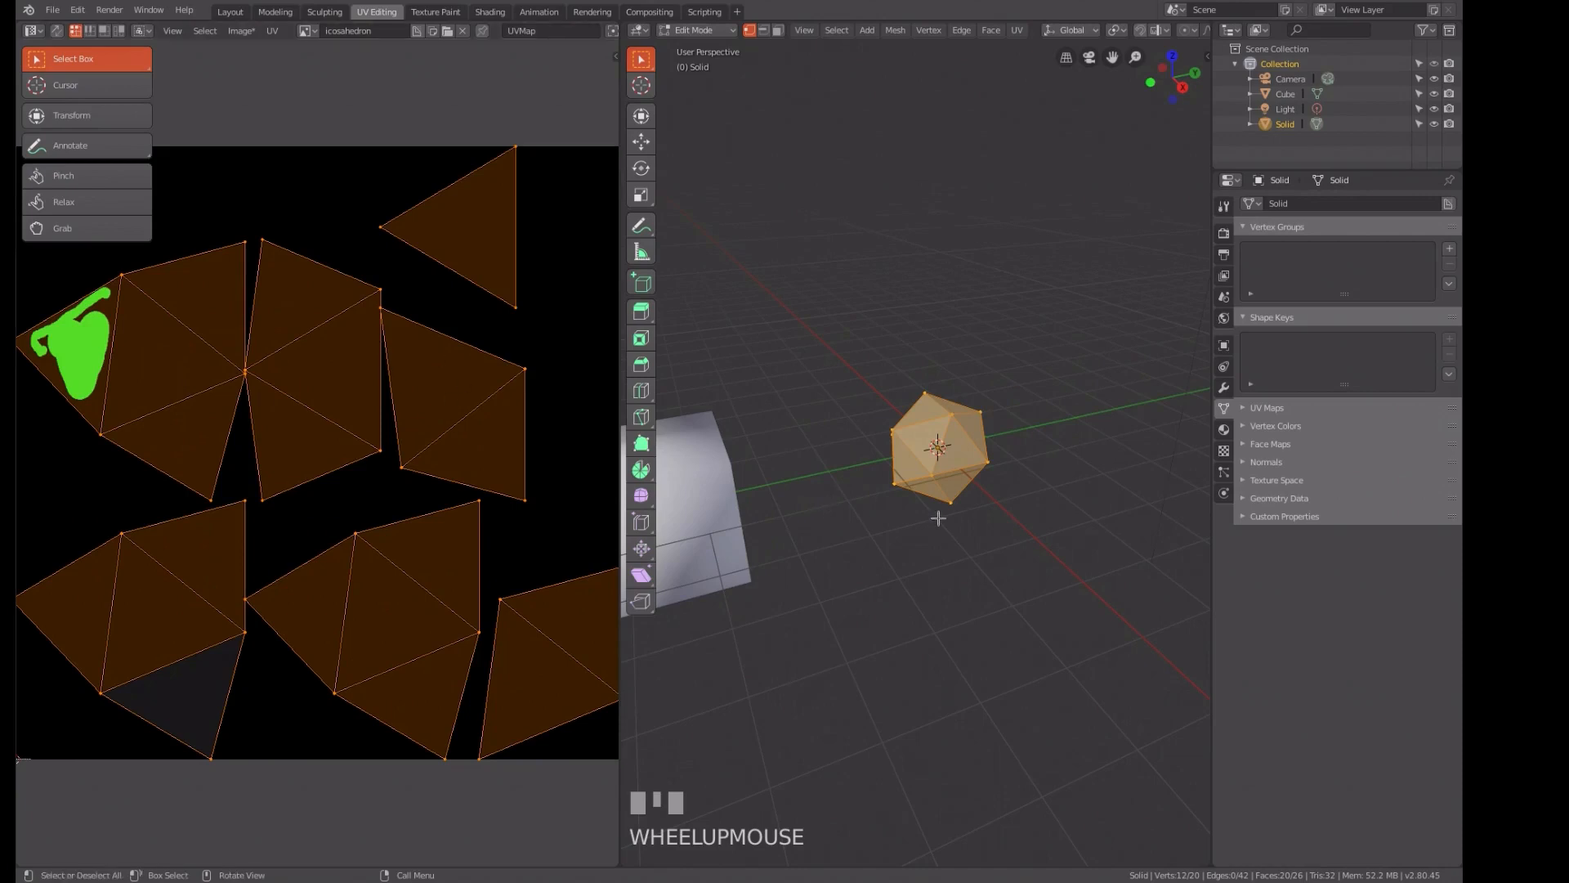
key(u)
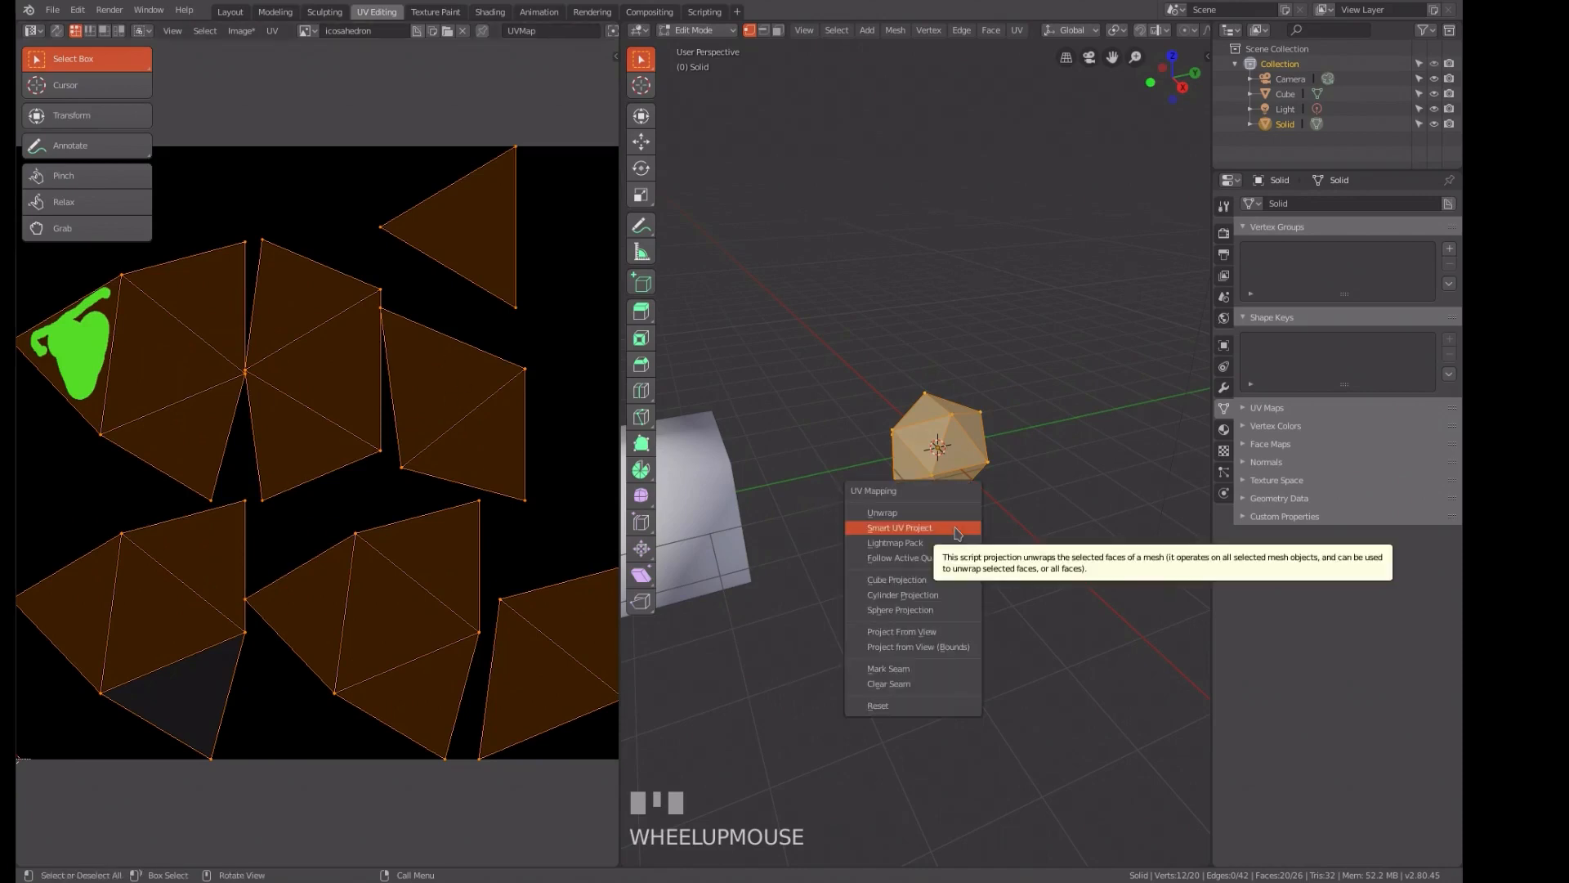
click(958, 533)
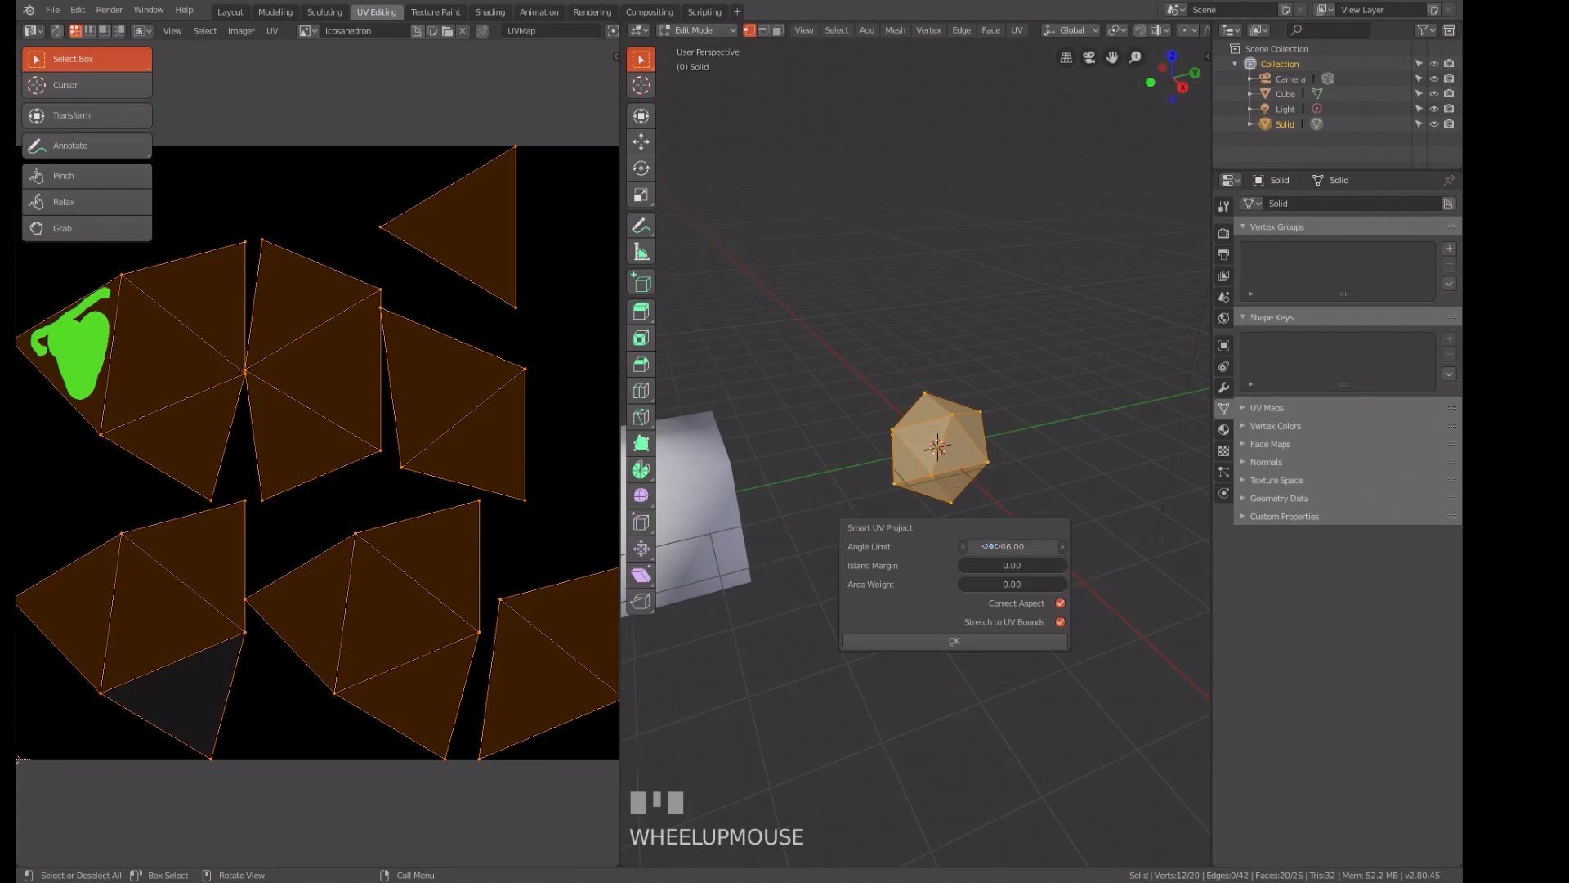
click(984, 566)
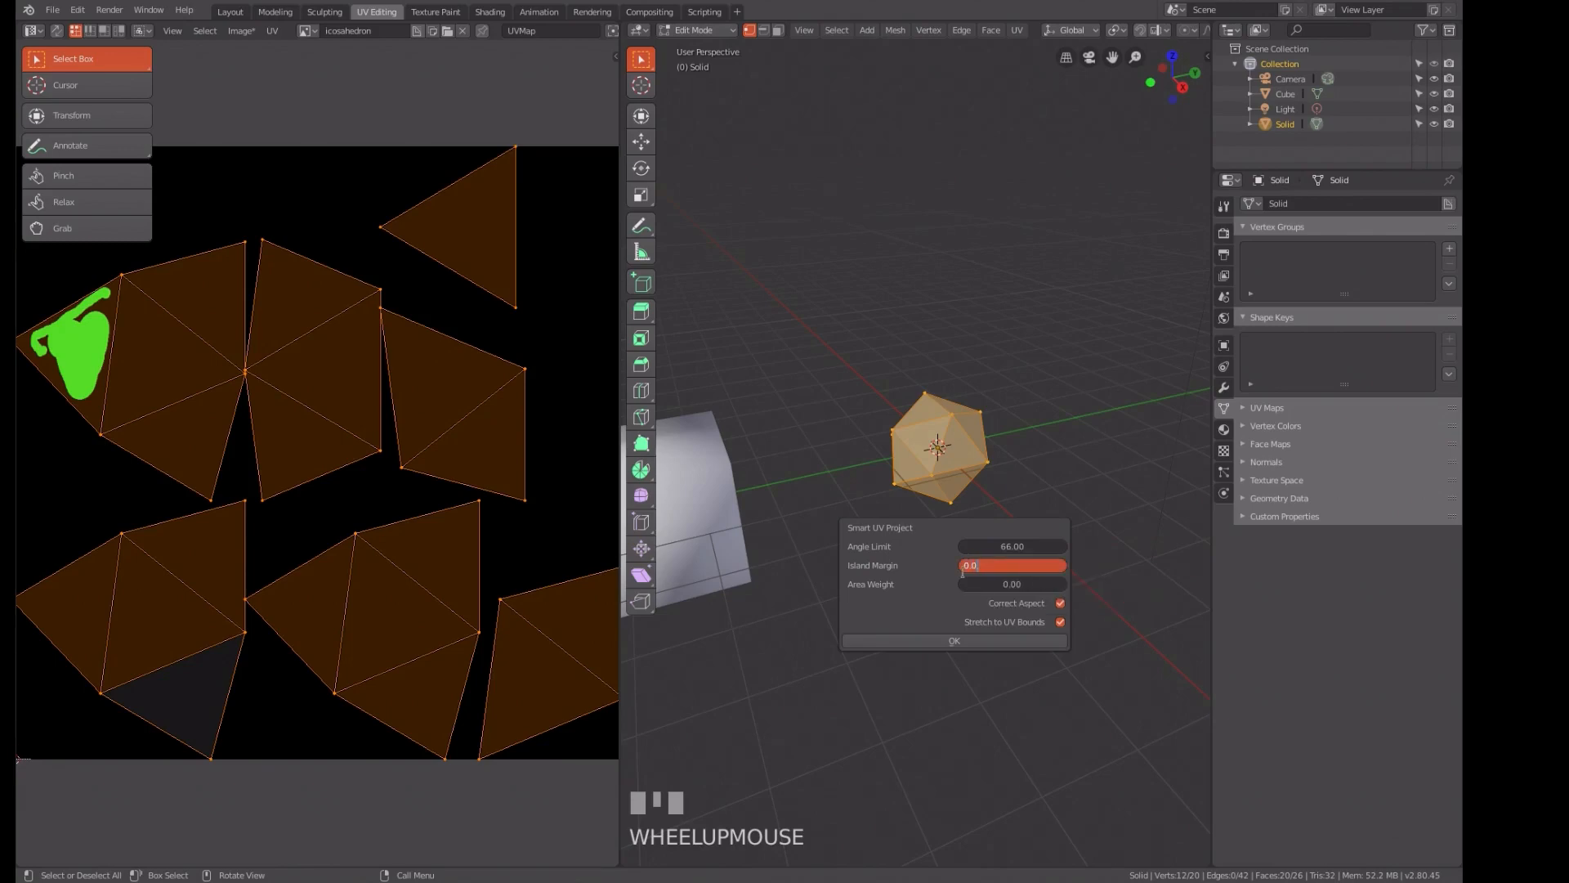
text(0.02)
key(Return)
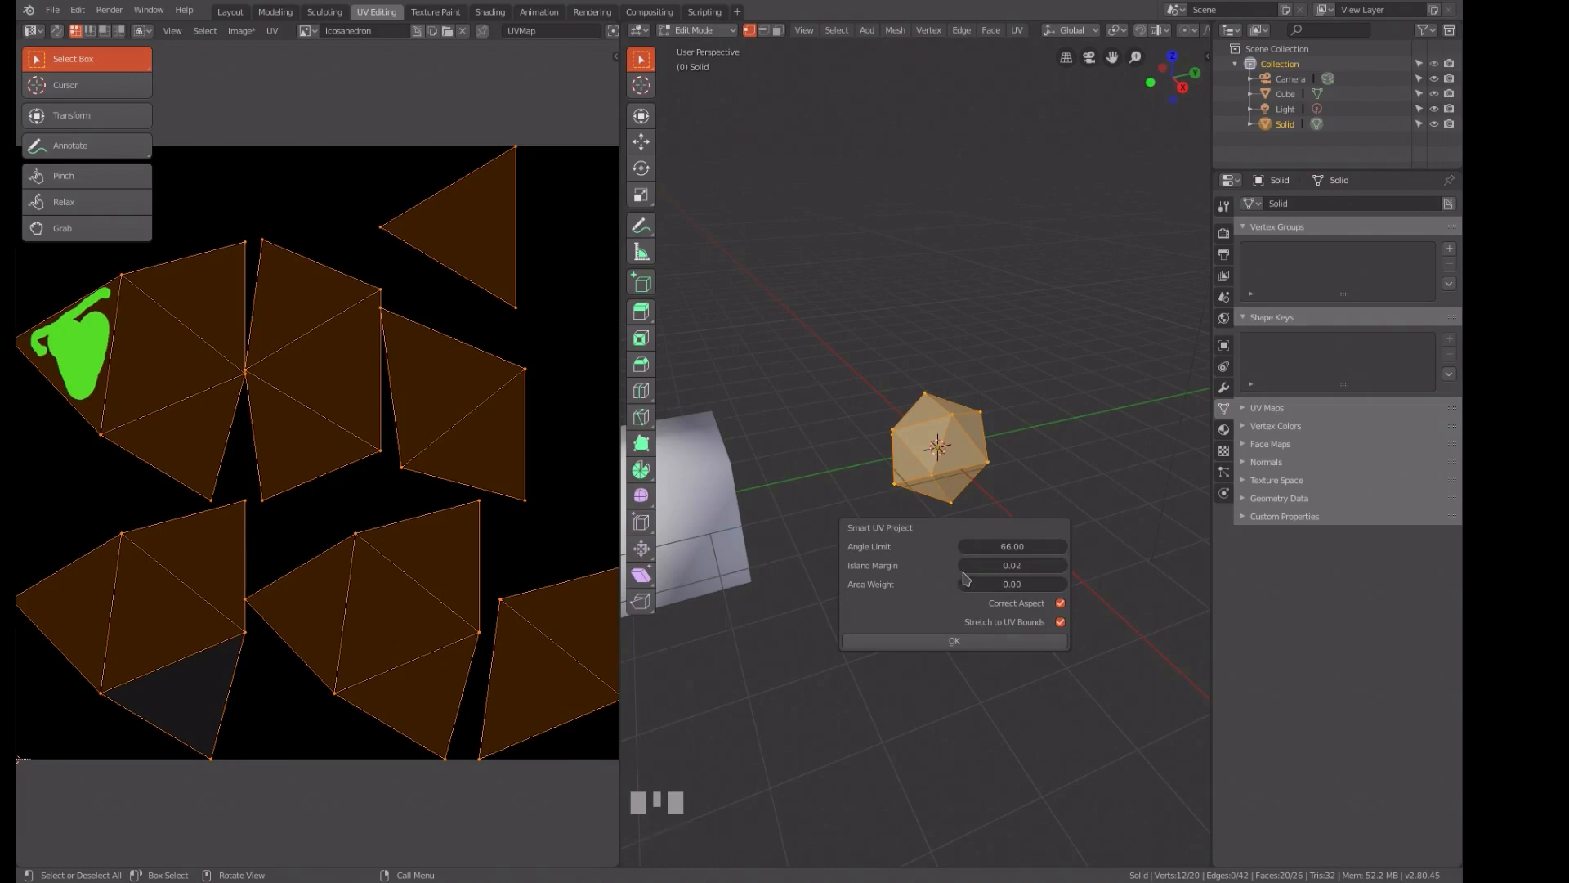
click(954, 641)
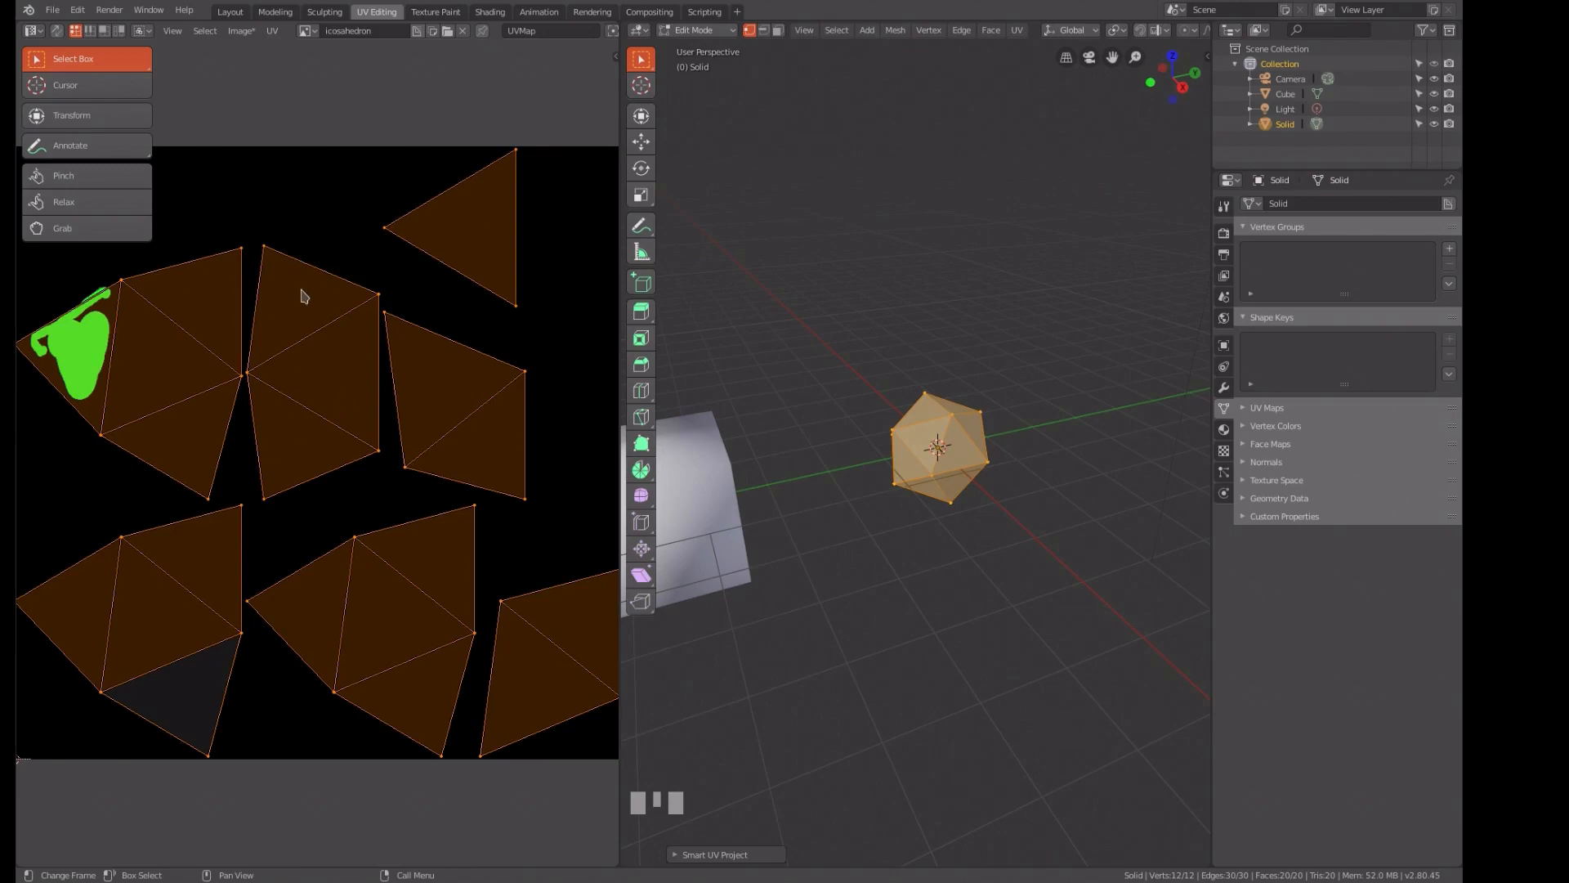
- Unwrap the icosahedron again with Smart UV Project at an angle limit of 45
key(u)
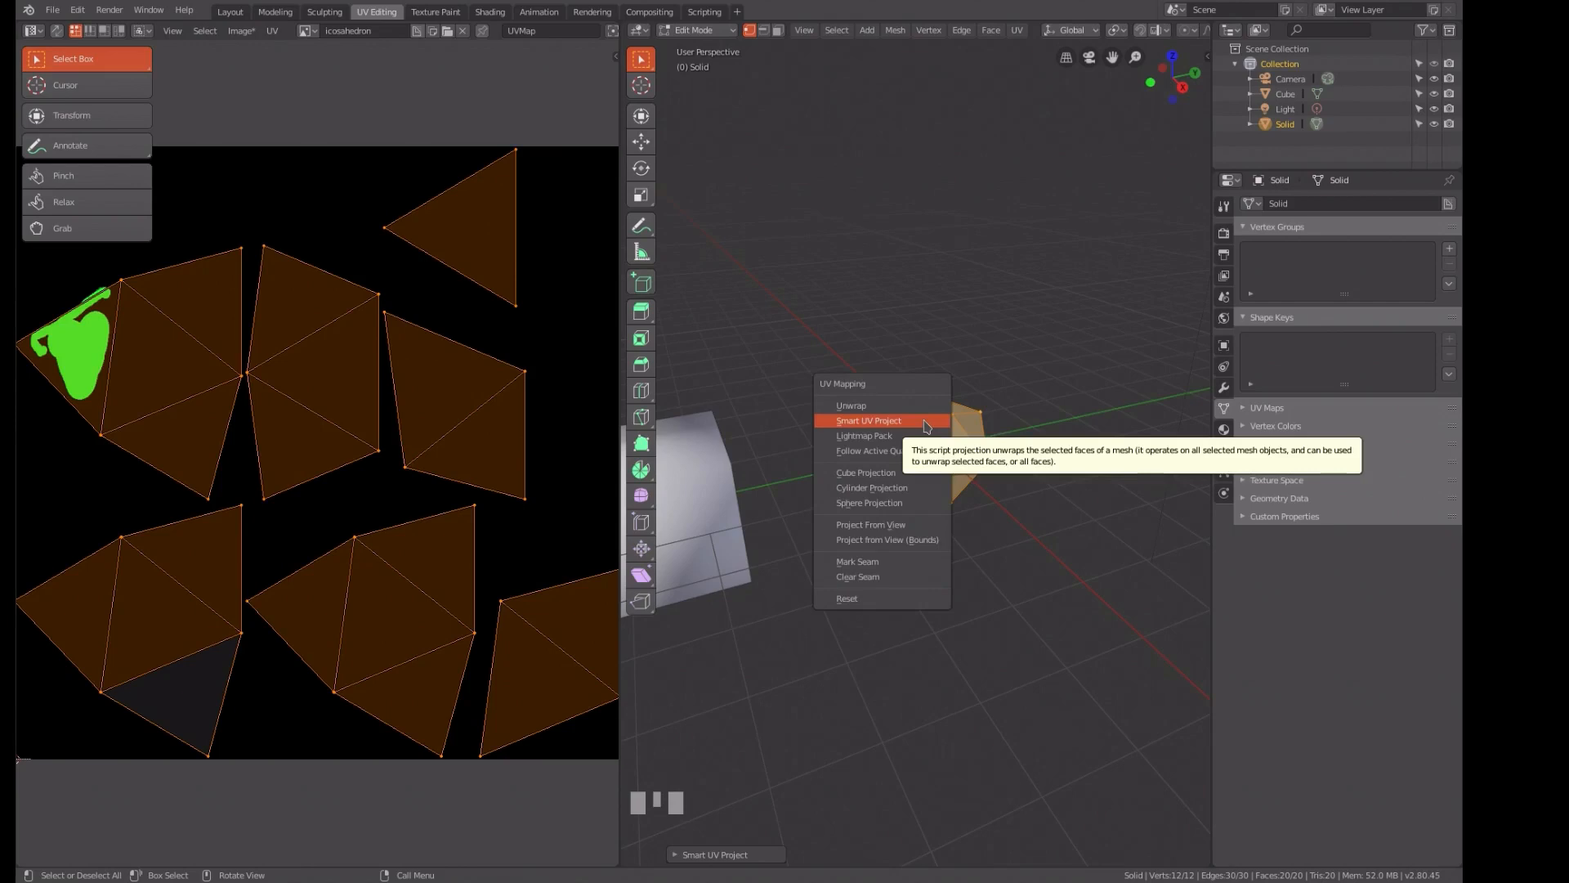
click(927, 423)
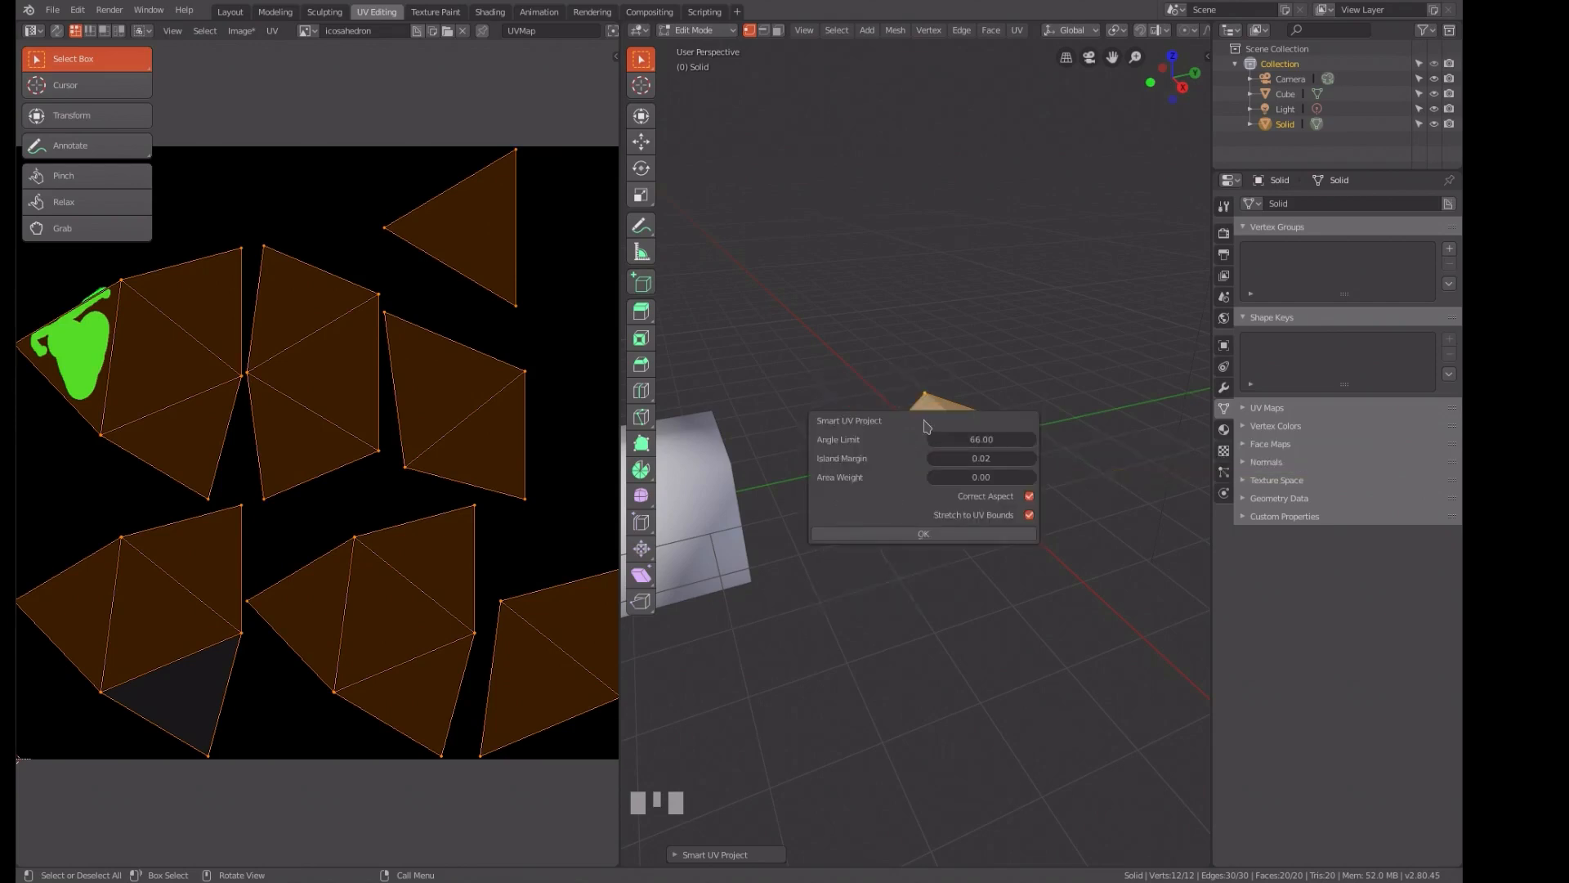
click(975, 440)
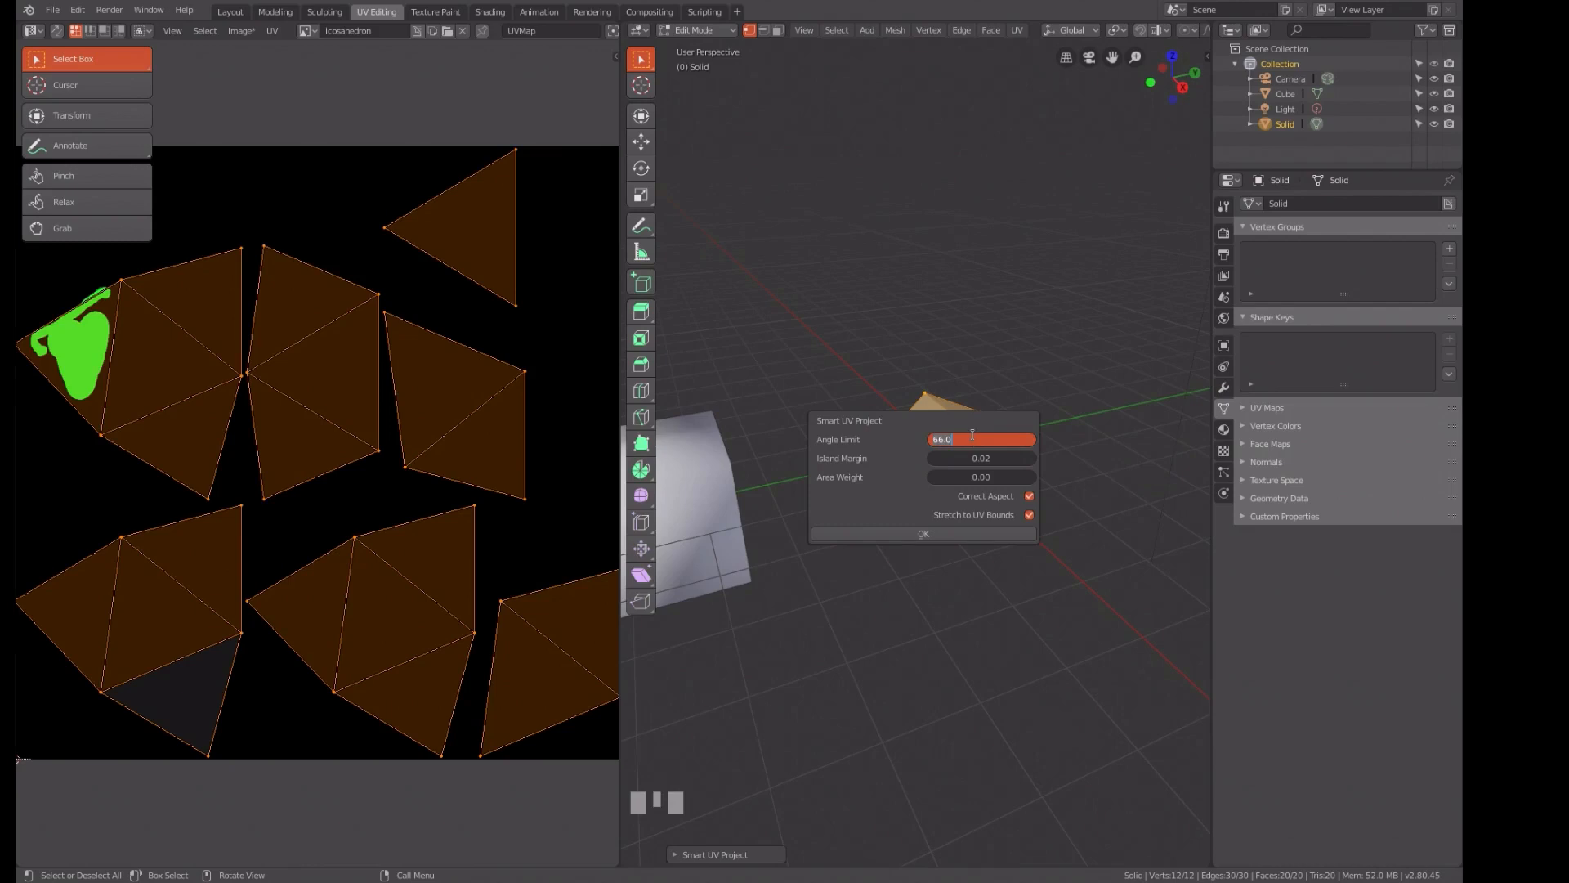
text(45)
key(Return)
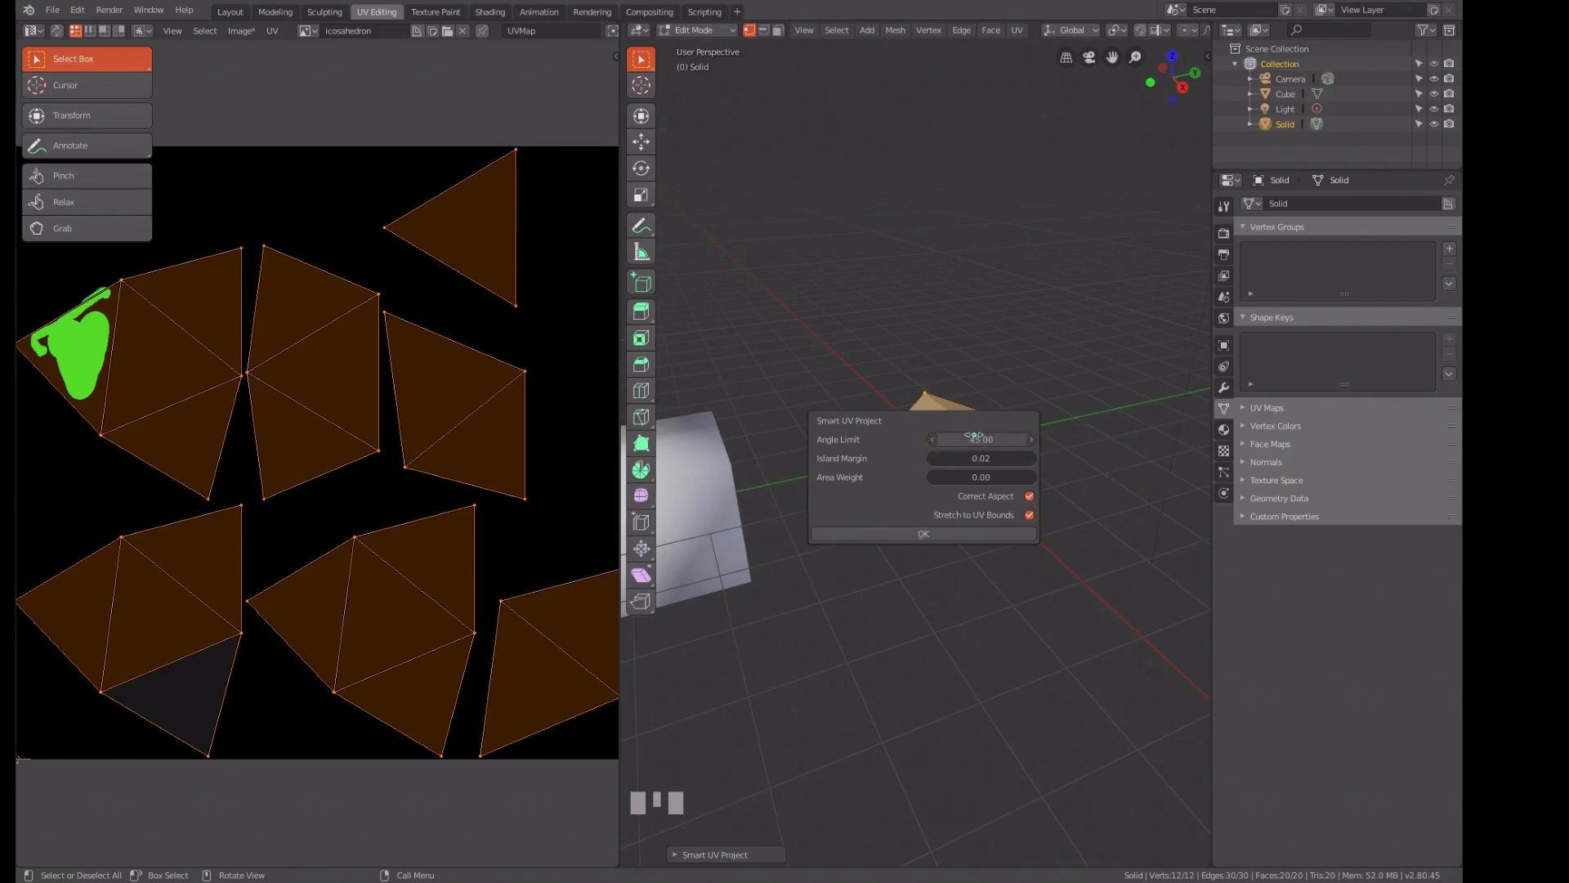
click(933, 535)
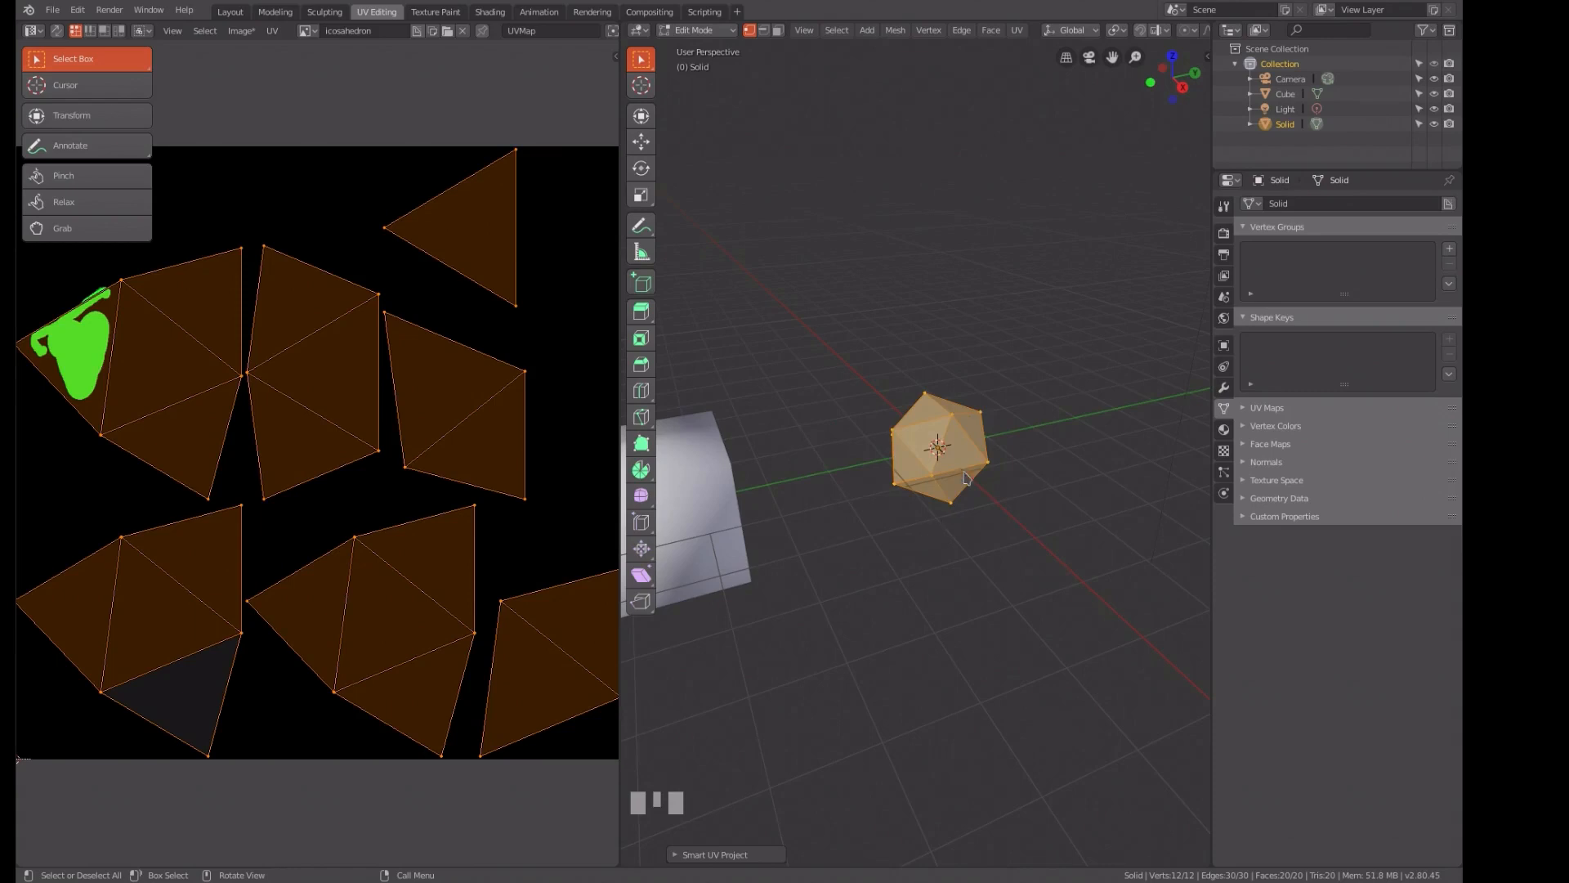
- Unwrap the icosahedron with Smart UV Project at an angle limit of 30 and inspect the resulting UV layout
key(u)
click(965, 471)
click(1002, 489)
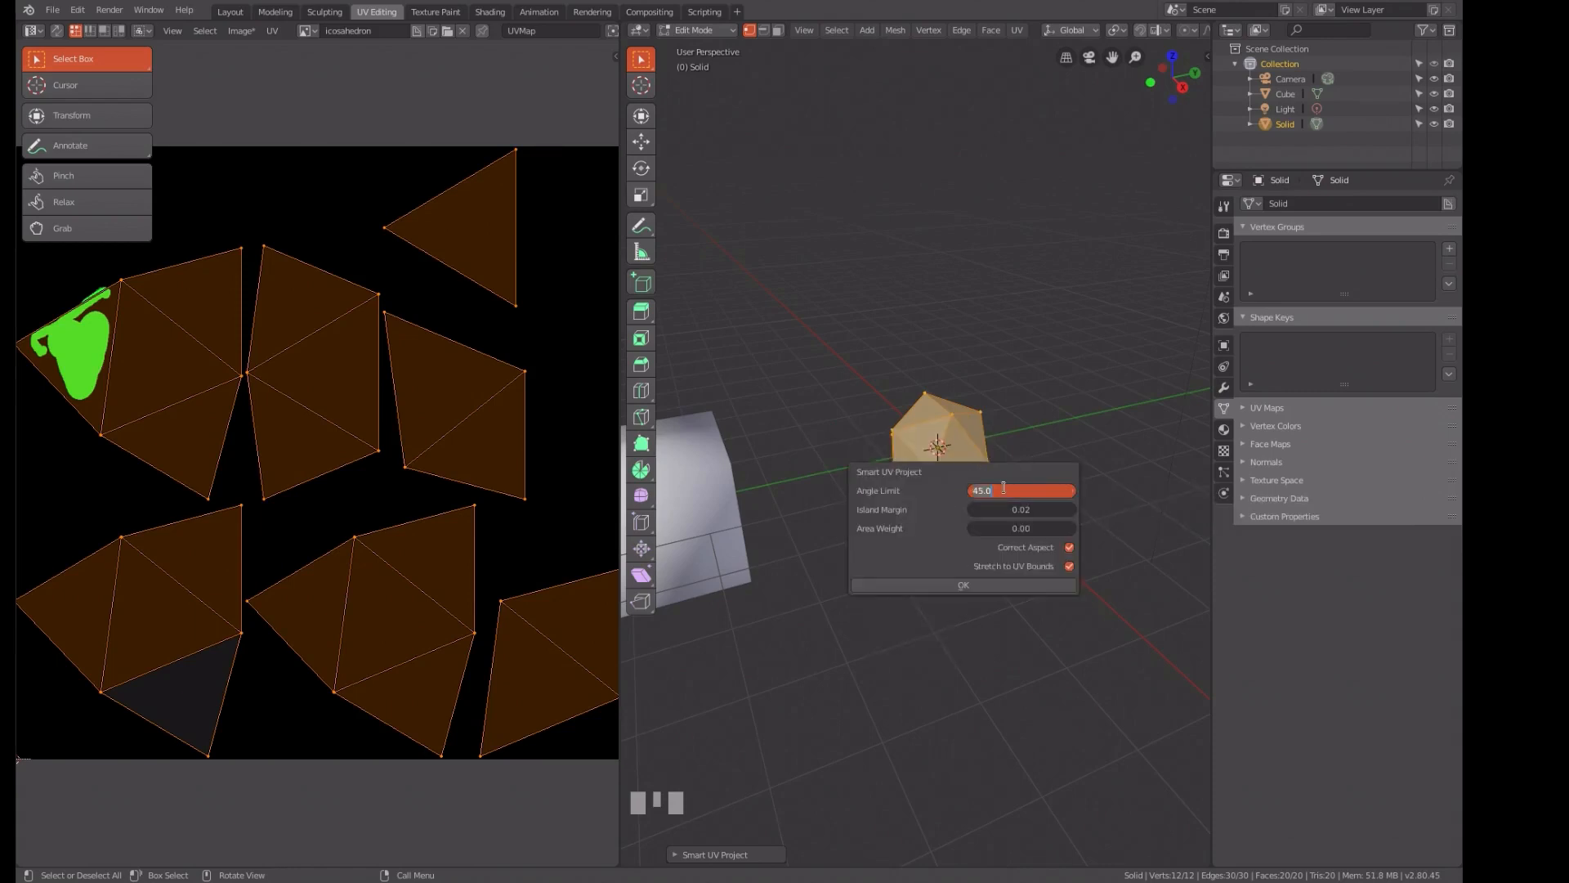
text(30)
key(Return)
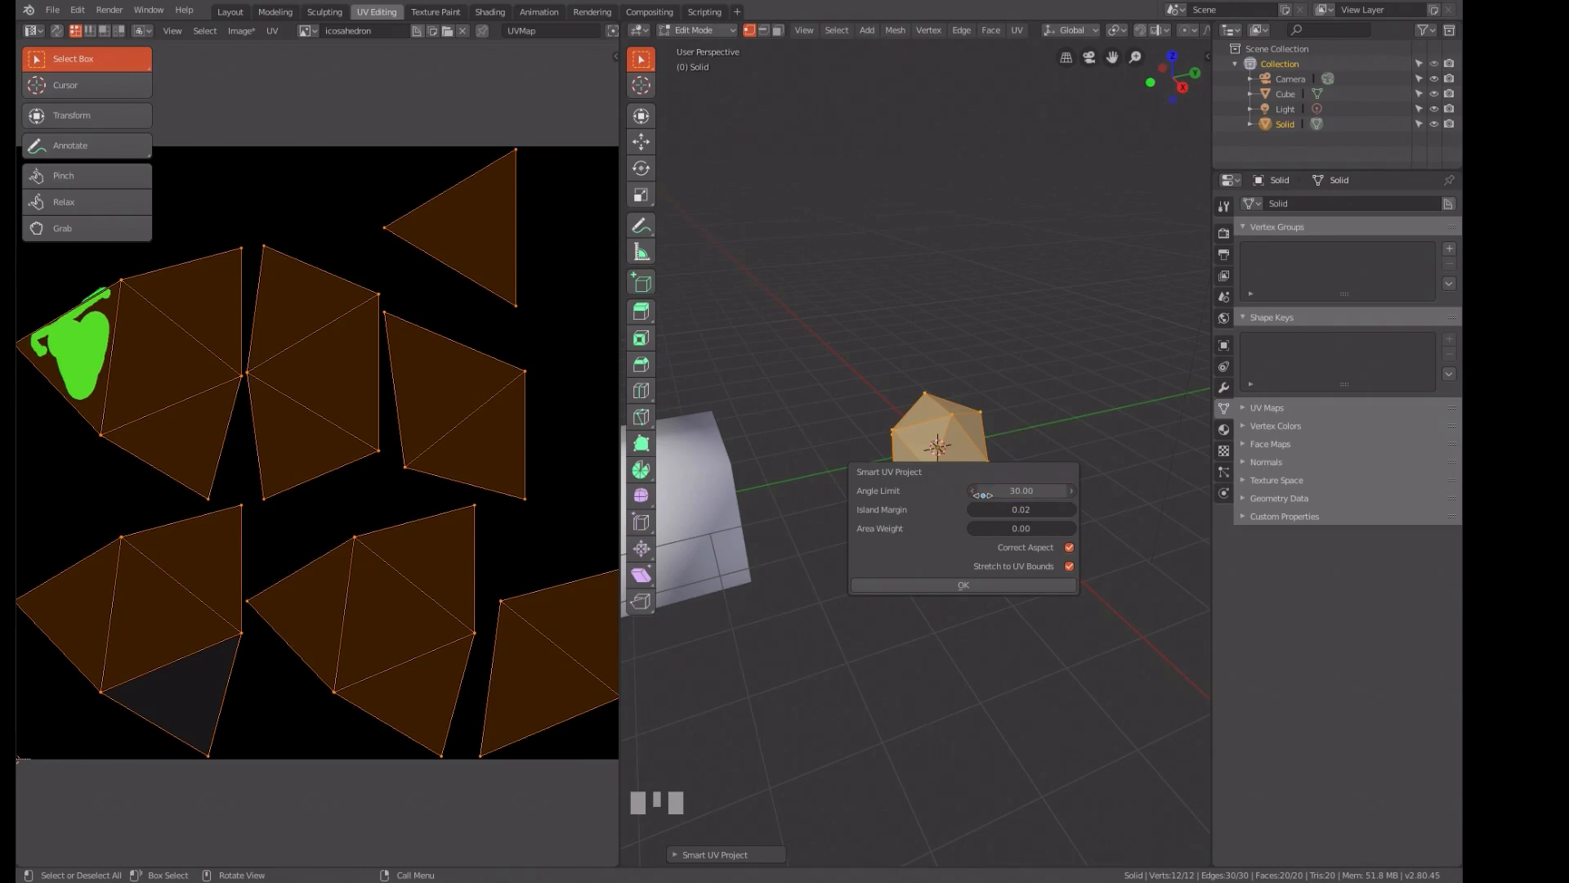
click(986, 583)
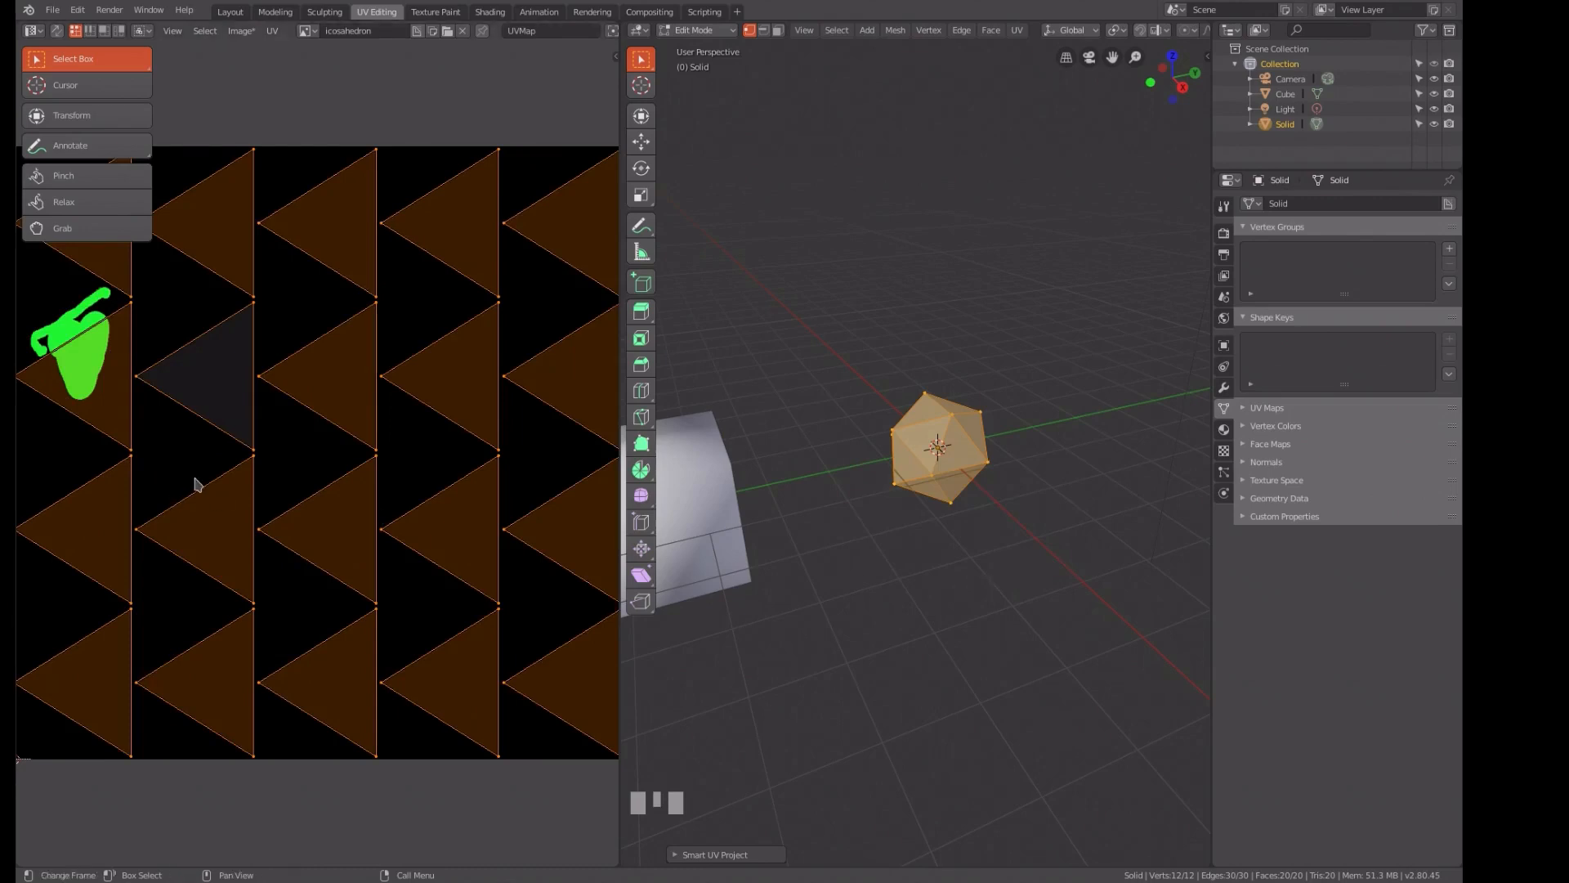
scroll(201, 470, down, 4)
scroll(208, 454, up, 2)
scroll(233, 454, up, 2)
scroll(234, 455, down, 2)
scroll(237, 454, up, 1)
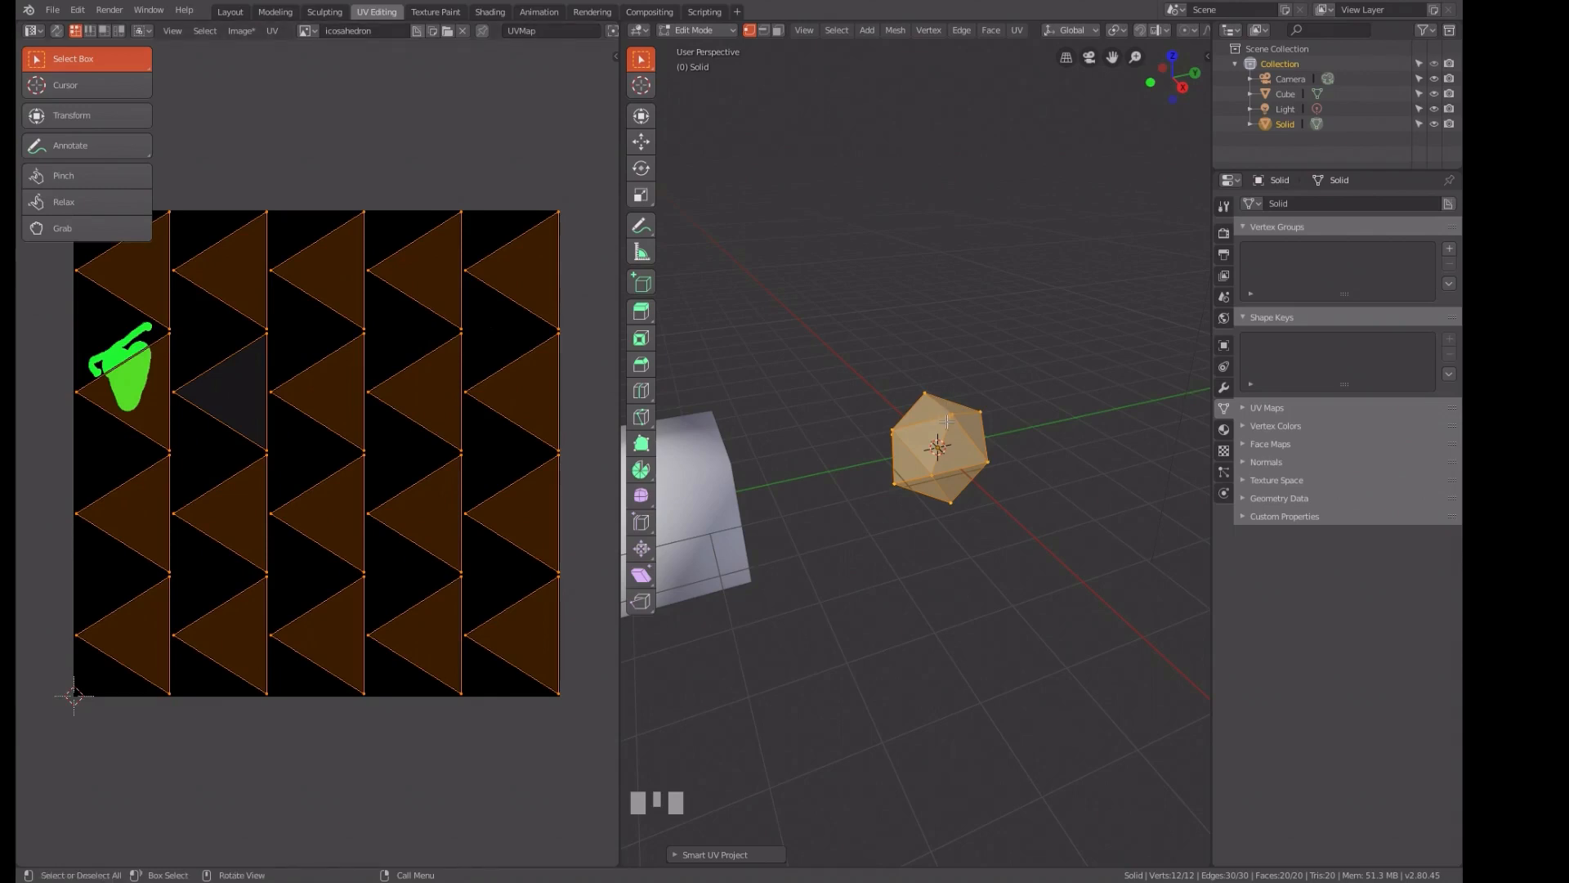
- Try a Smart UV Project unwrap of the icosahedron with the island margin set to 0.5
key(u)
click(992, 391)
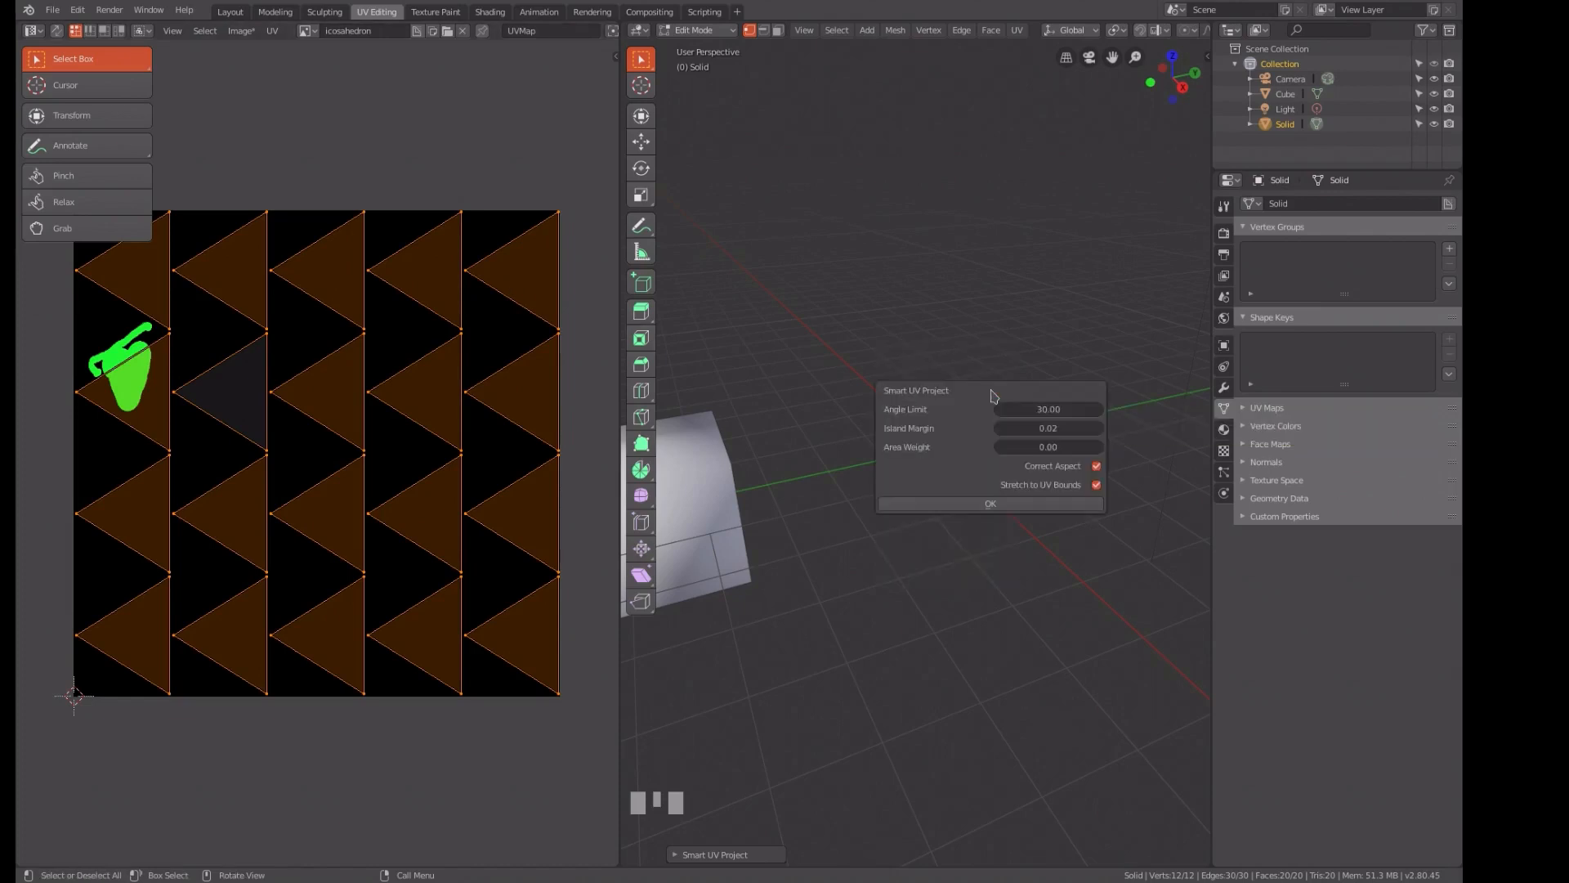
click(1024, 429)
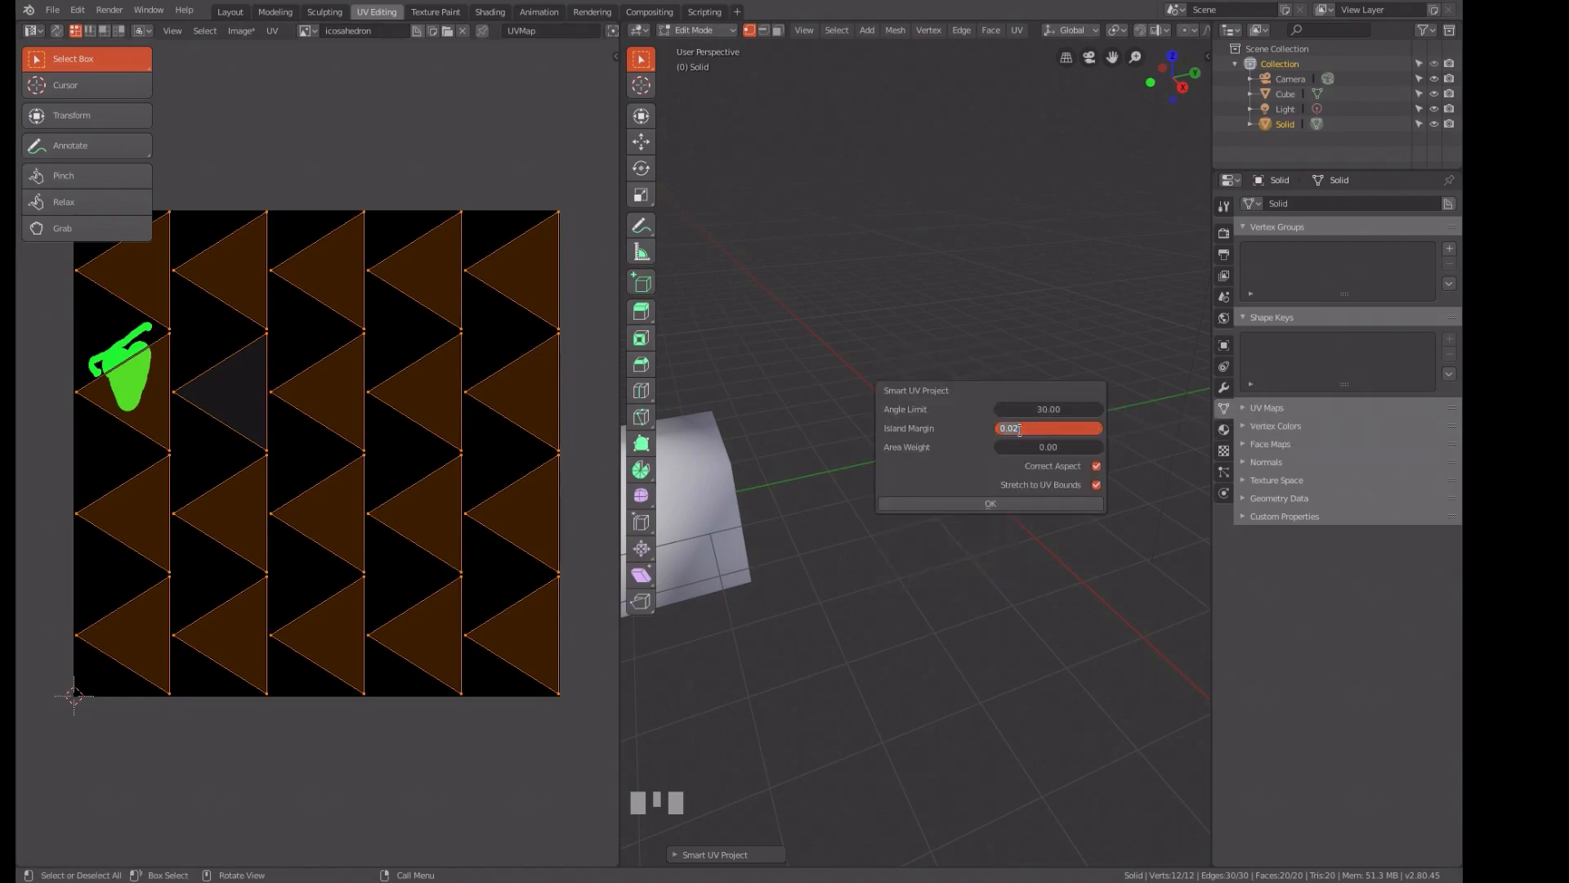
text(0.5)
key(Return)
click(990, 504)
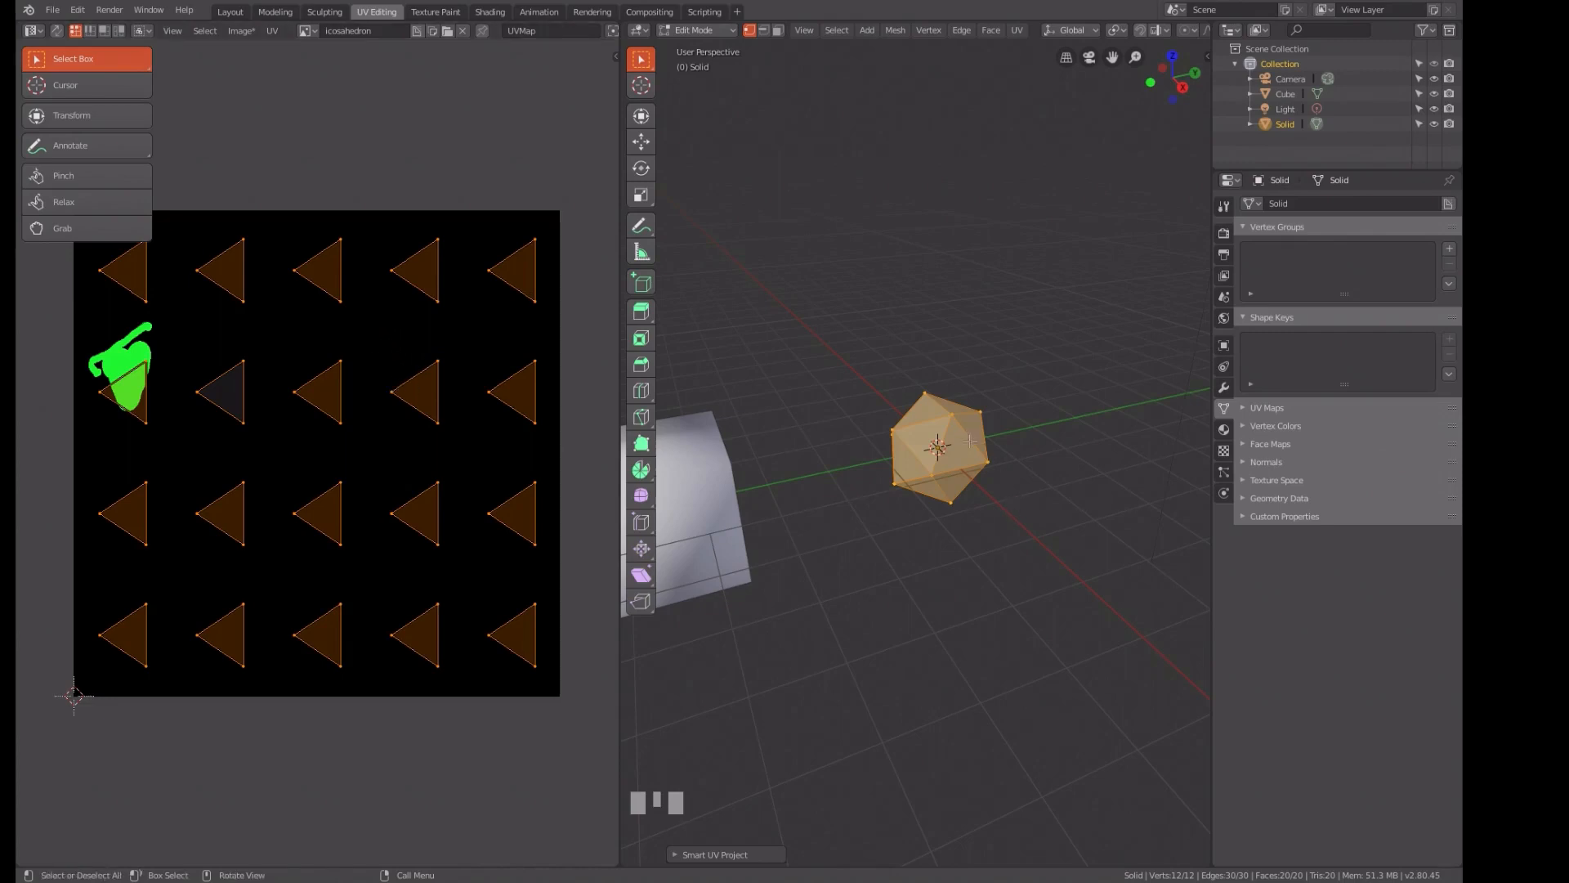
- Deselect all UVs and select only the triangle island in the upper-right corner of the UV layout
key(a)
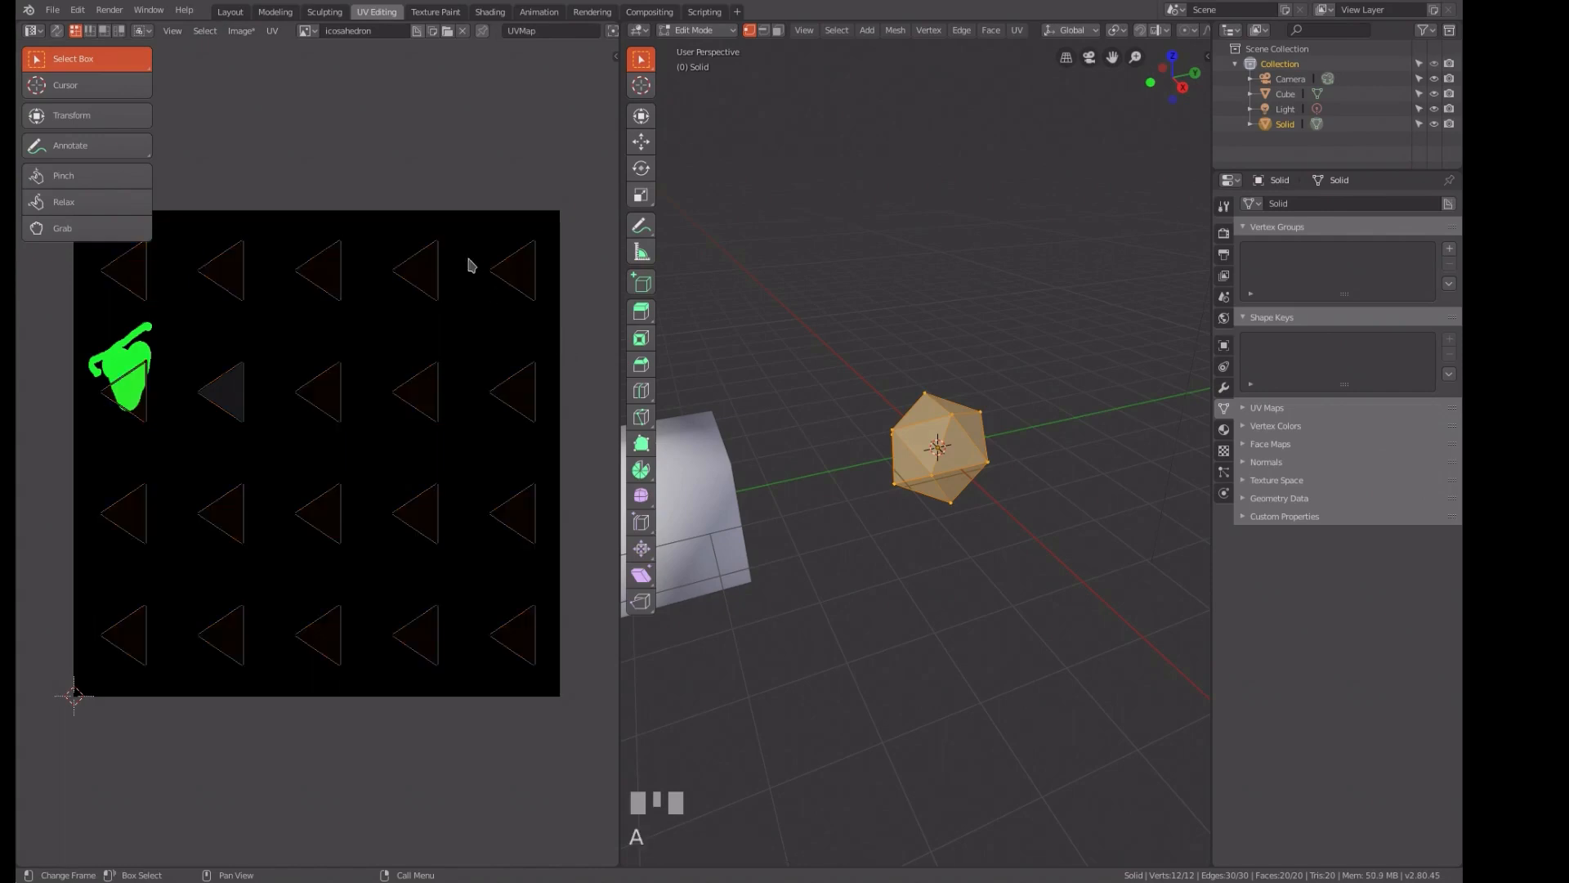
key(b)
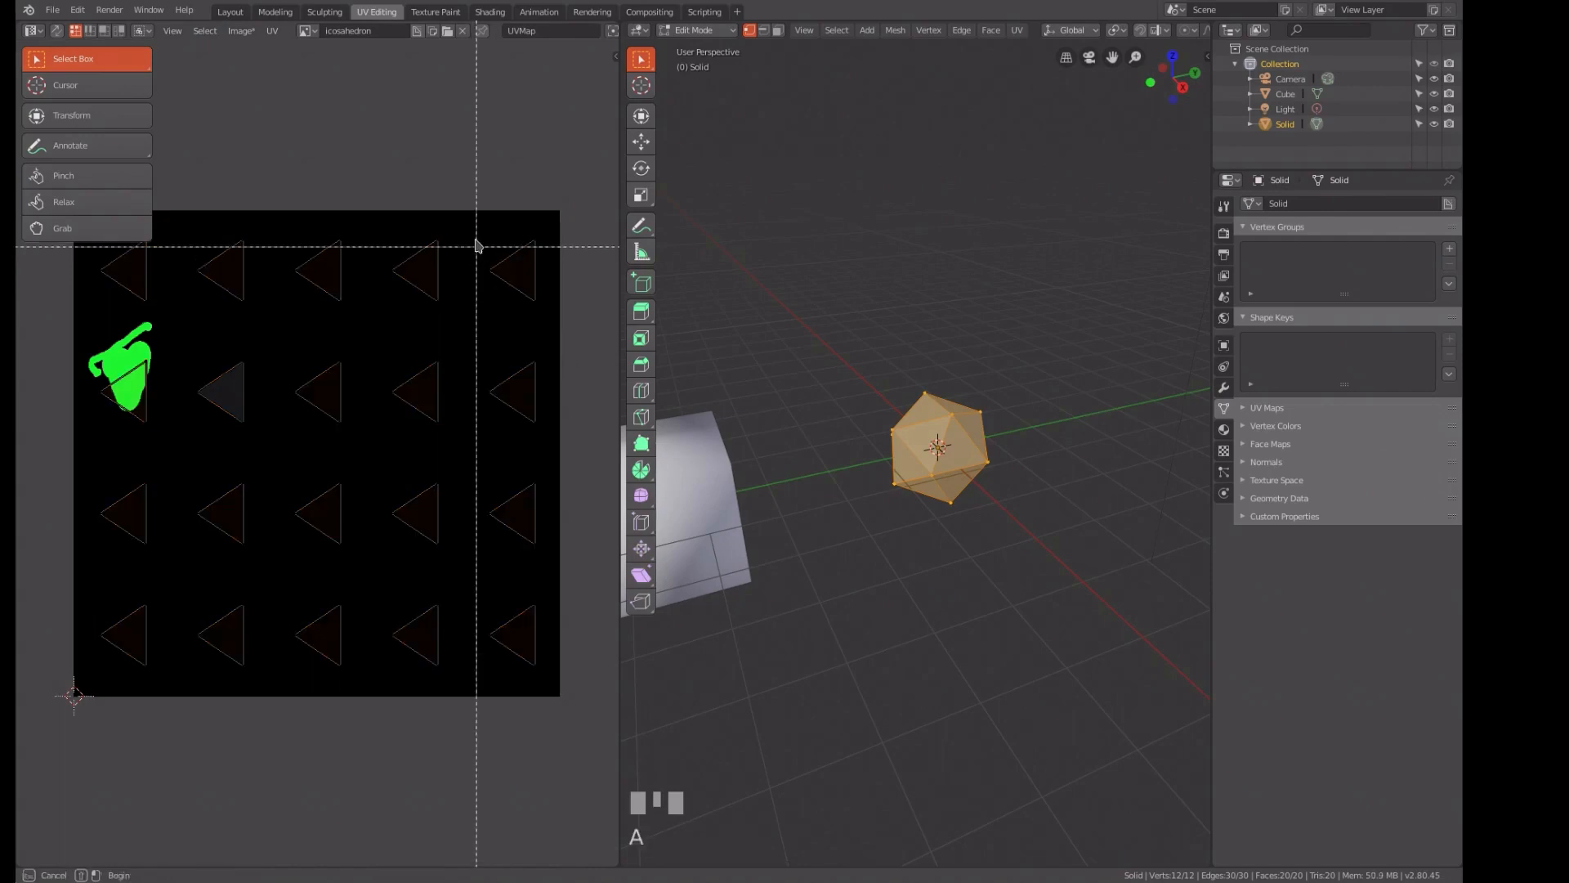
drag(477, 229, 546, 318)
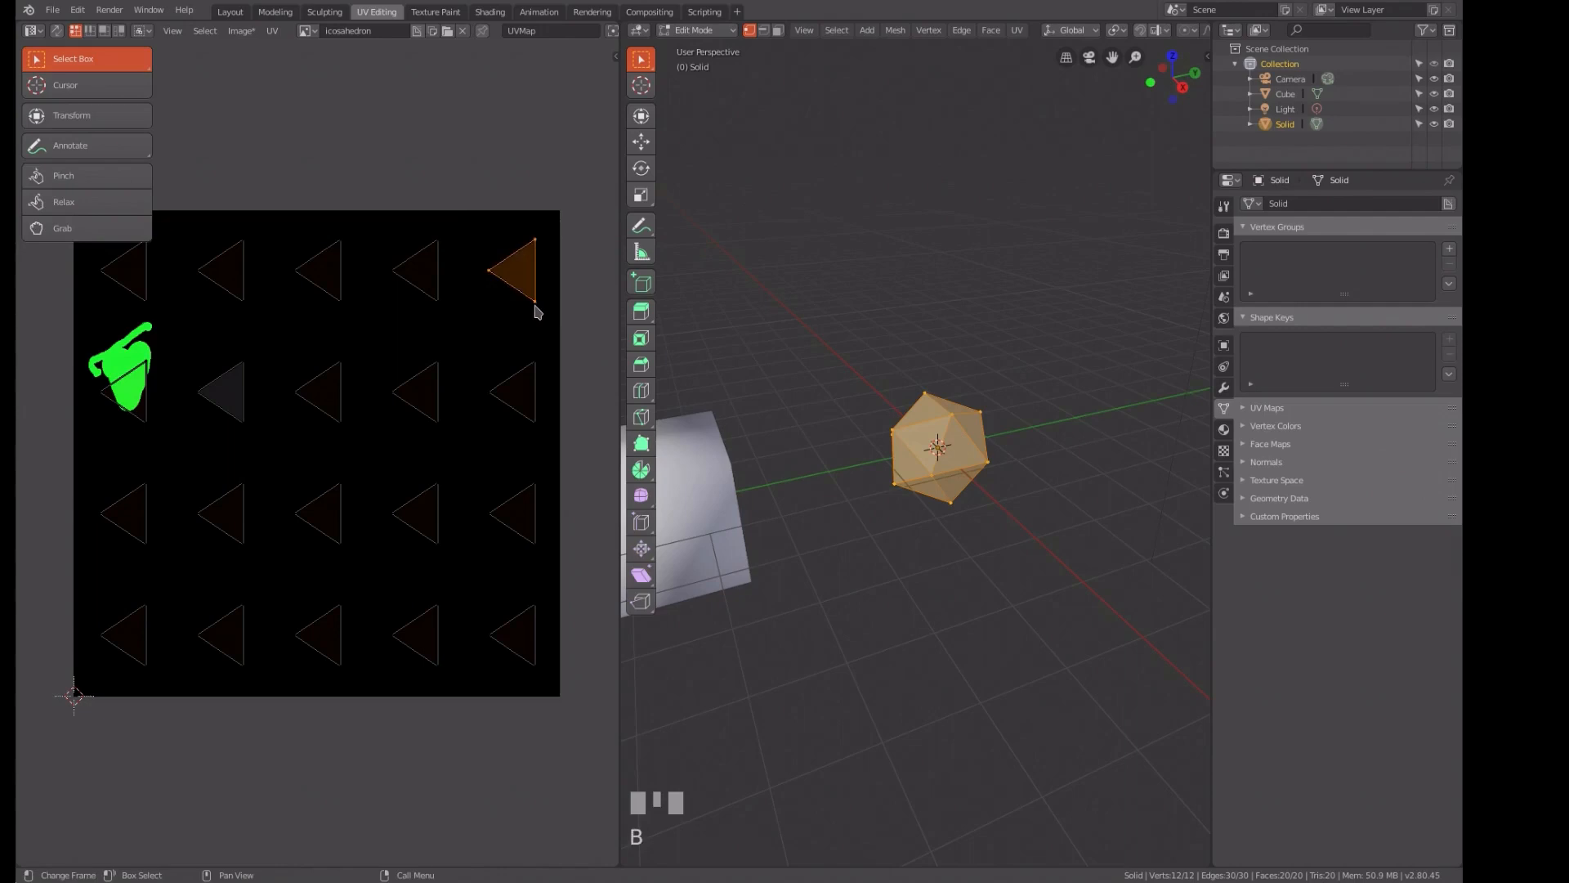
- Unwrap the icosahedron again with Smart UV Project, setting the island margin back to 0.02
key(u)
click(1035, 420)
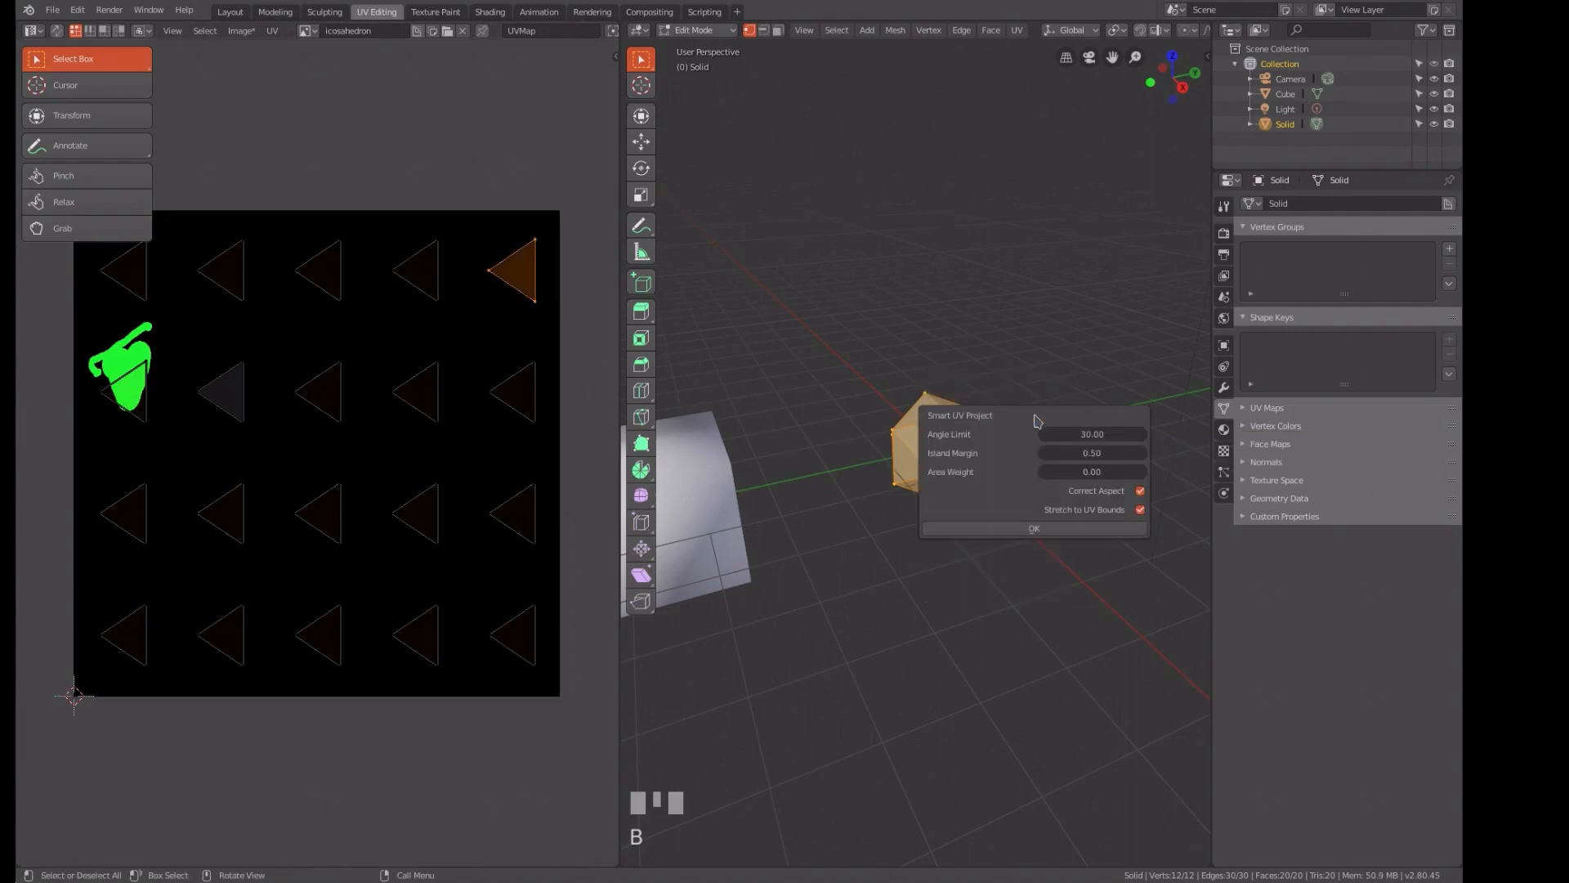
click(1074, 454)
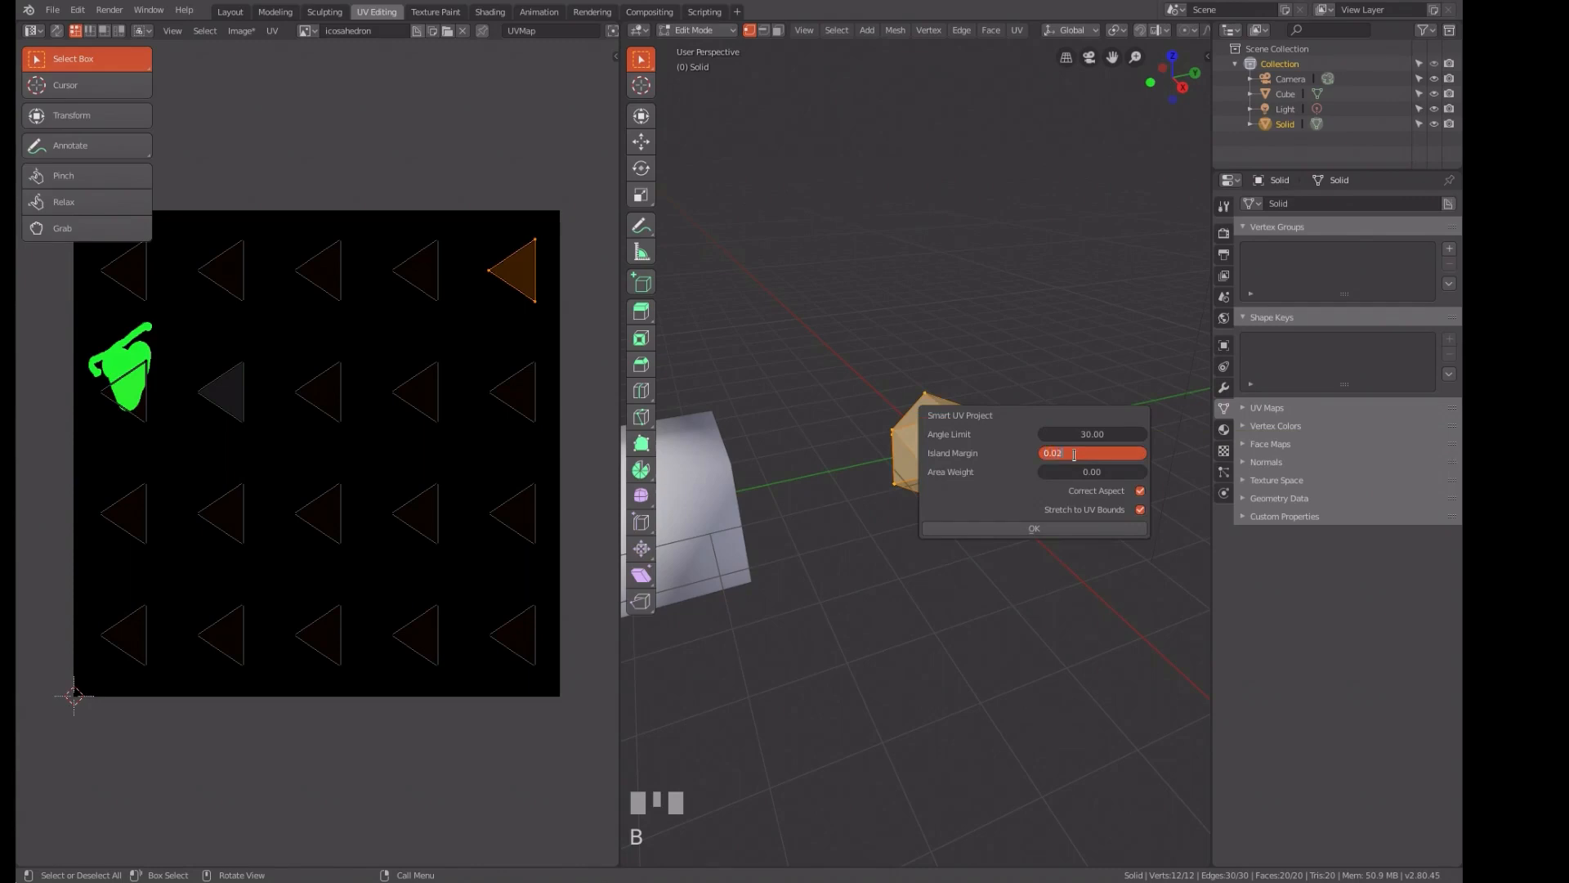
key(Return)
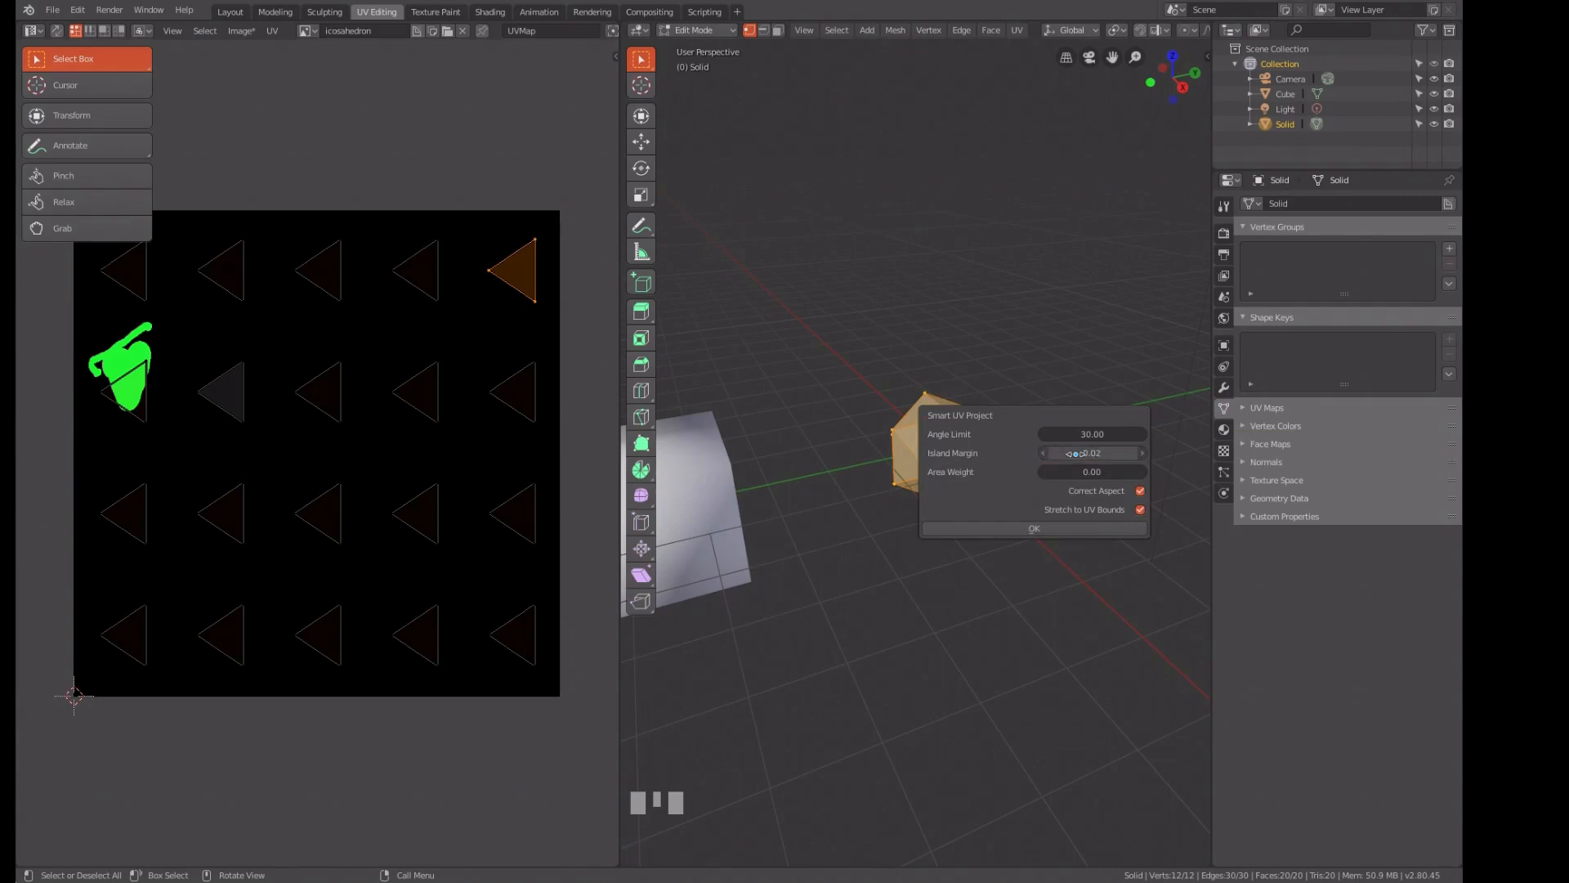
click(1061, 530)
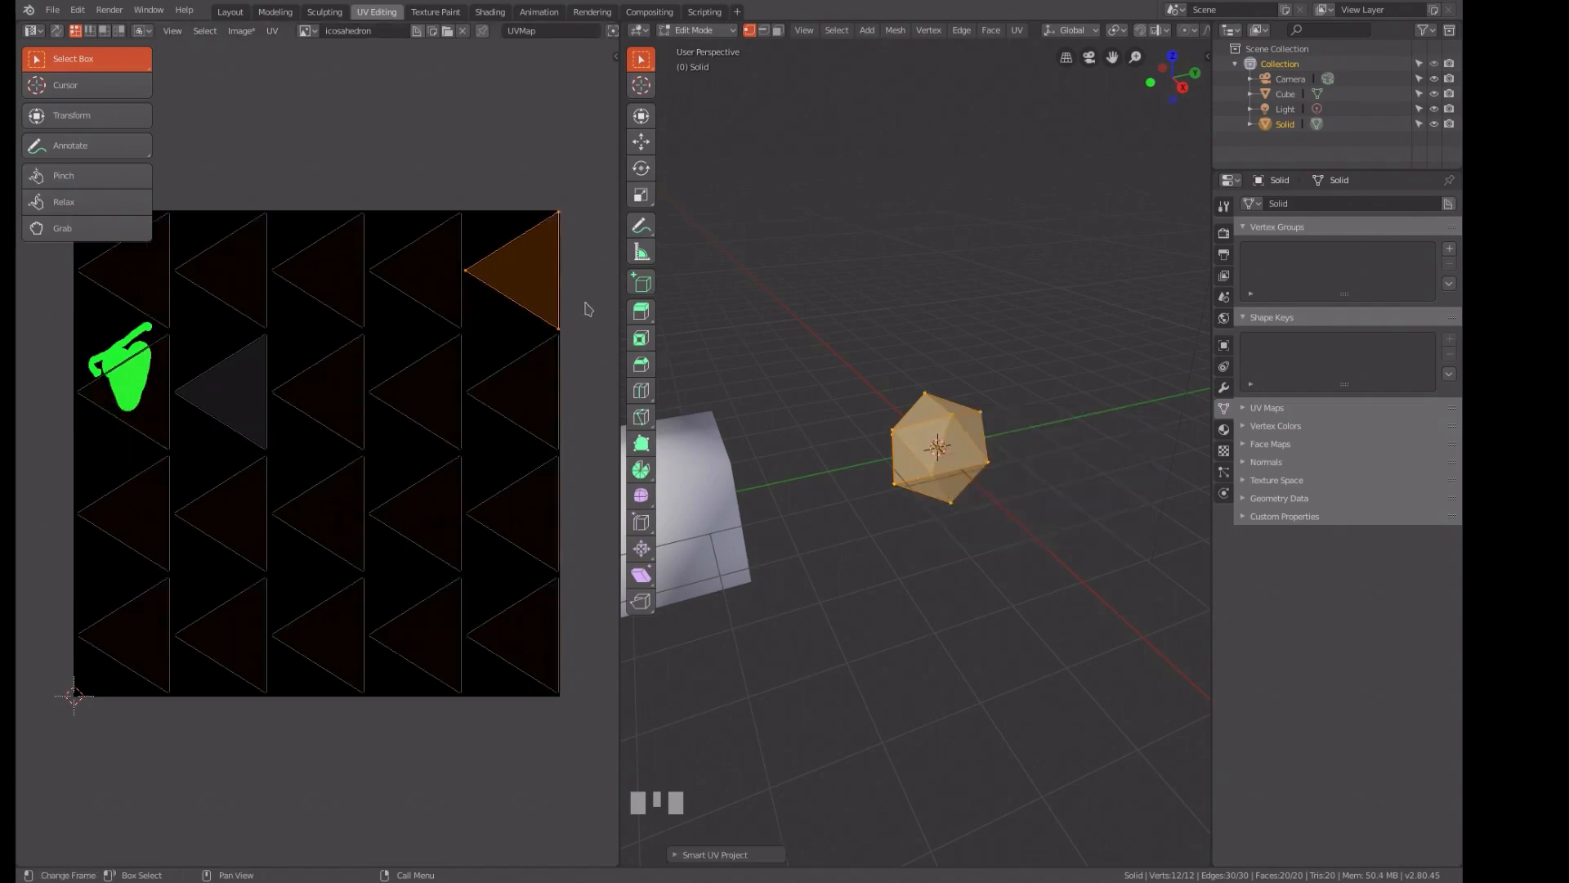
- Rotate the upper-right UV triangle 180° and move the triangle directly below it up about 0.10 so they nest
text(r180)
key(Return)
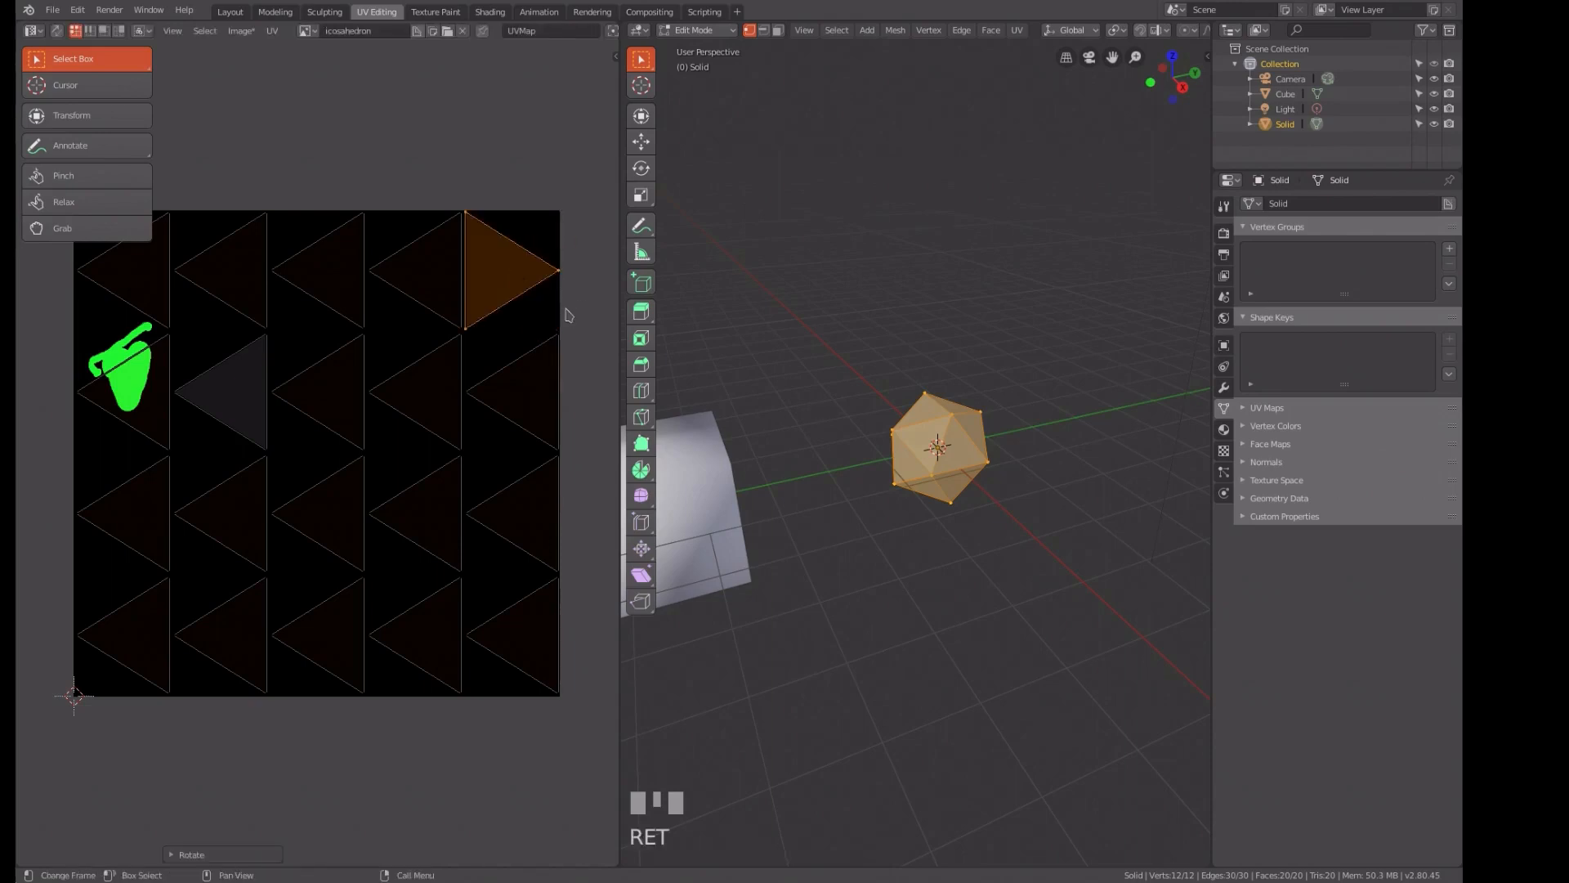
click(537, 372)
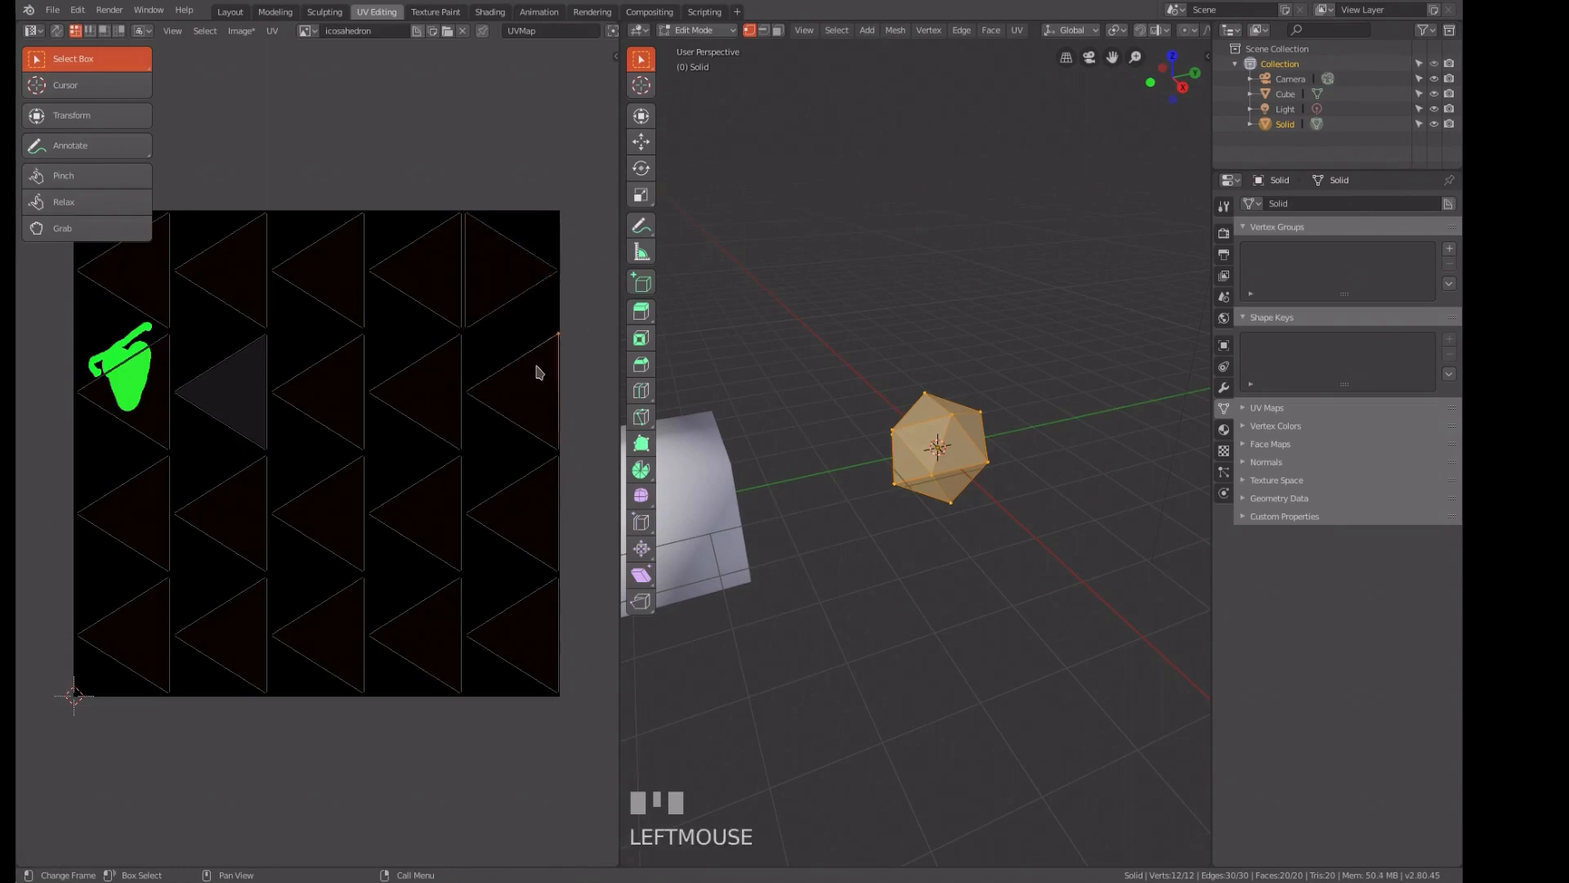
key(ctrl+l)
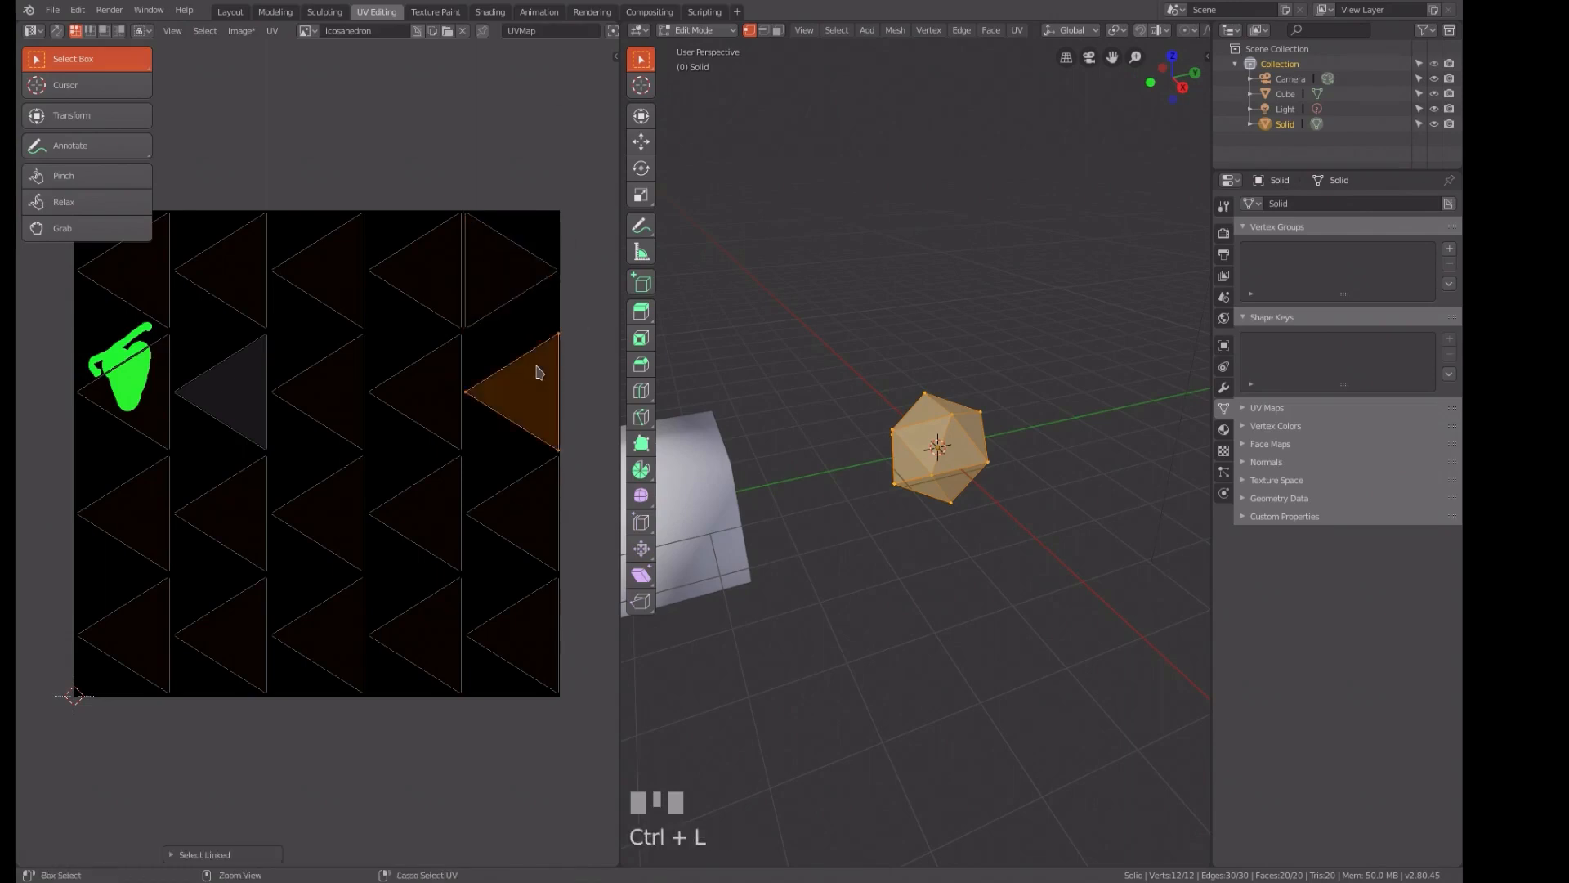
key(g)
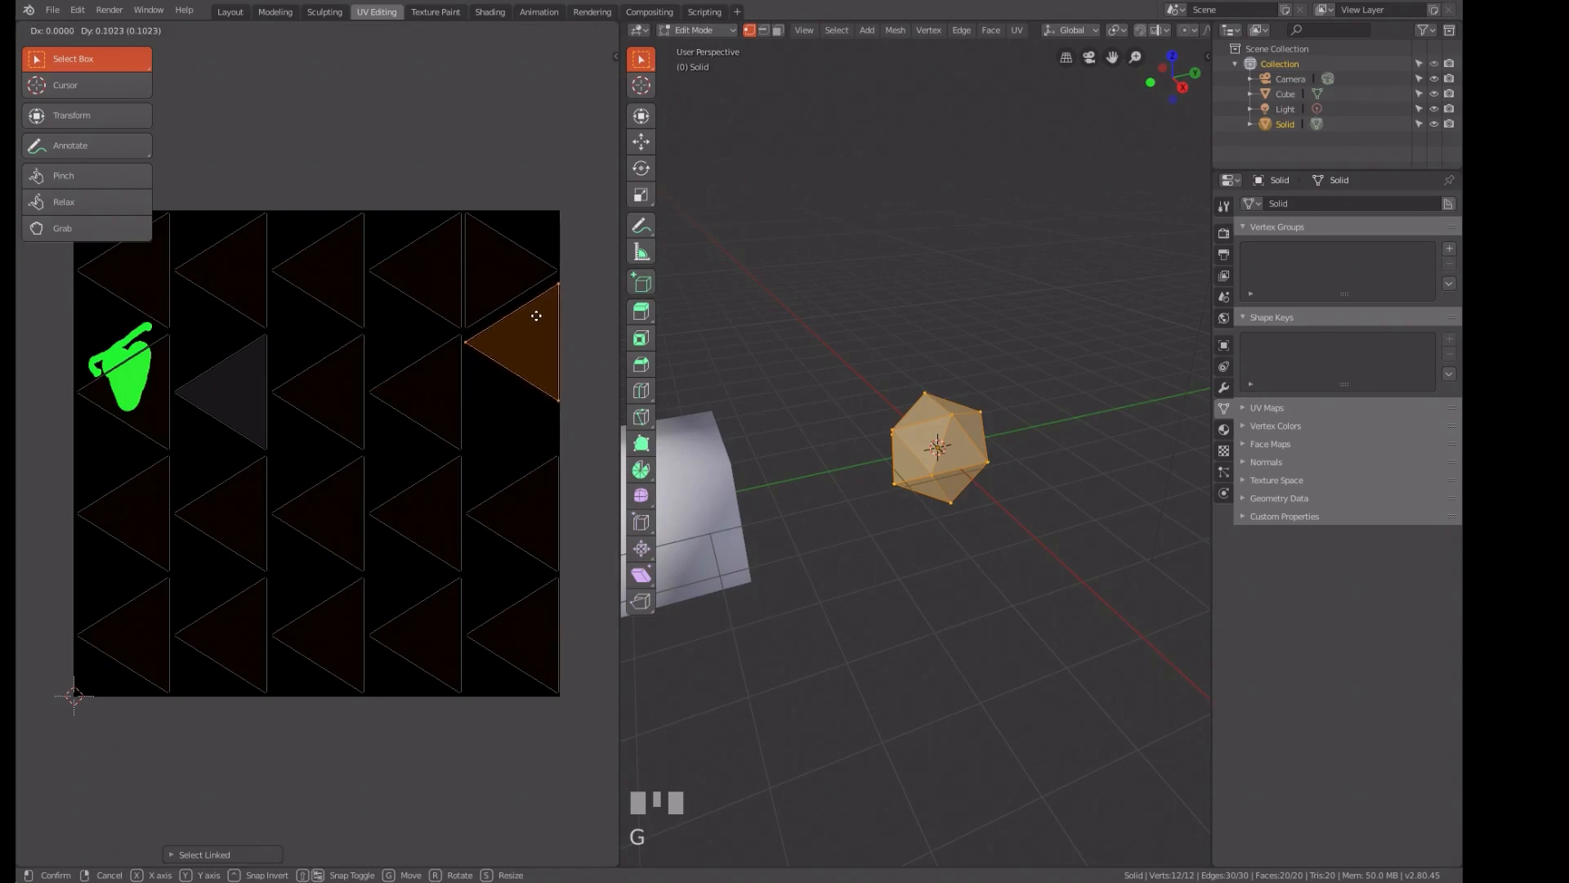
click(535, 315)
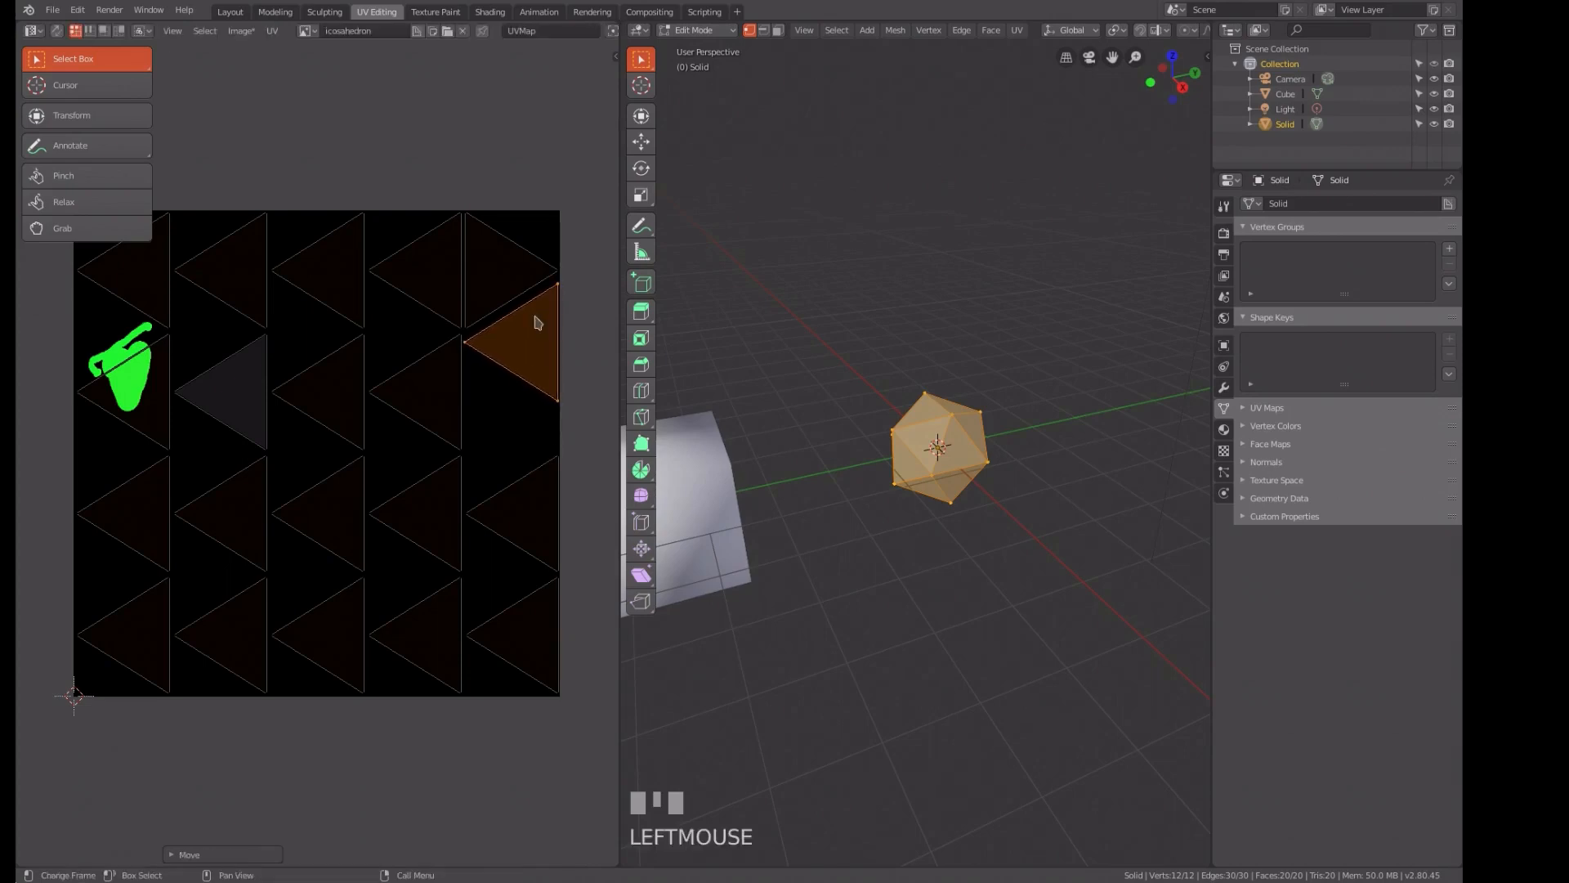
- Select the whole UV triangle in the third row of the rightmost column and try rotating it 180° and moving it up
click(535, 481)
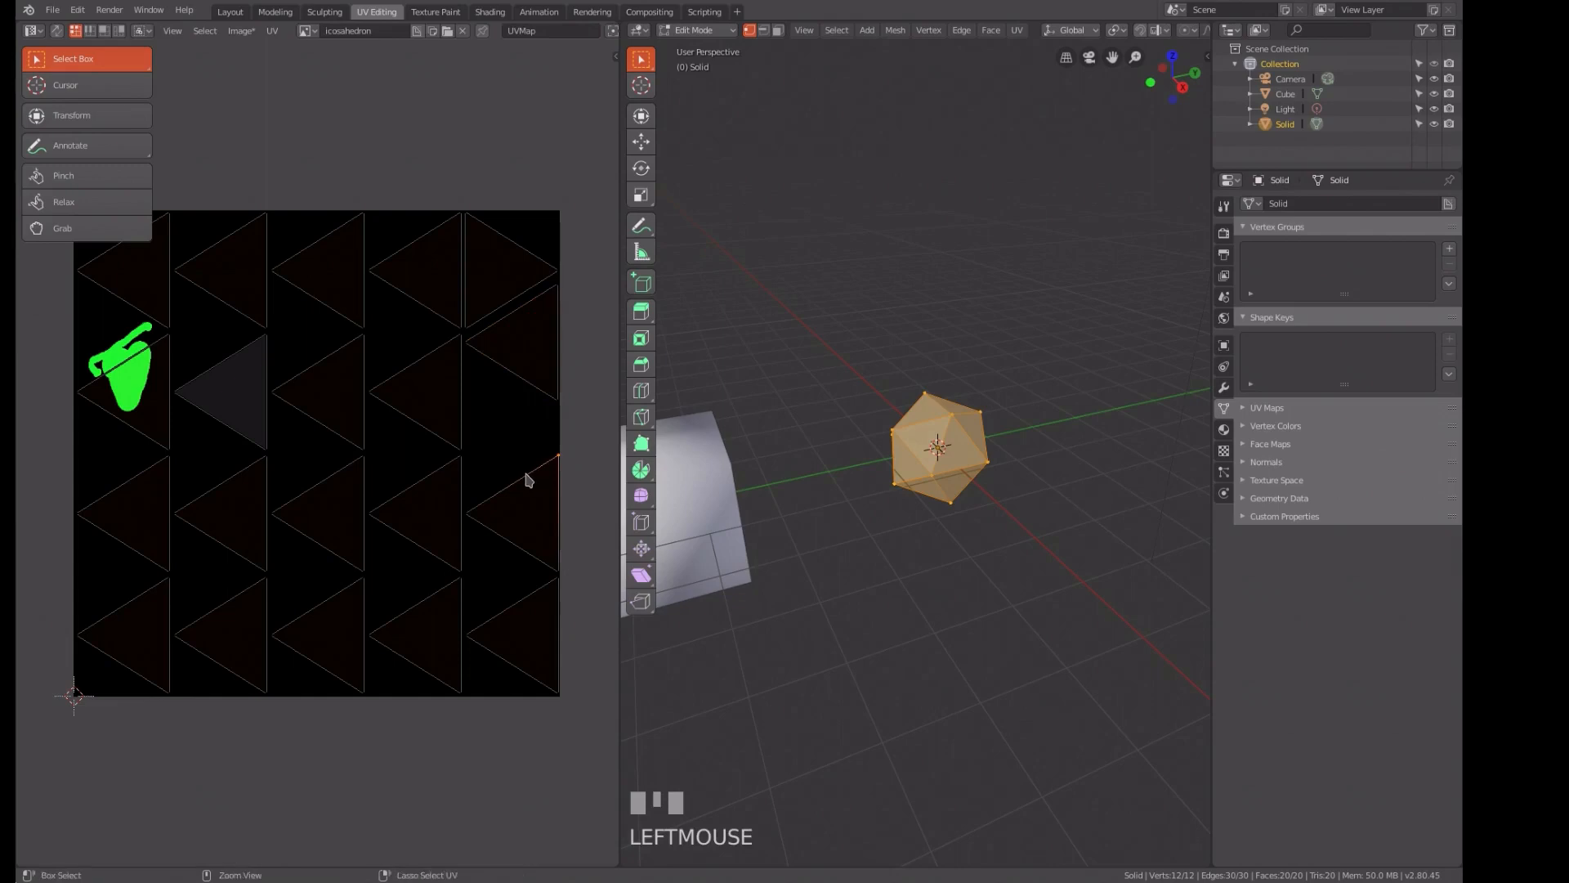
key(ctrl+l)
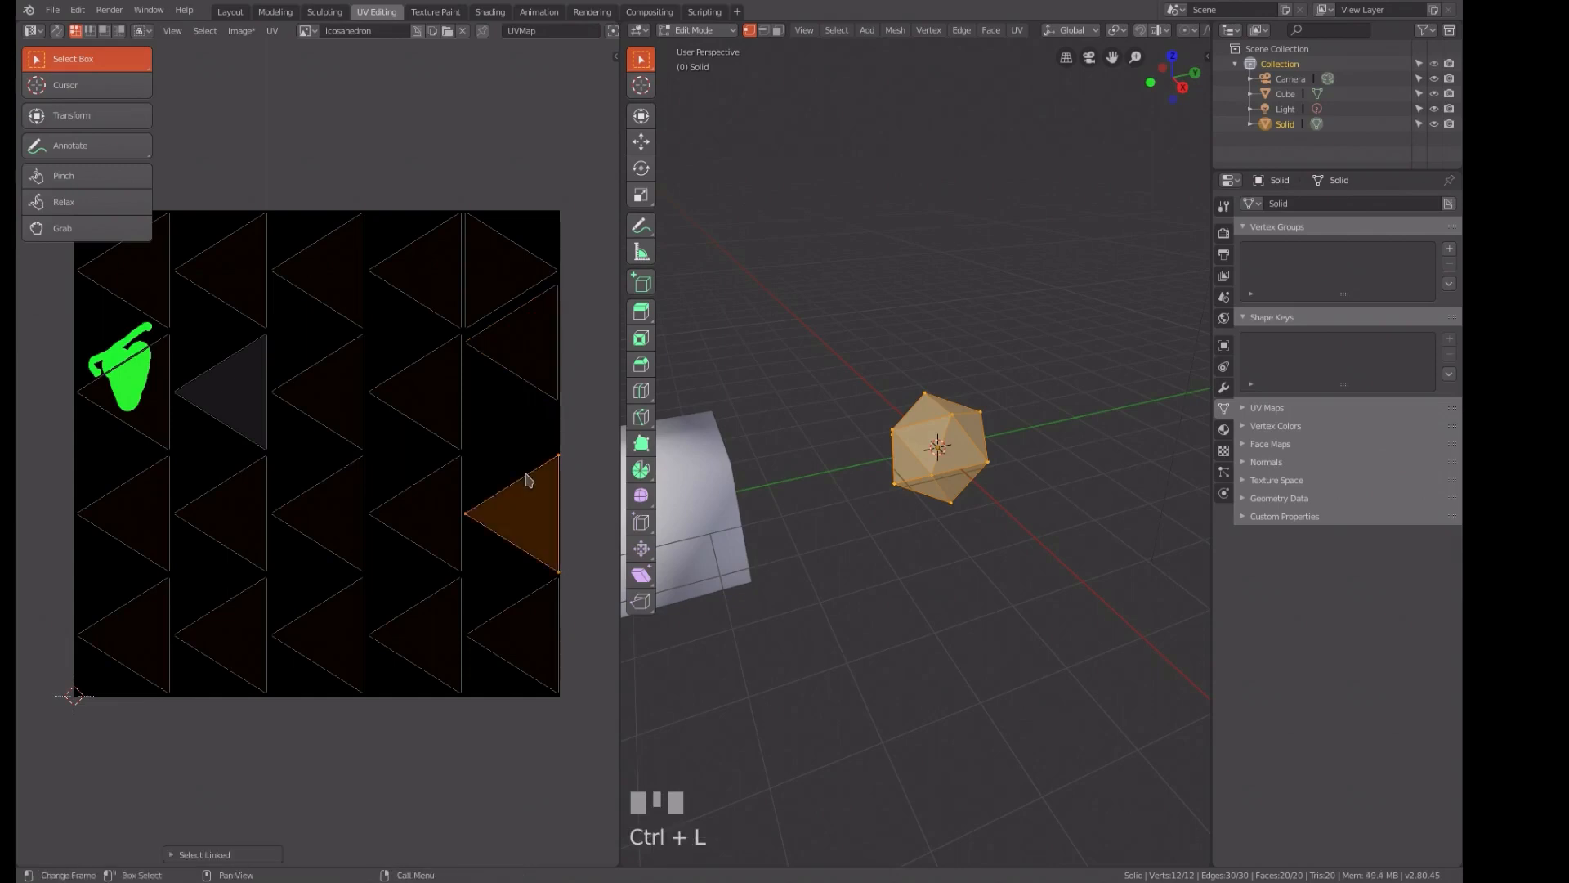
text(r180)
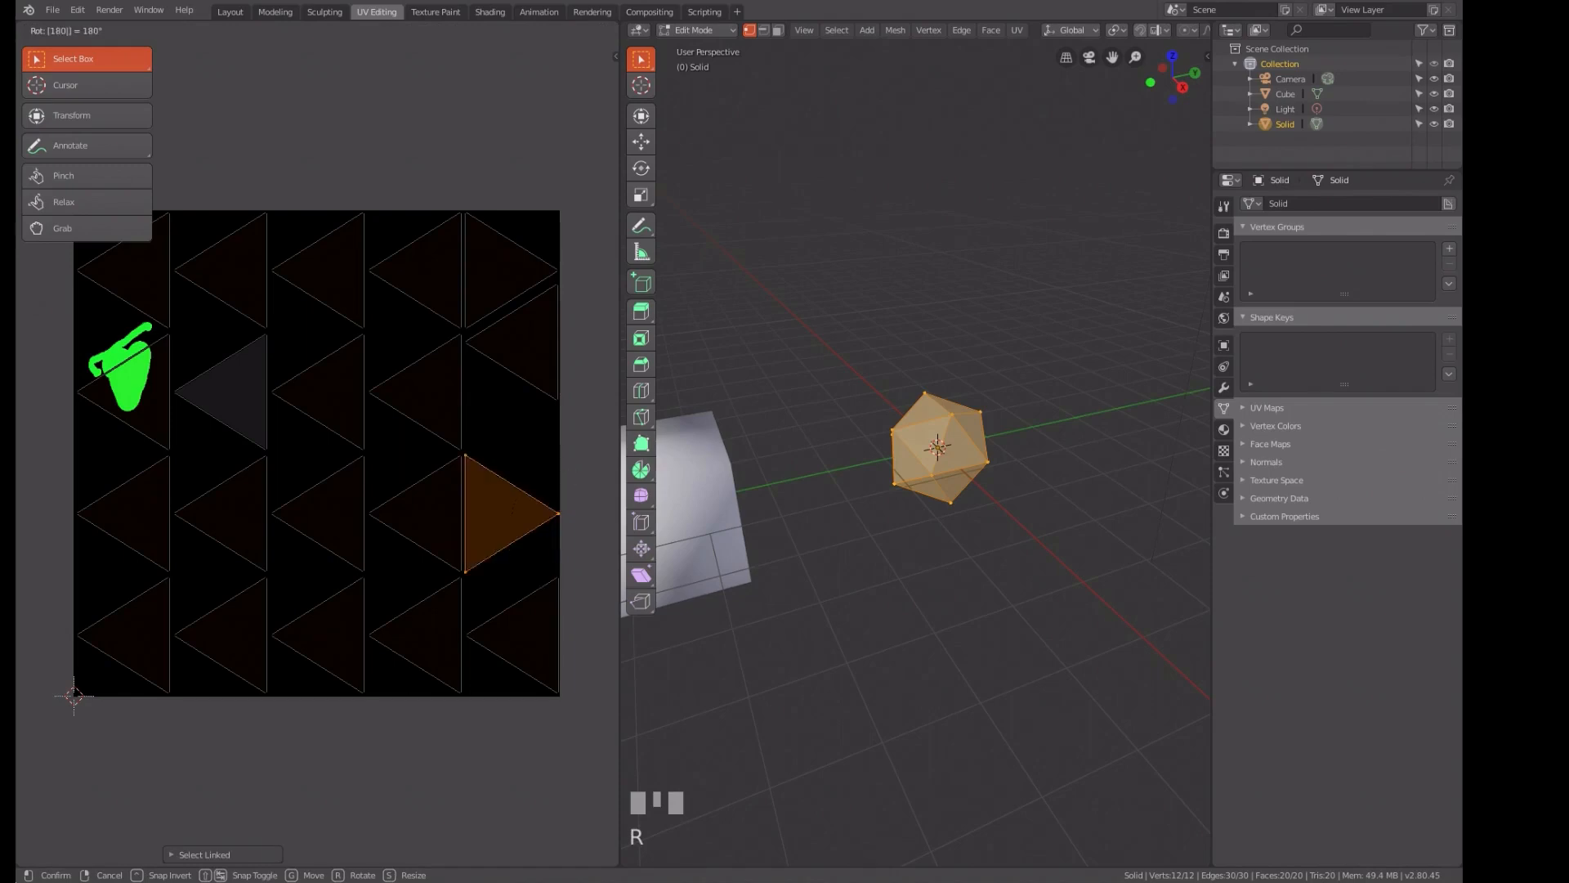
text(g)
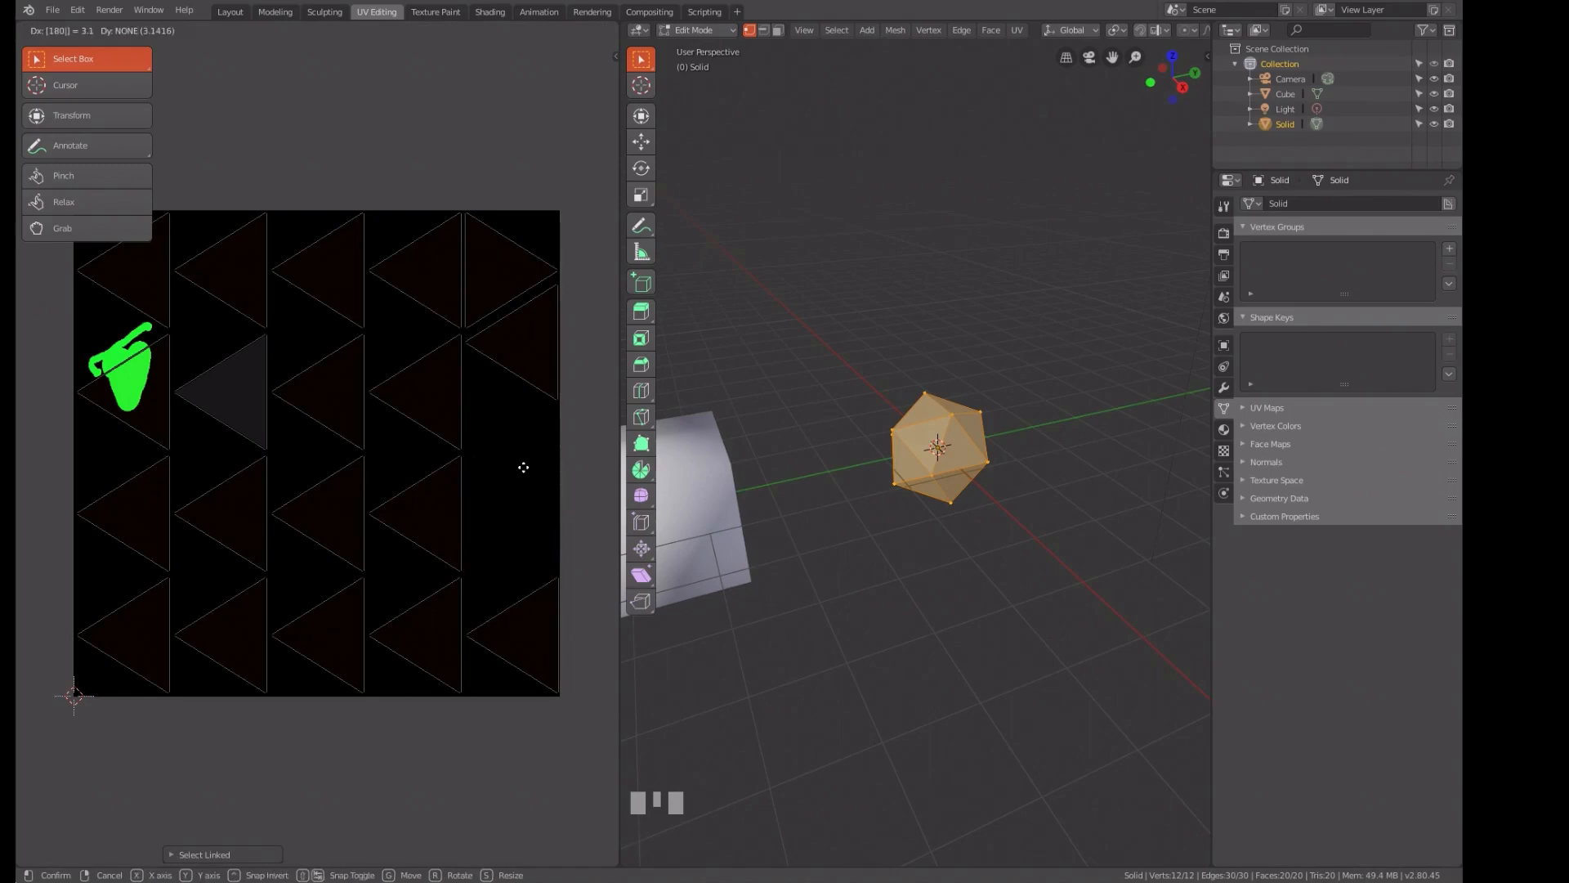
key(Escape)
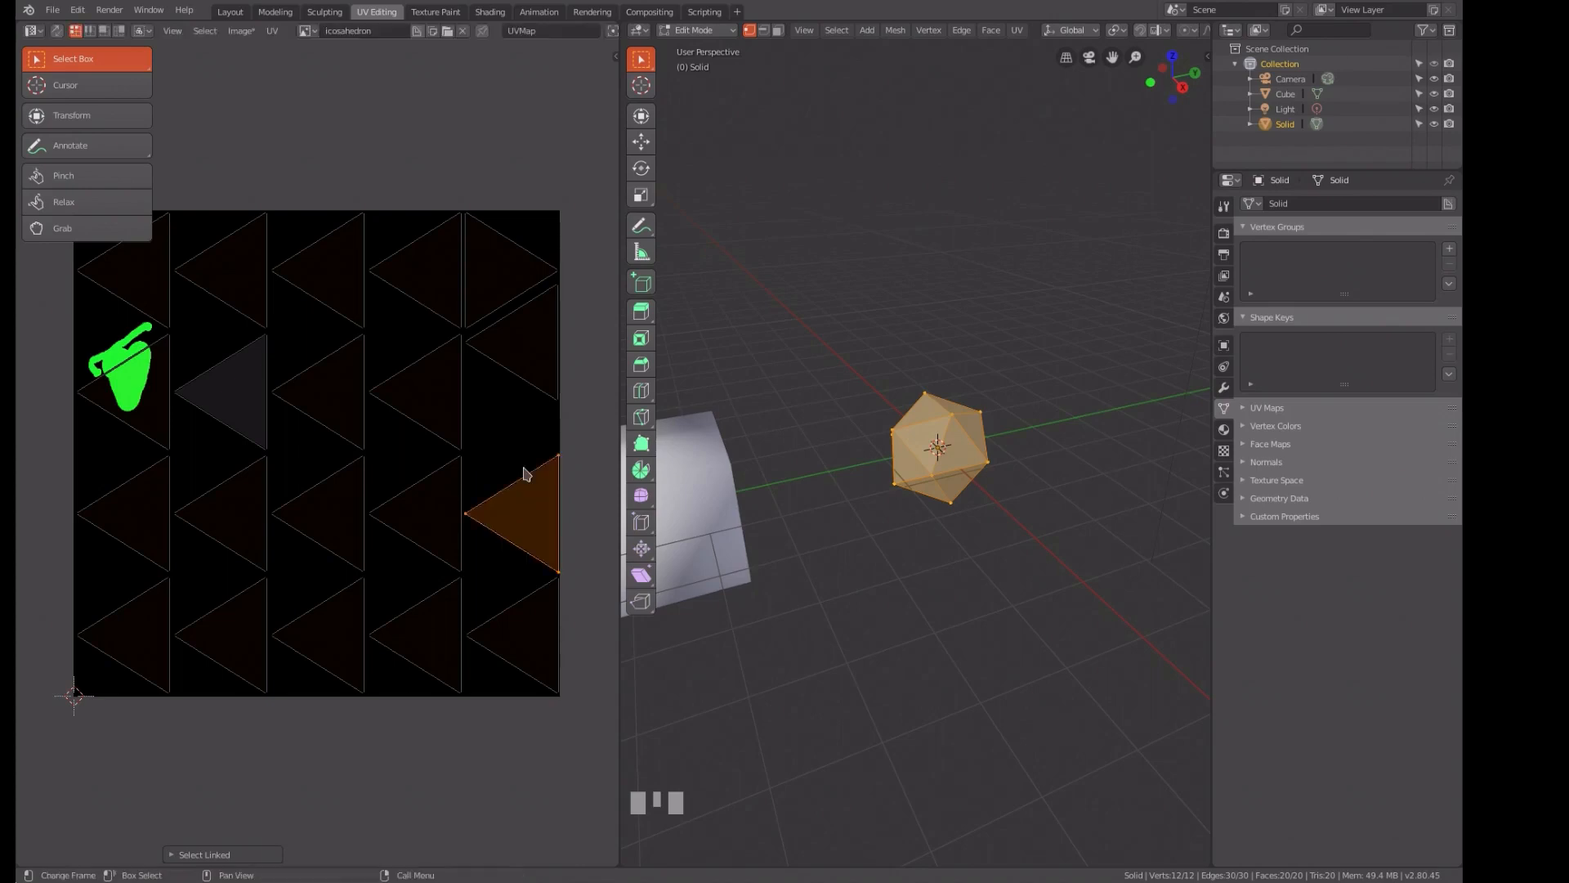
key(g)
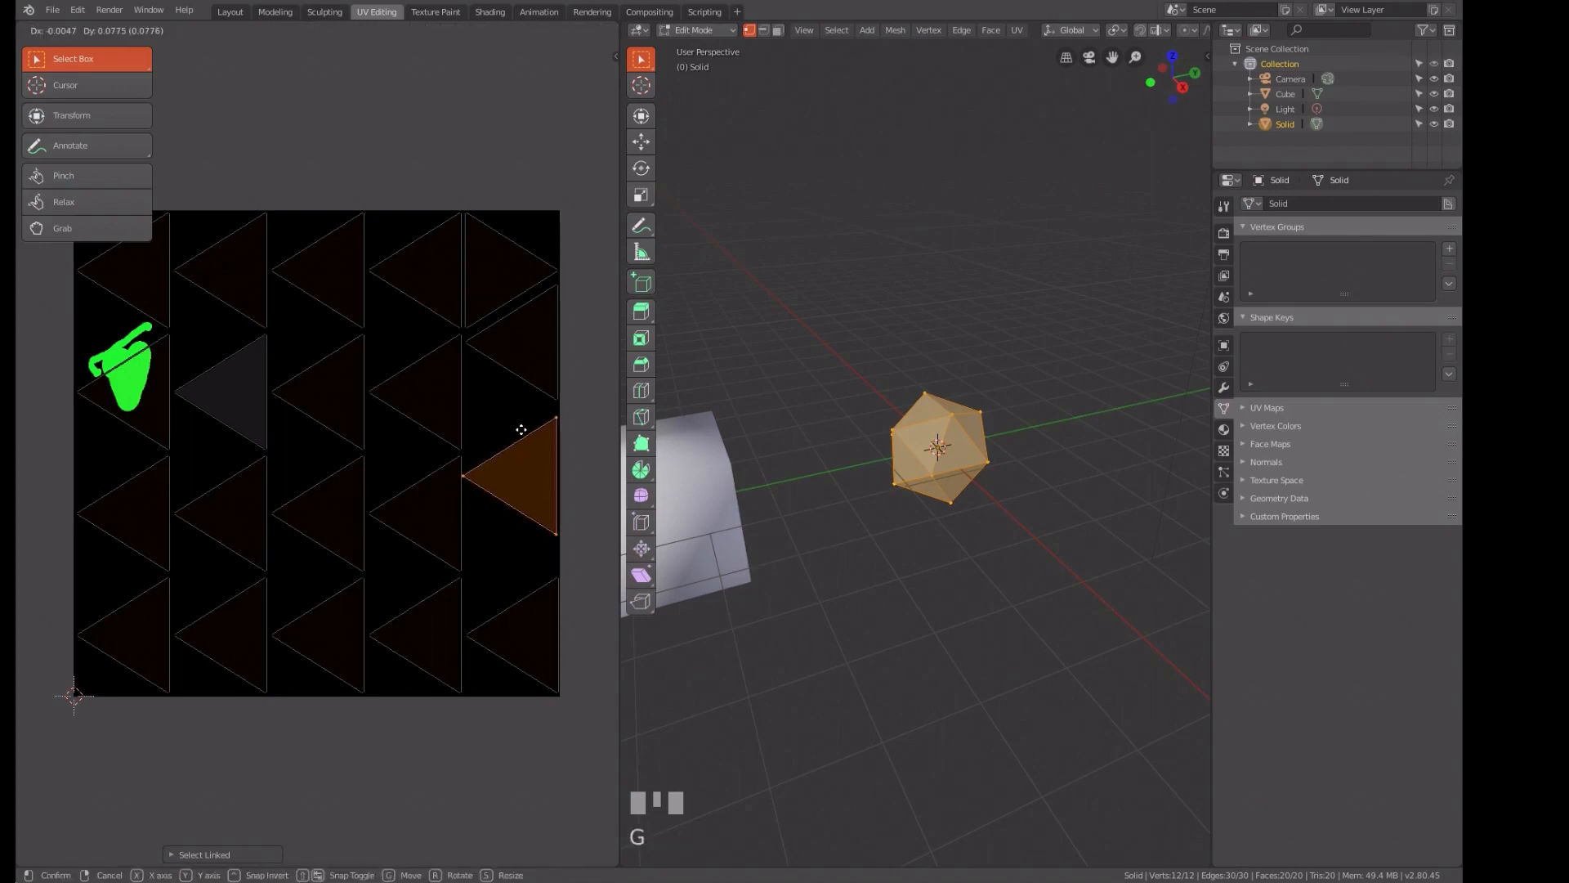
key(Escape)
- Rotate the selected UV triangle 60°, move it up about 0.22 and left about 0.04 beneath the nested pair, and fine-tune its angle slightly
text(r)
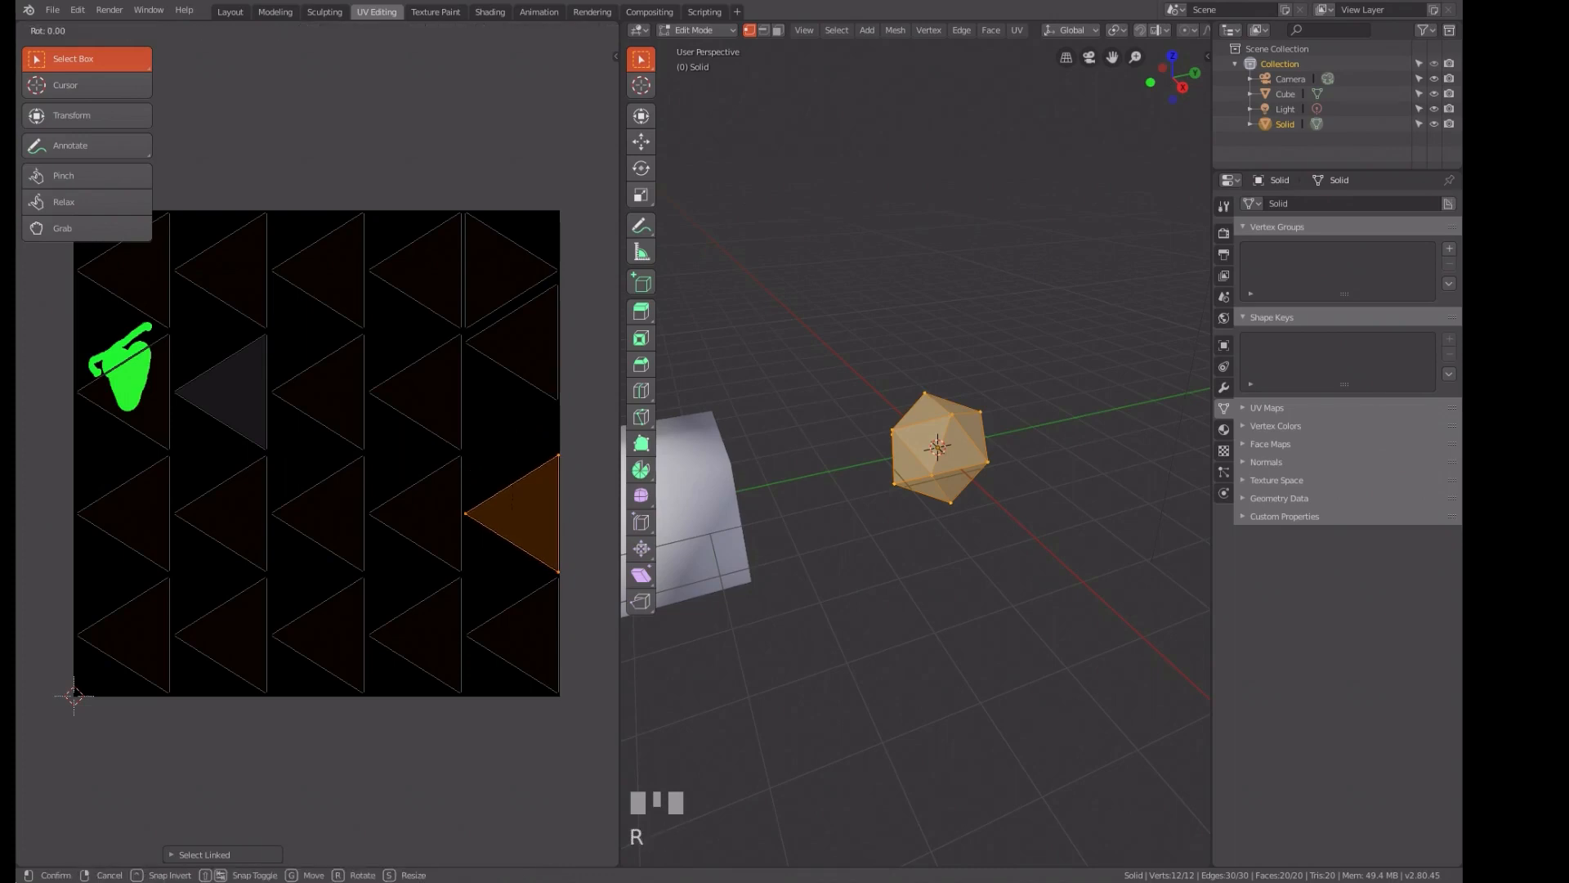
text(60)
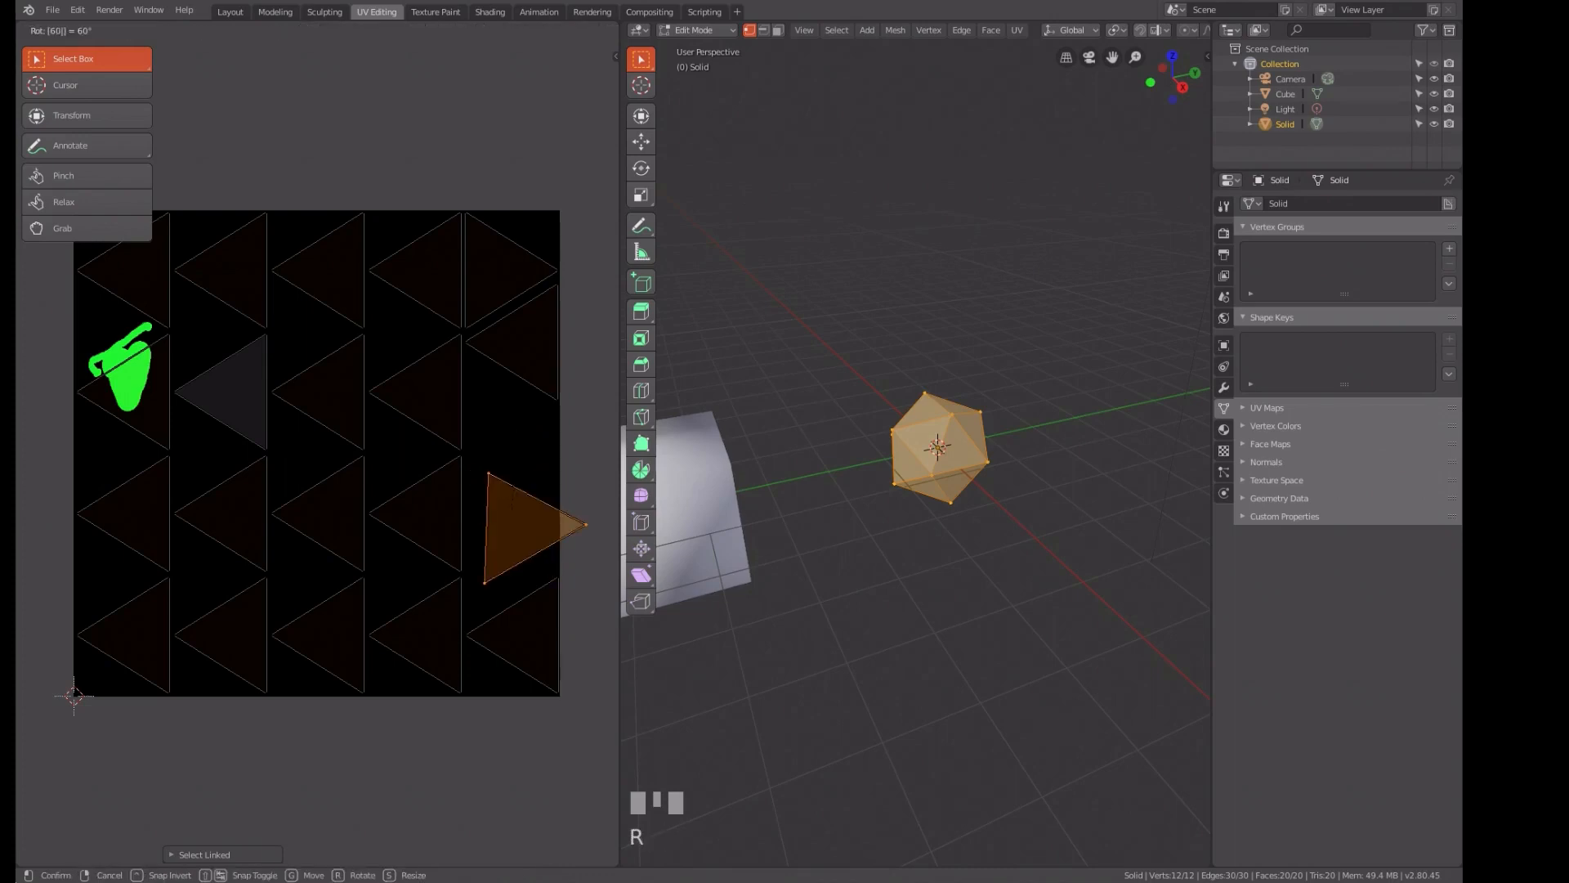
key(Return)
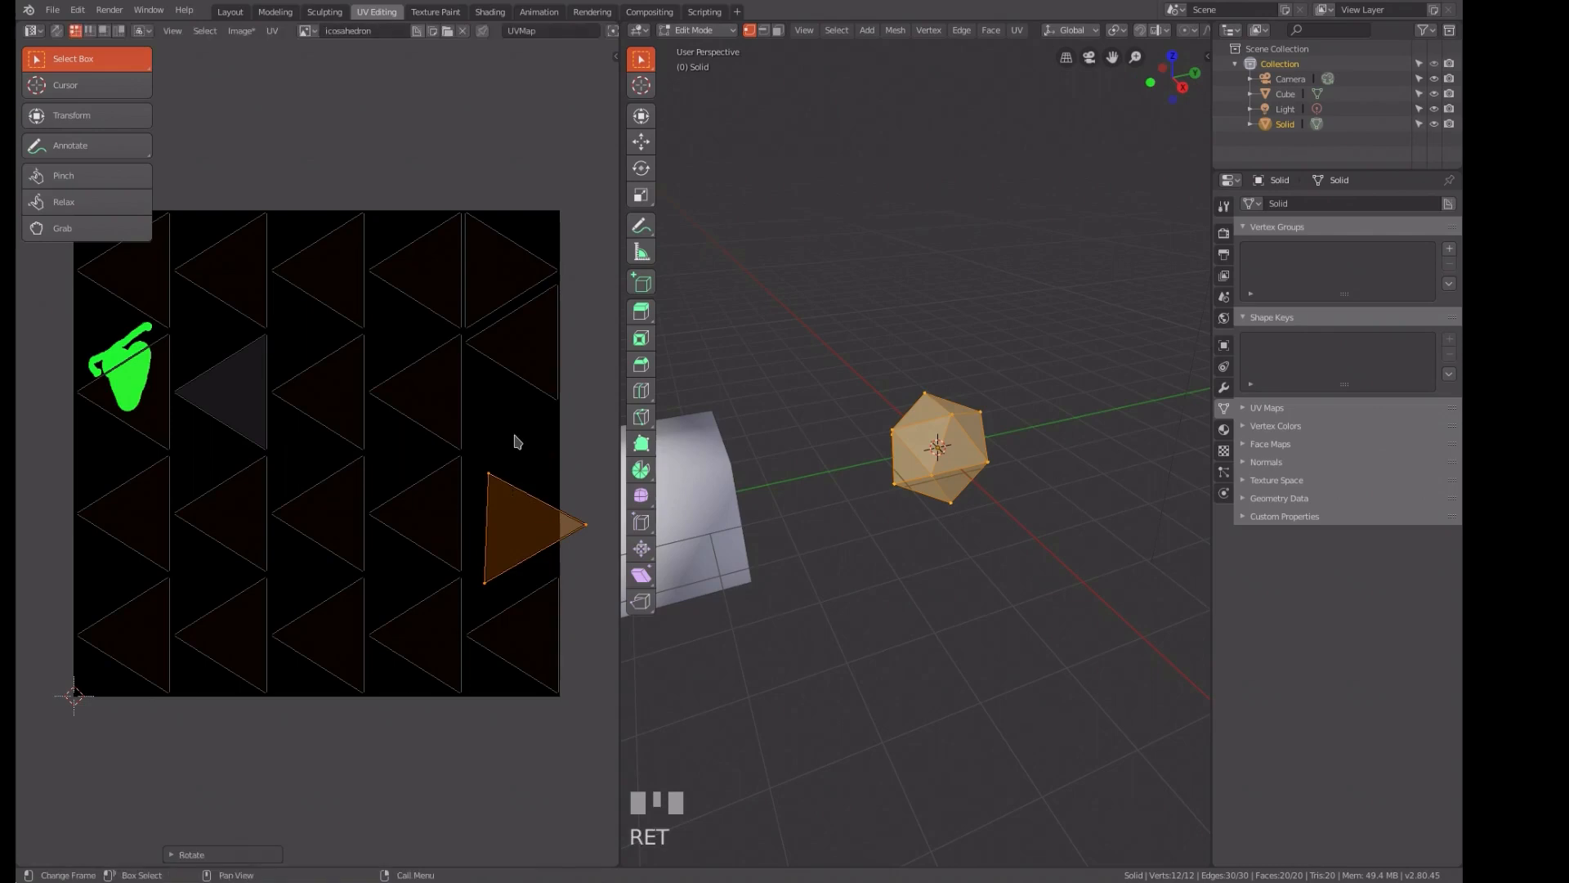
key(g)
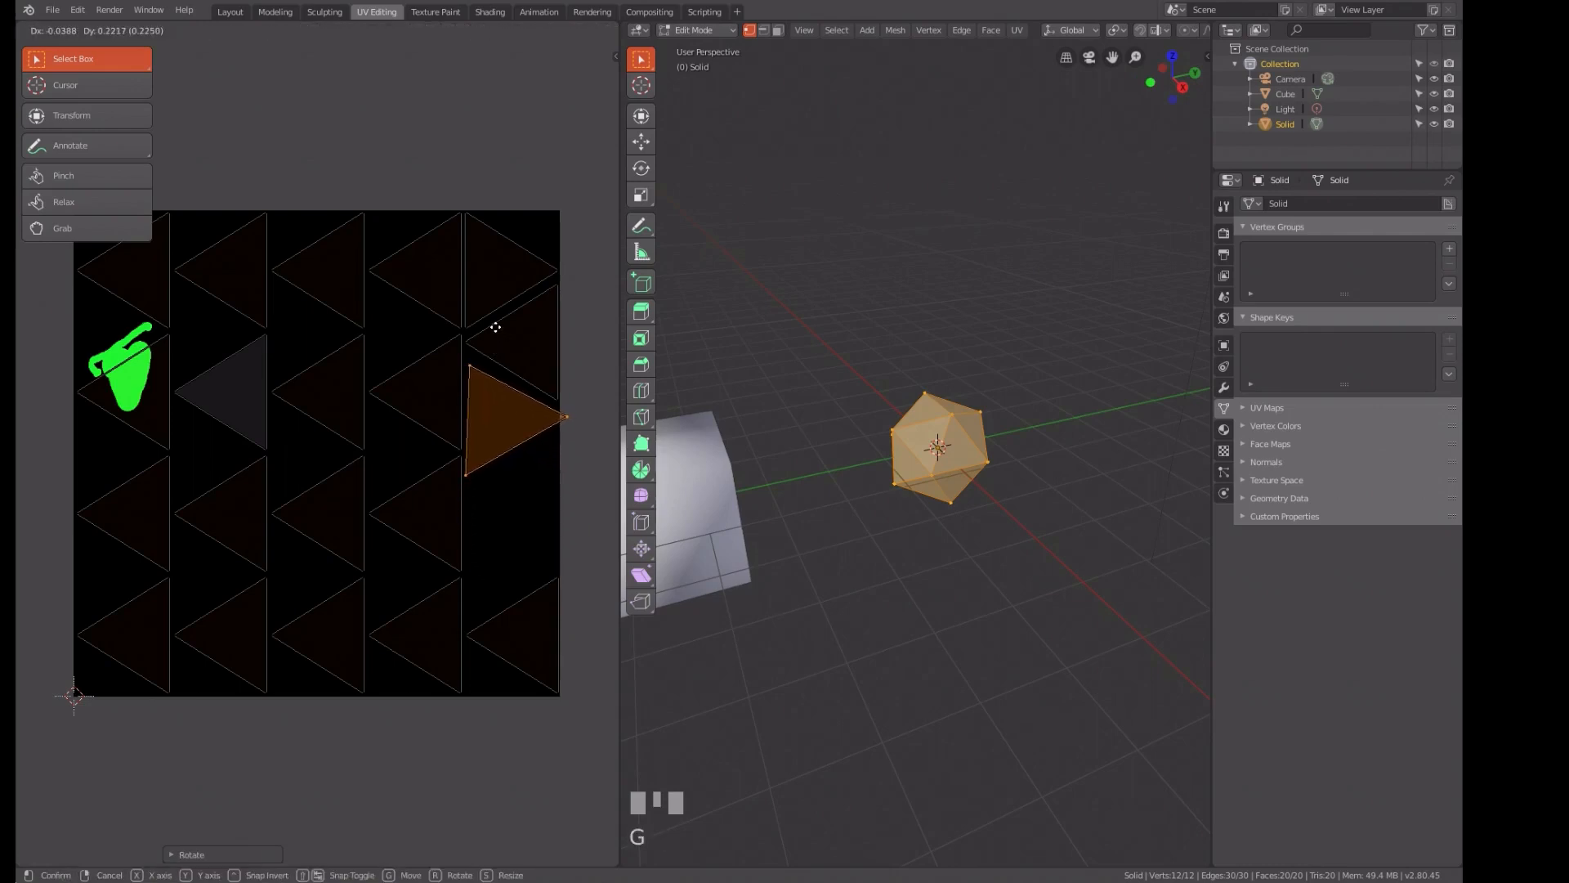
click(496, 327)
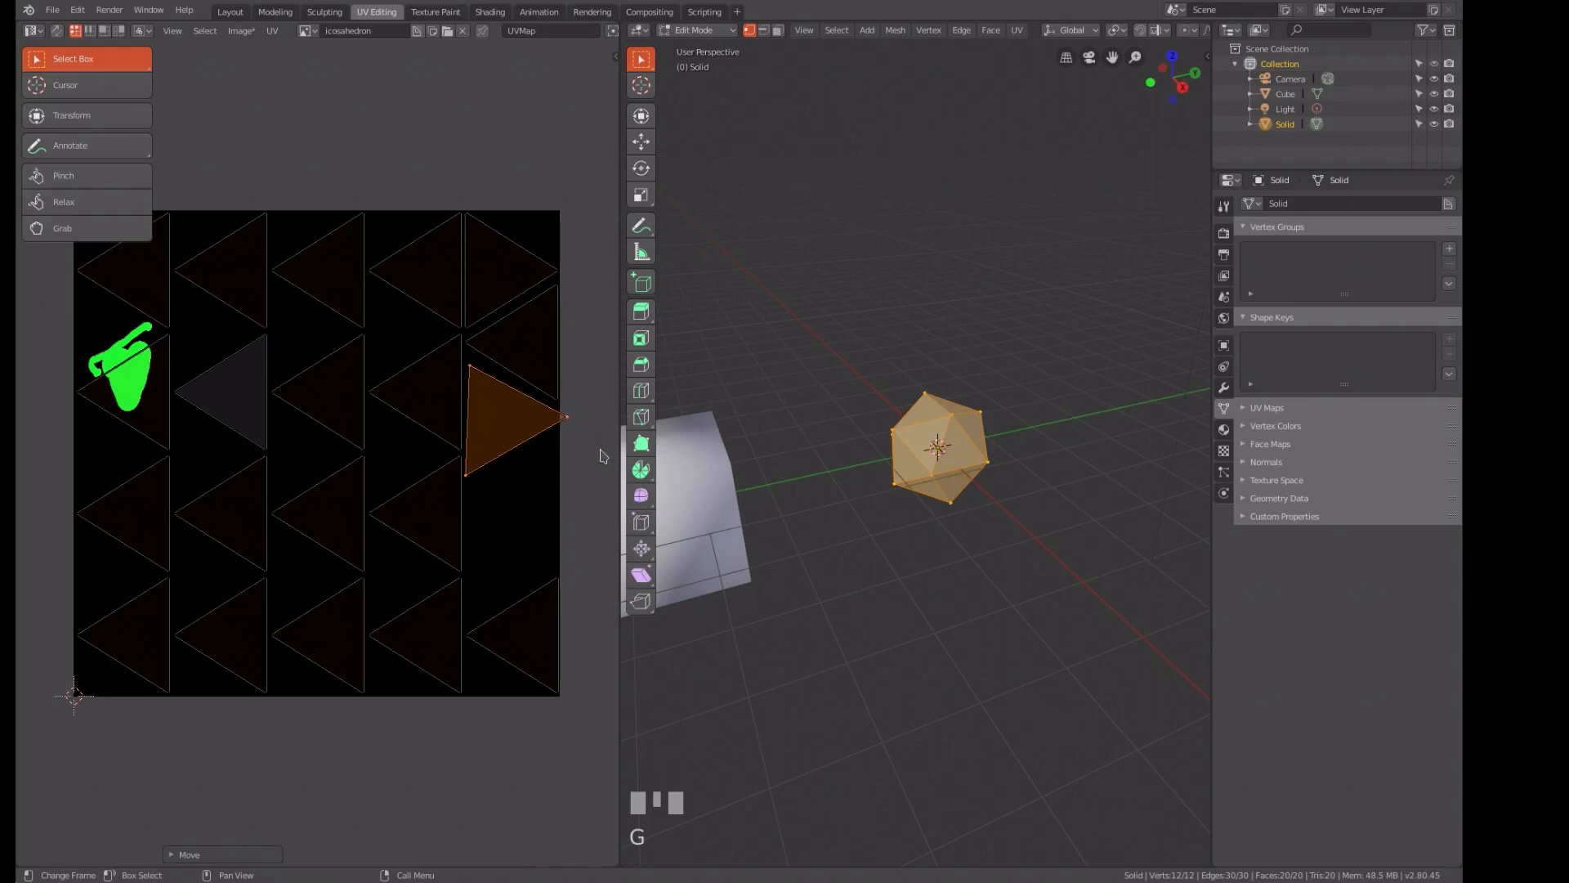
key(r)
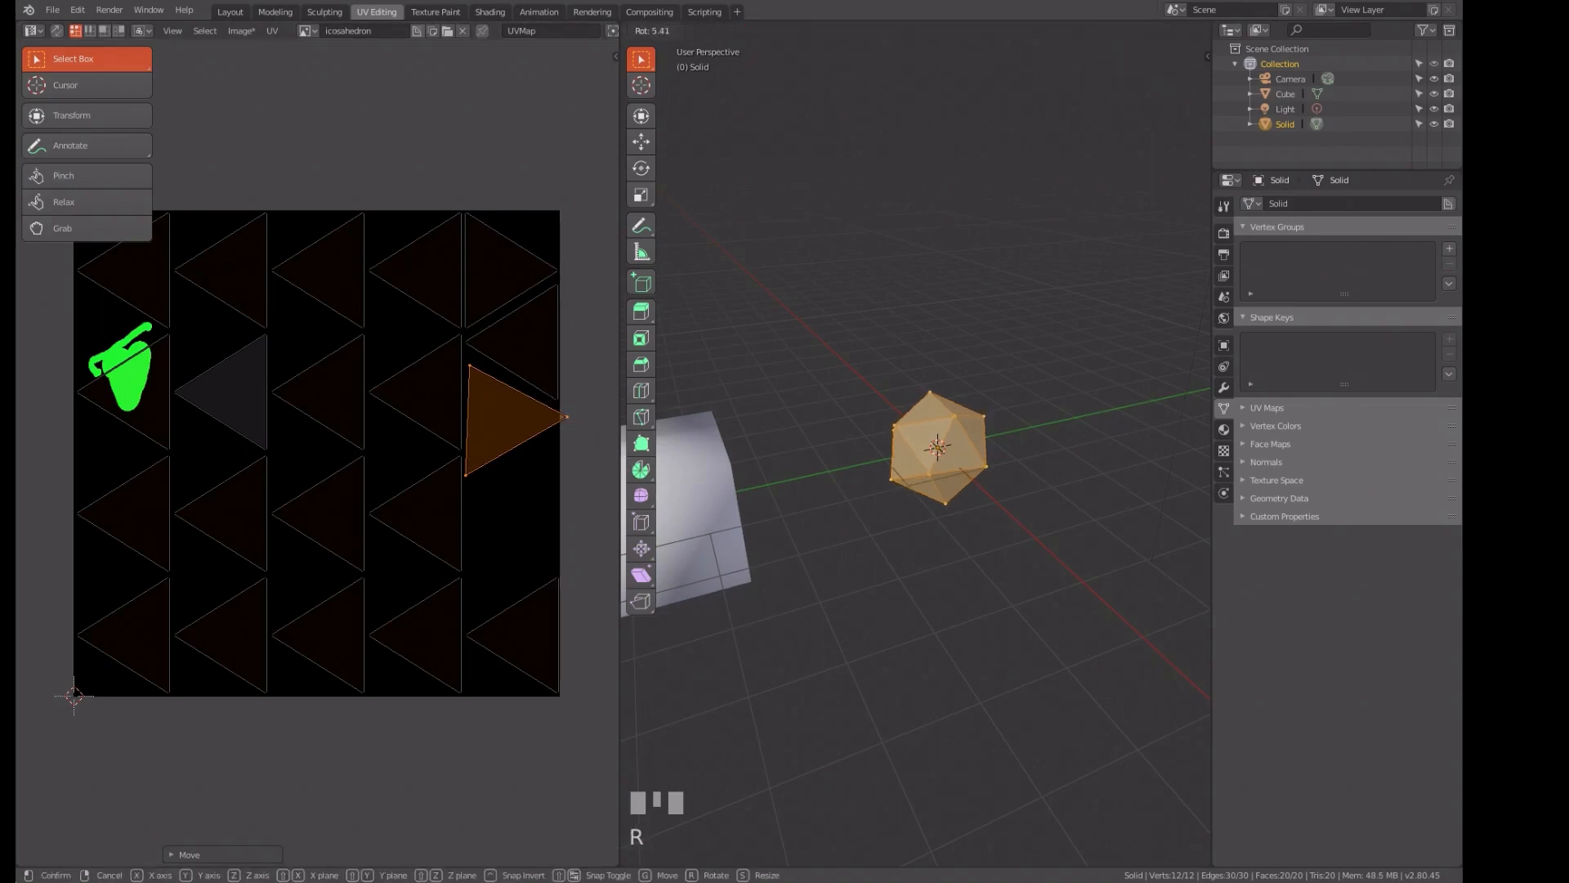
key(Escape)
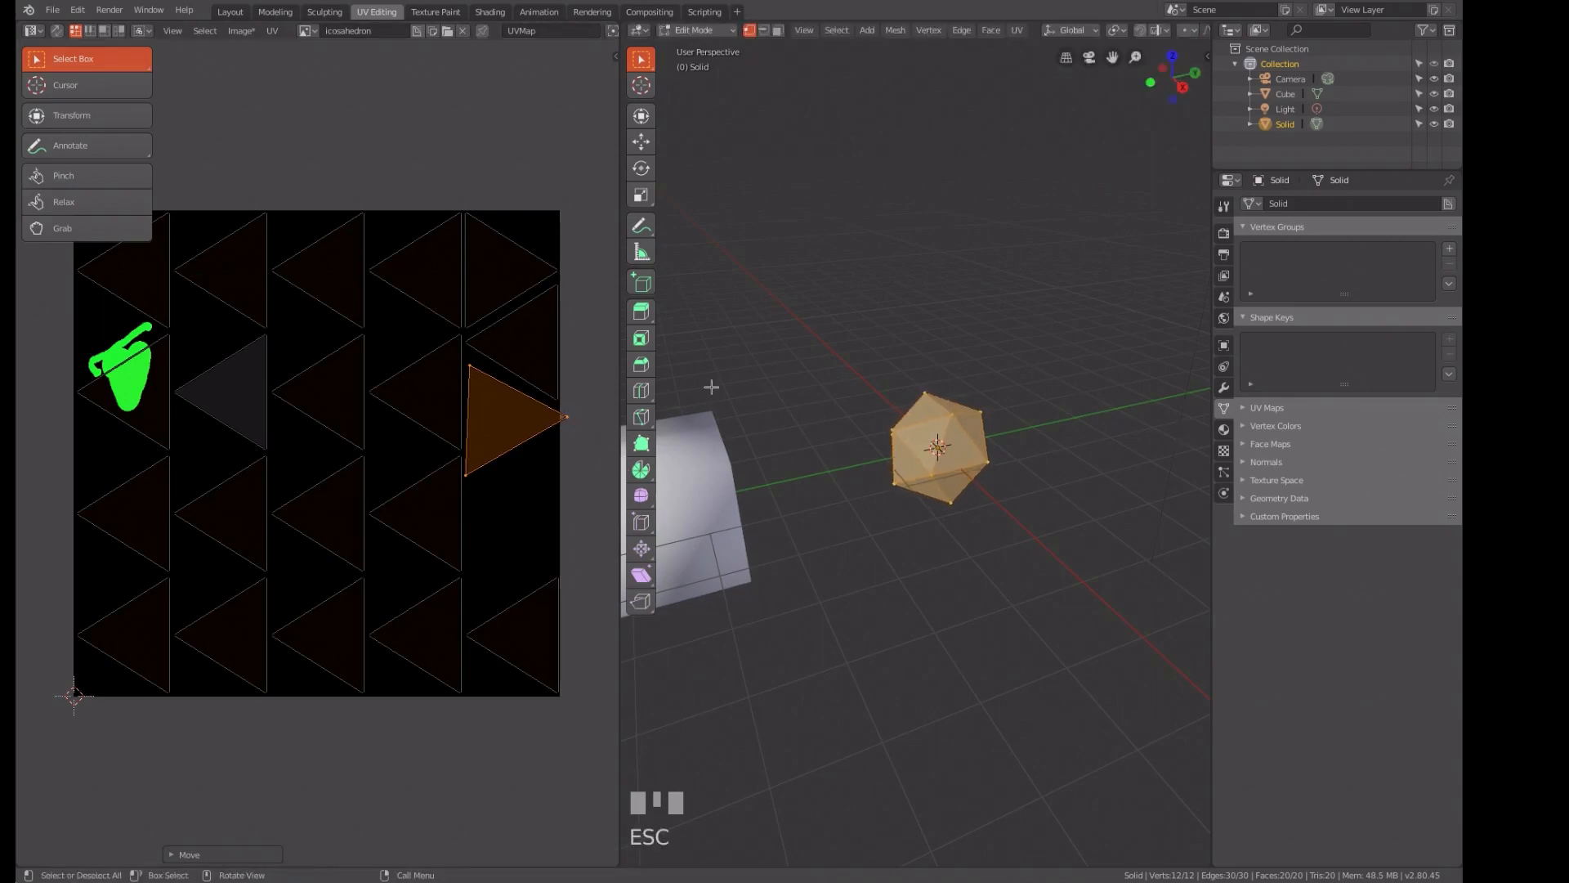
key(r)
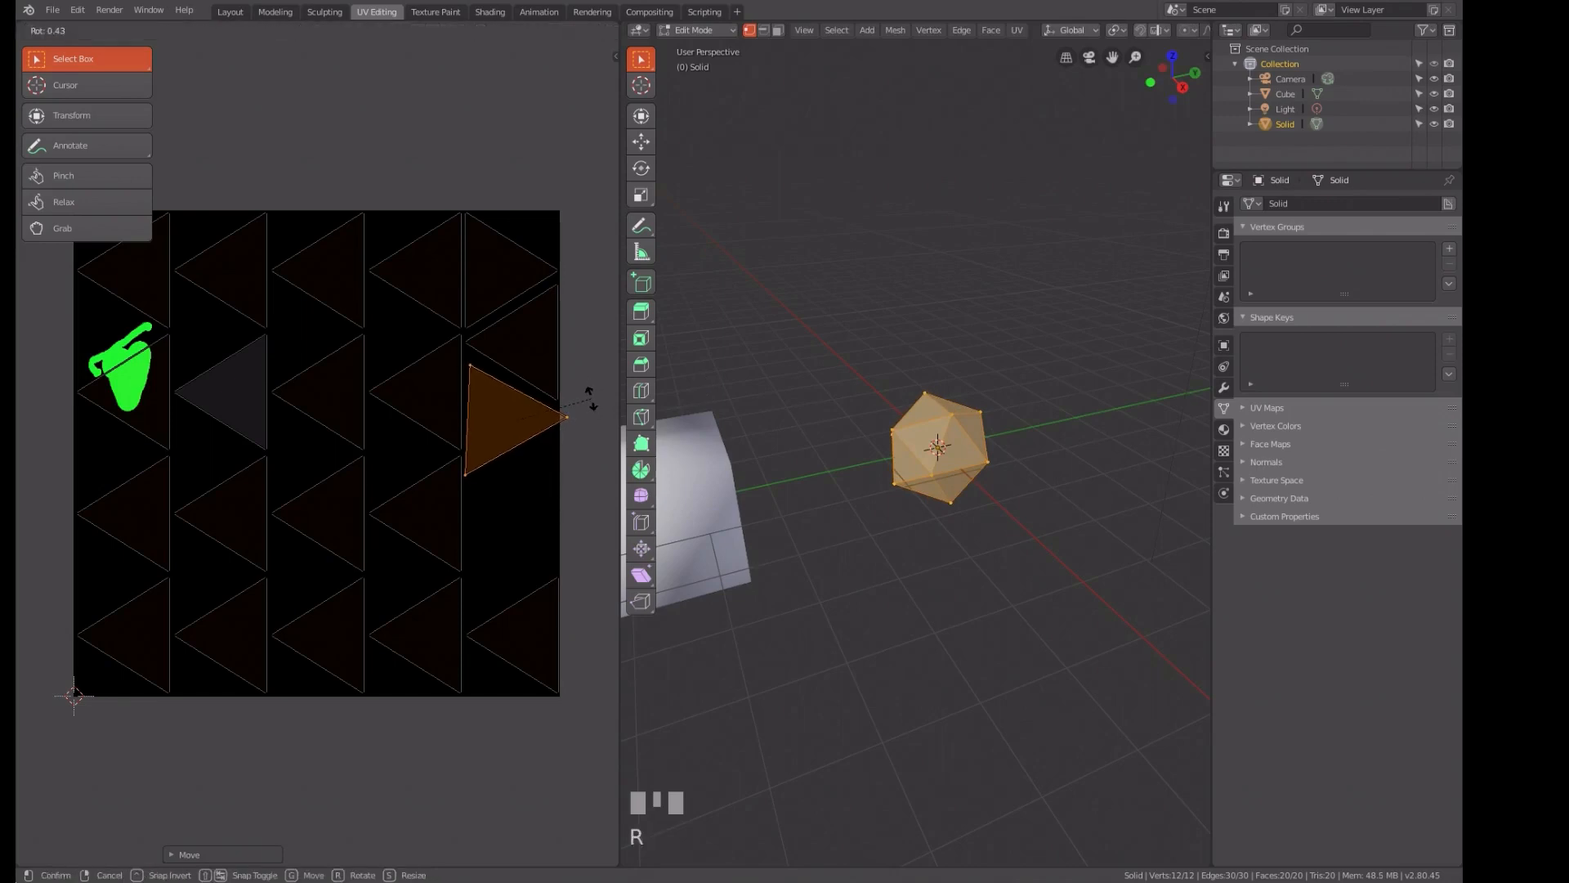
click(590, 399)
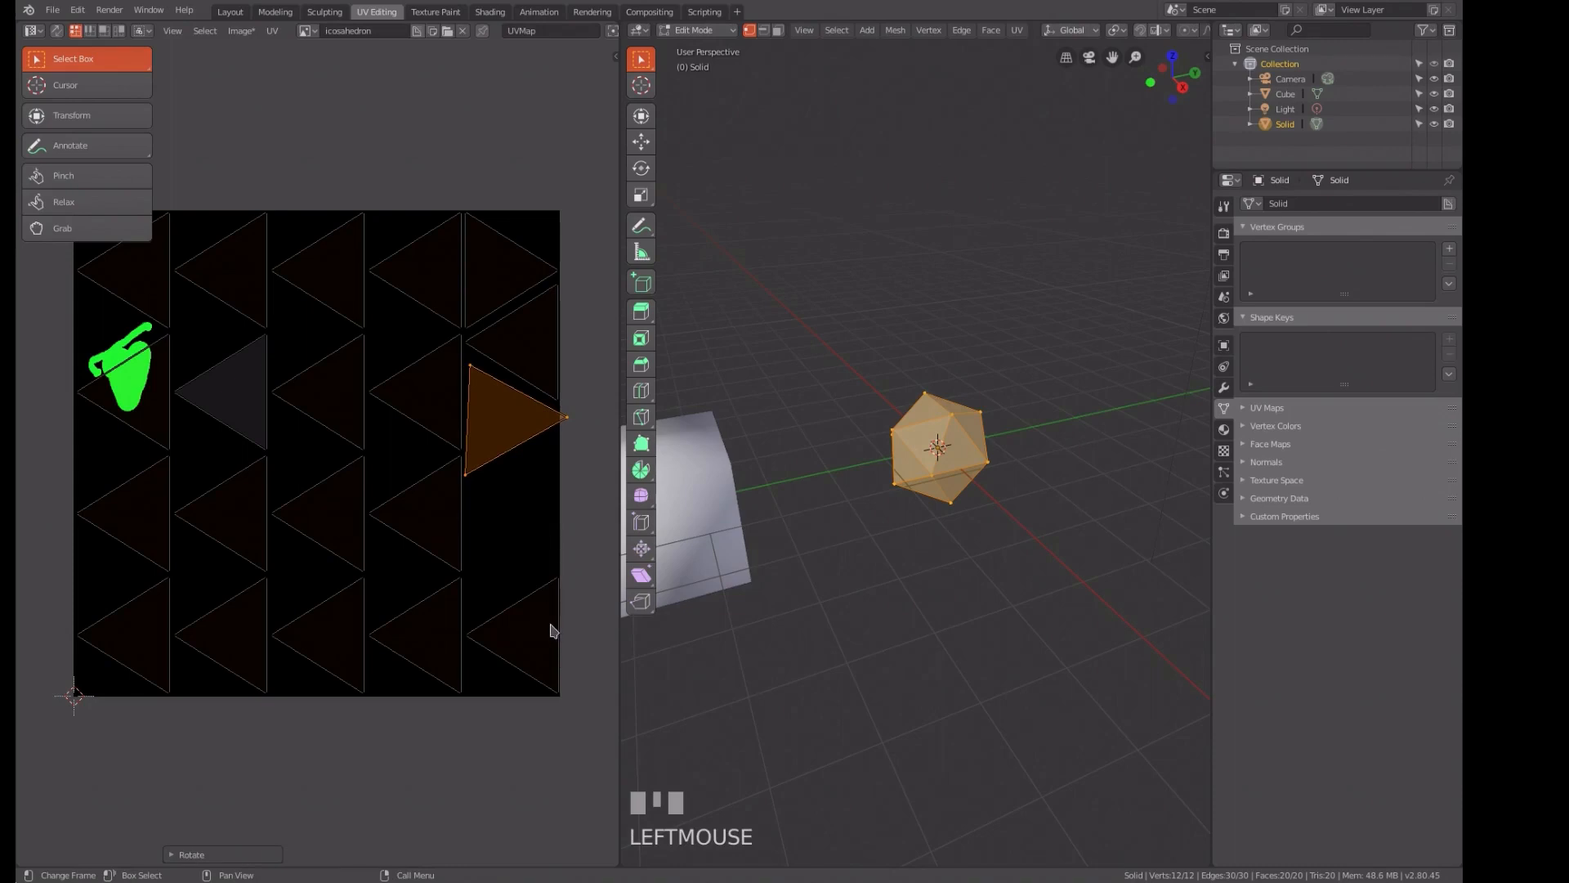
- Select the whole lower-right corner UV triangle and move it up about 0.29 to nest below the rotated triangle
click(527, 601)
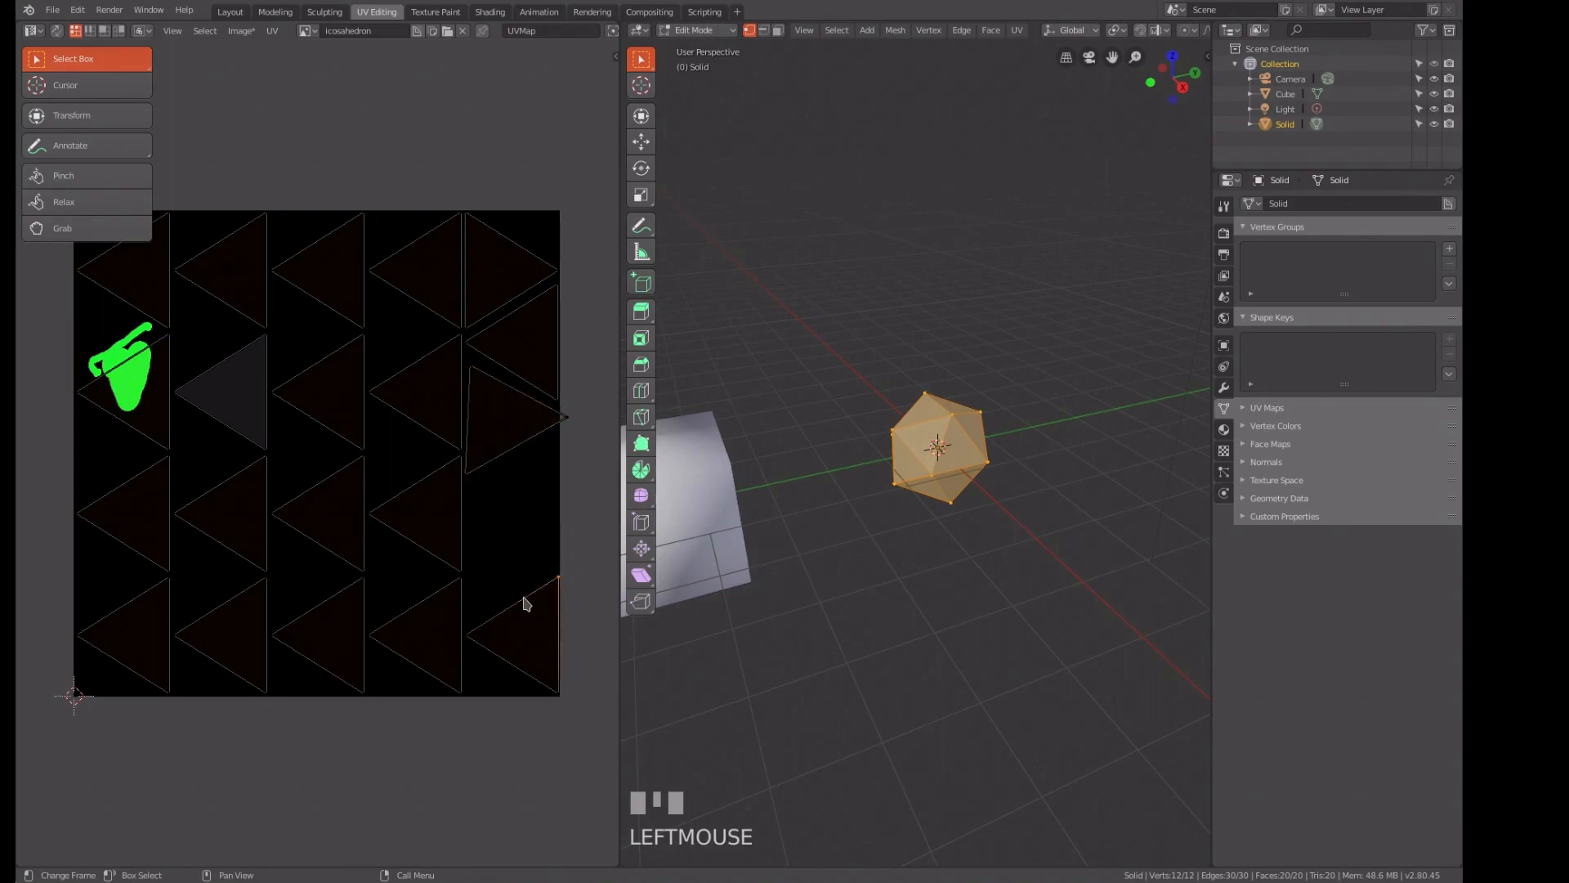
key(ctrl+l)
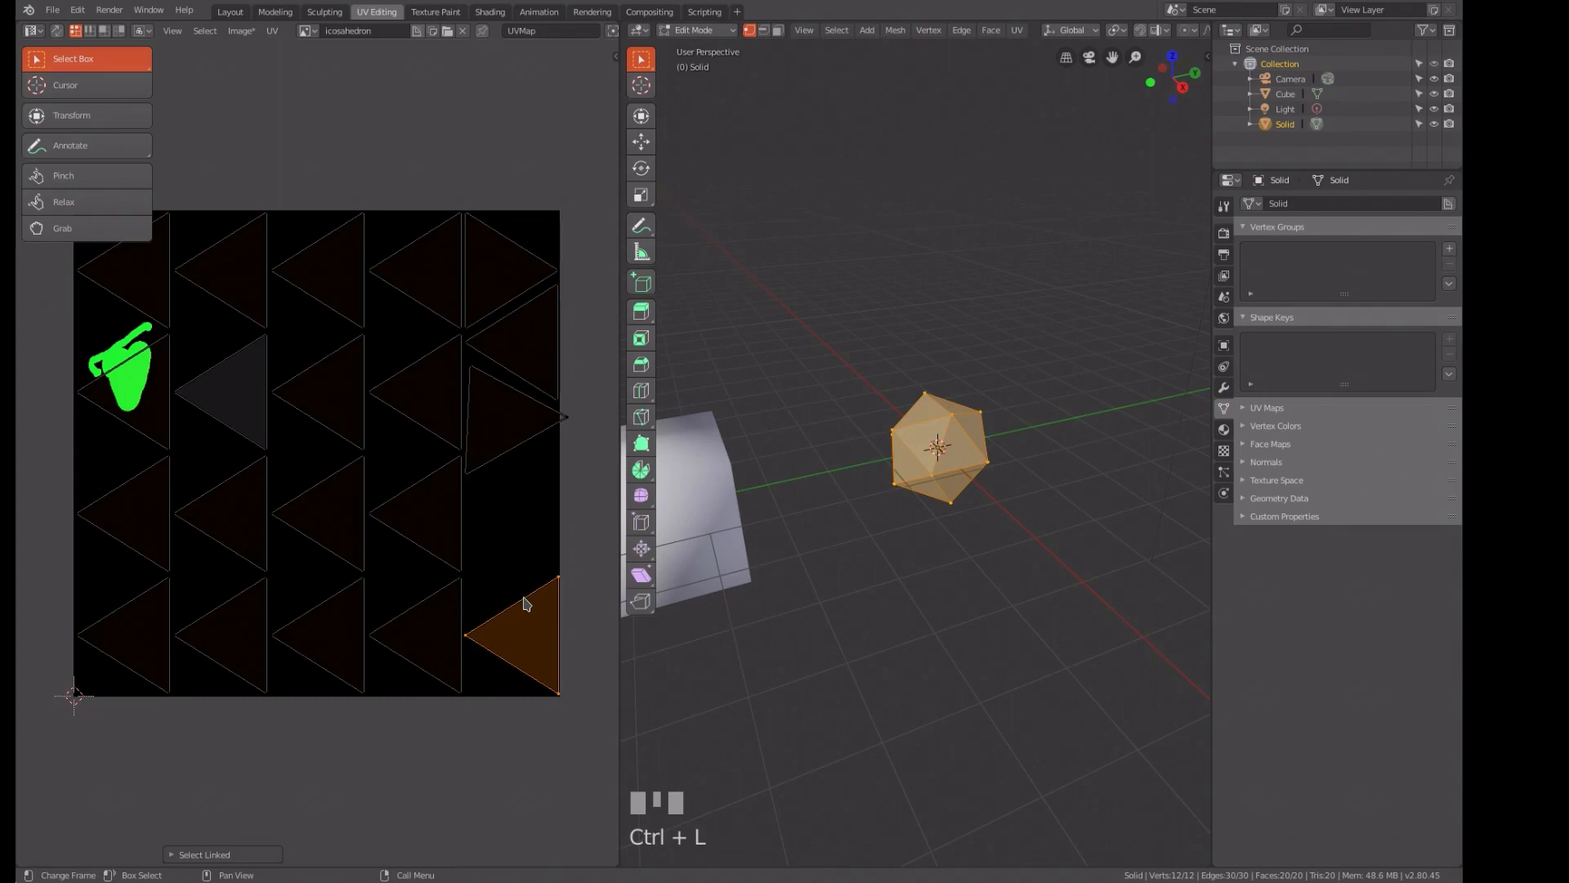
key(g)
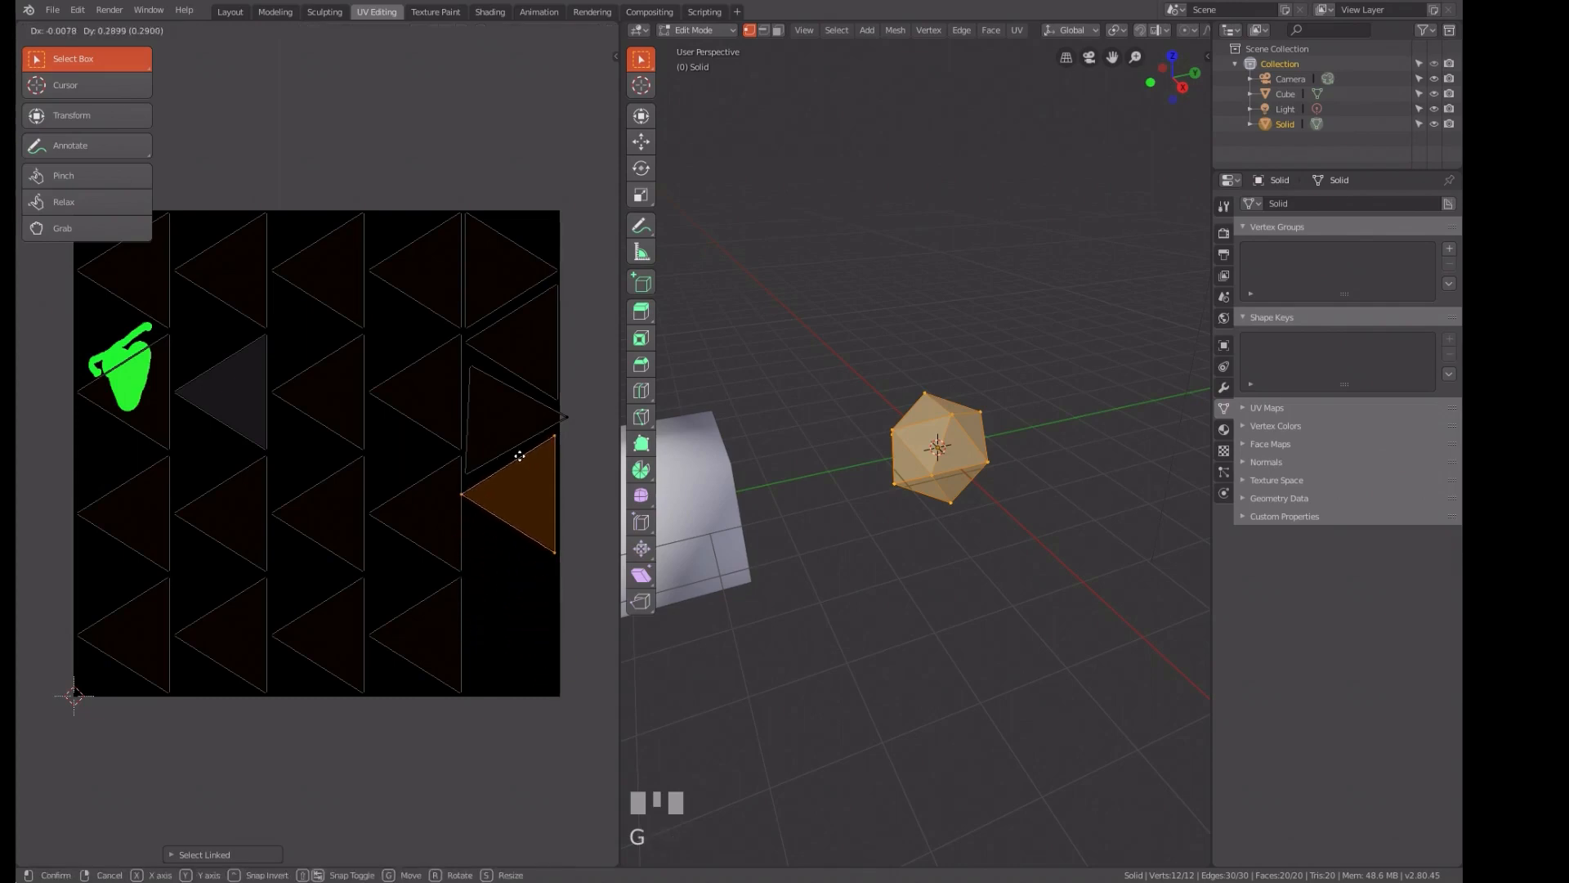
click(521, 457)
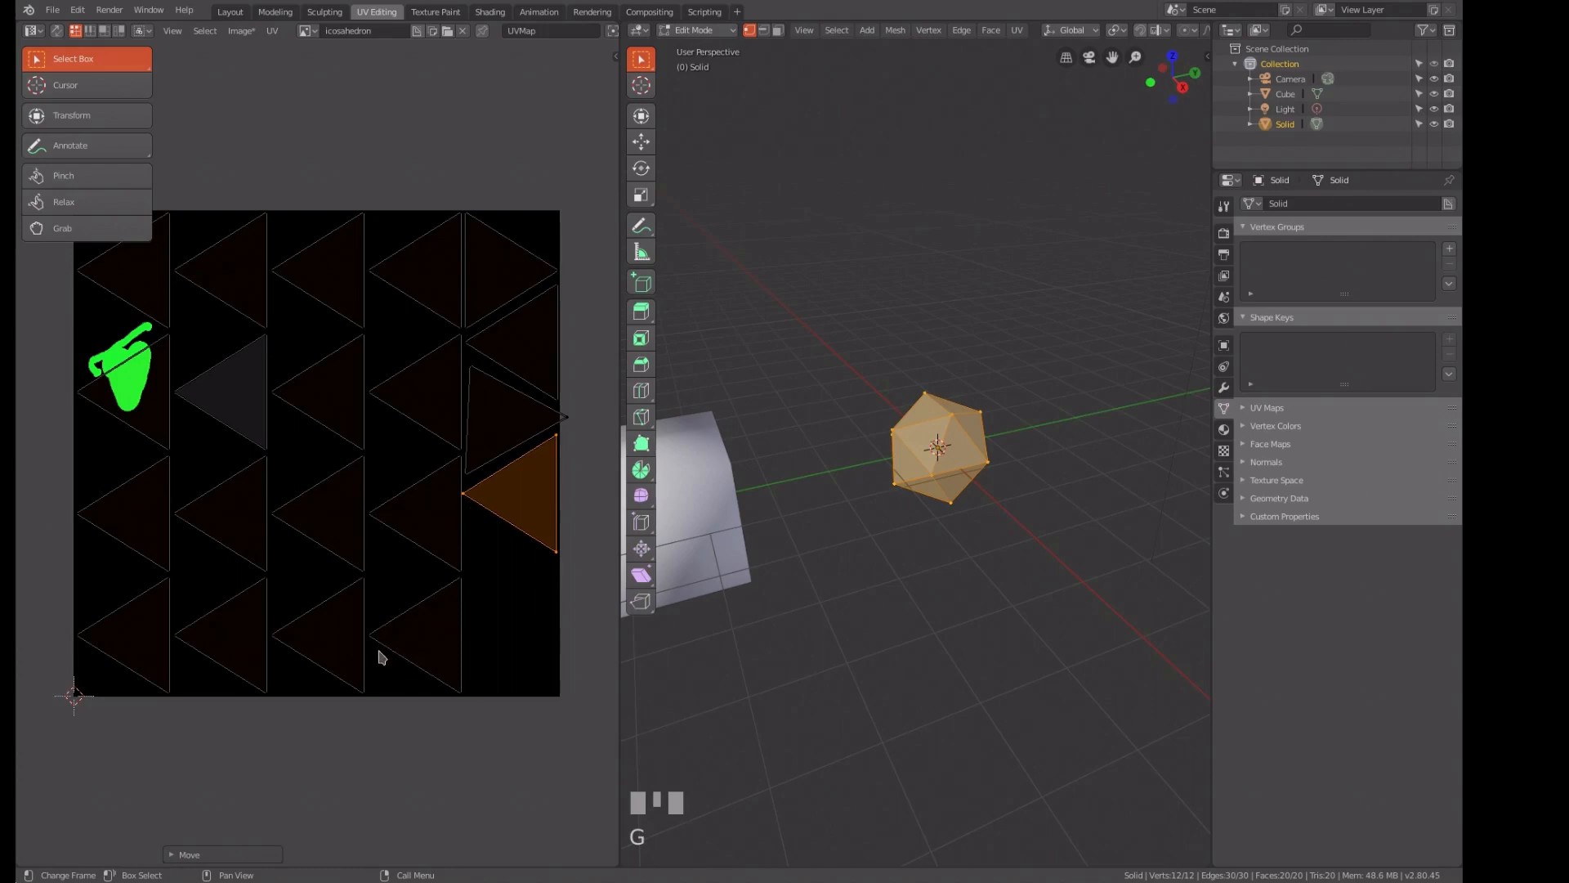
- Move the bottom UV triangle of the fourth column into the rightmost column, rotate it to point right, and nest it below the last triangle
click(458, 636)
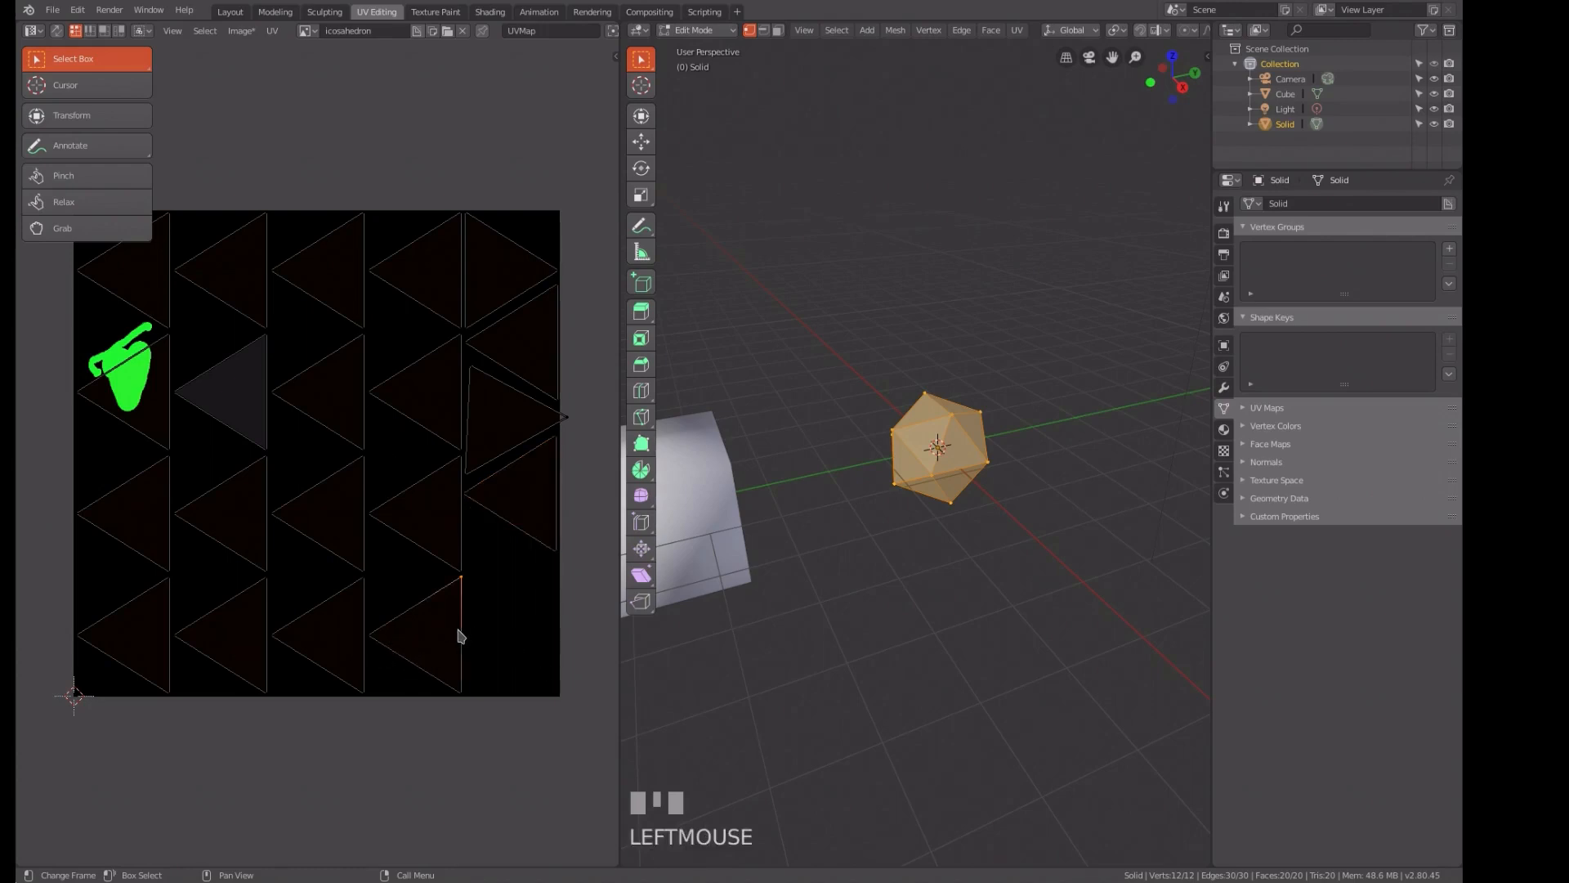
key(ctrl+l)
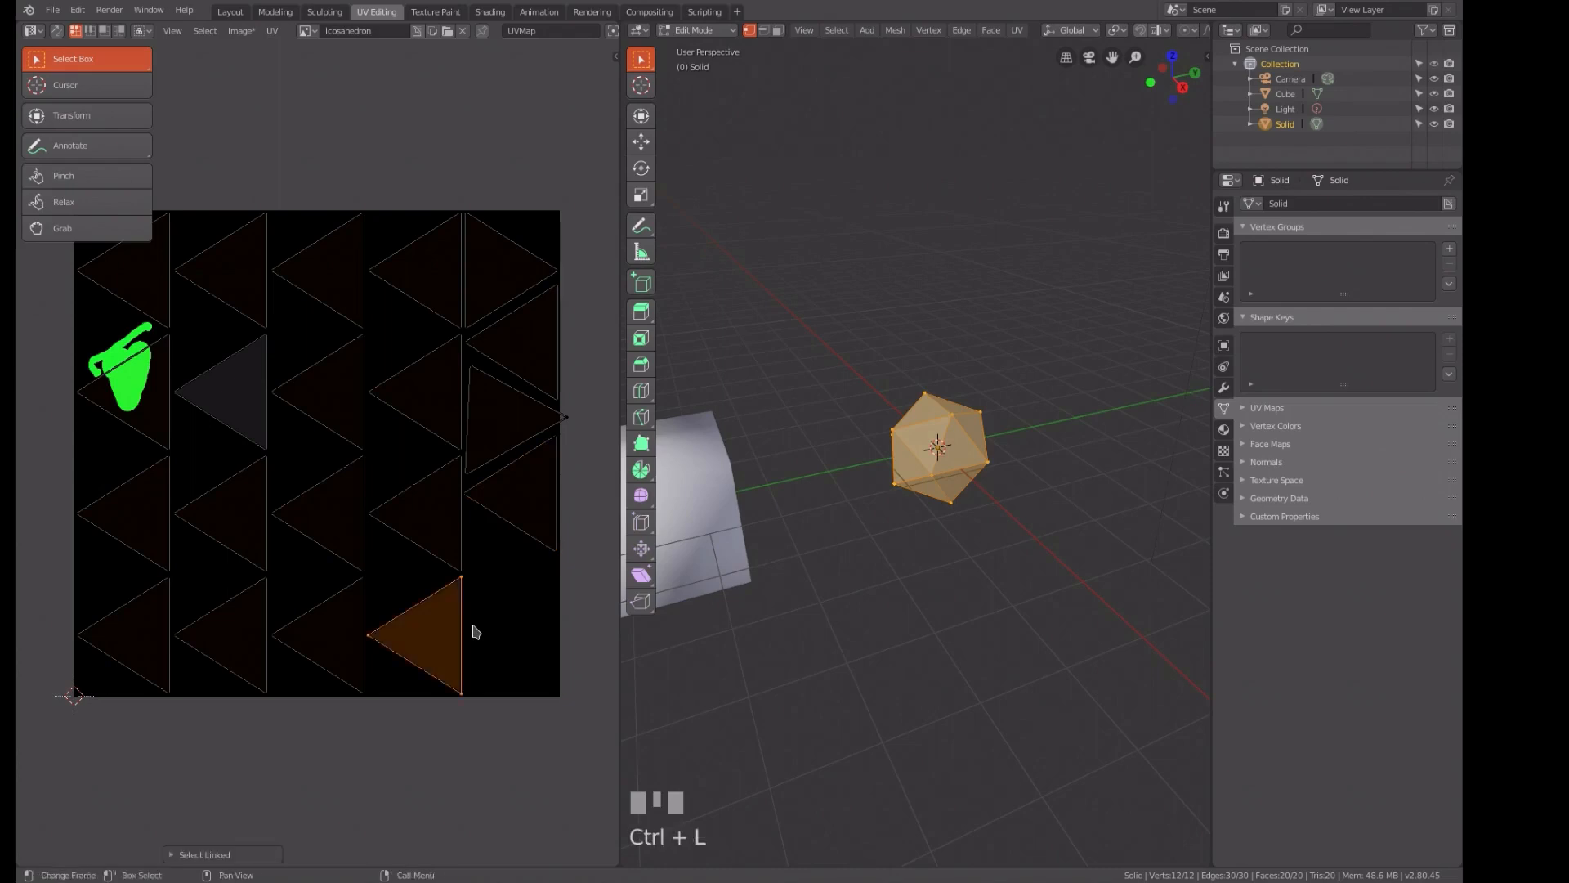
key(g)
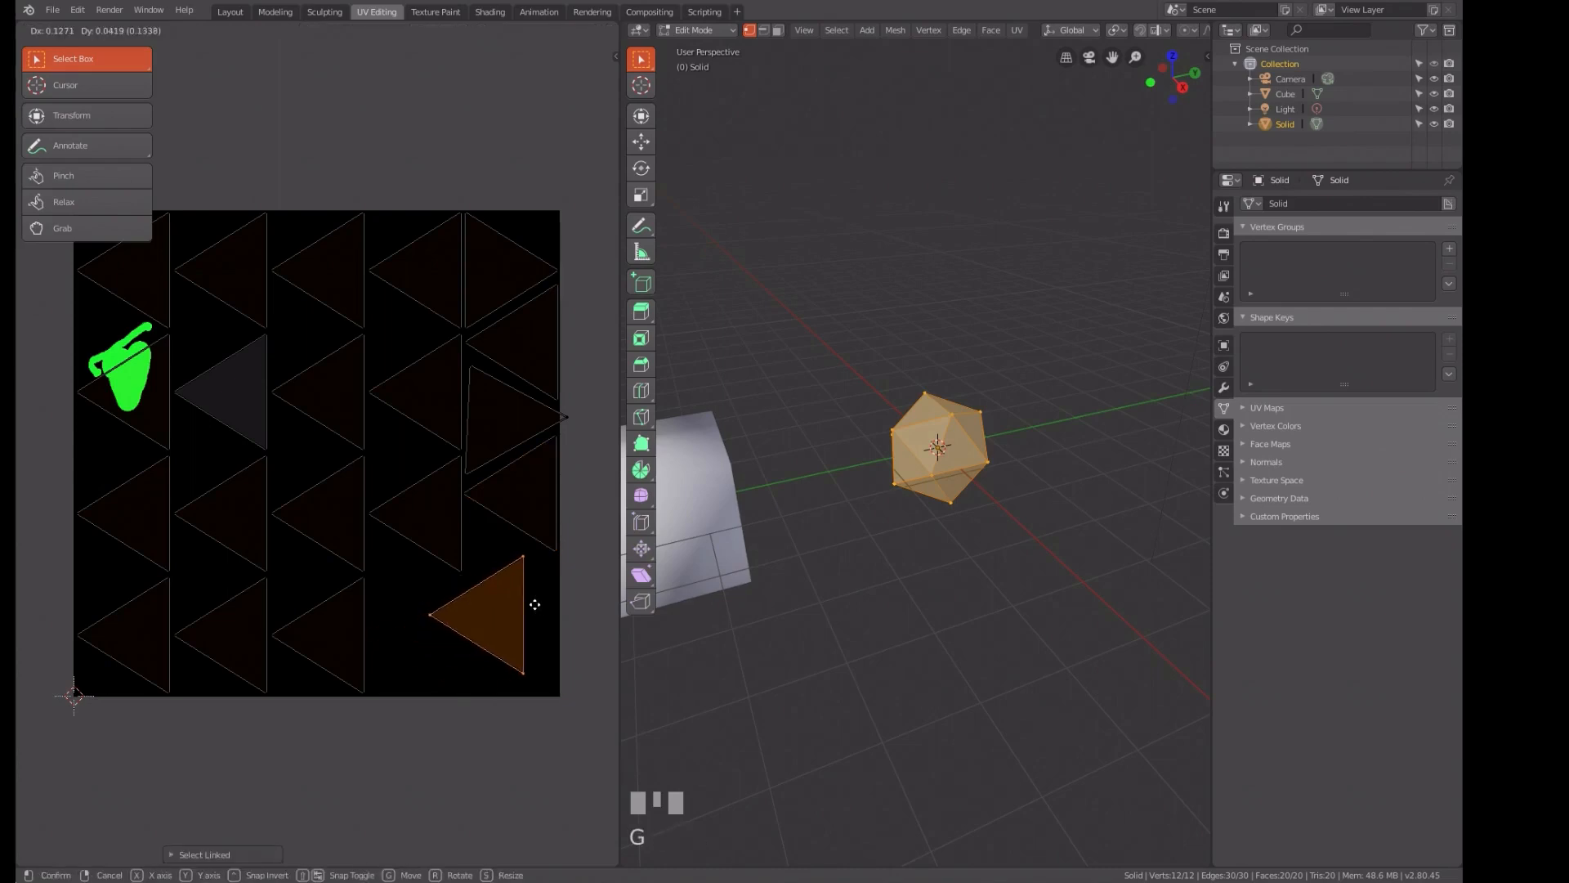
click(549, 609)
key(r)
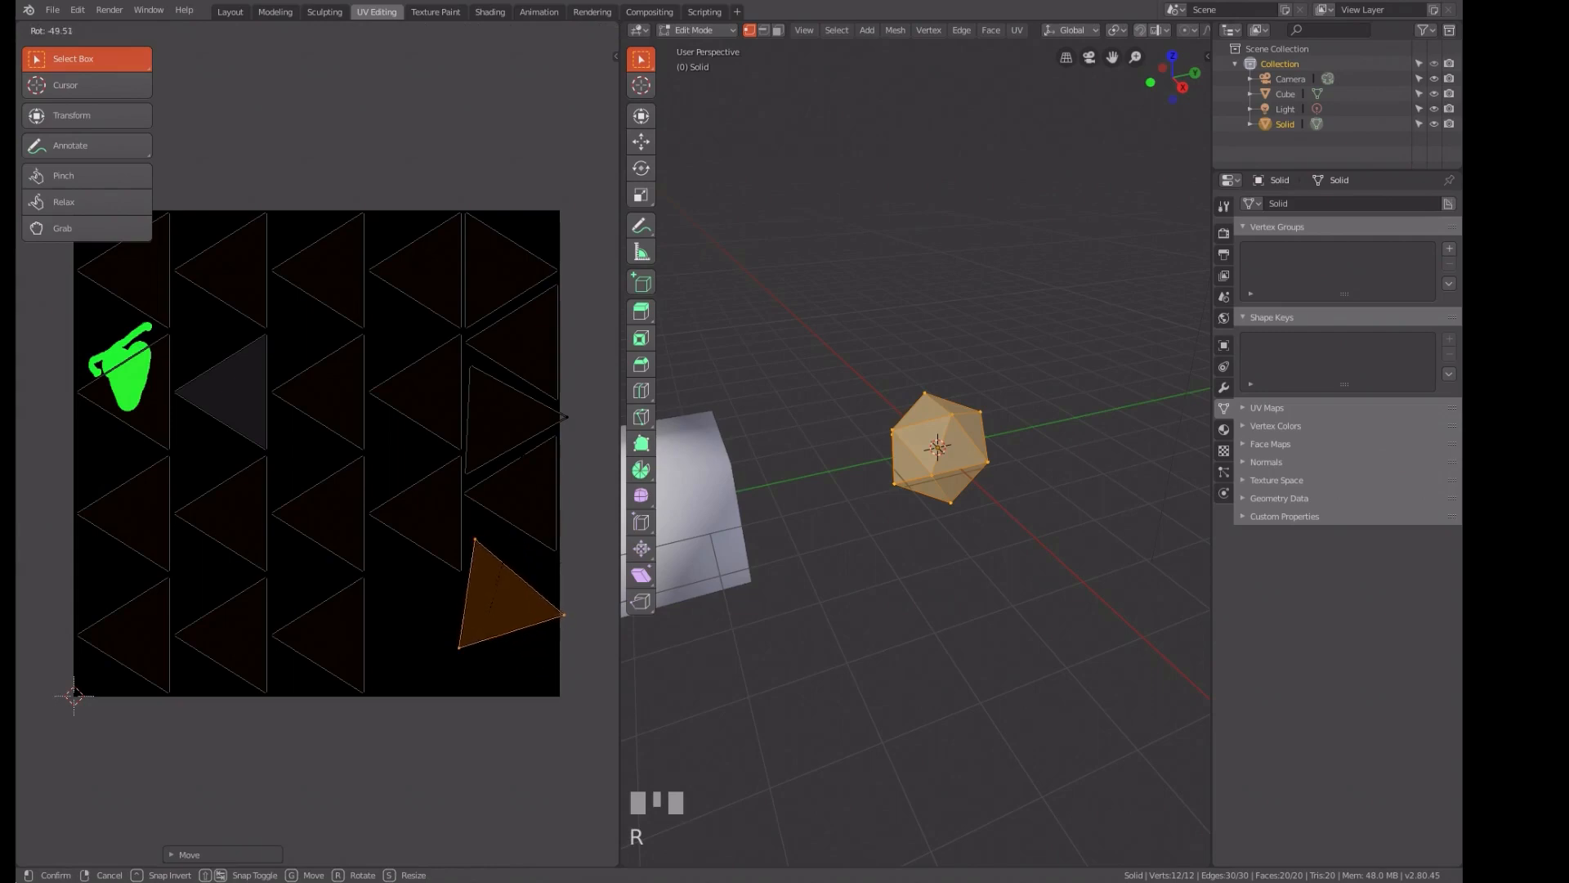
click(520, 436)
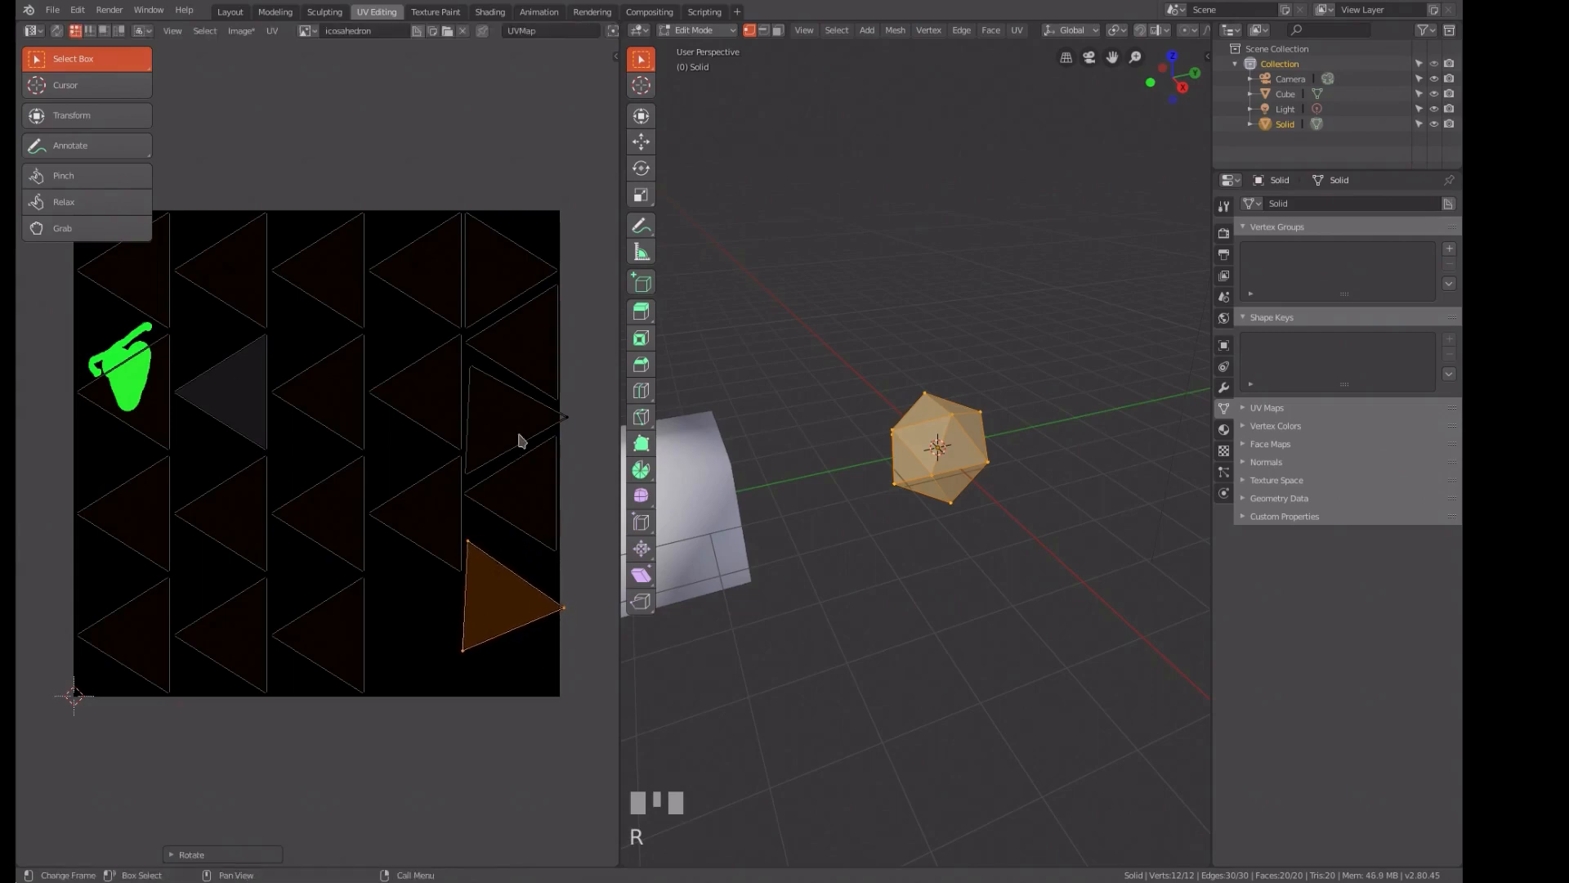
key(g)
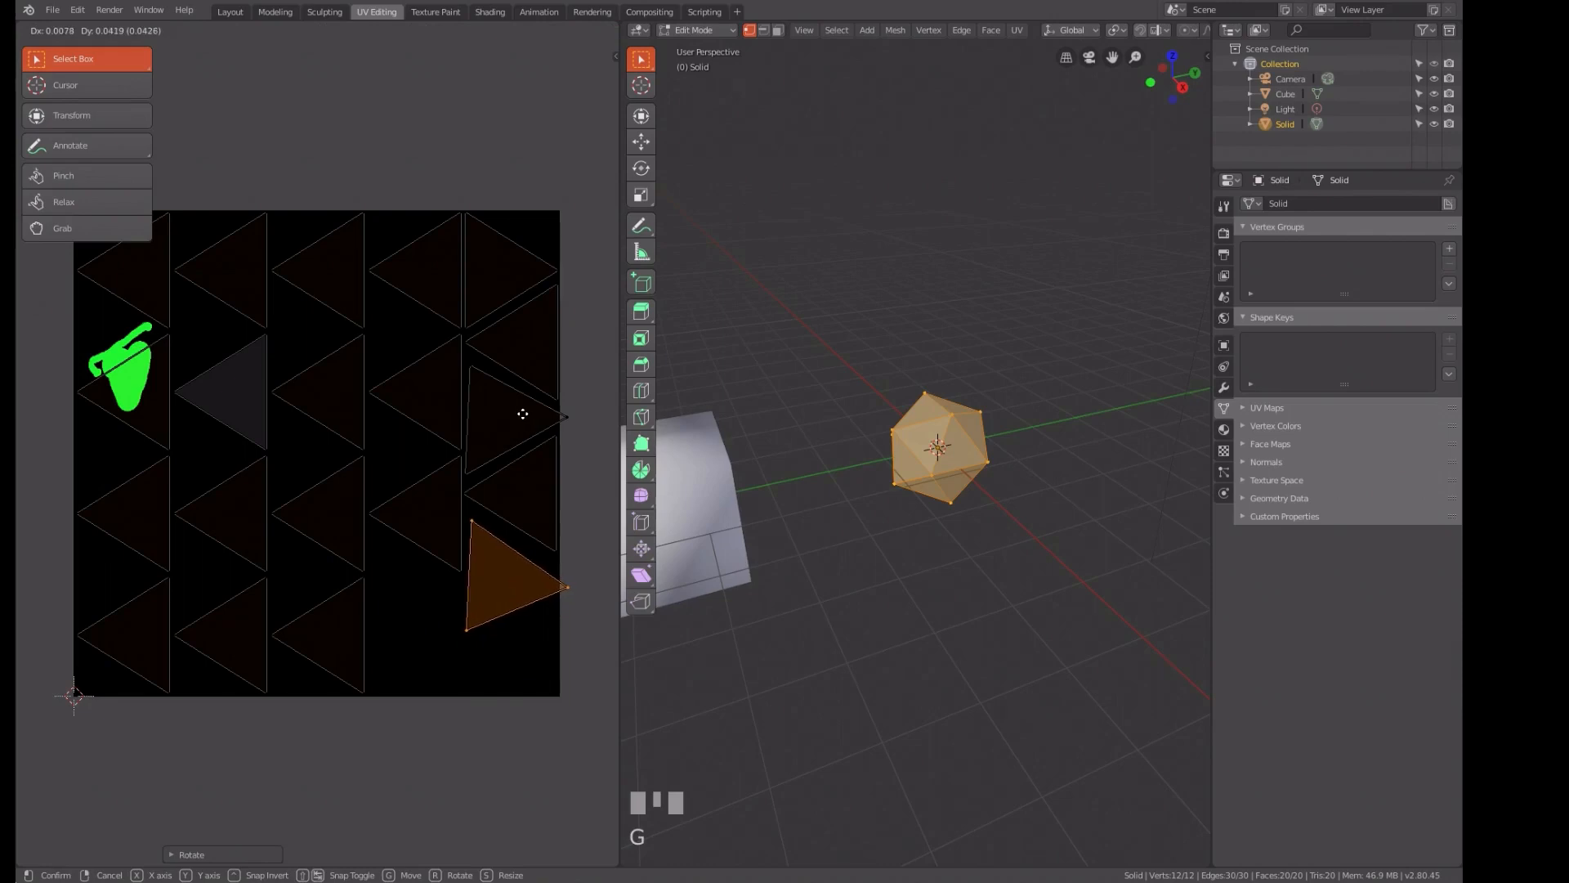
click(524, 421)
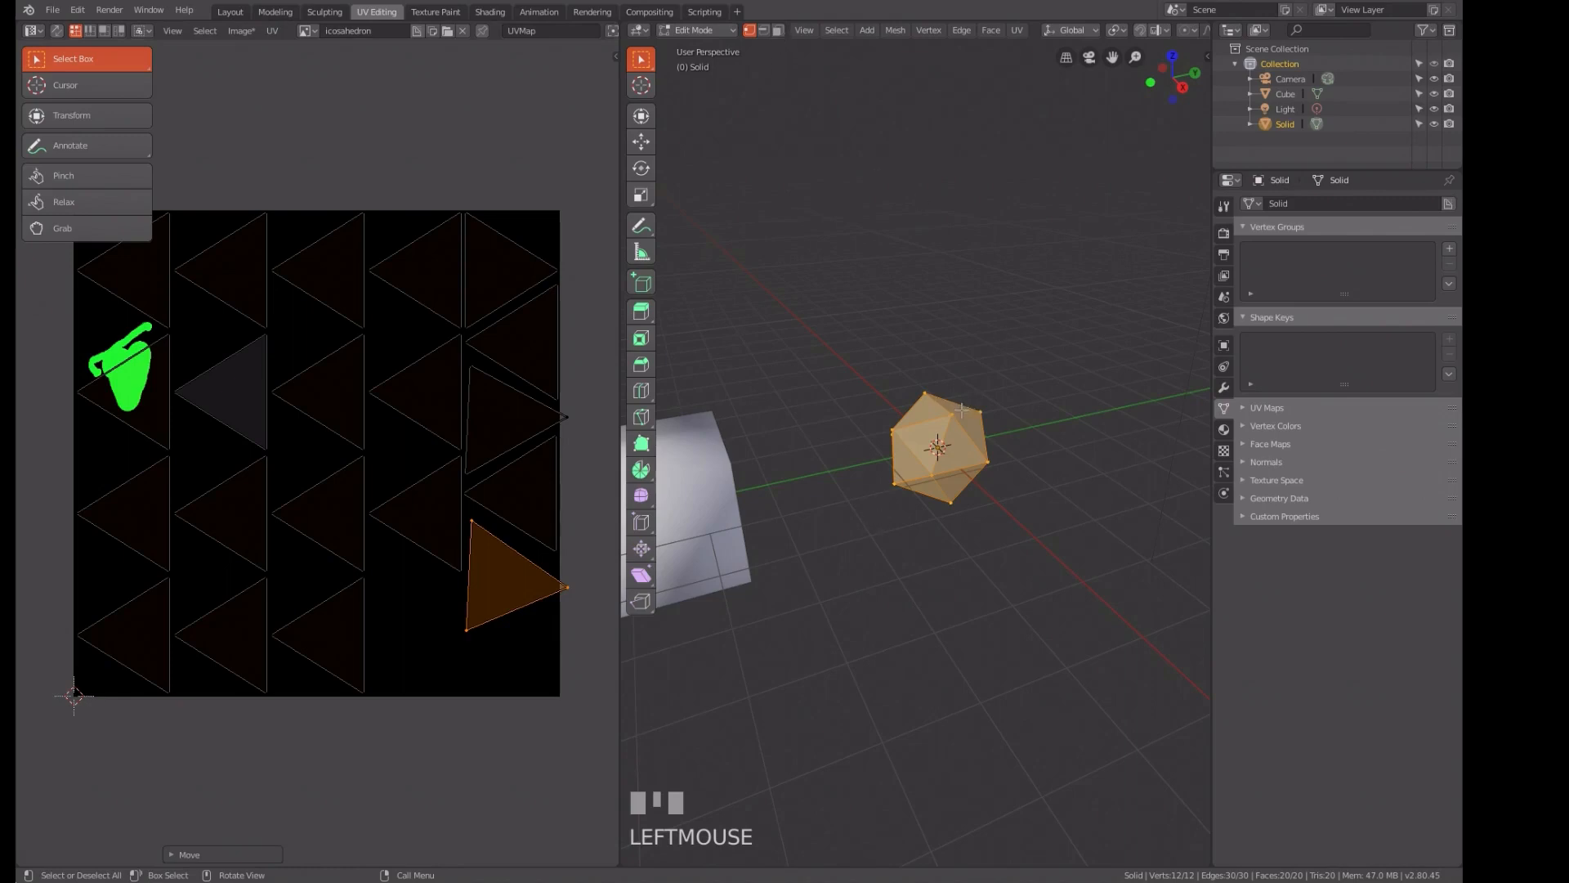
- Unwrap the icosahedron again with Smart UV Project, using an angle limit of 30 and an island margin of 0.02
key(u)
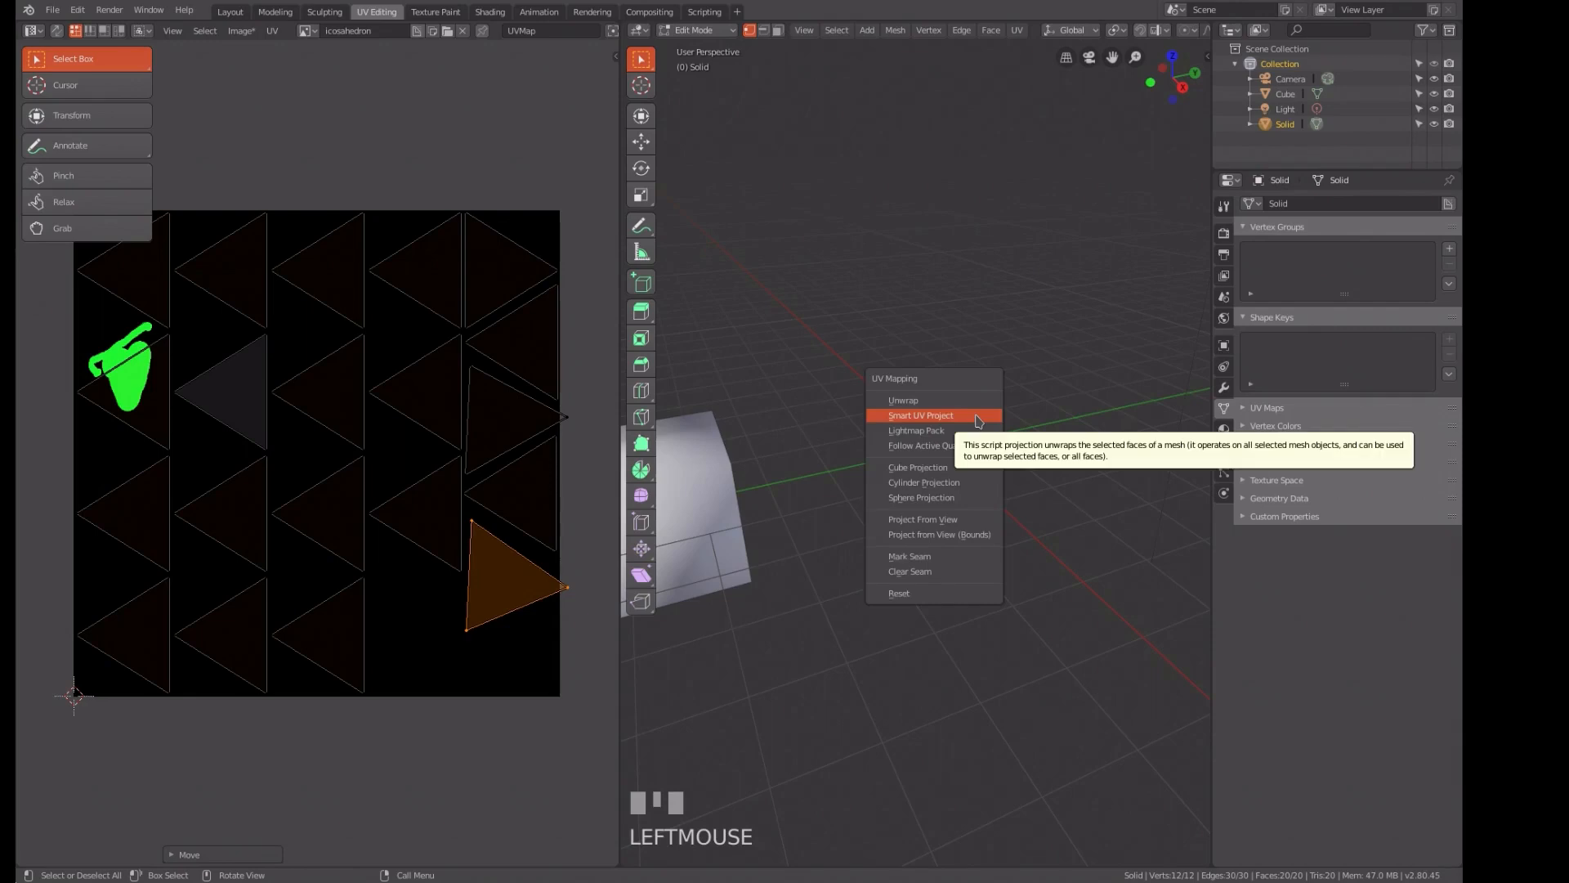
click(979, 419)
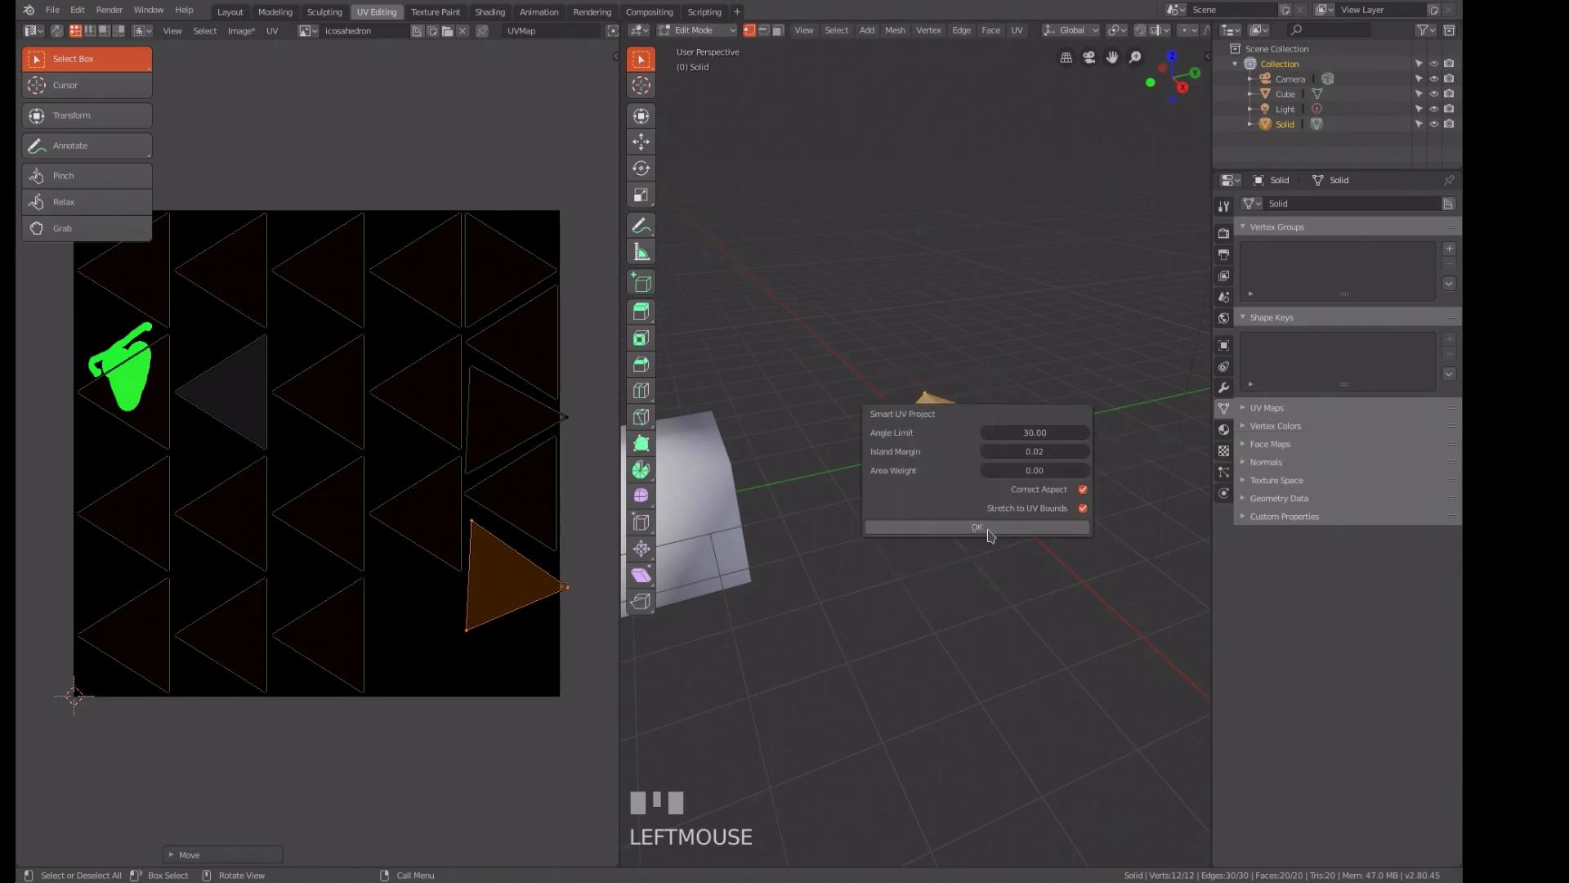
click(987, 531)
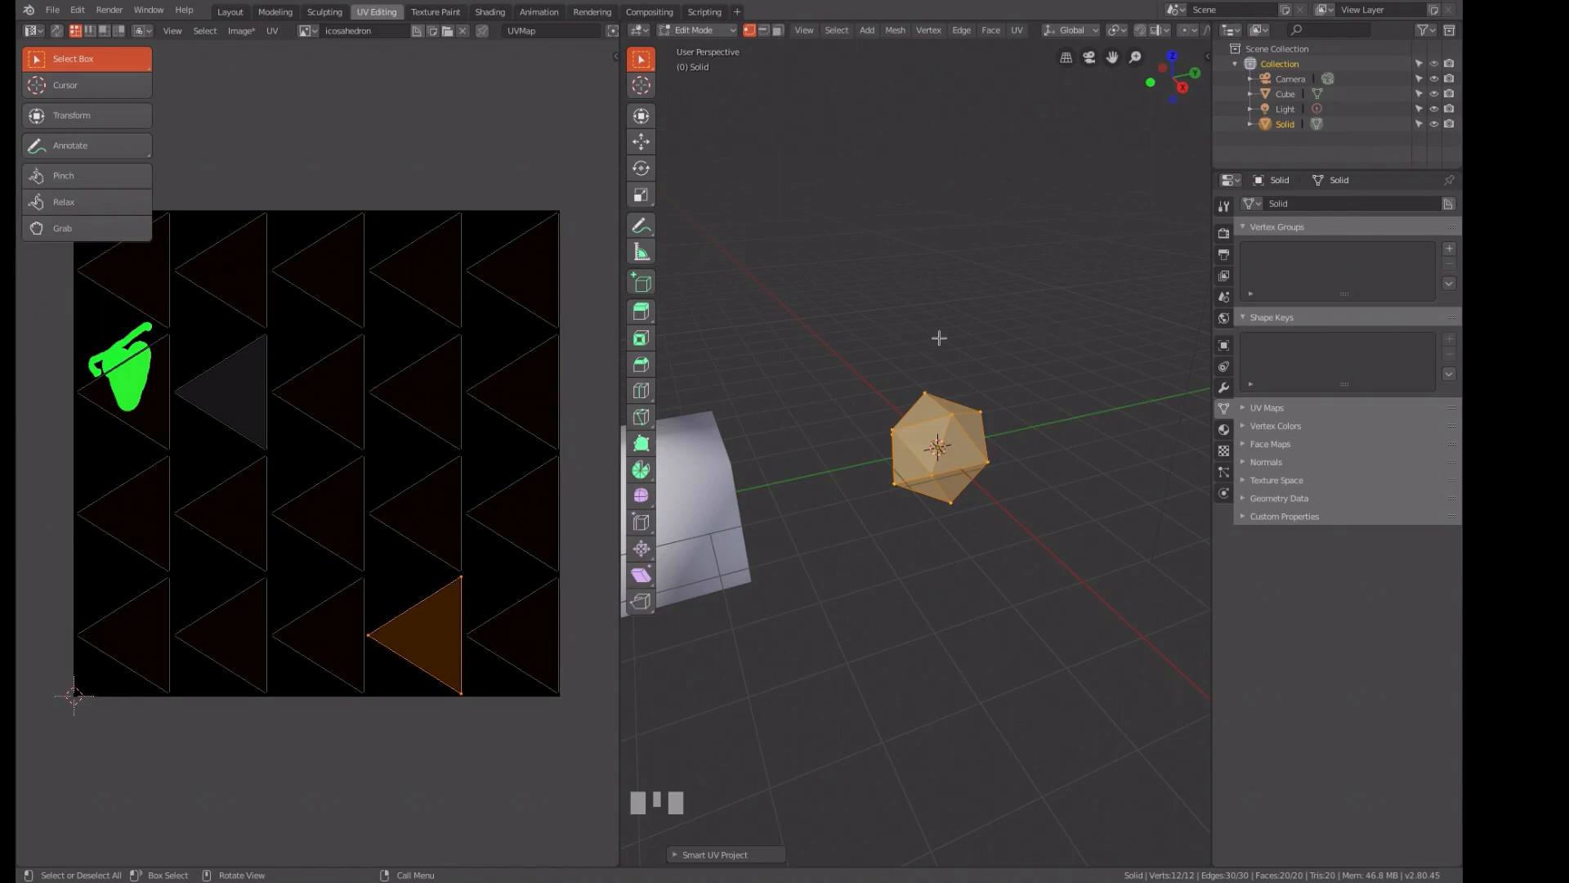
- Enable face selection masking in Texture Paint mode and paint a green dot on the icosahedron's large front-facing triangle
key(Tab)
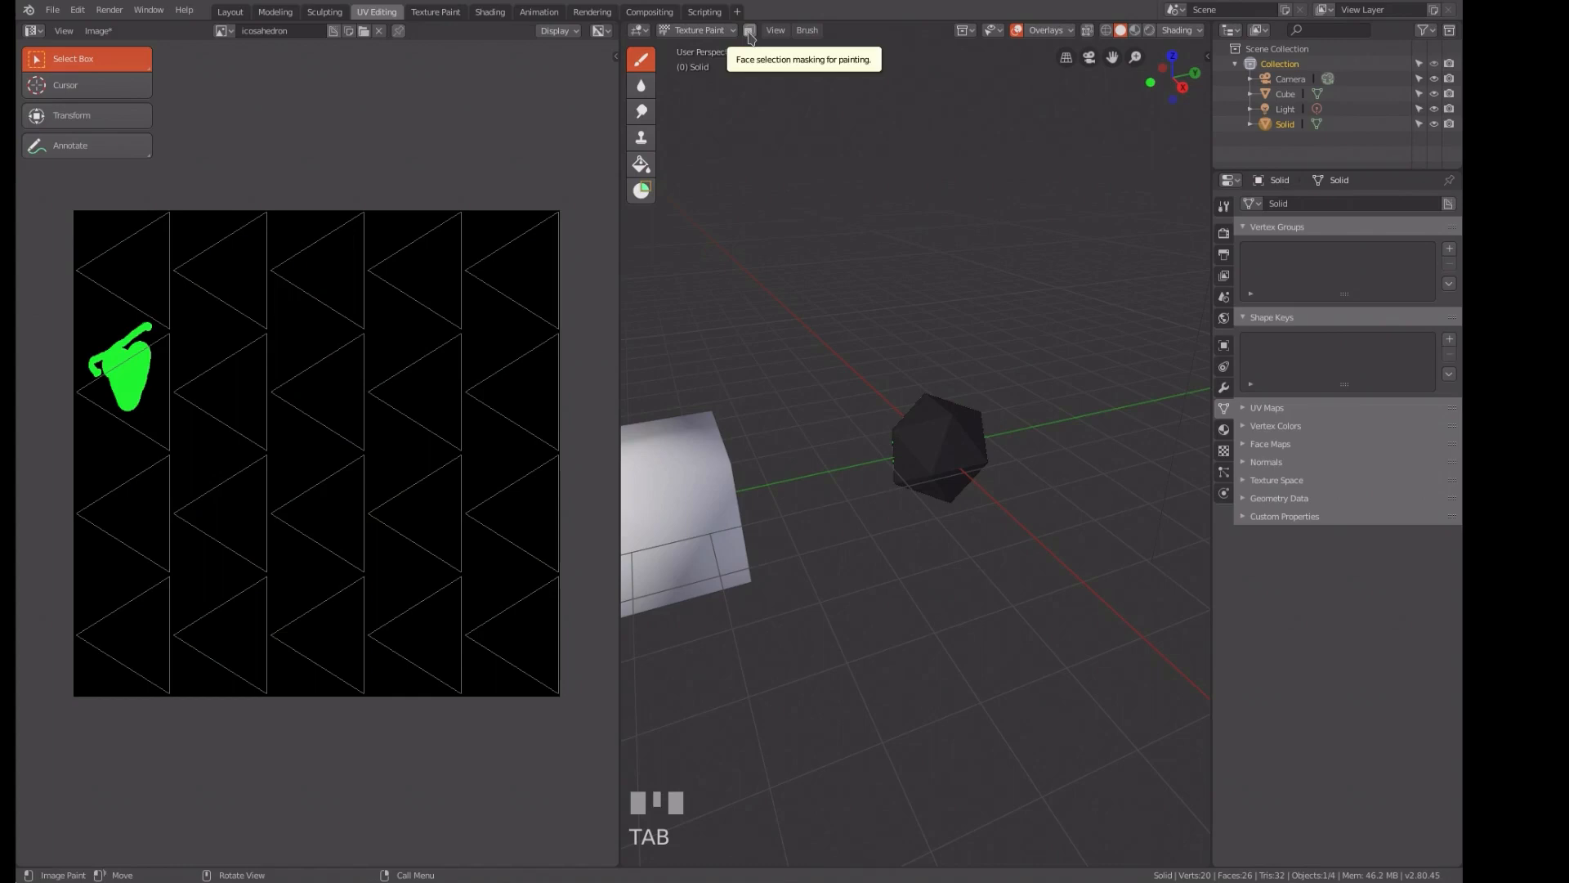
click(749, 31)
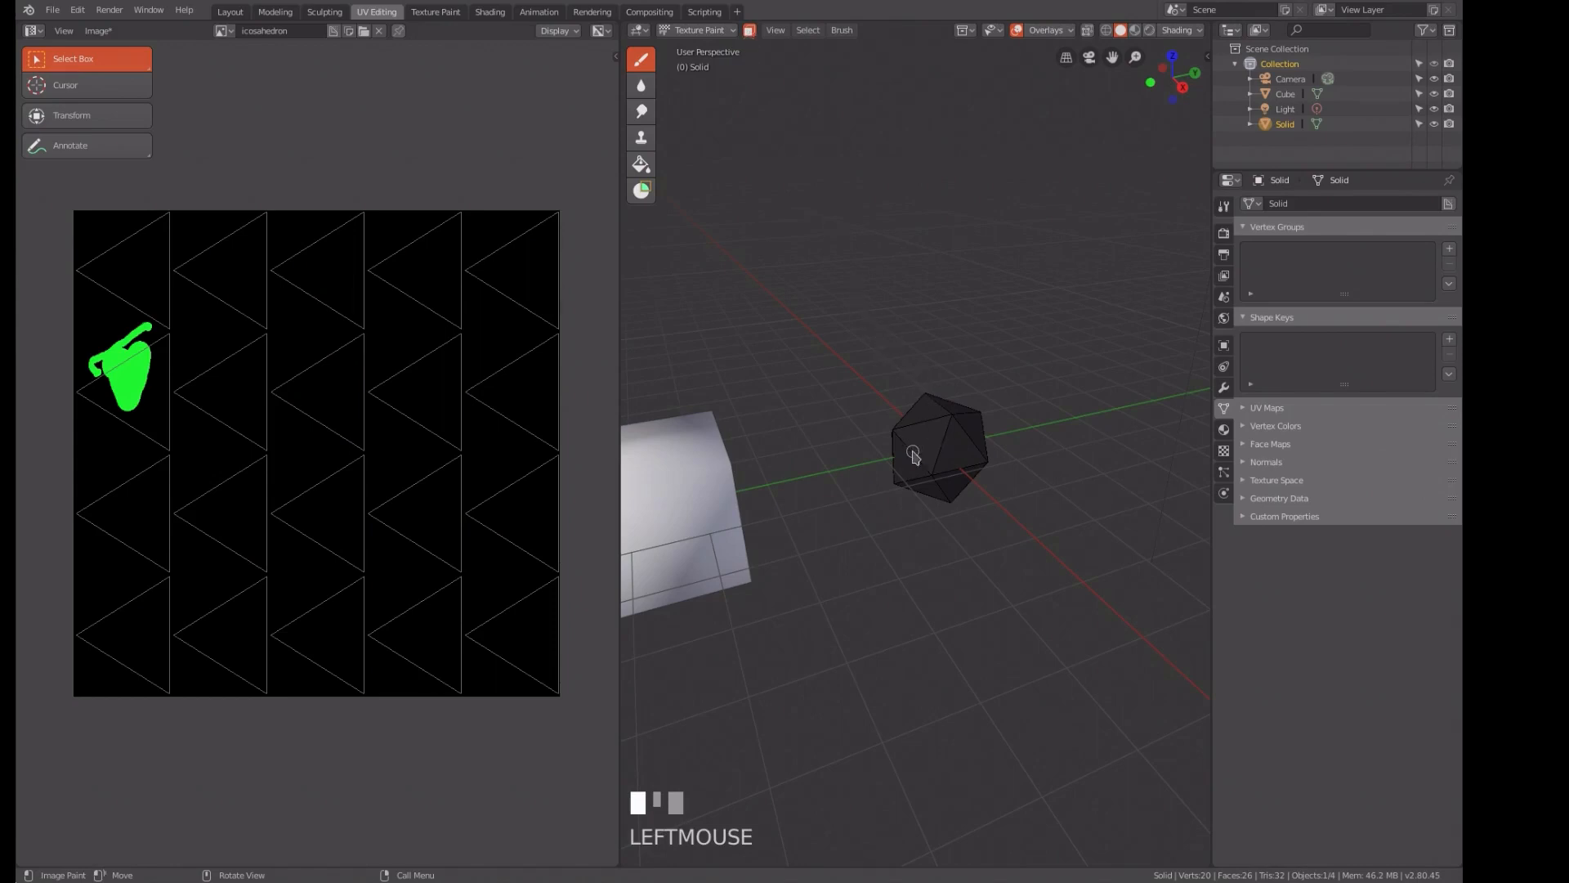
scroll(929, 438, up, 2)
scroll(929, 438, down, 2)
scroll(929, 438, up, 2)
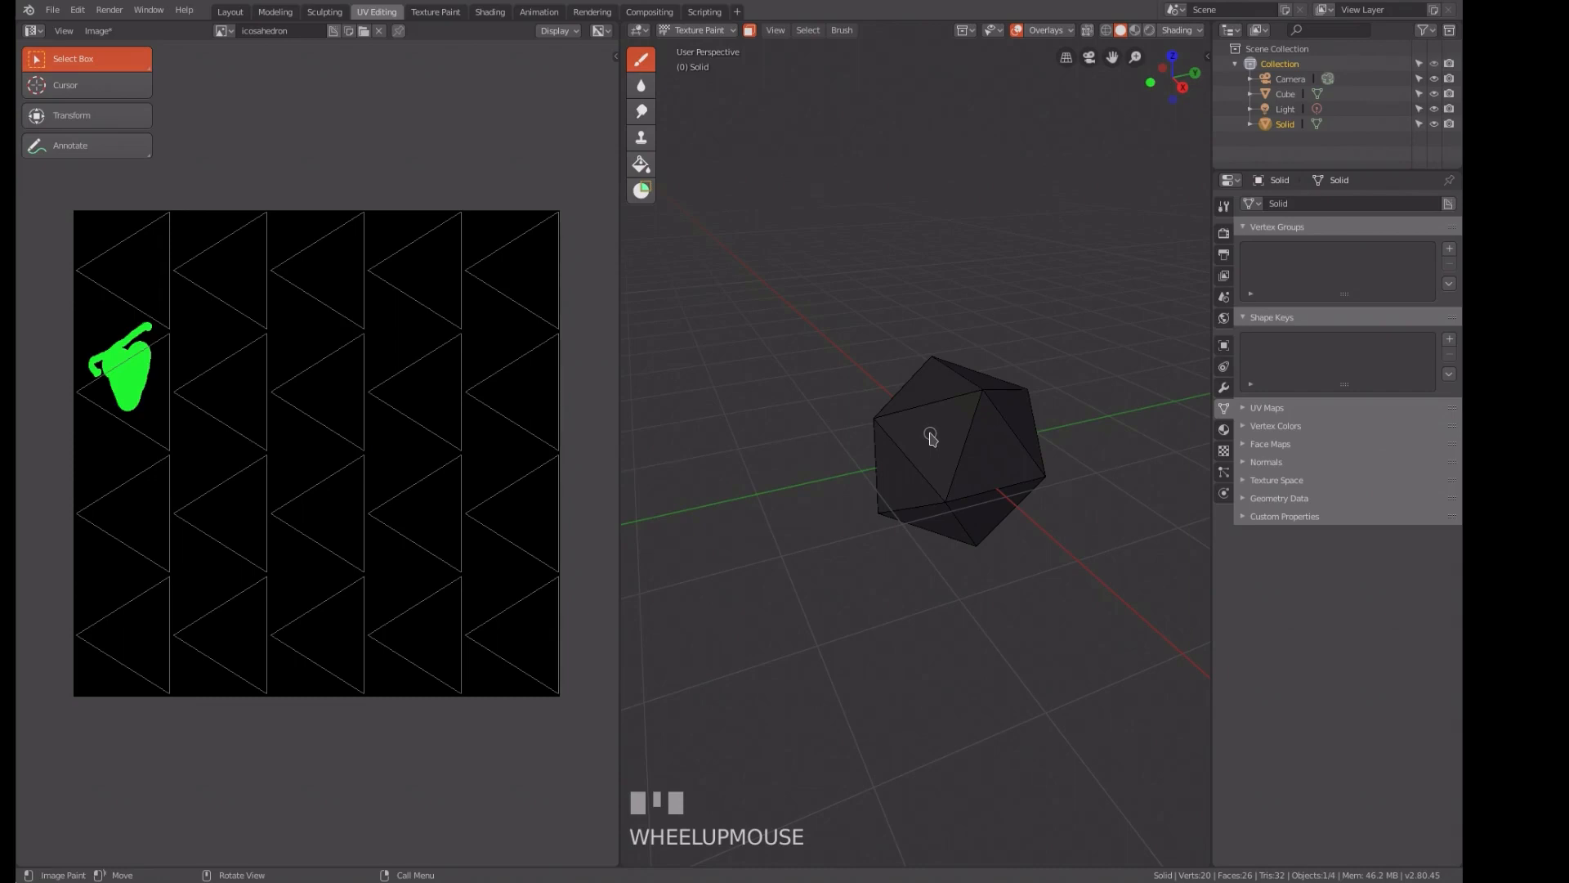
click(931, 435)
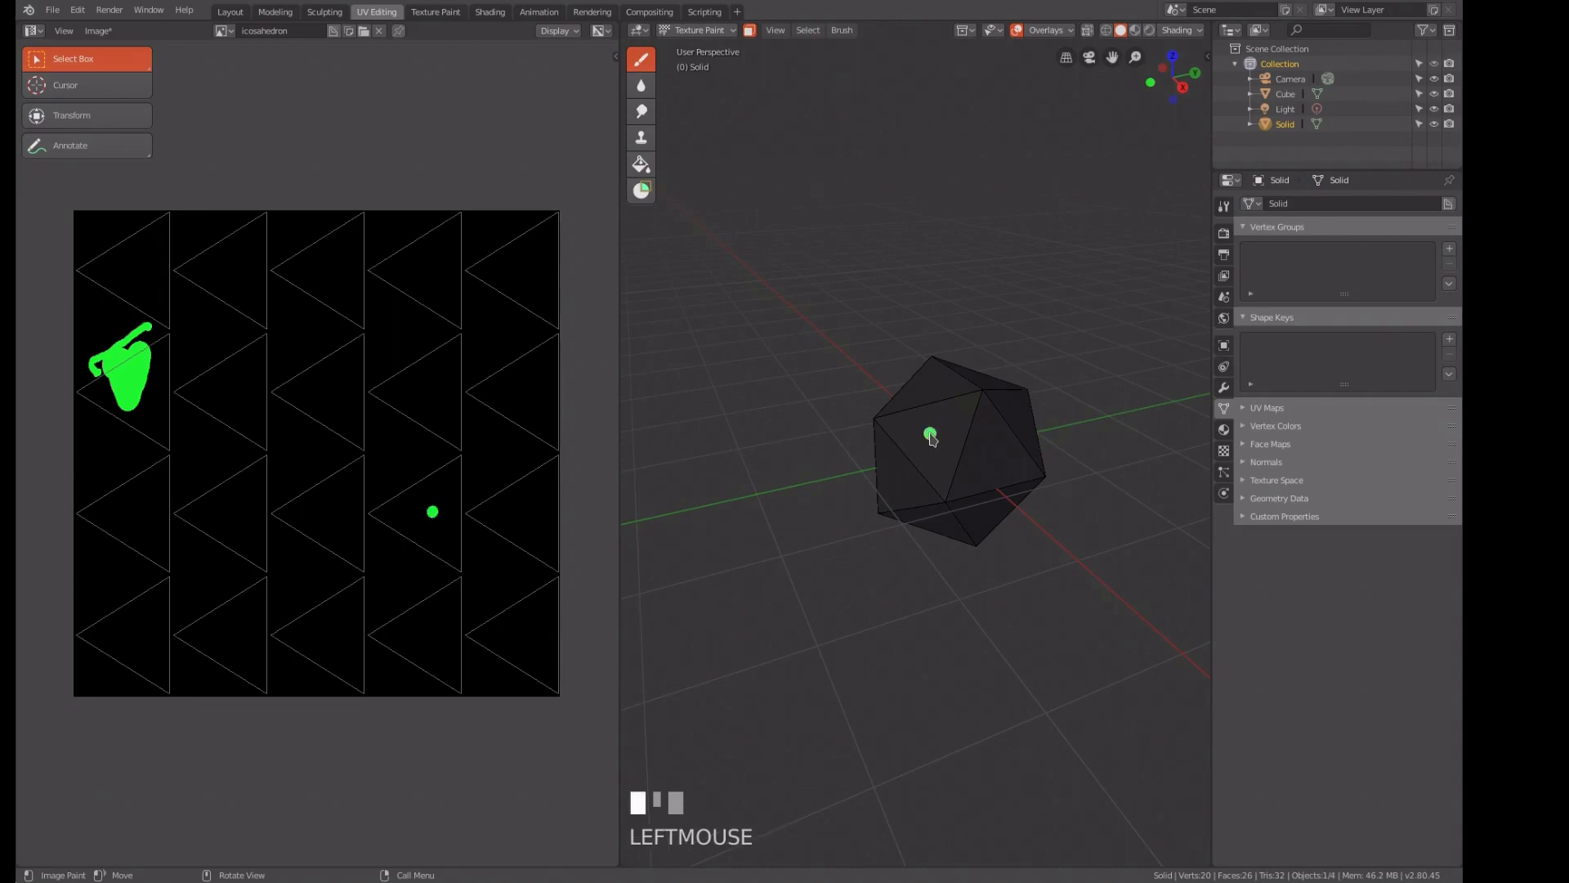
- Select only the icosahedron face adjoining the green-dotted triangle in face select mode, and return to Texture Paint mode
key(alt)
key(Tab)
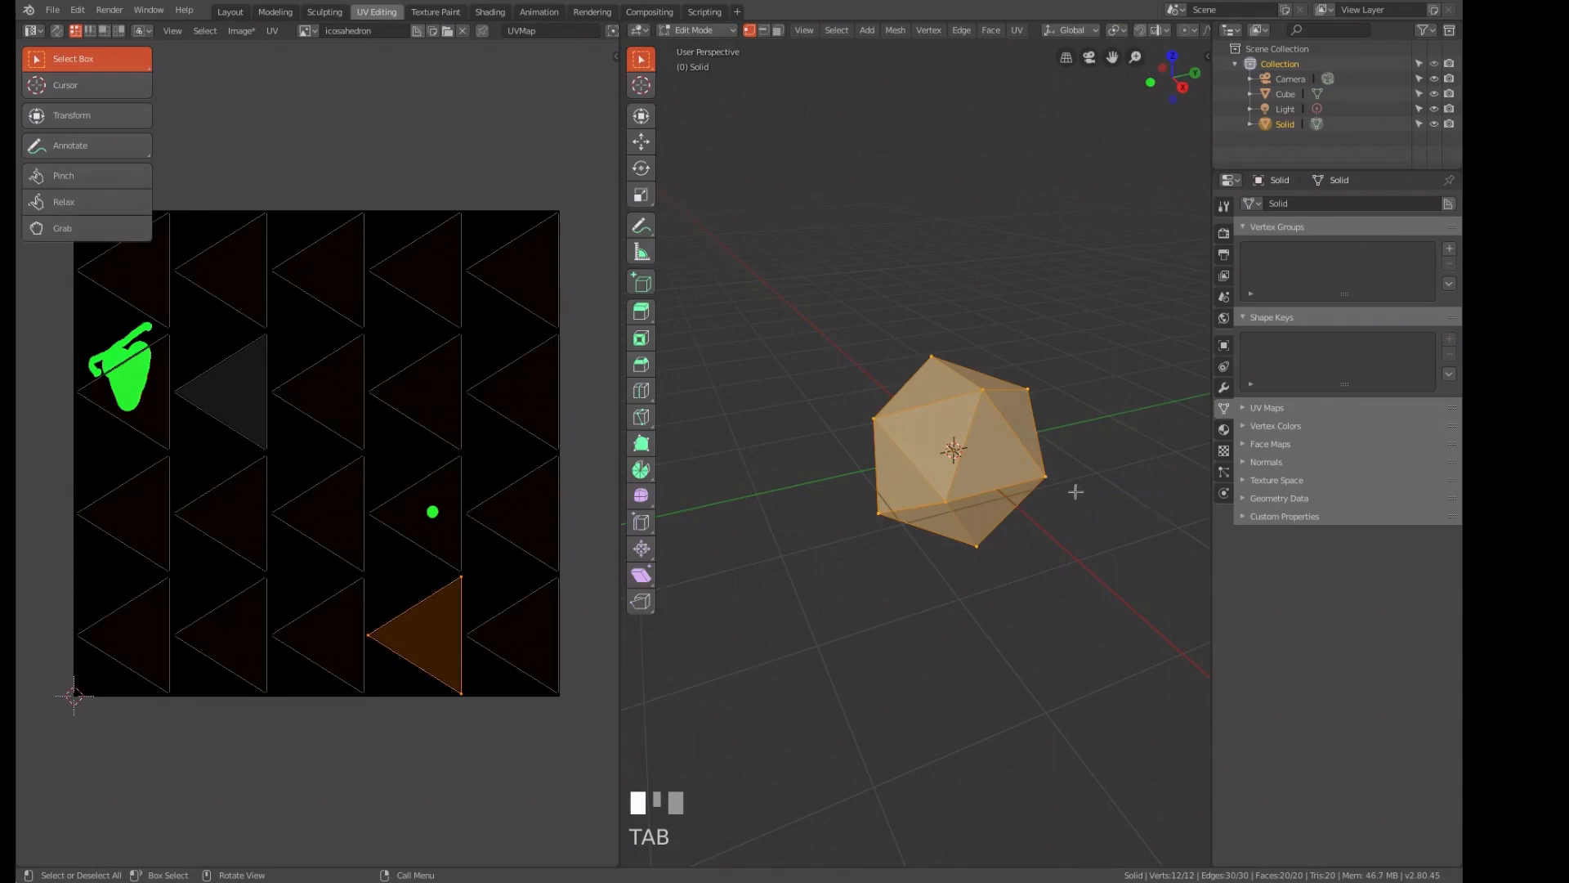
key(3)
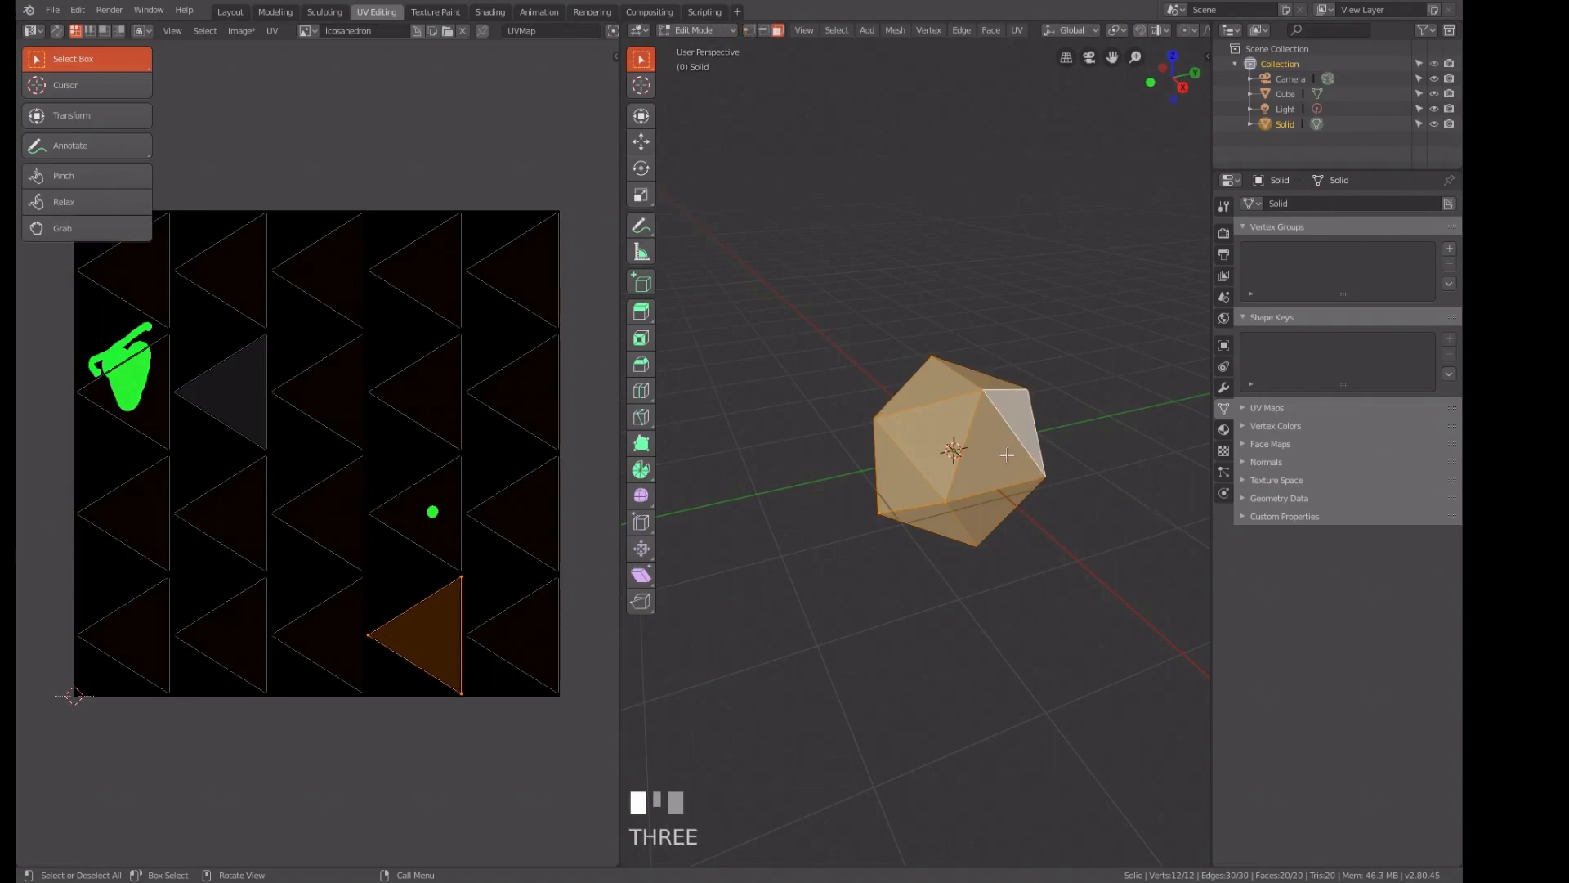
click(979, 453)
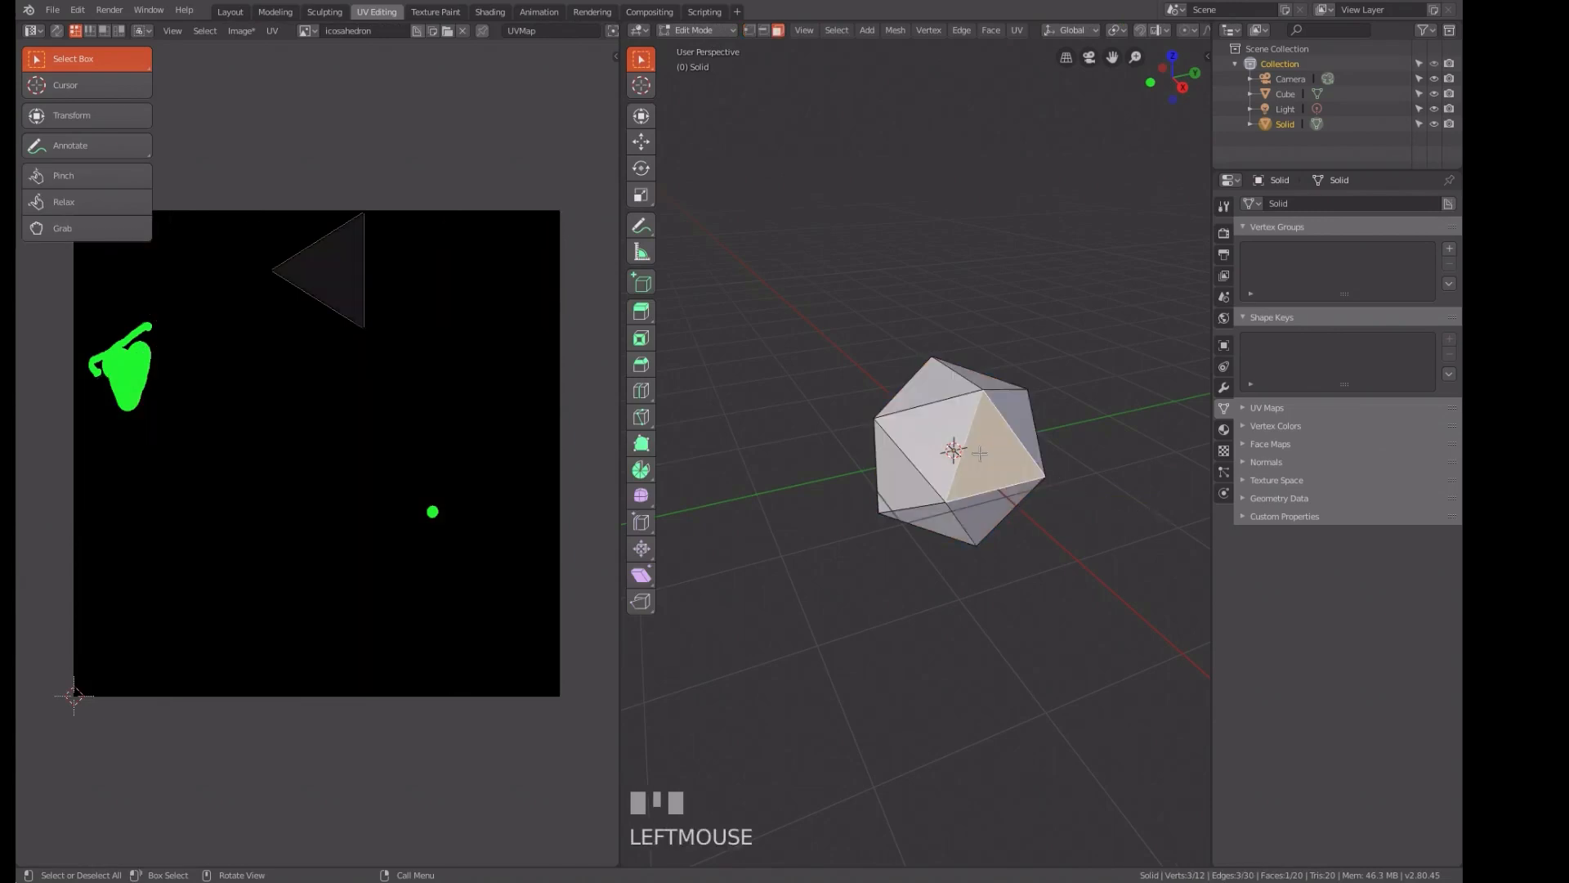
key(Tab)
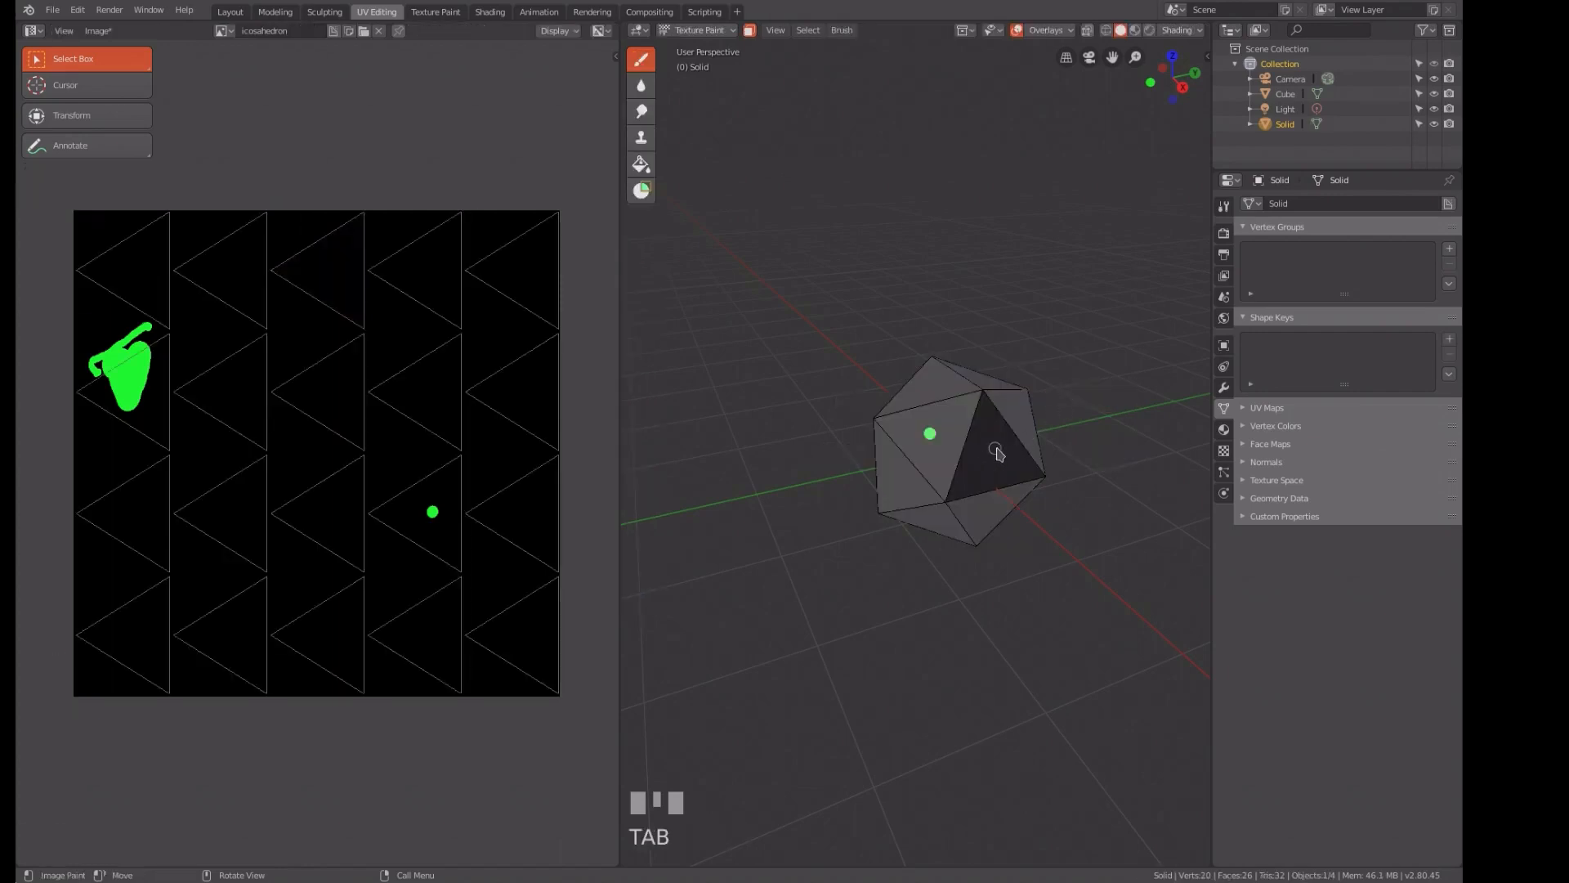
- Paint a green stroke on the unmasked face, enlarge the brush radius to 68 px, and cover the whole face in green
scroll(1031, 462, up, 3)
middle_drag(1033, 473, 982, 445)
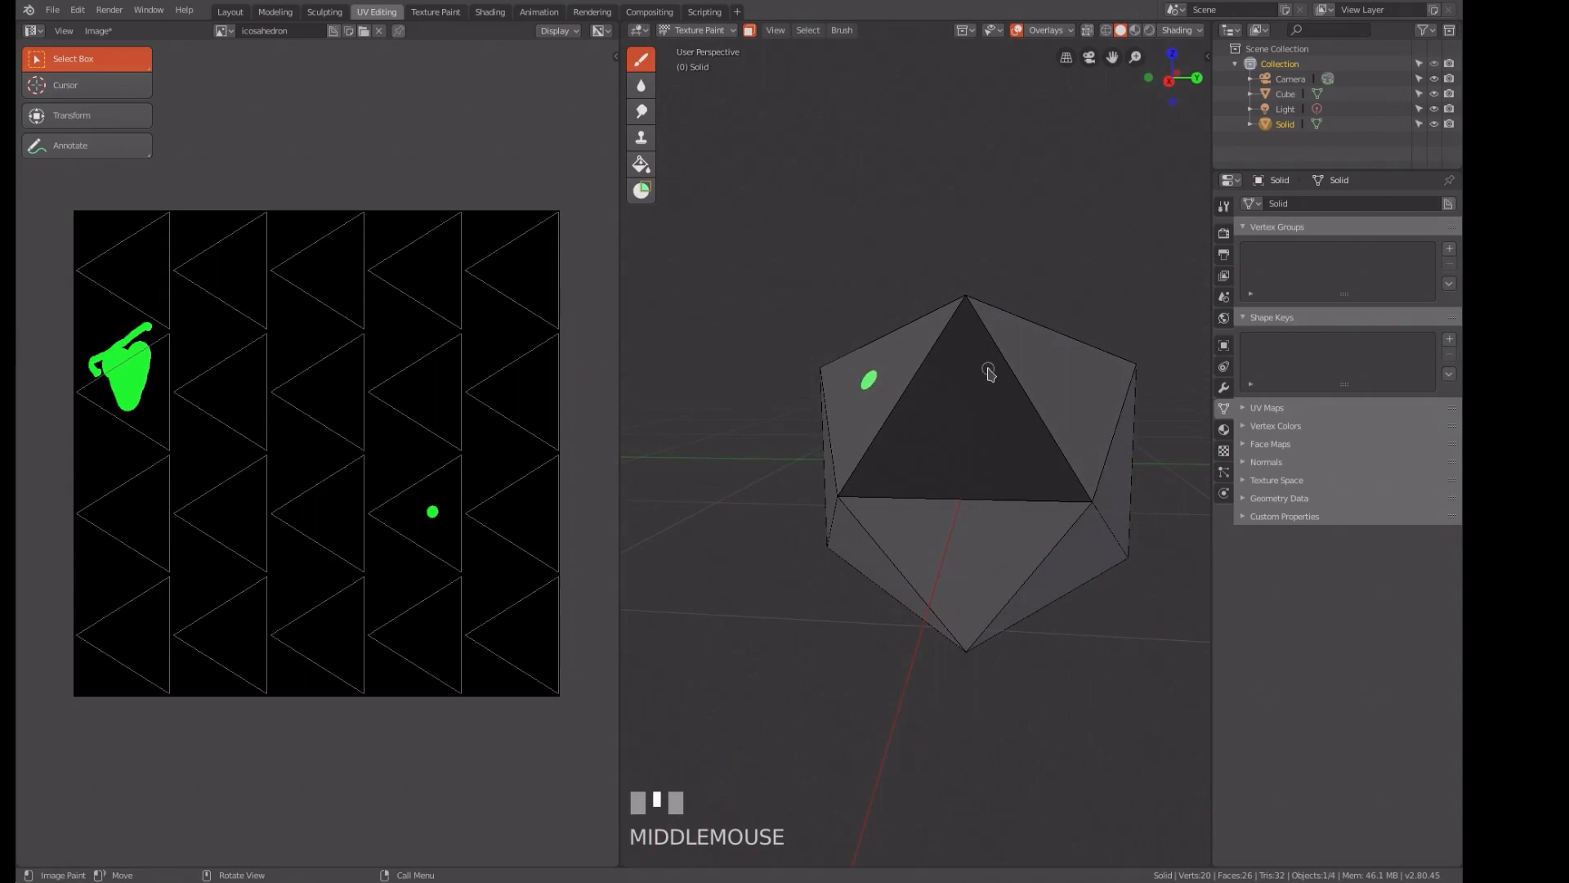
key(n)
key(n)
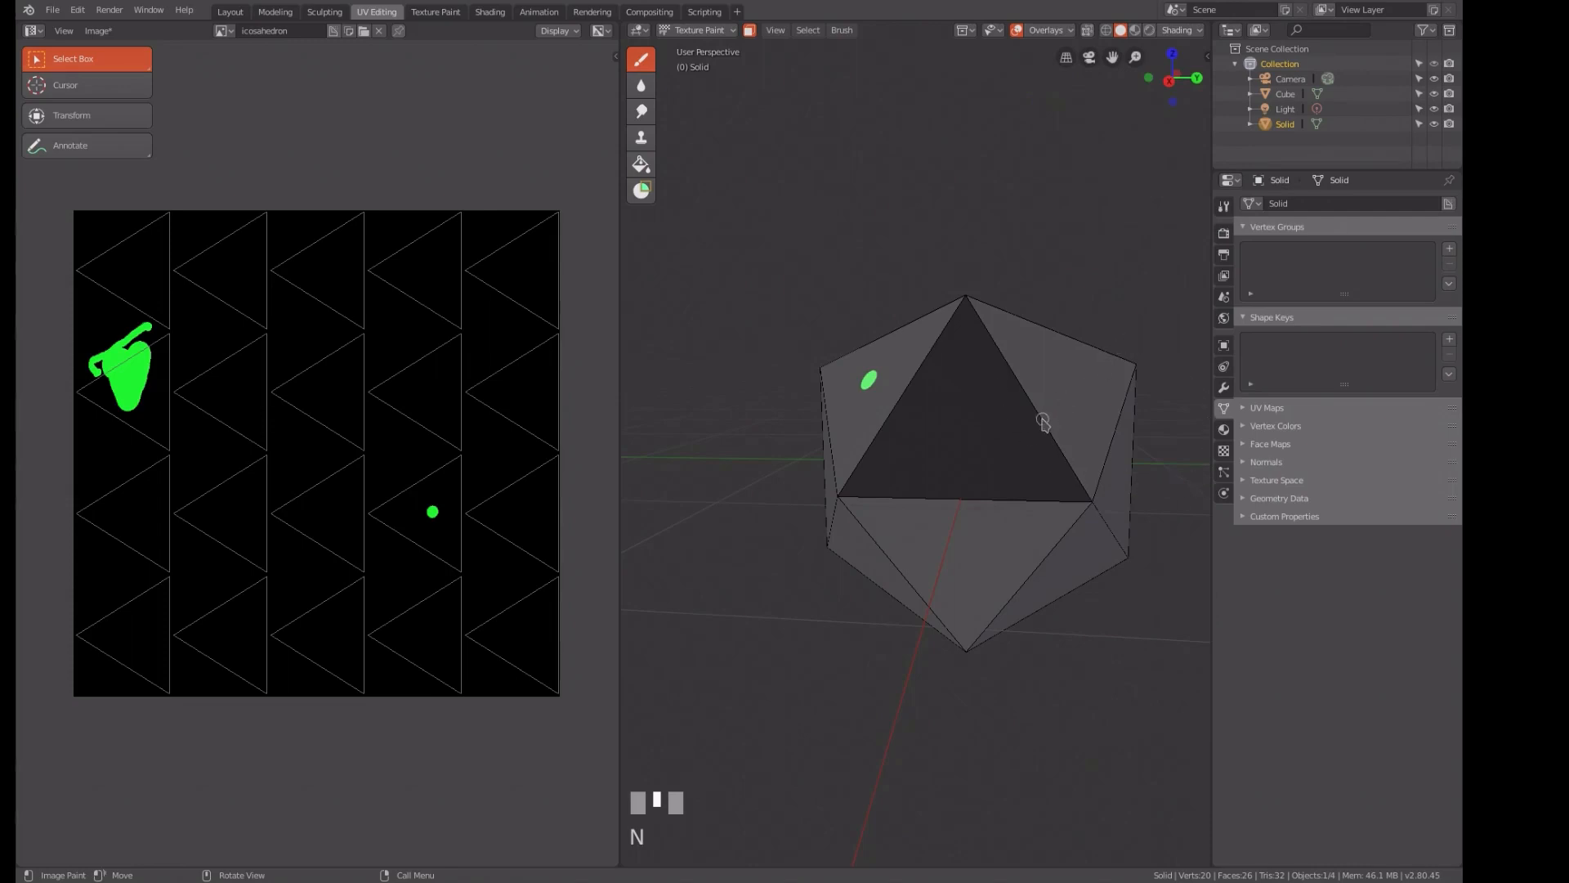
drag(988, 364, 973, 452)
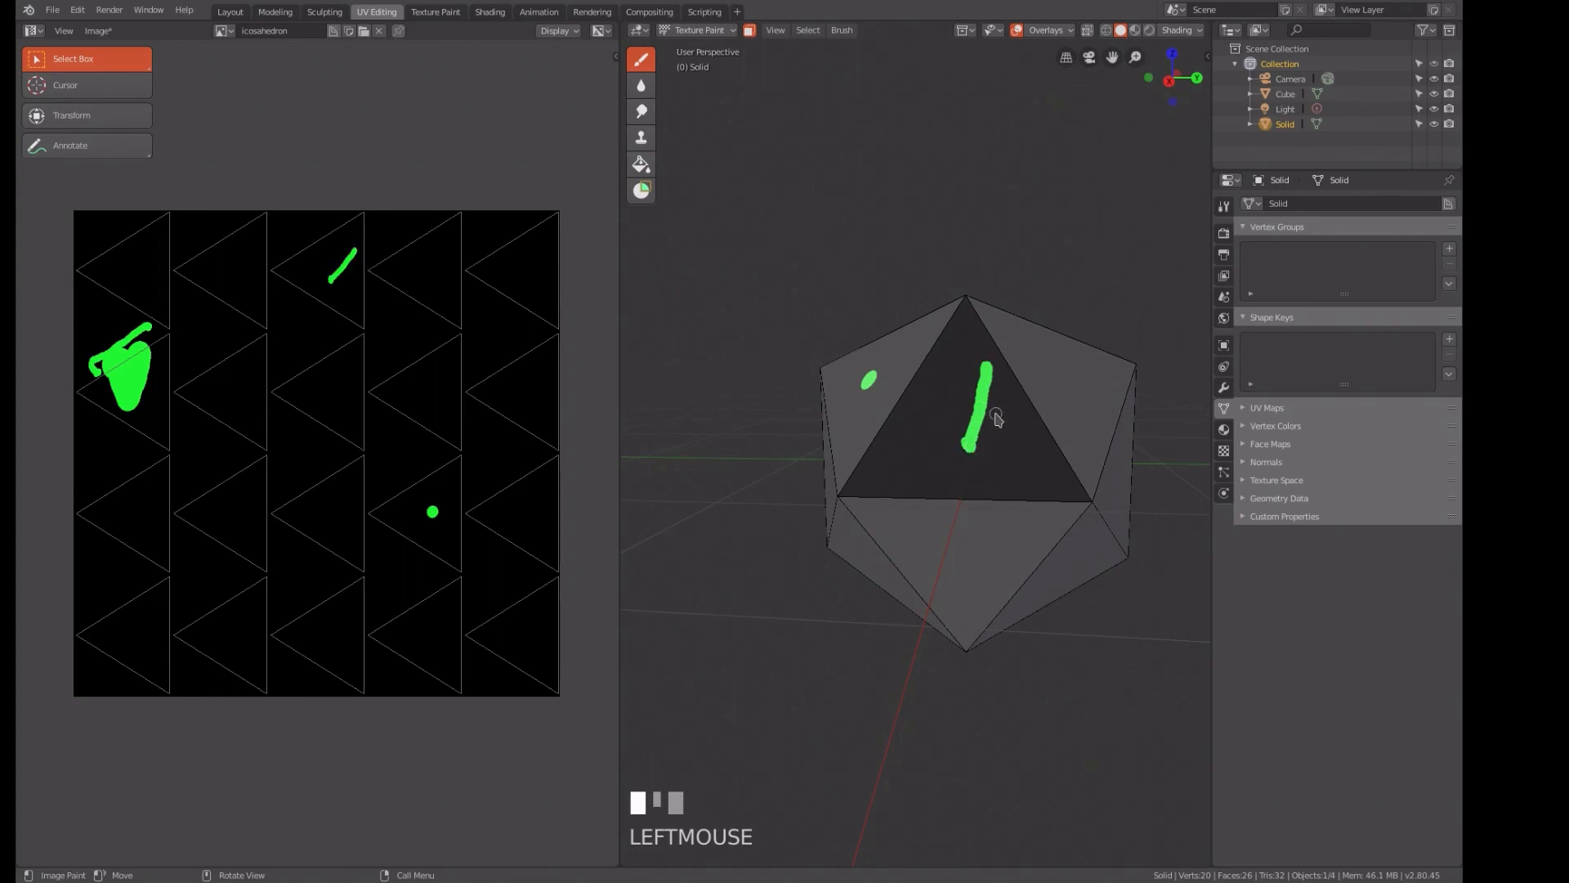
key(f)
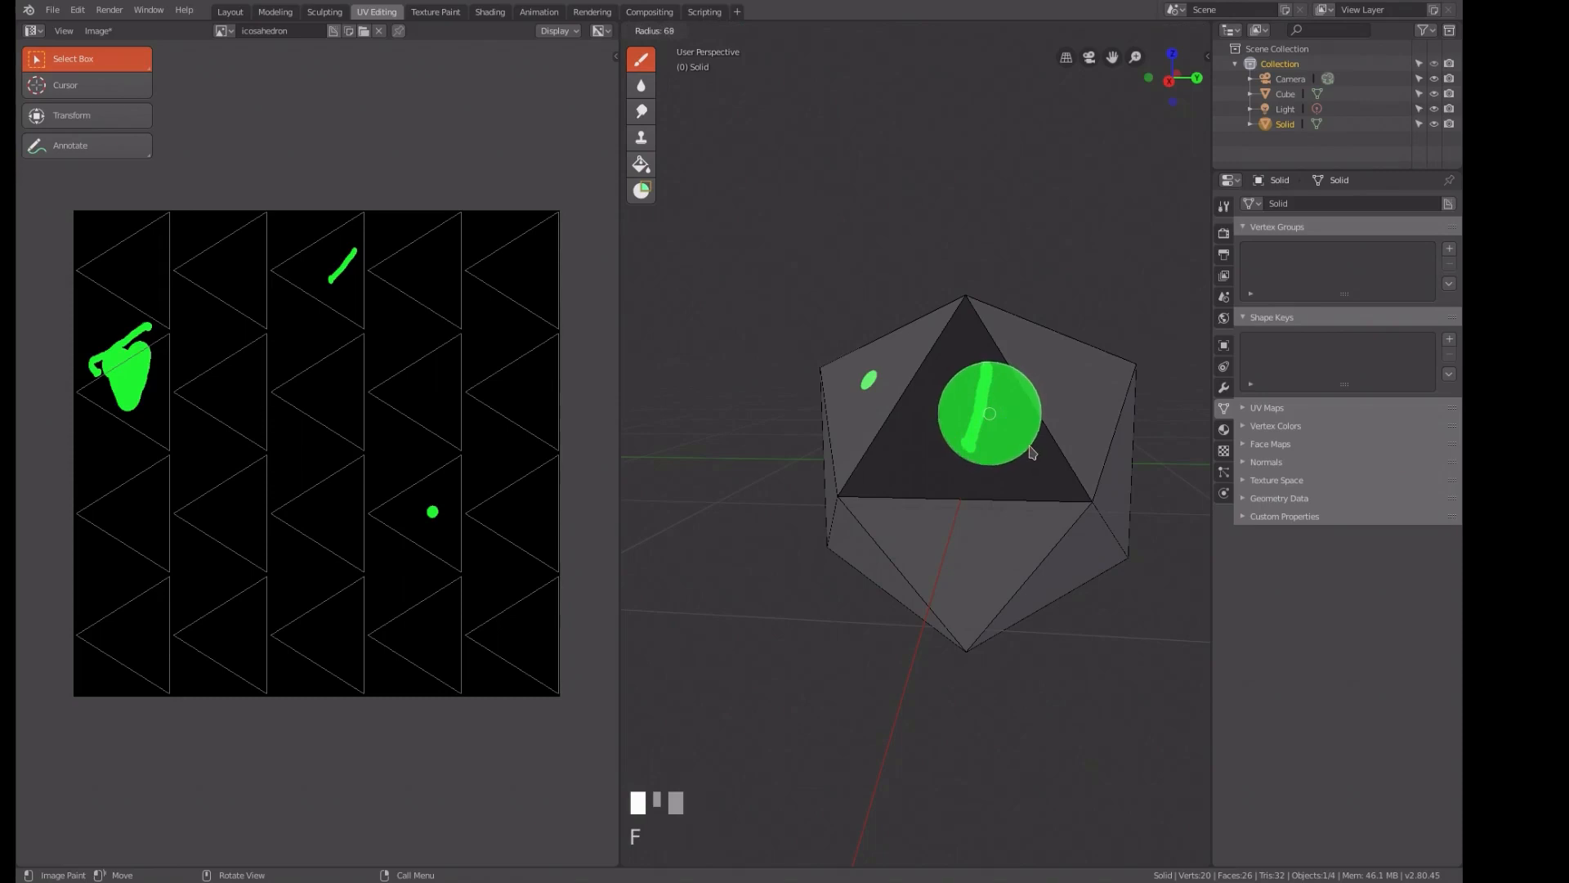
click(1028, 447)
mouse_move(989, 384)
mouse_down()
mouse_move(1080, 493)
mouse_move(869, 483)
mouse_move(866, 463)
mouse_move(998, 326)
mouse_move(970, 291)
mouse_move(928, 400)
mouse_up()
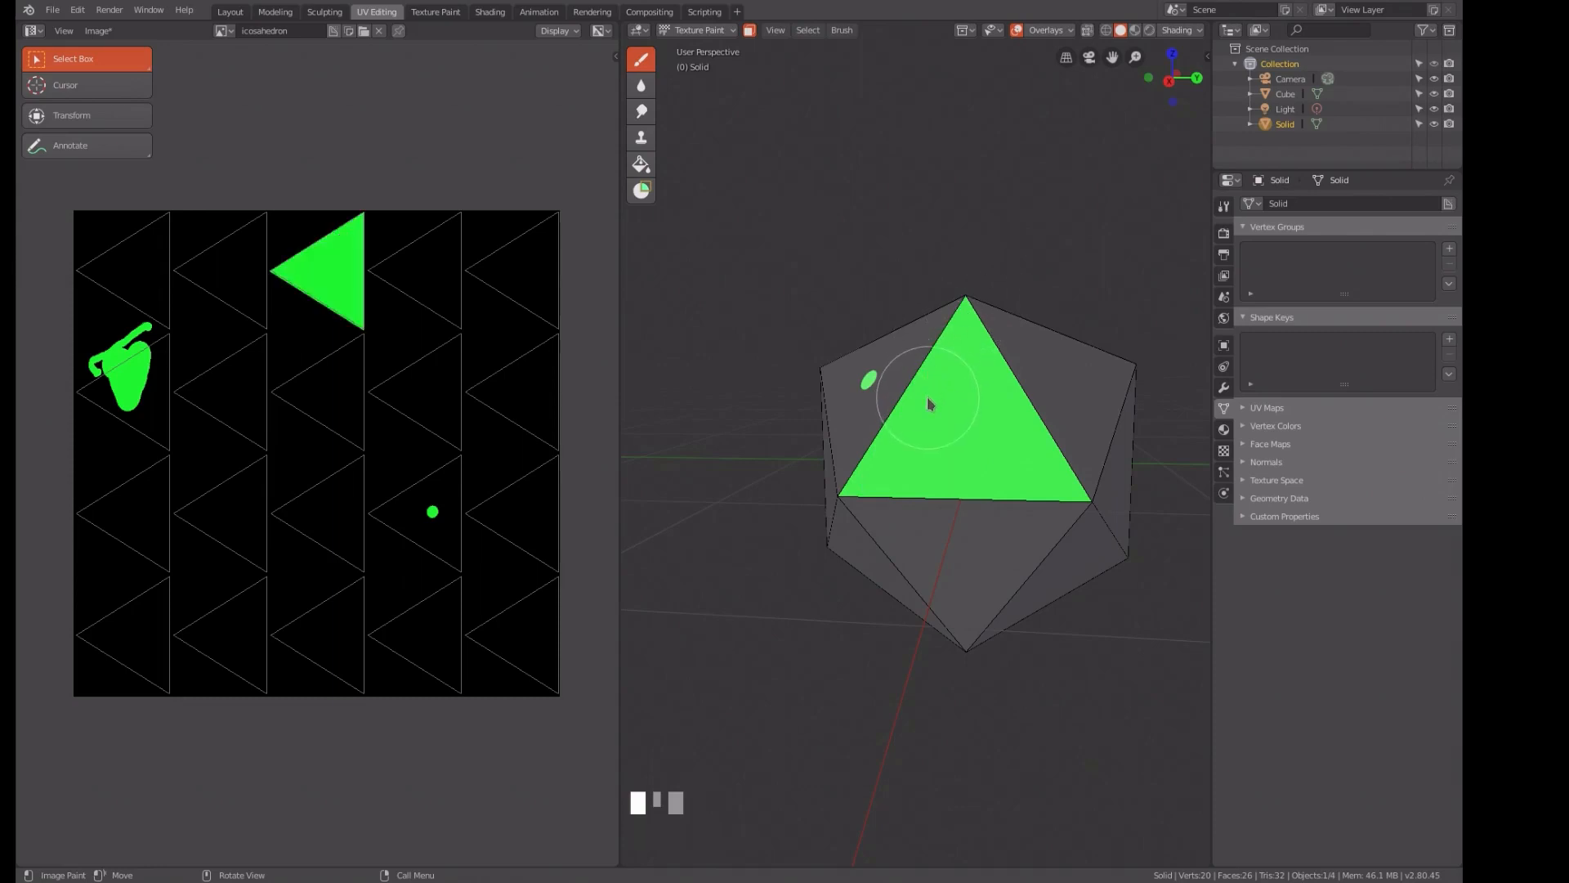
- Set the brush color to yellow and try to paint over the masked face with the green dot
middle_drag(984, 365, 1038, 385)
scroll(1055, 390, up, 2)
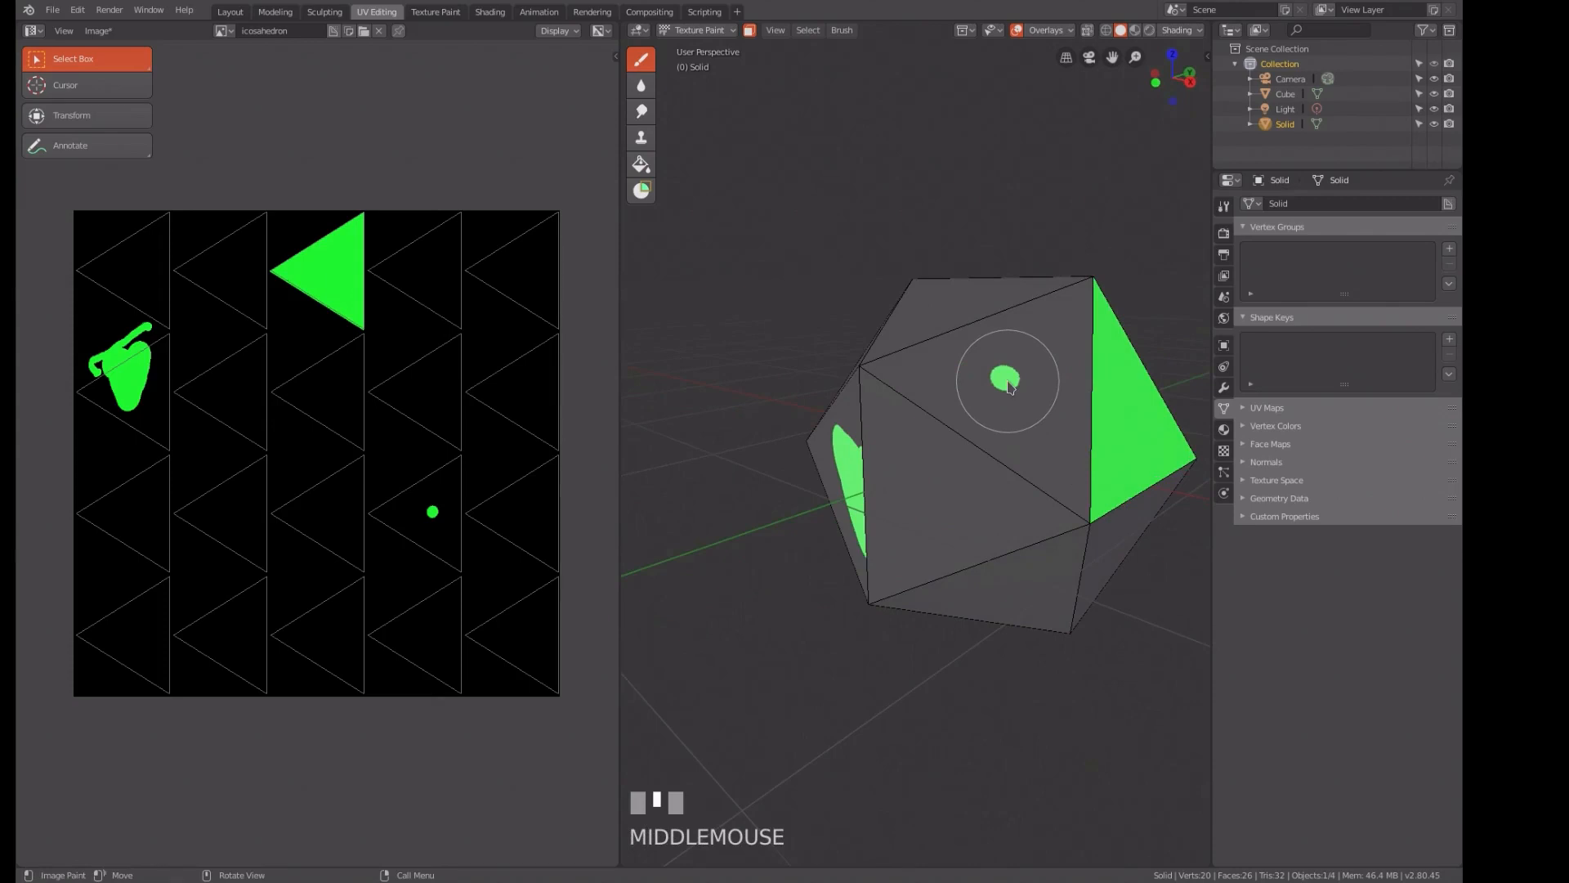
right_click(1011, 388)
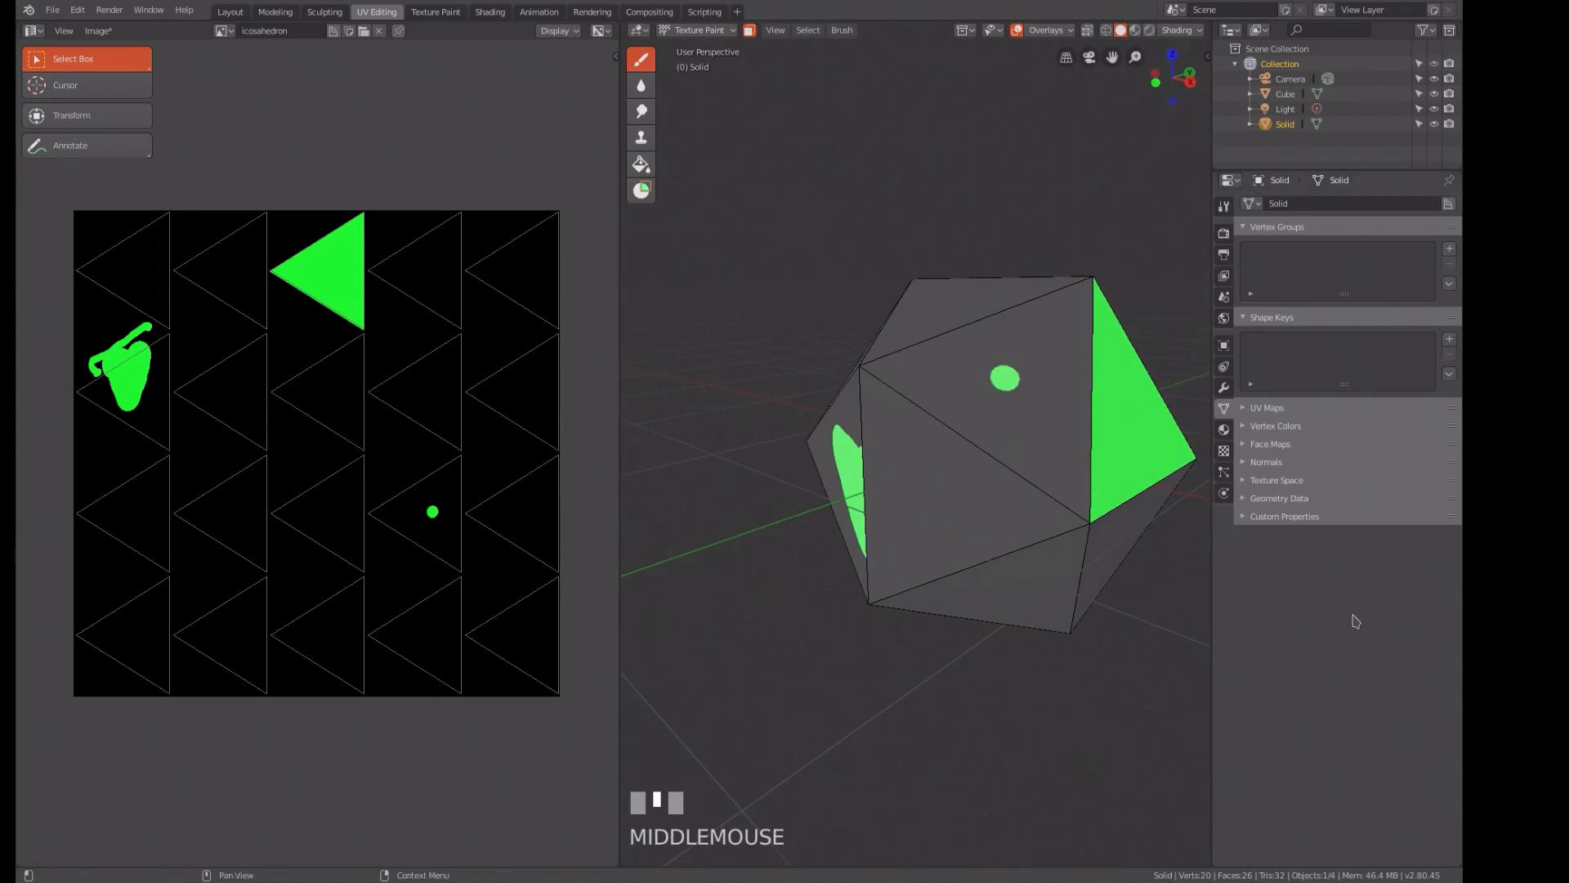
click(1223, 207)
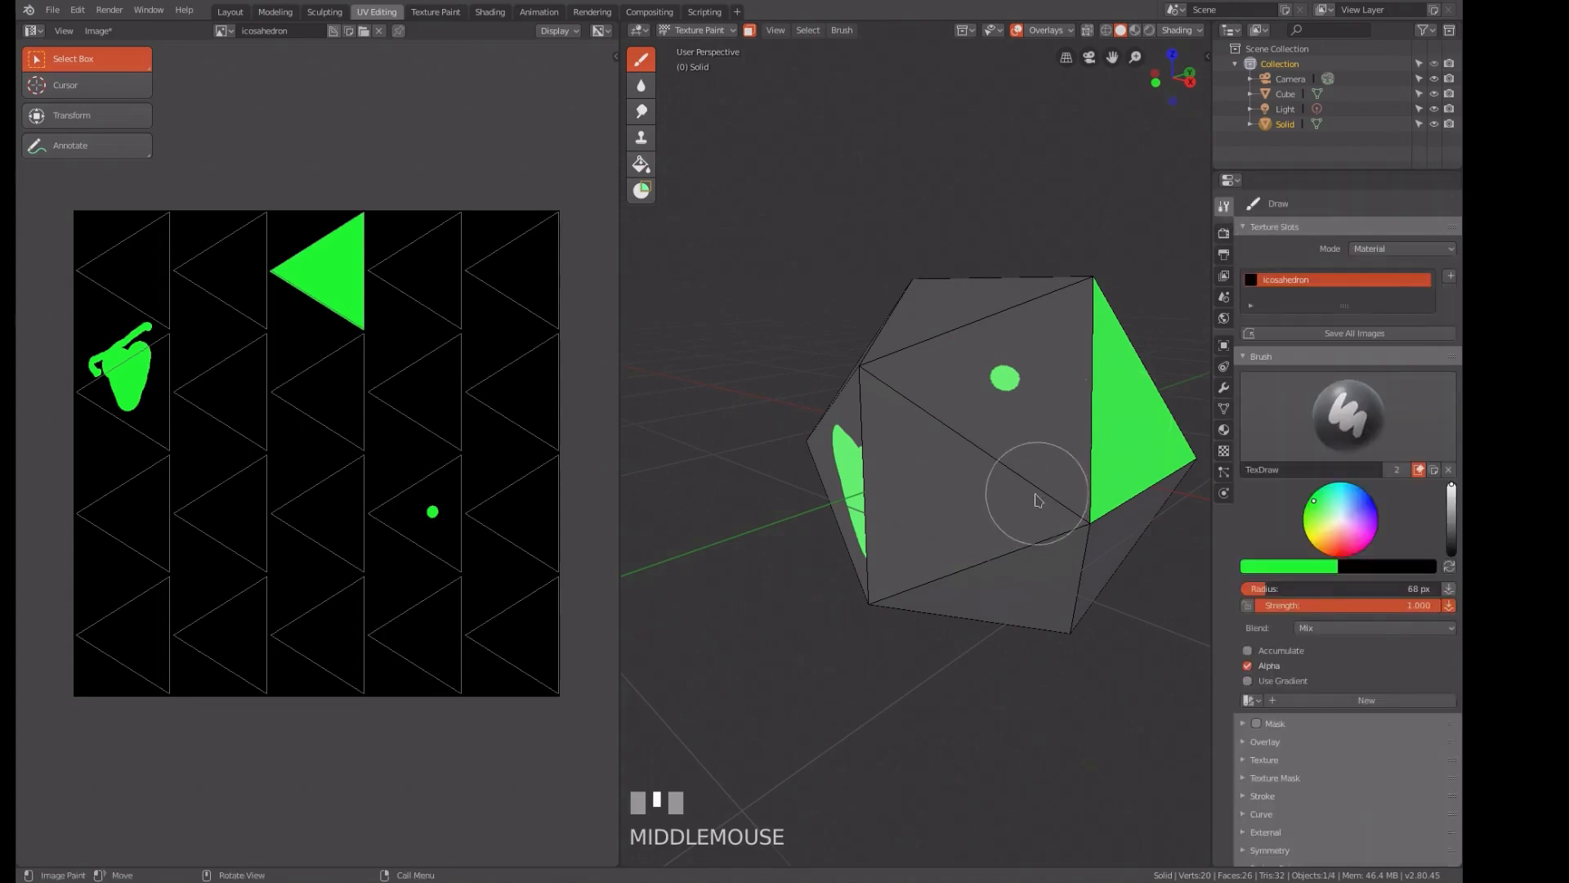
click(1313, 533)
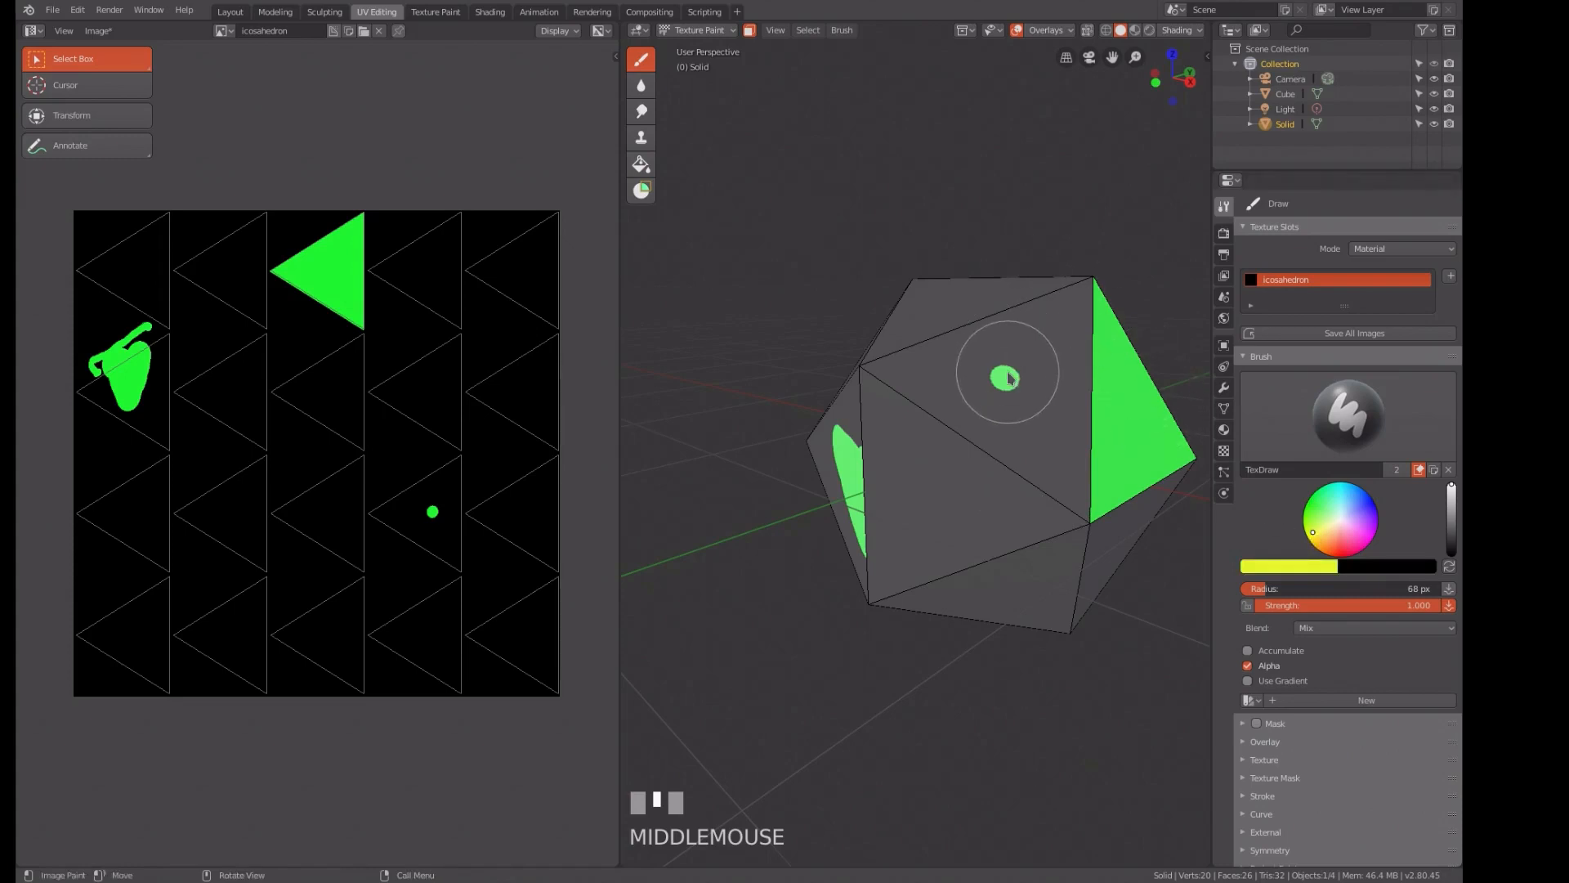
click(988, 396)
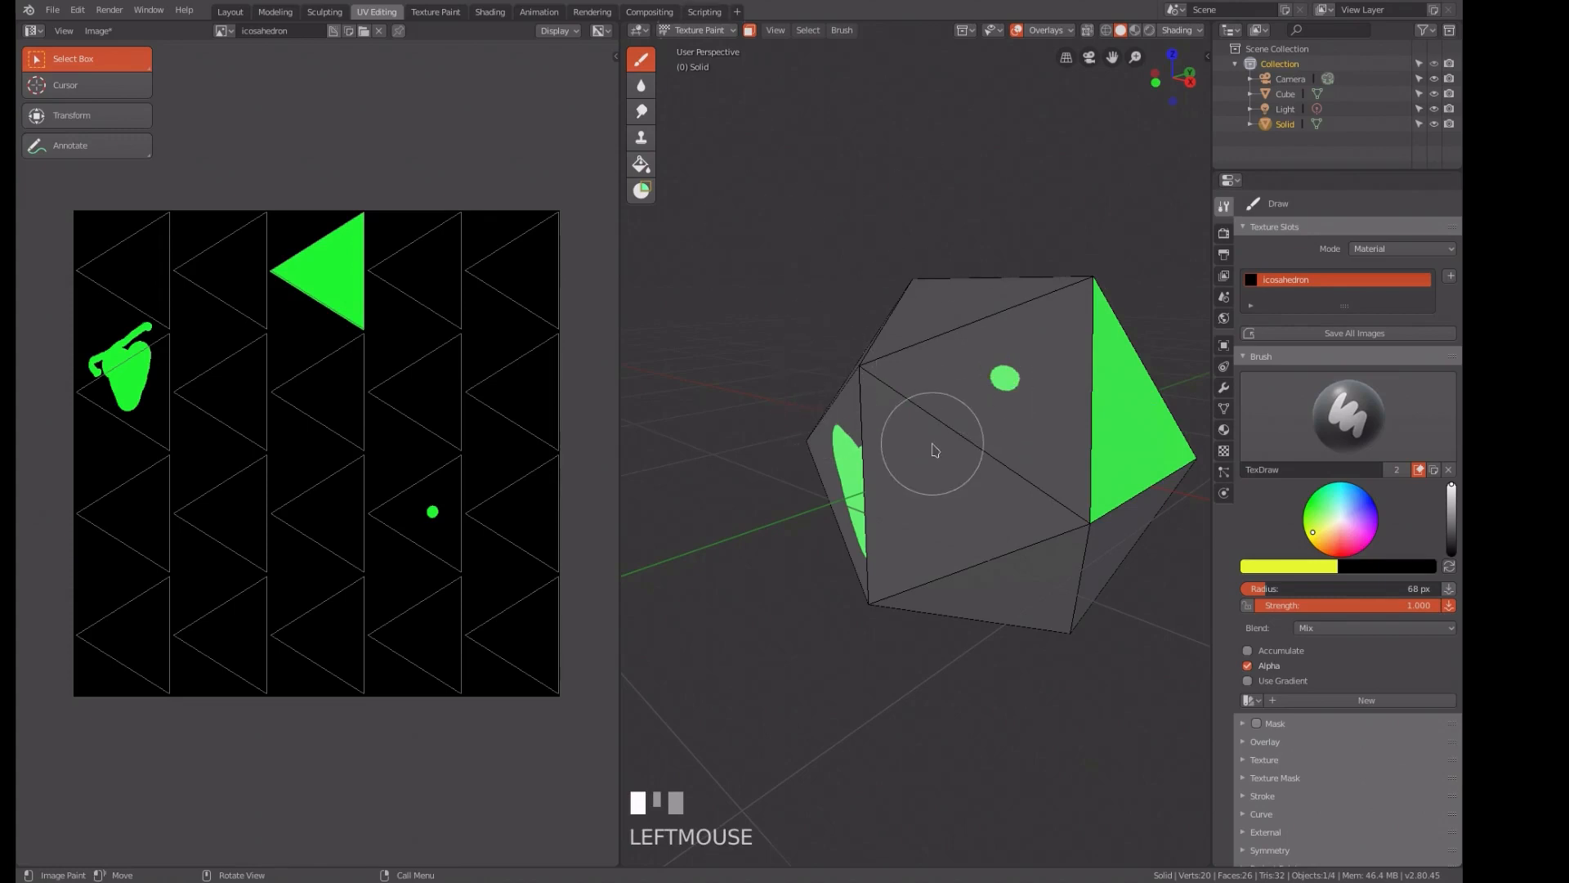
- Select only the green-dotted face in Edit Mode and paint it entirely yellow in Texture Paint mode
key(ctrl+Tab)
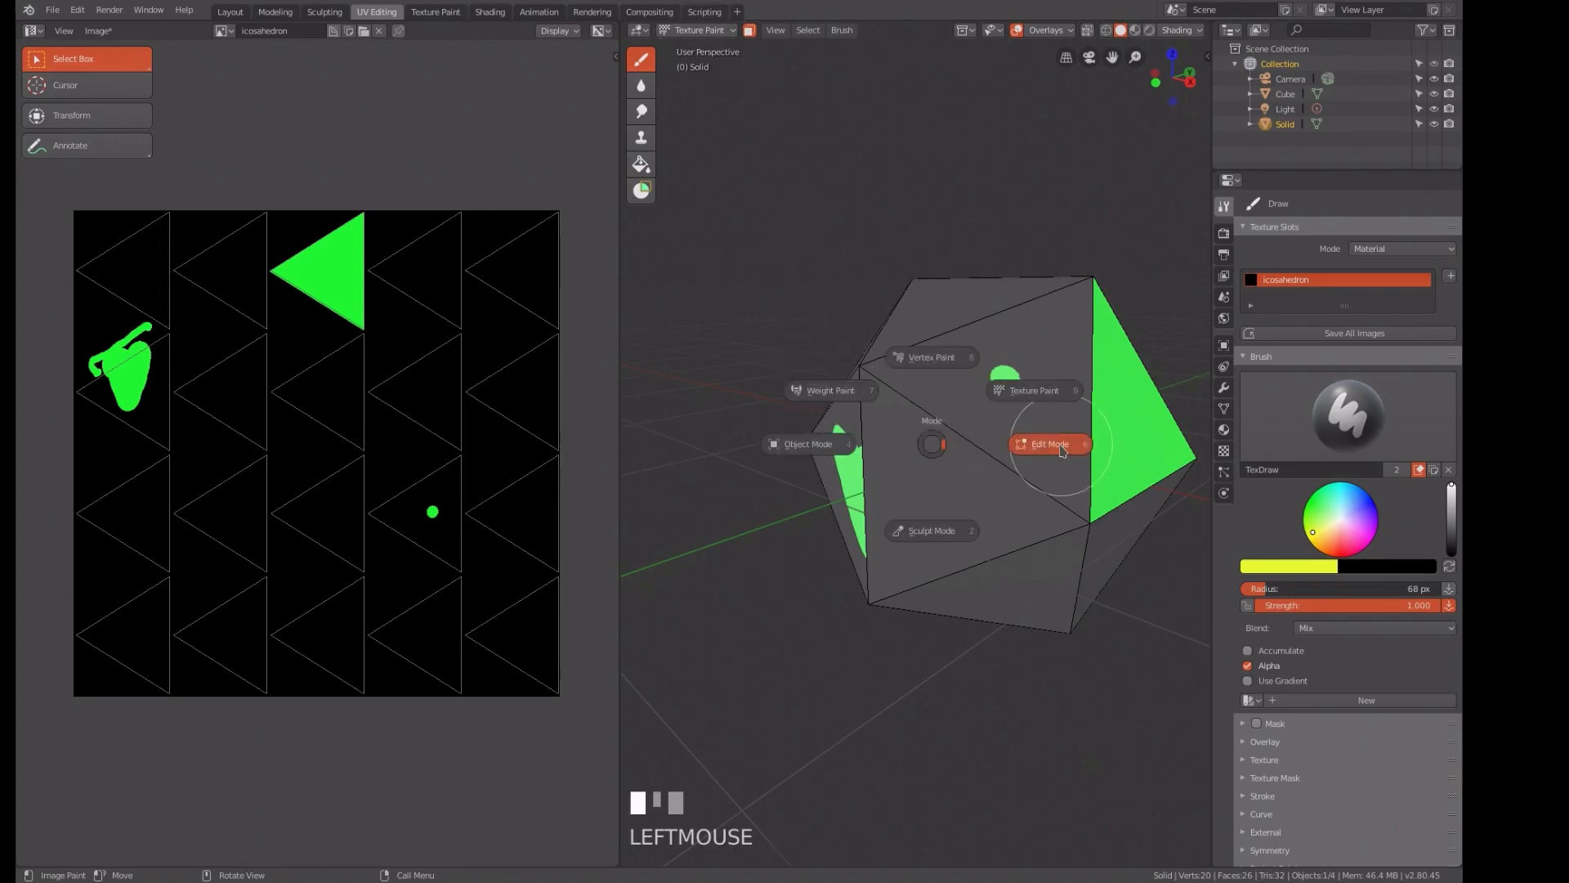
key(Tab)
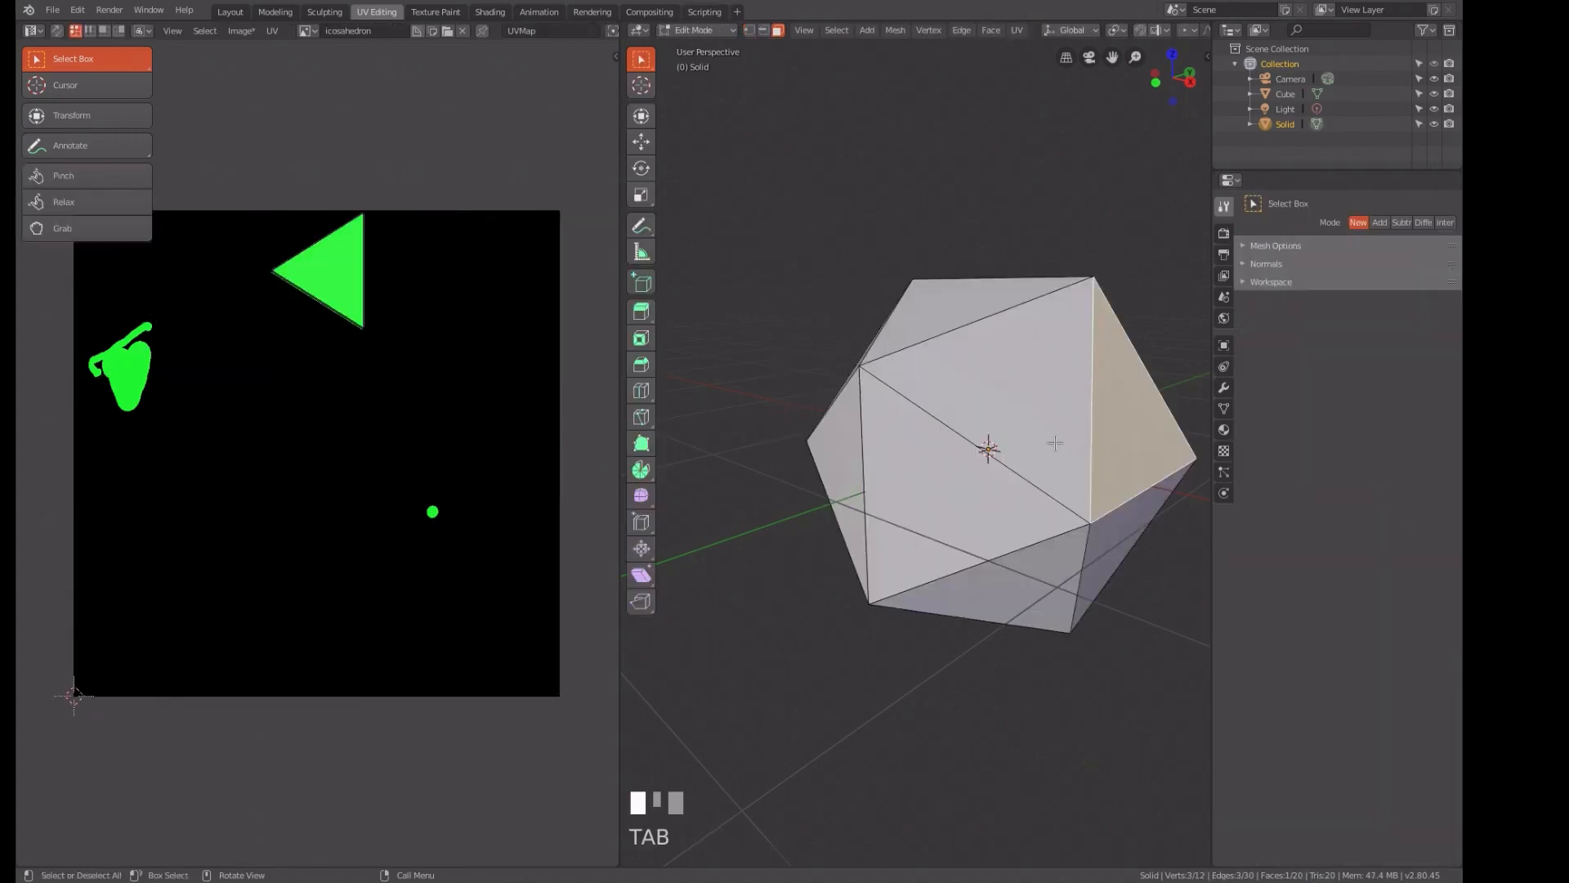
click(1015, 406)
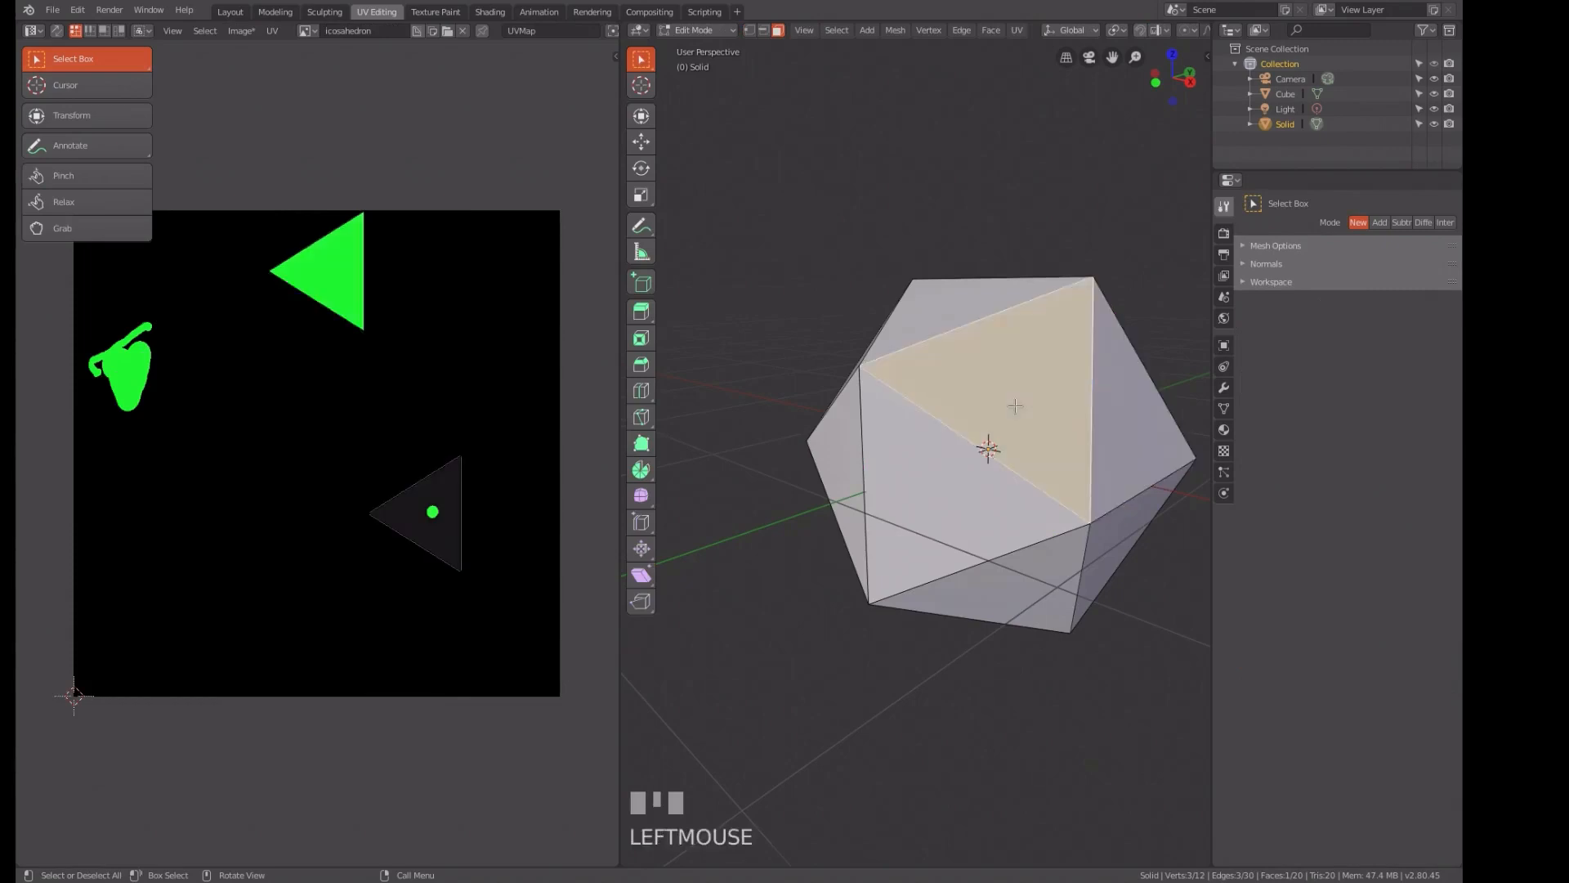
key(ctrl+Tab)
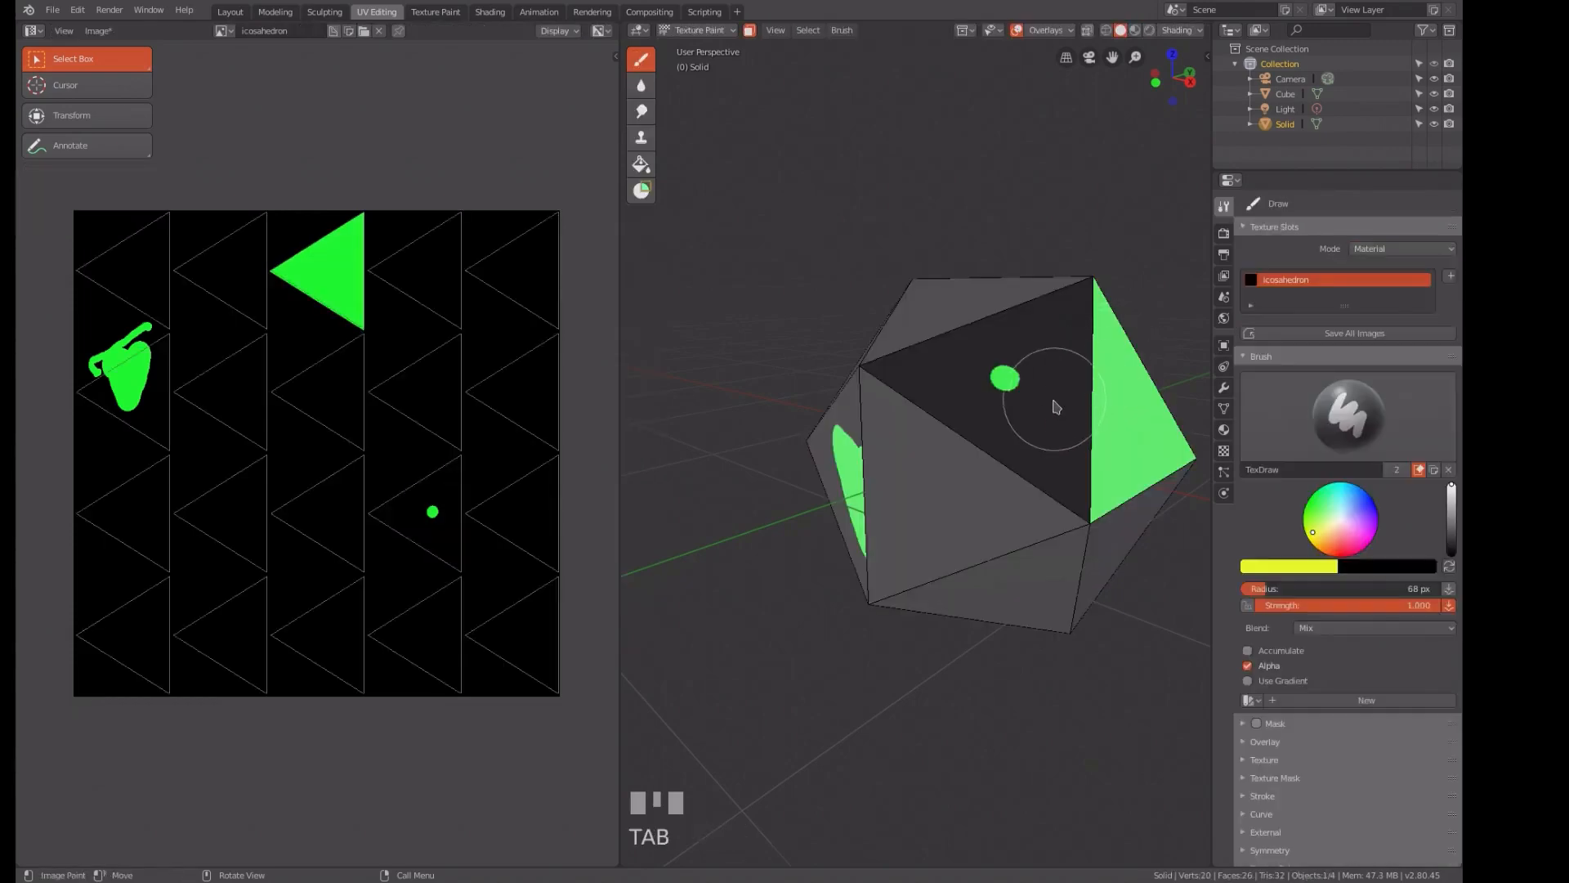
mouse_move(1054, 409)
mouse_down()
mouse_move(1051, 518)
mouse_move(1070, 397)
mouse_move(1055, 253)
mouse_move(932, 343)
mouse_move(871, 359)
mouse_move(1008, 455)
mouse_move(1051, 335)
mouse_move(1040, 358)
mouse_up()
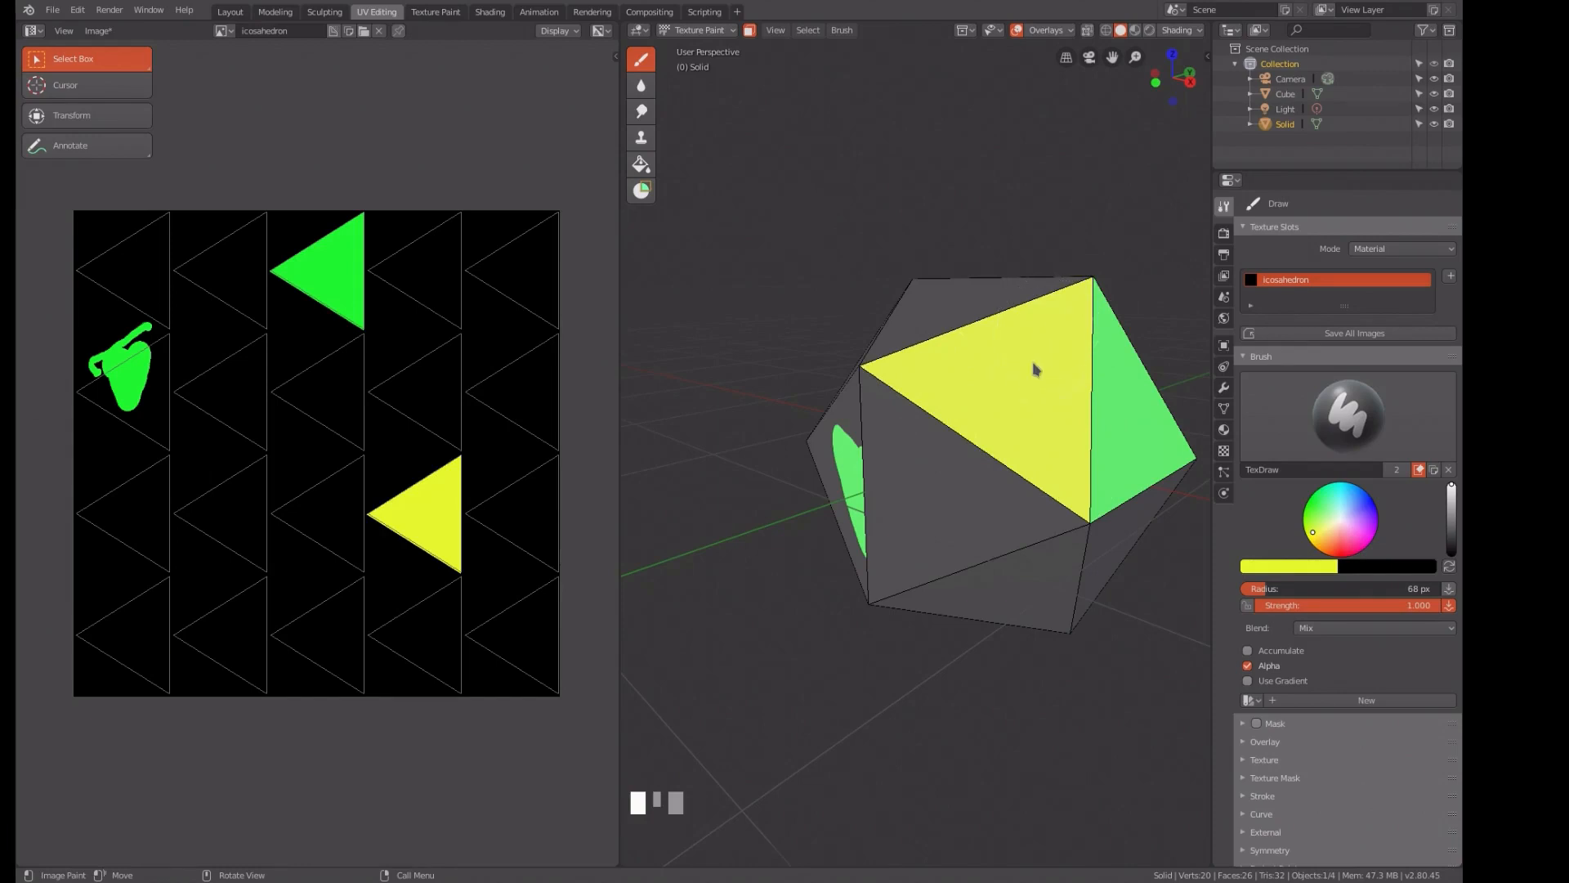
- Inspect the yellow and green faces of the icosahedron from different angles and distances
middle_drag(1047, 390, 997, 421)
scroll(996, 419, up, 3)
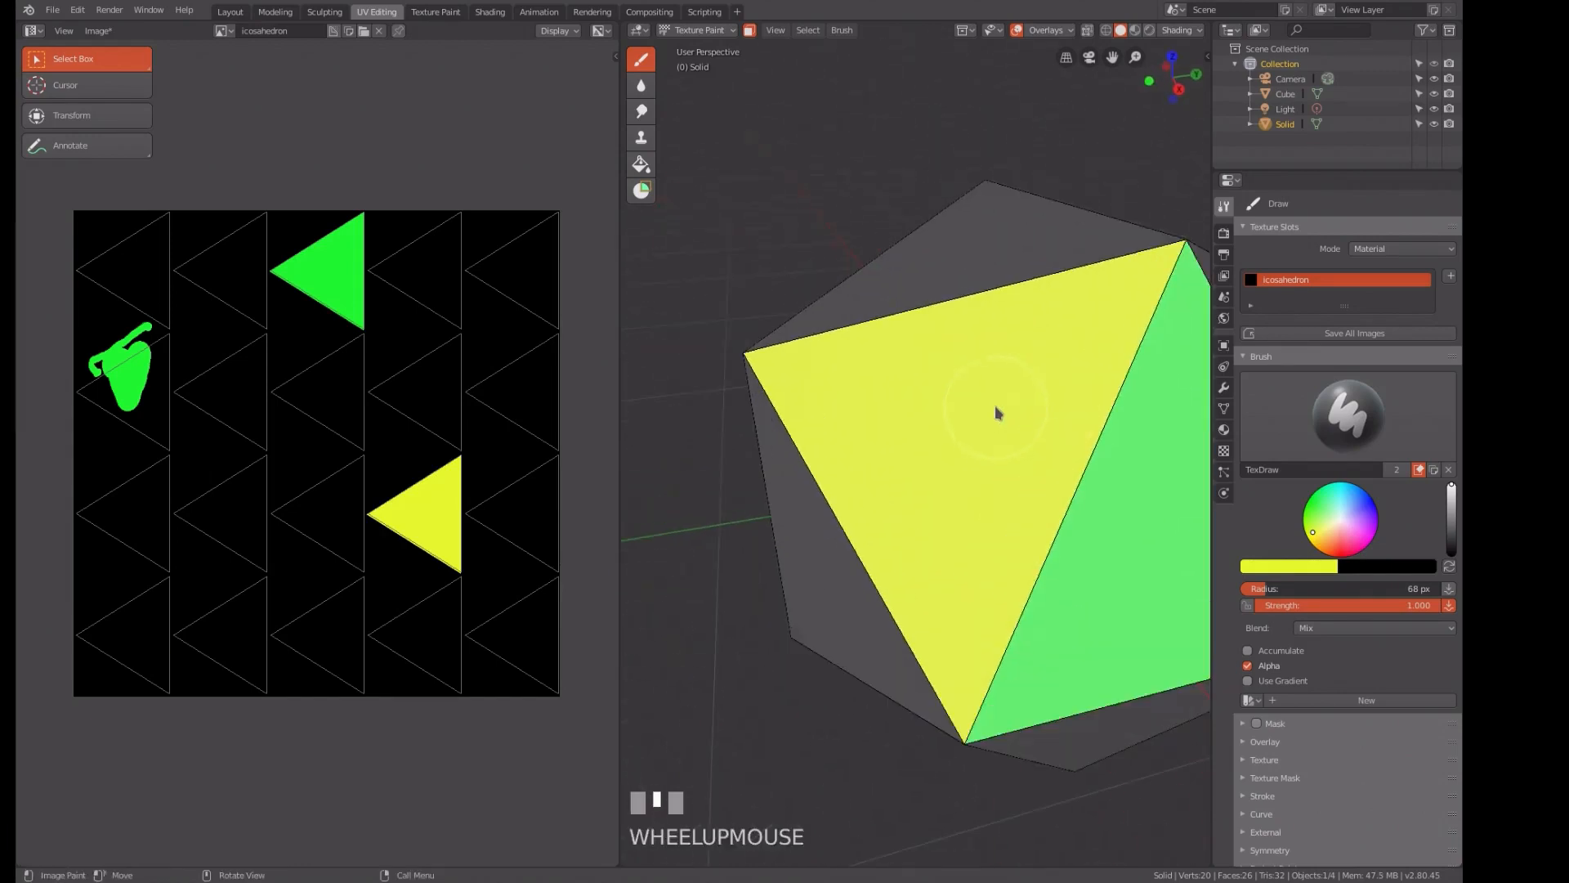
scroll(1020, 392, down, 4)
middle_drag(1019, 392, 1041, 354)
scroll(1032, 324, down, 2)
scroll(1026, 354, up, 2)
scroll(1027, 352, down, 1)
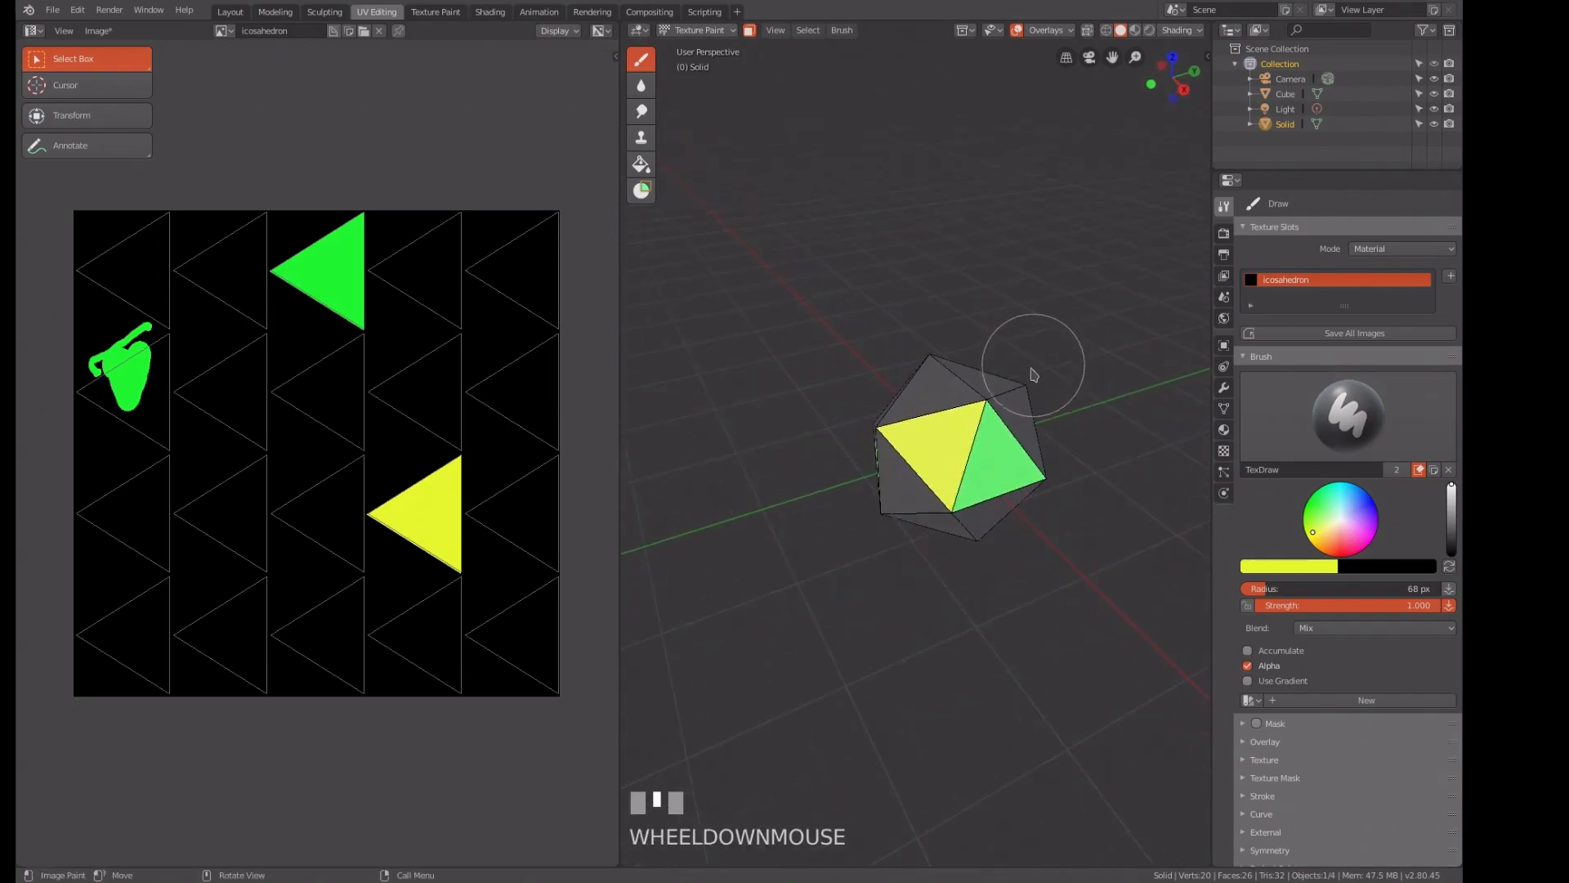
- Select only the unpainted face directly above the yellow one and return to Texture Paint mode
scroll(969, 491, up, 3)
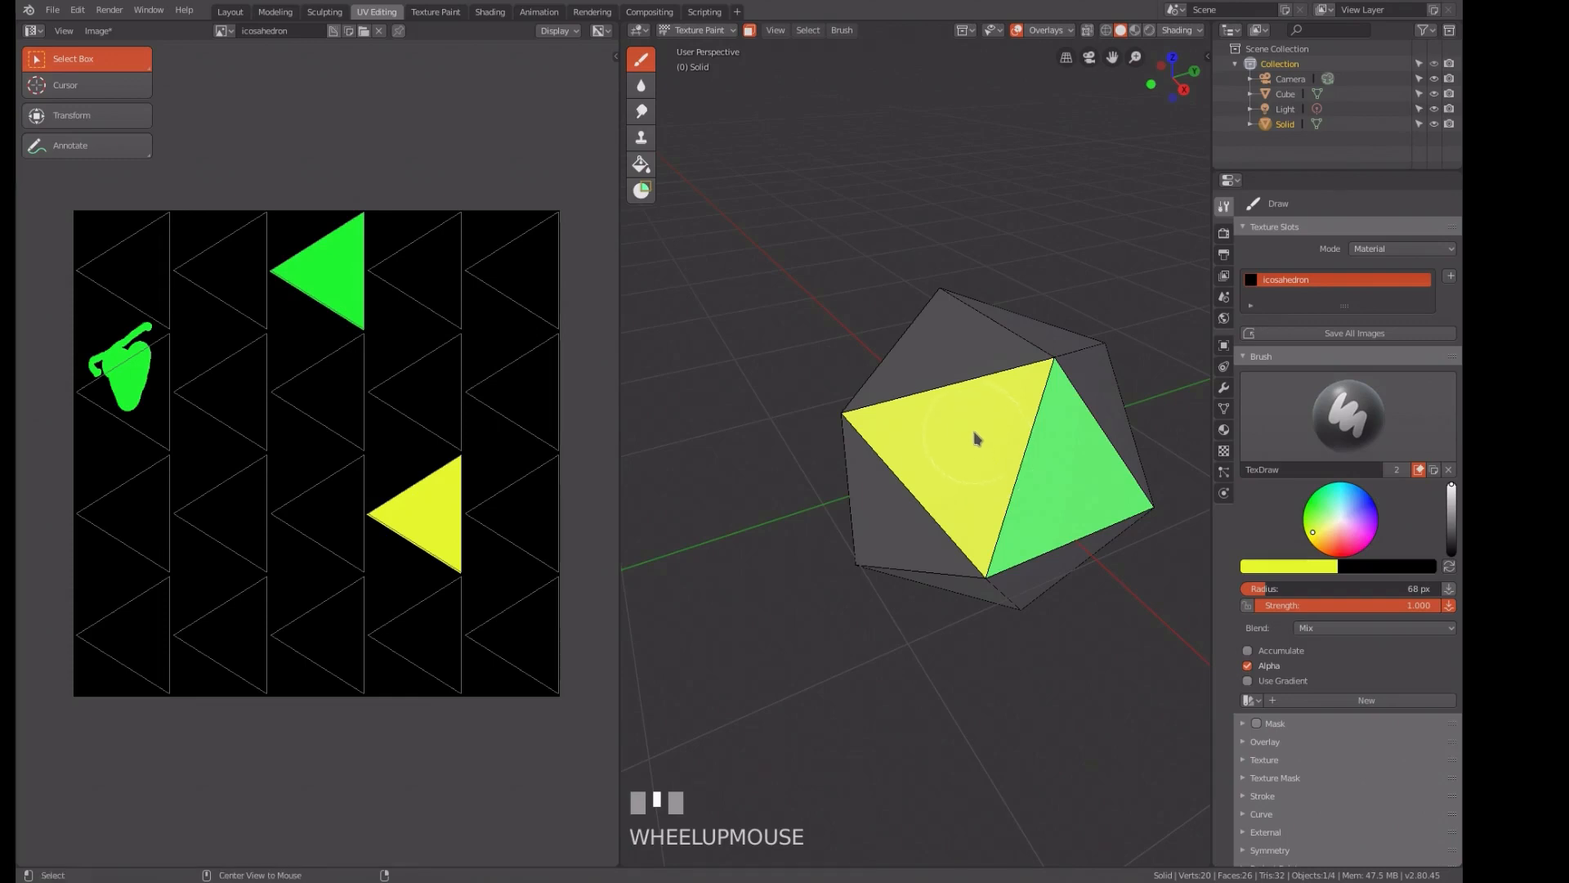
middle_drag(977, 413, 964, 442)
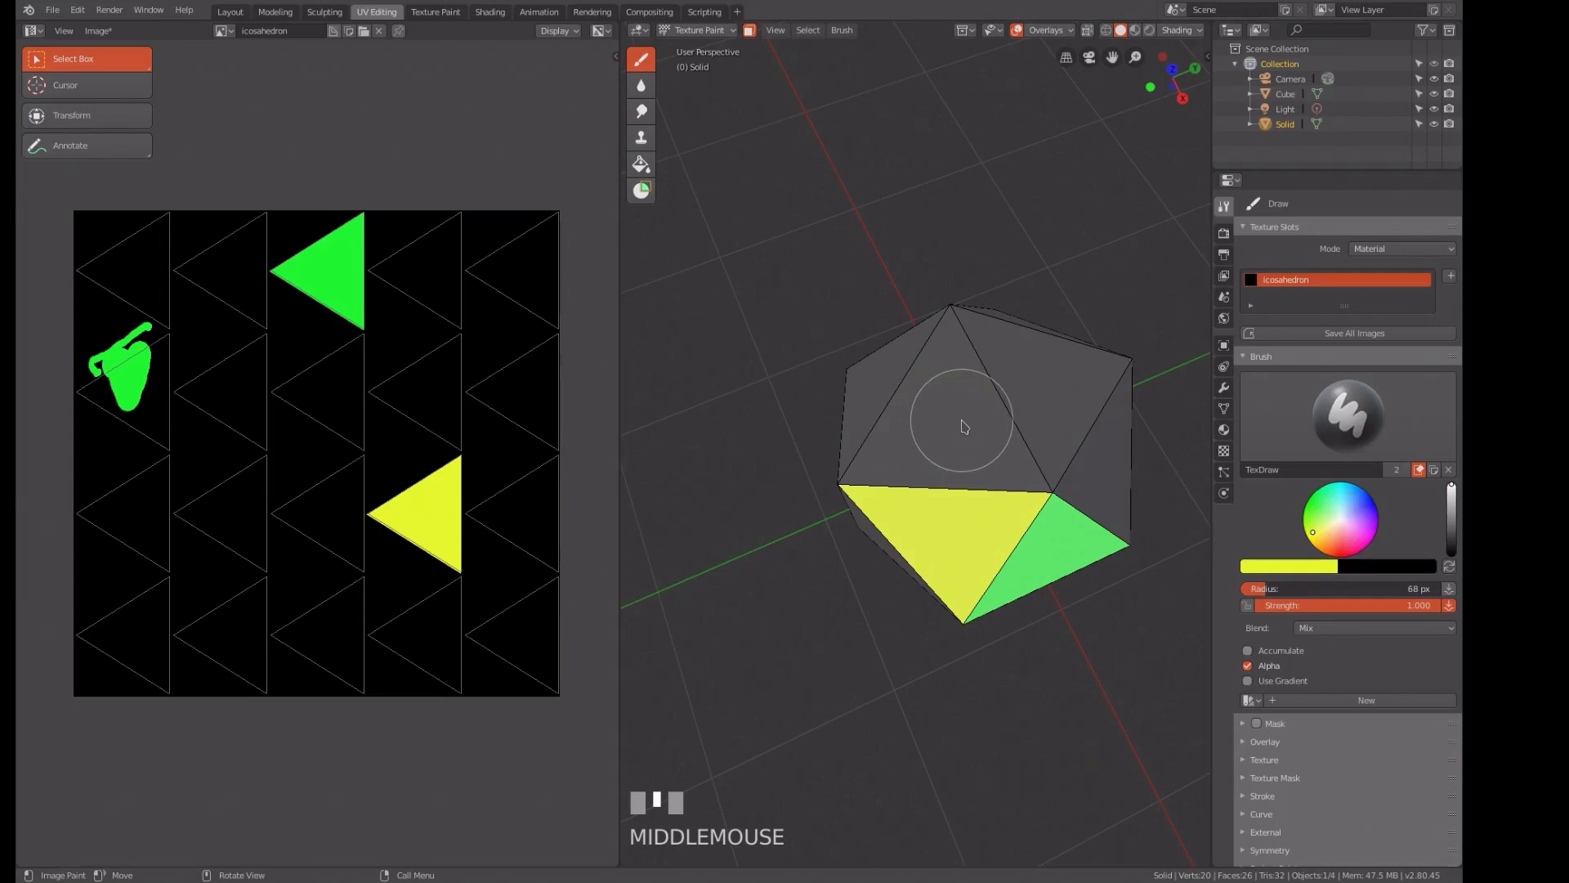
key(Tab)
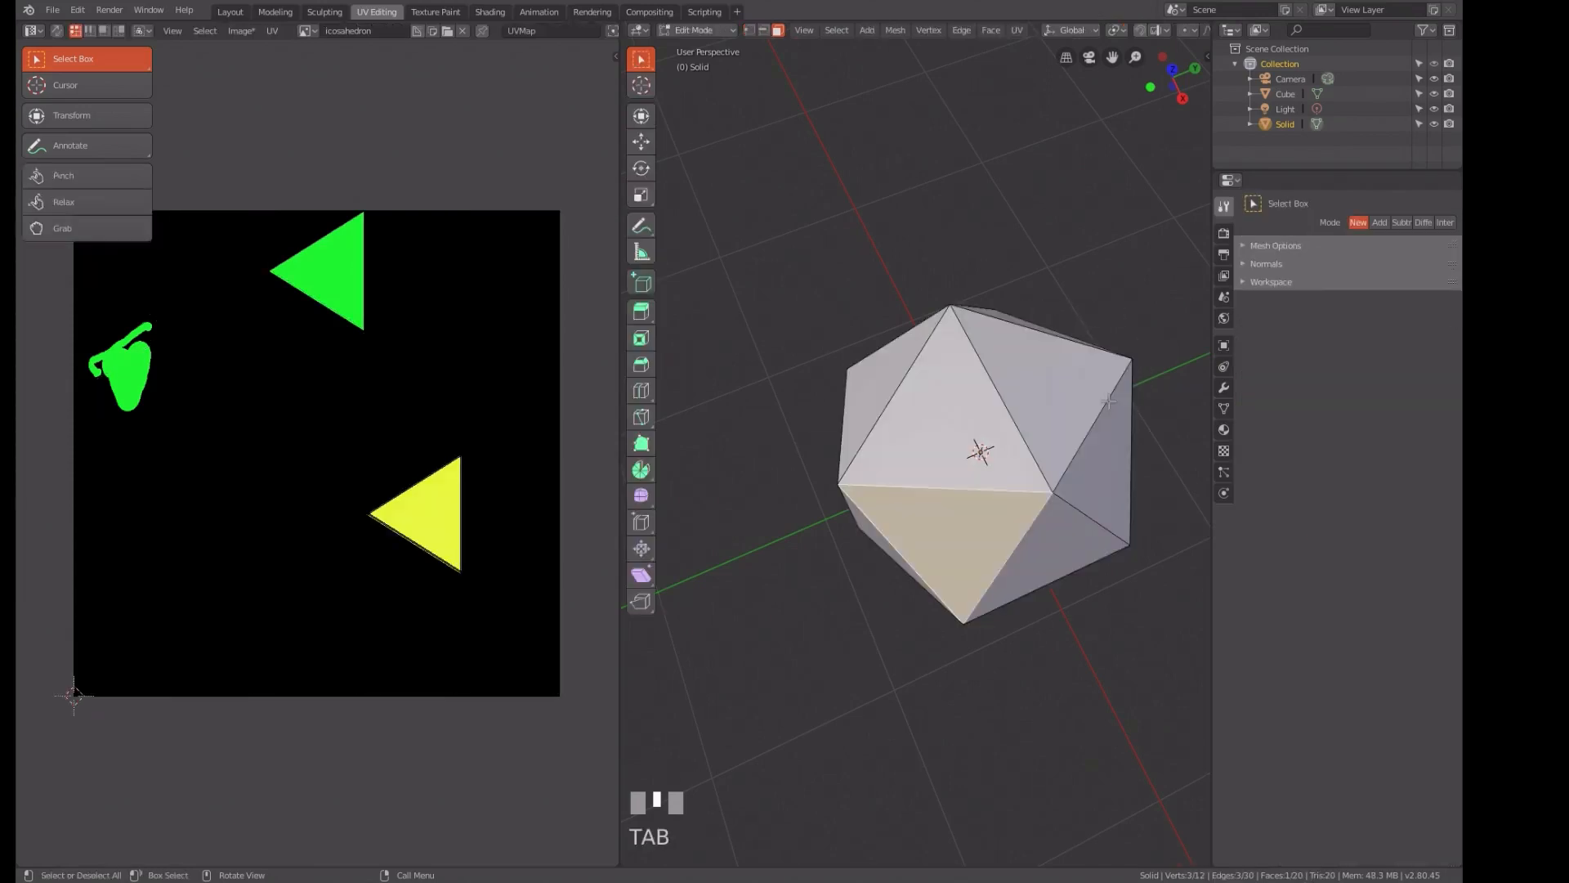
click(959, 418)
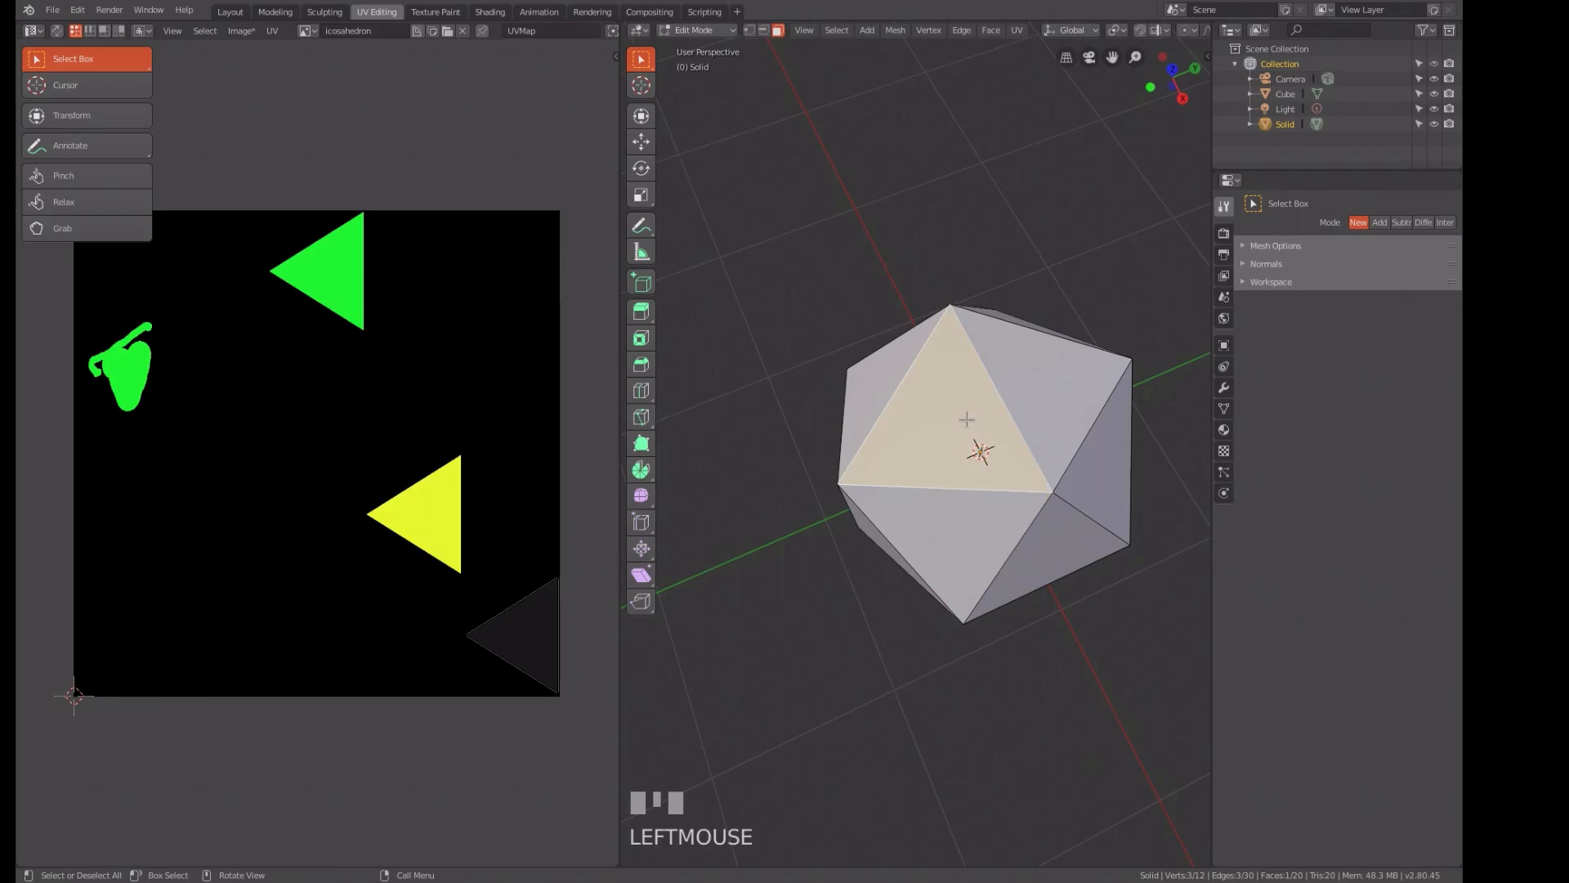
key(Tab)
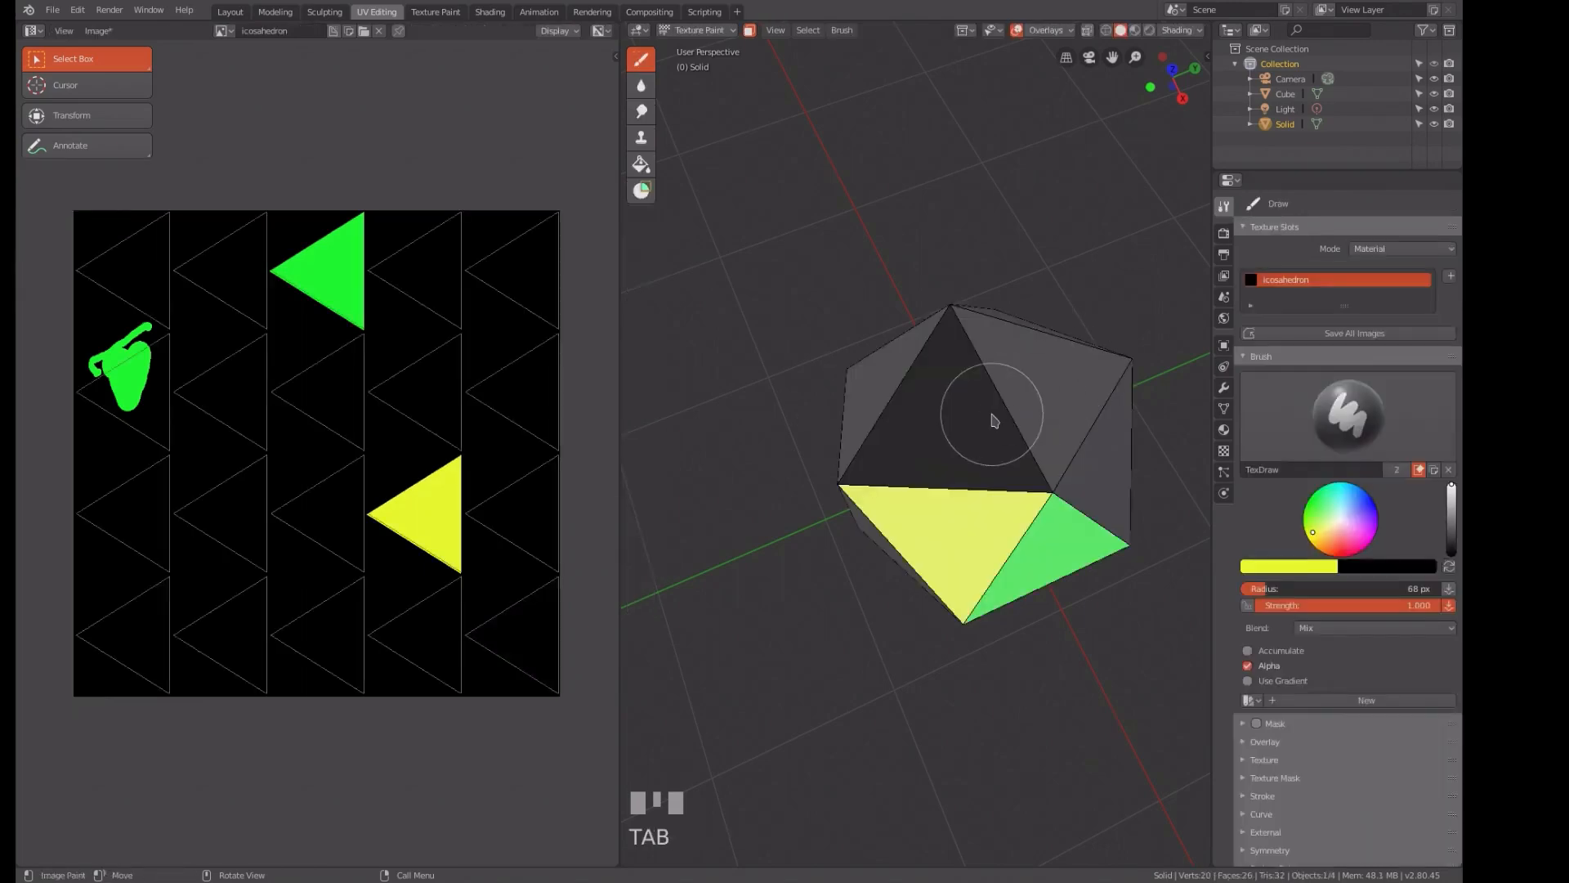
- Set the brush color to orange and paint the whole unmasked face above the yellow triangle
click(1332, 551)
click(924, 427)
click(961, 457)
mouse_move(971, 468)
mouse_down()
mouse_move(1009, 472)
mouse_move(939, 297)
mouse_move(898, 466)
mouse_move(855, 456)
mouse_move(1111, 490)
mouse_move(989, 305)
mouse_move(962, 369)
mouse_up()
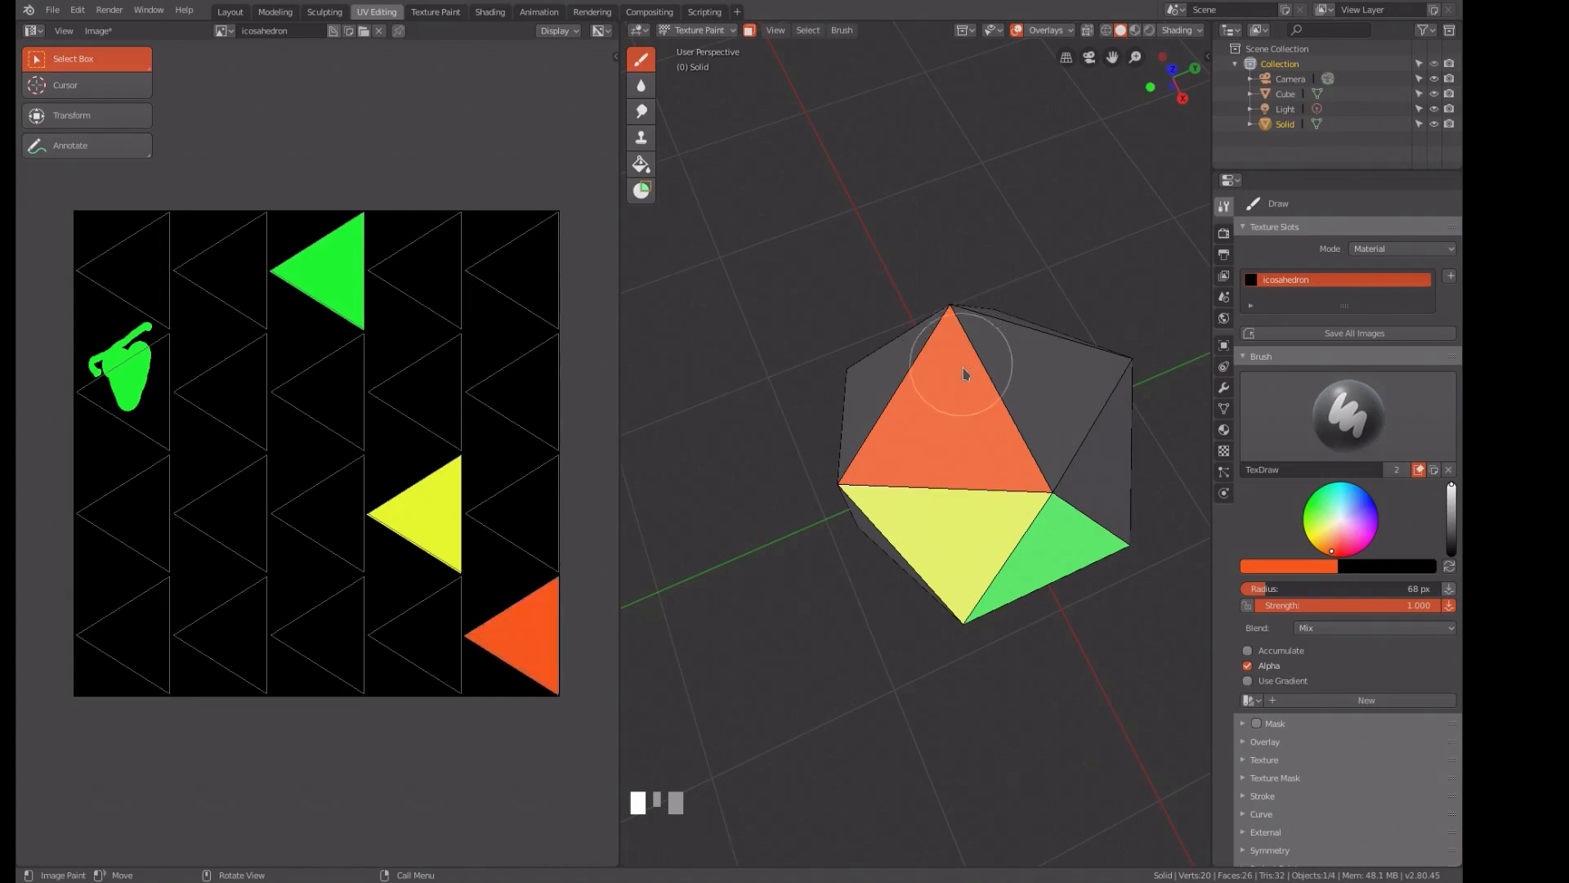
- Examine the orange, yellow and green faces around the icosahedron and check how the paint meets at their shared edges
scroll(956, 380, up, 2)
scroll(949, 392, down, 1)
middle_drag(949, 395, 1018, 367)
scroll(973, 307, down, 2)
scroll(1018, 368, up, 5)
scroll(1021, 365, down, 5)
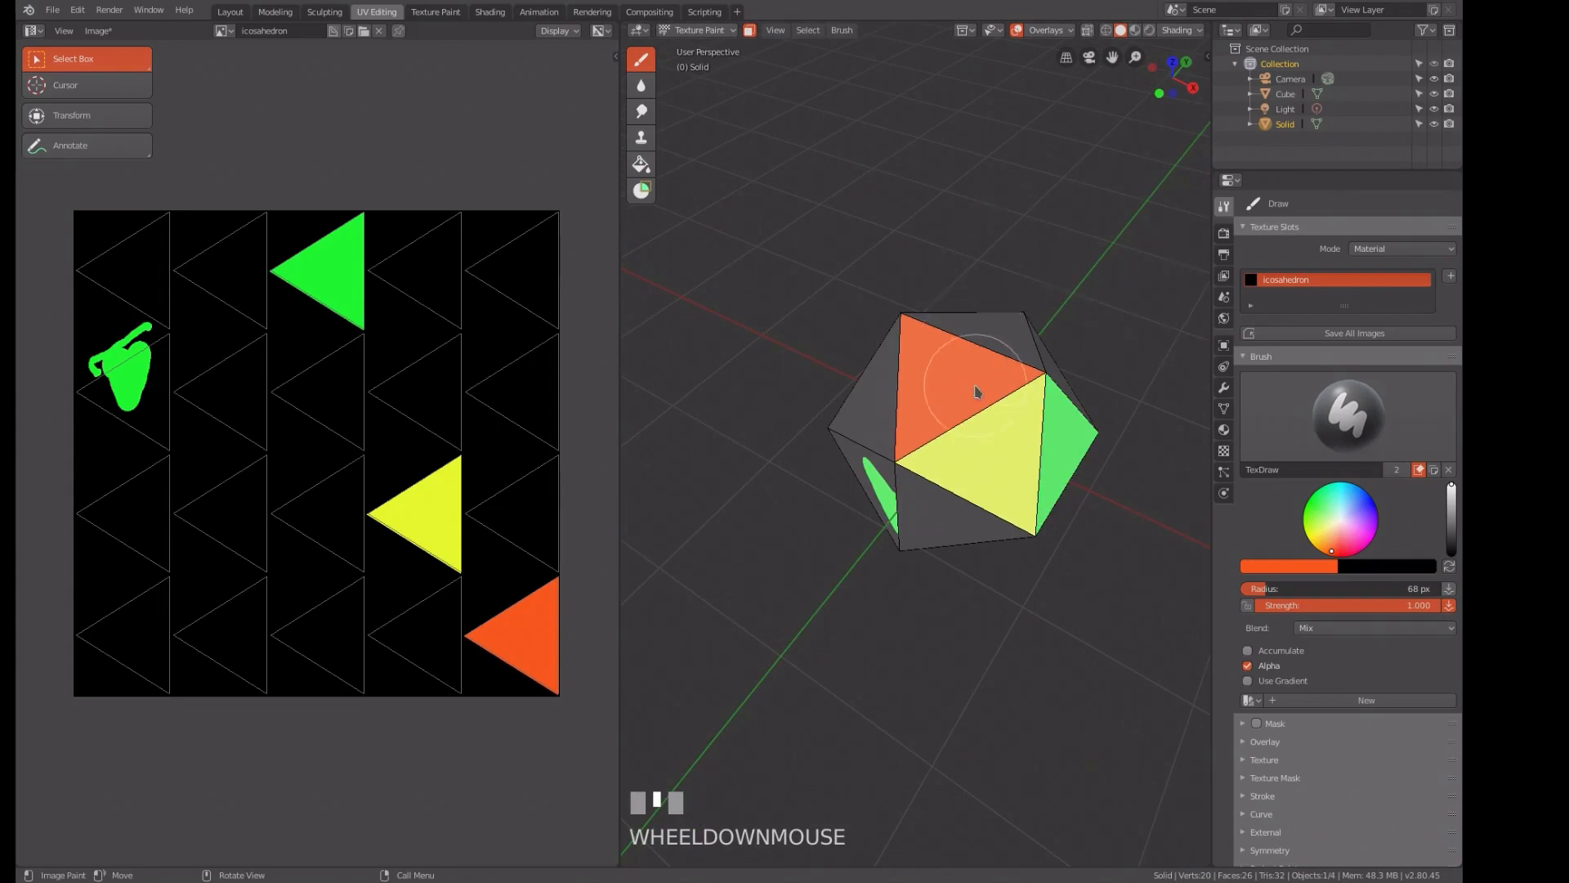
scroll(975, 391, up, 2)
mouse_move(979, 393)
middle_down()
mouse_move(946, 449)
mouse_move(906, 390)
mouse_move(802, 357)
mouse_move(918, 343)
mouse_move(928, 287)
mouse_move(936, 331)
mouse_move(976, 355)
mouse_move(969, 384)
mouse_move(952, 377)
middle_up()
scroll(959, 344, up, 2)
scroll(959, 342, down, 2)
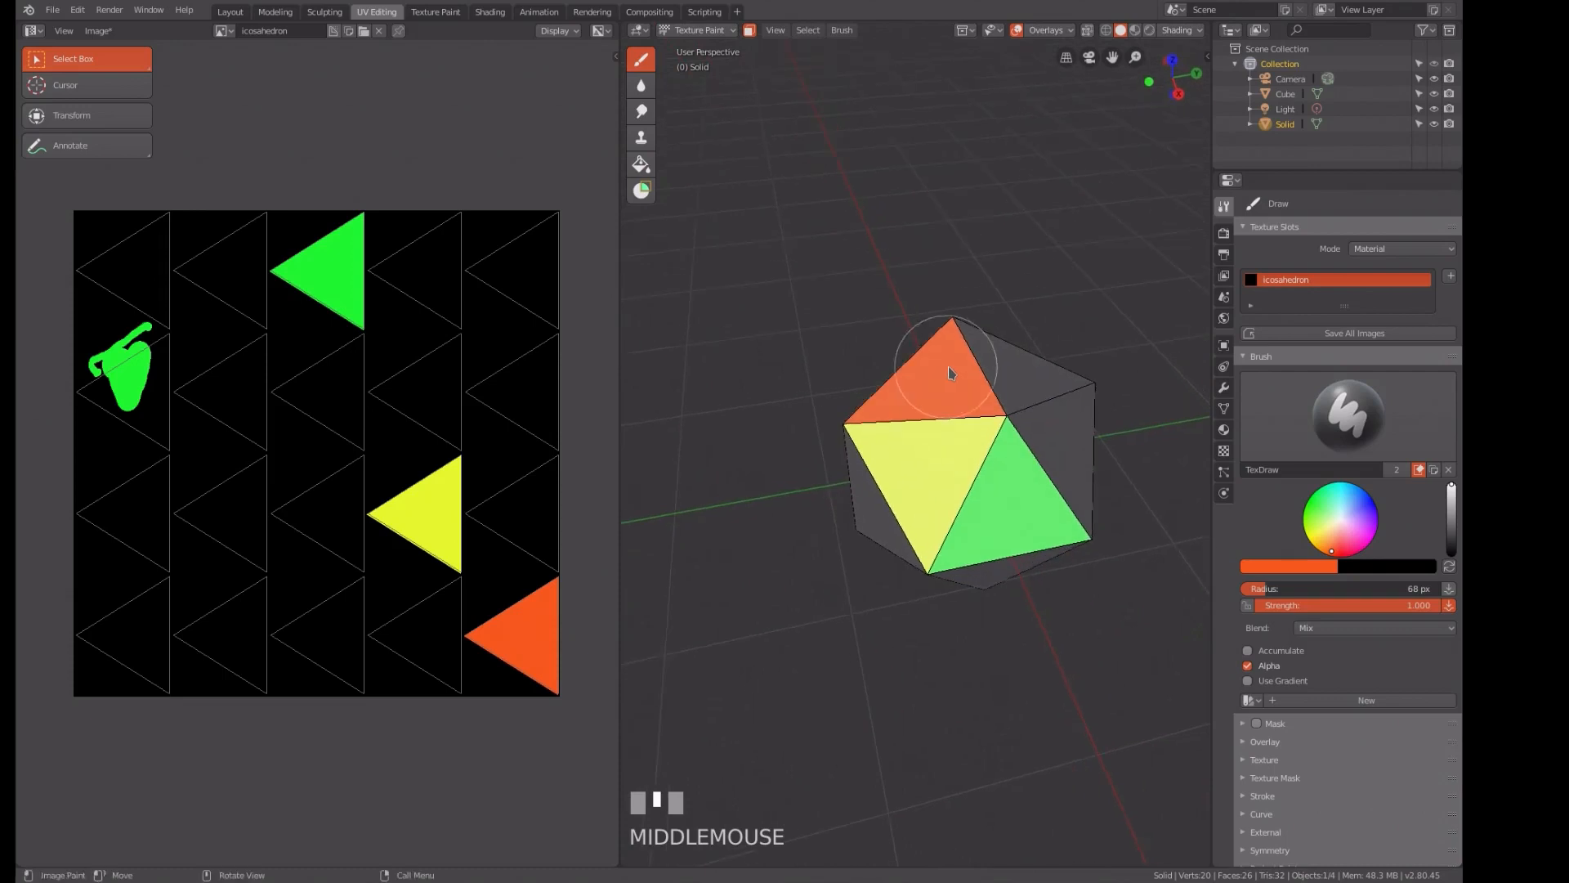
scroll(953, 370, up, 2)
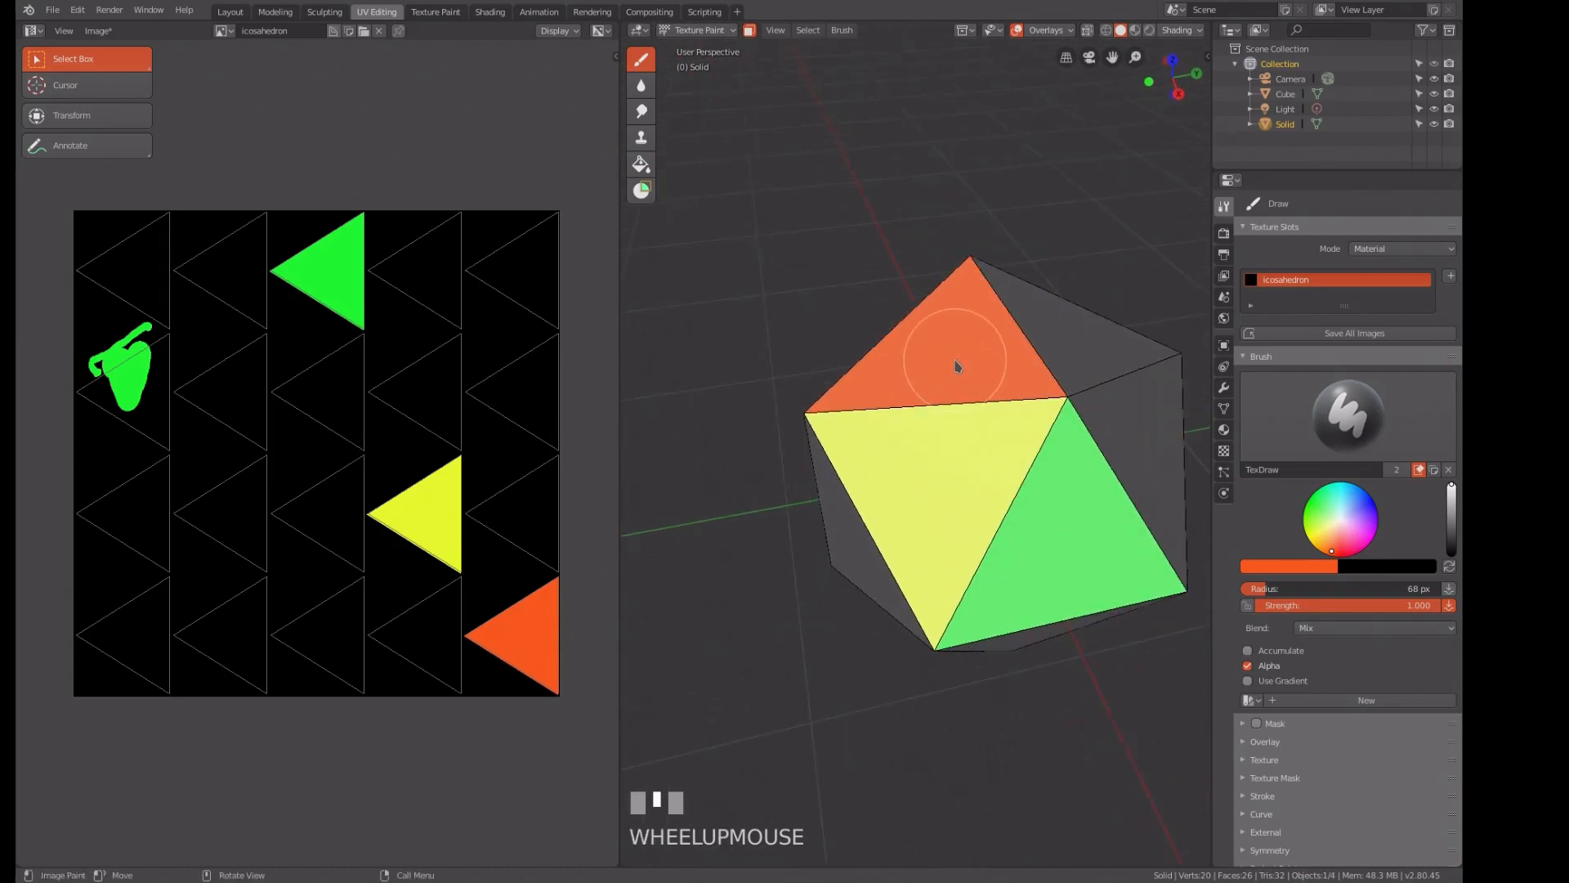